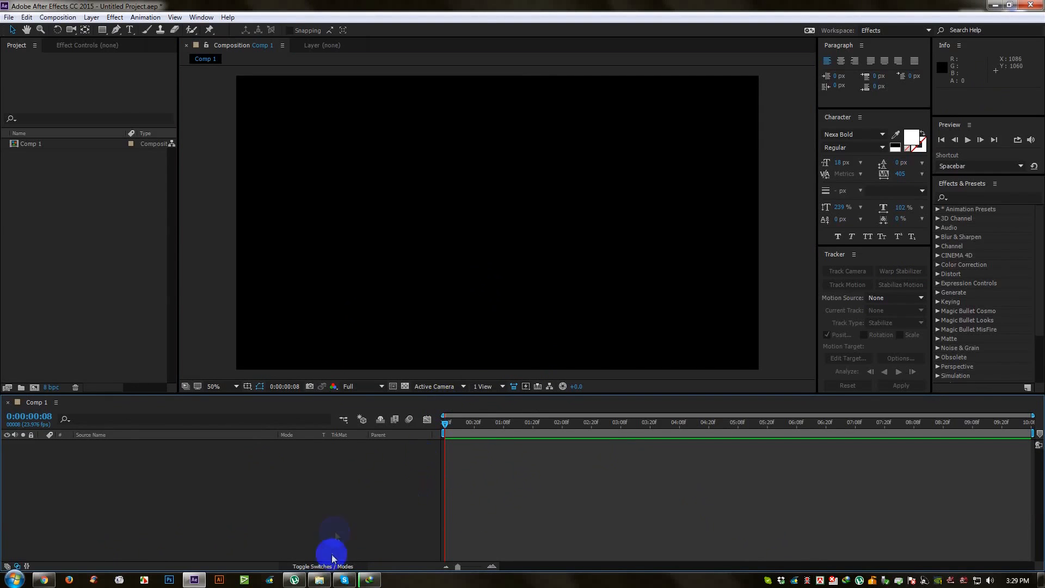
# Play the Logo Intro video from the desktop full screen, replay it from the start, and close the player
pyautogui.click(992, 5)
pyautogui.doubleClick(64, 193)
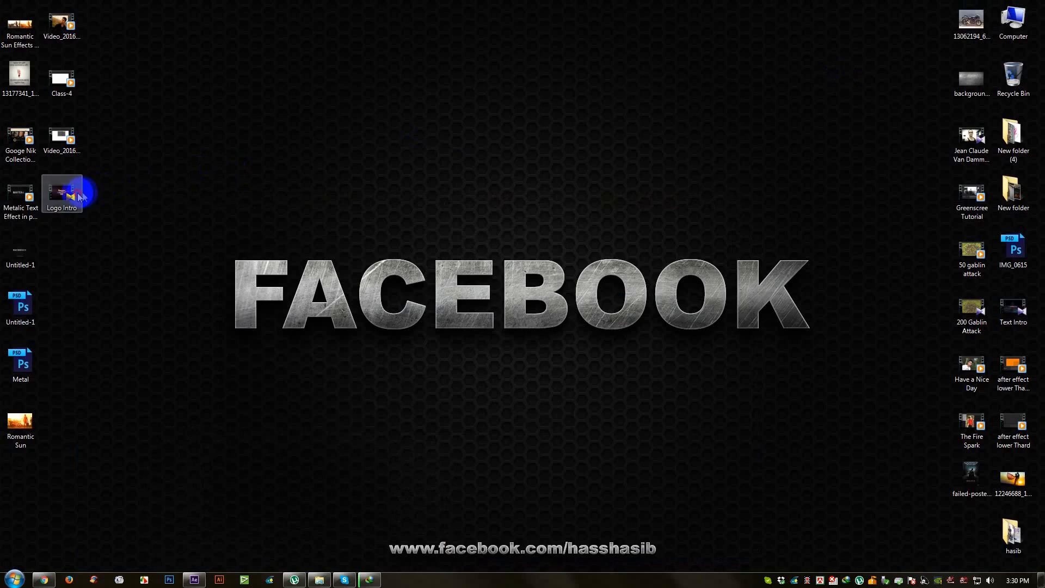
pyautogui.doubleClick(592, 308)
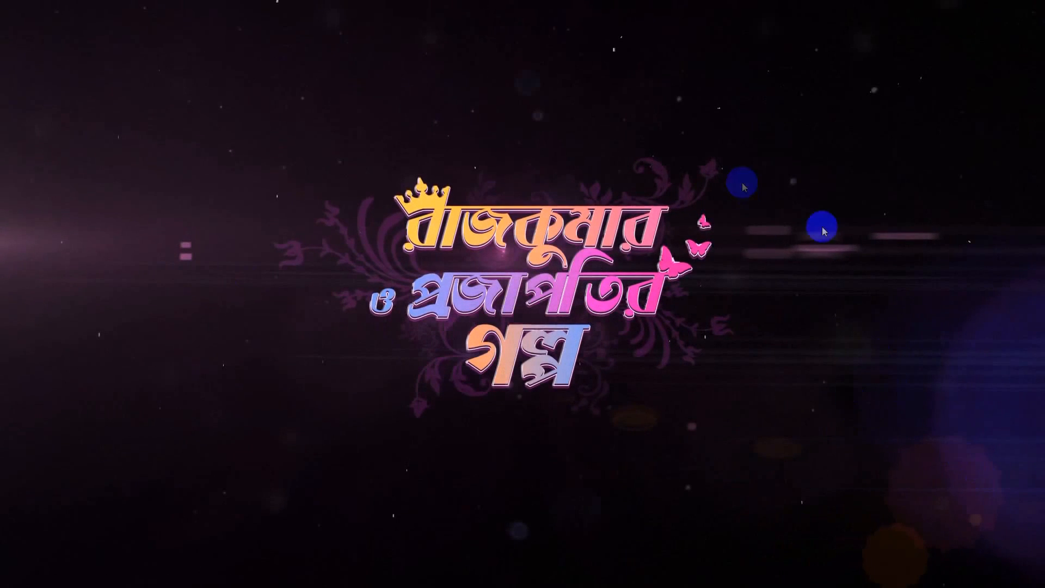
pyautogui.press('t')
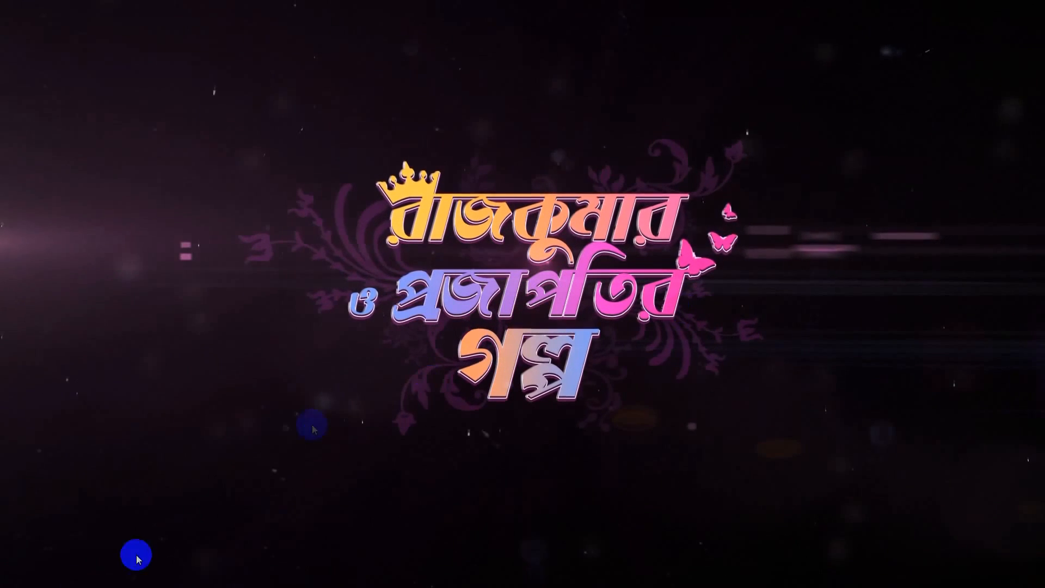
pyautogui.moveTo(59, 572)
pyautogui.click(42, 566)
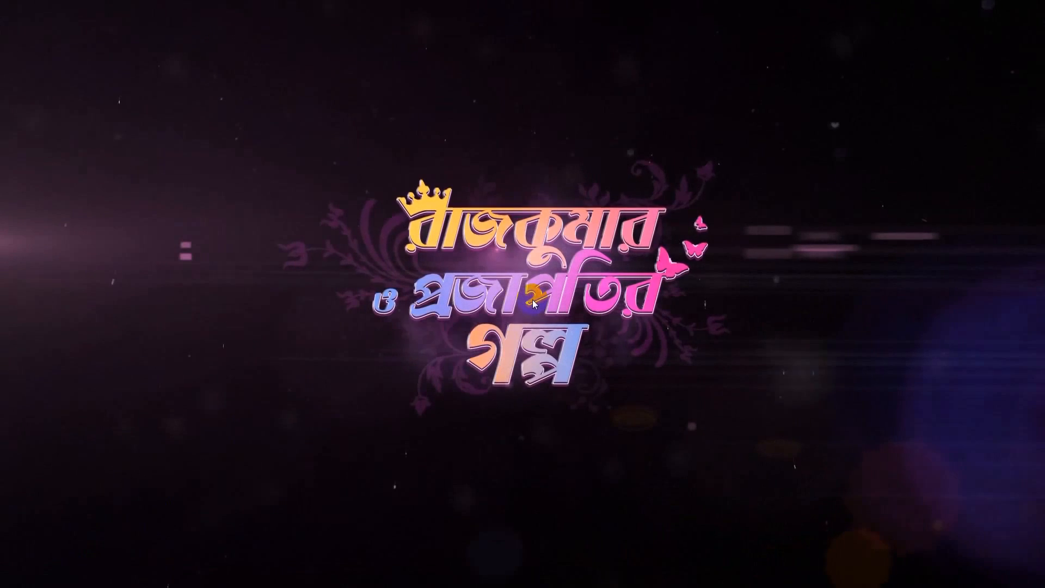
pyautogui.click(54, 564)
pyautogui.click(41, 564)
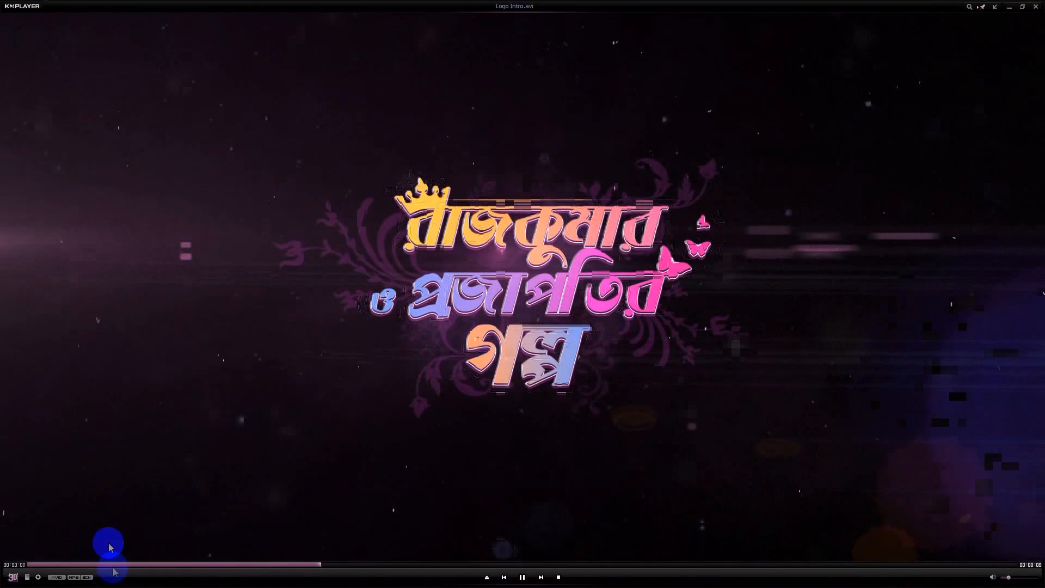
pyautogui.click(55, 565)
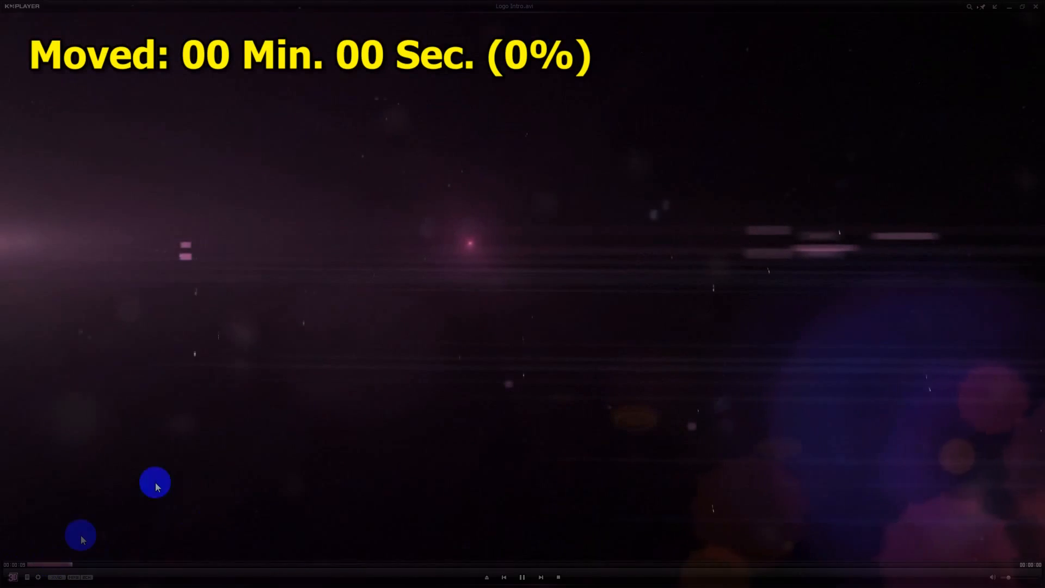
pyautogui.click(1034, 8)
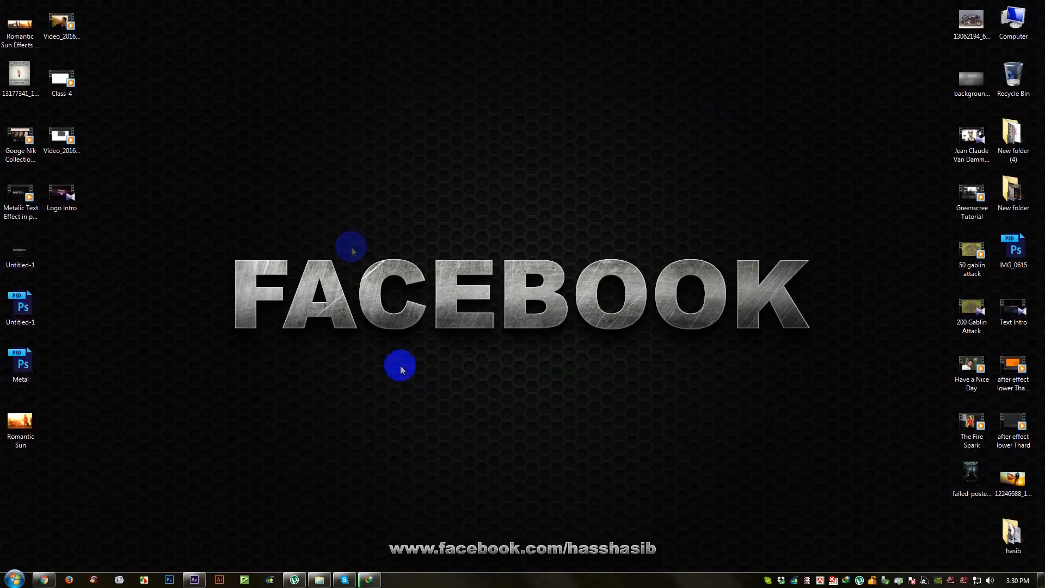
# Open the My business card And LOGO folder on the MEDIA (D:) drive
pyautogui.doubleClick(1012, 23)
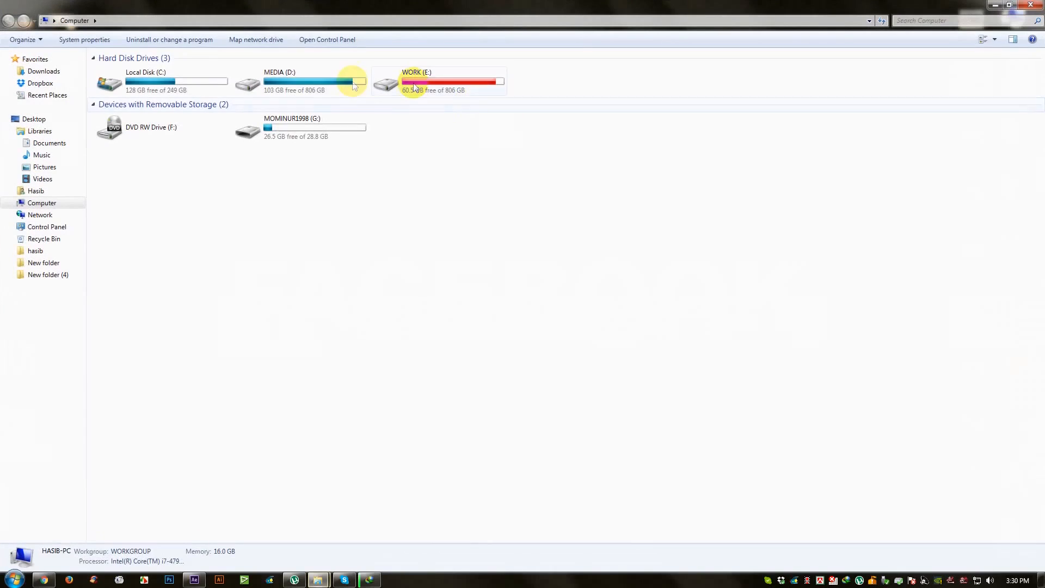
pyautogui.doubleClick(352, 83)
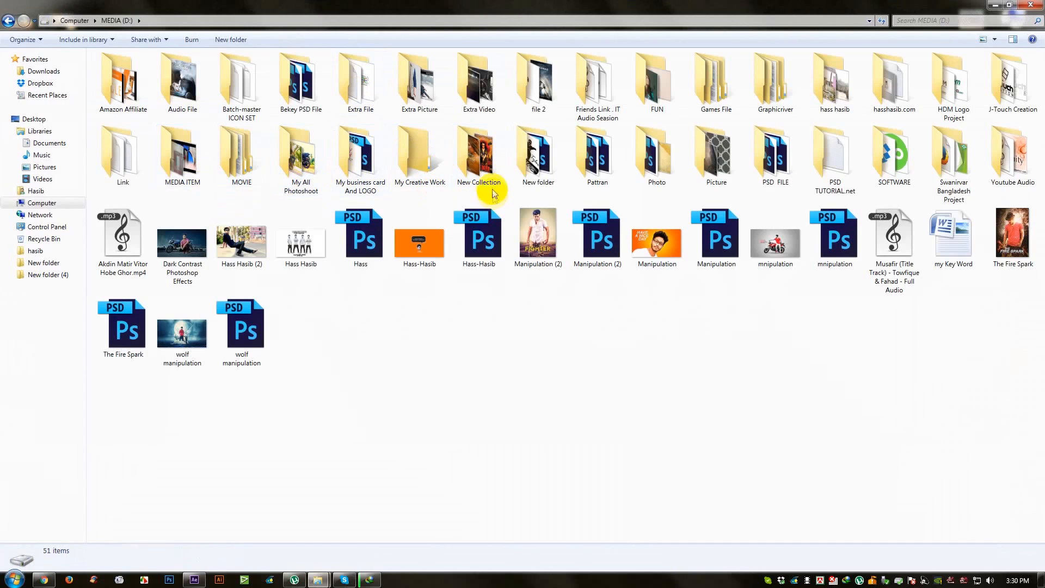
pyautogui.doubleClick(347, 169)
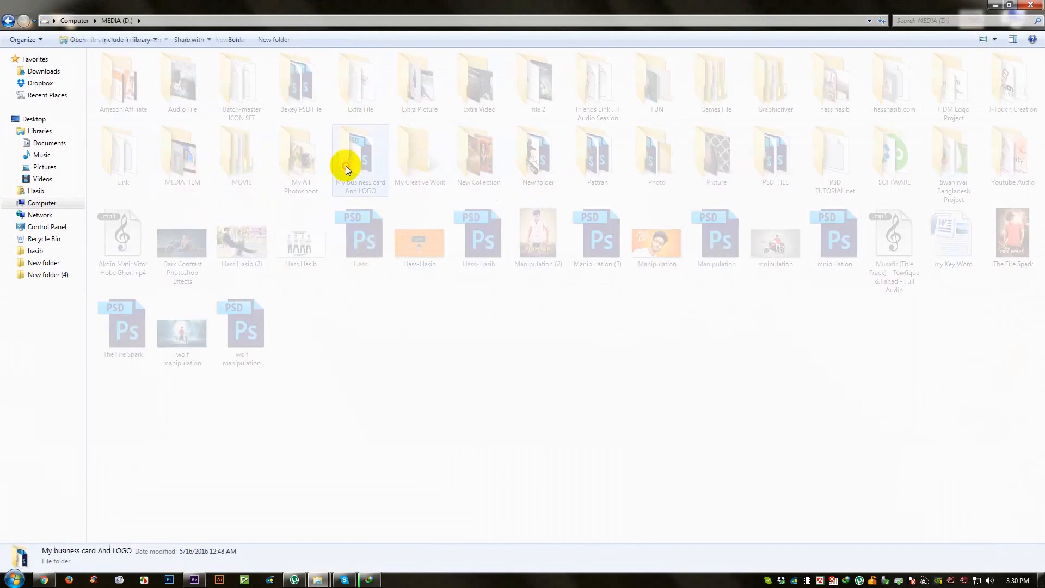
pyautogui.scroll(-5, 317, 344)
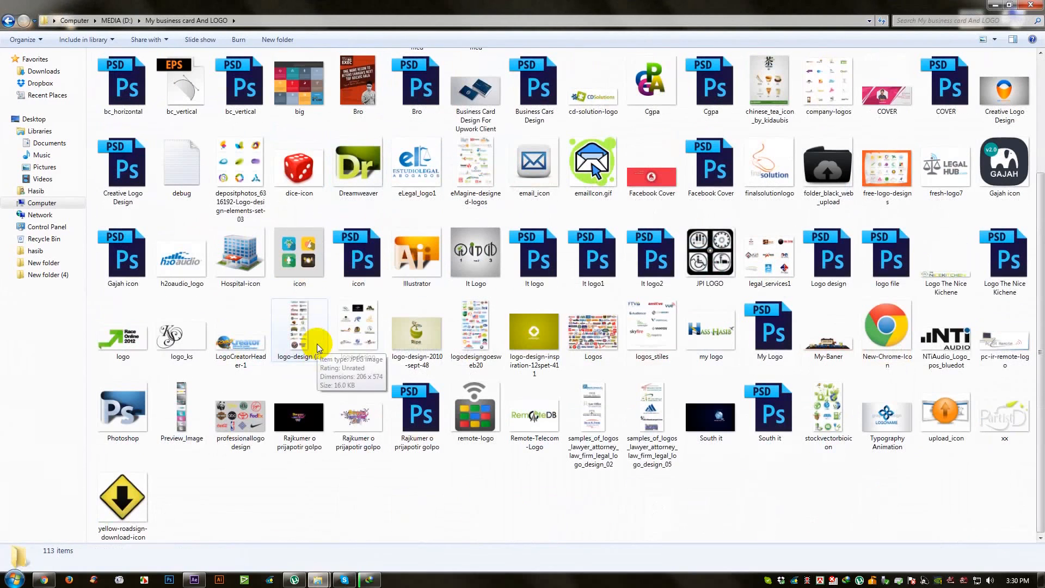
# View the Rajkumer o prijapotir golpo logo images, the black-background version and the PNG version
pyautogui.doubleClick(294, 436)
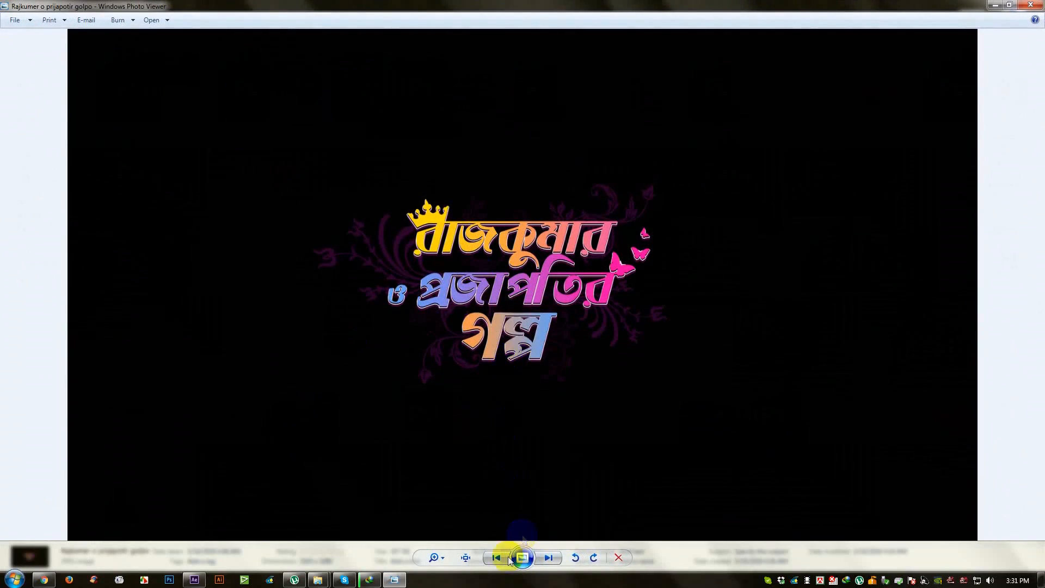
pyautogui.click(549, 558)
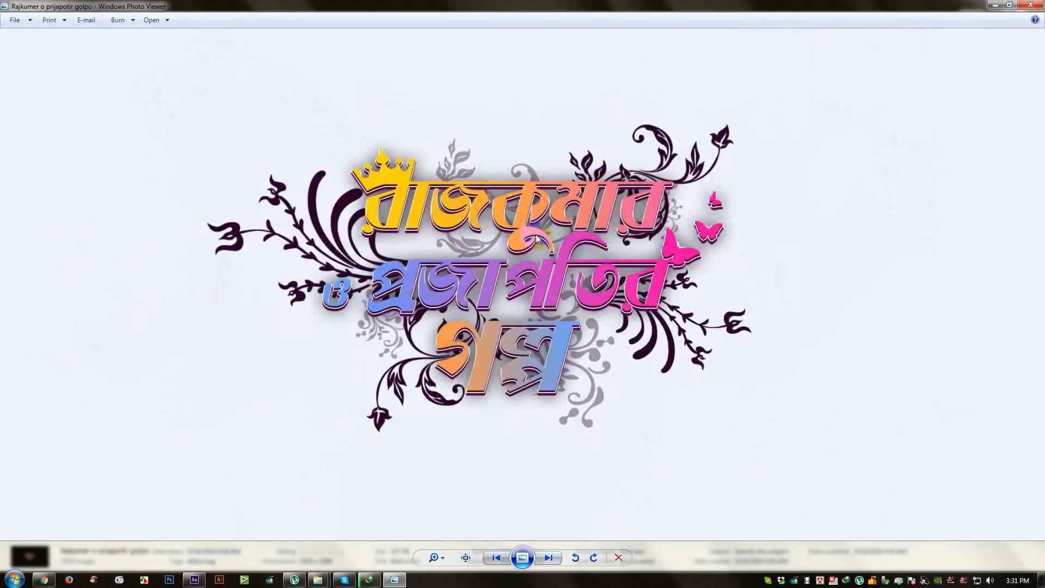
pyautogui.click(1030, 5)
# Import the Rajkumer o prijapotir golpo PNG from the folder into the After Effects project
pyautogui.click(362, 415)
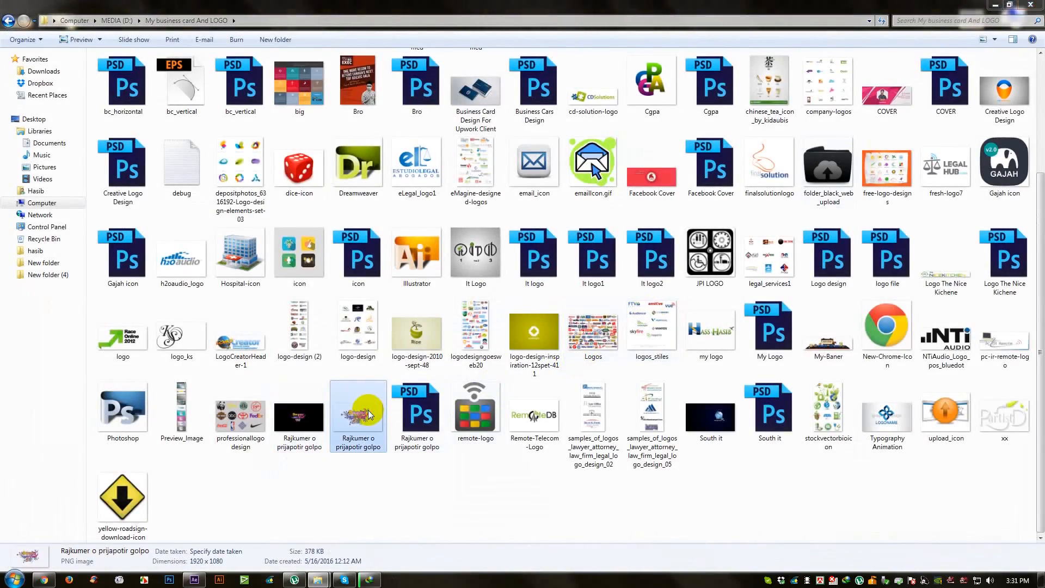
pyautogui.doubleClick(368, 415)
pyautogui.hotkey('alt', 'F4')
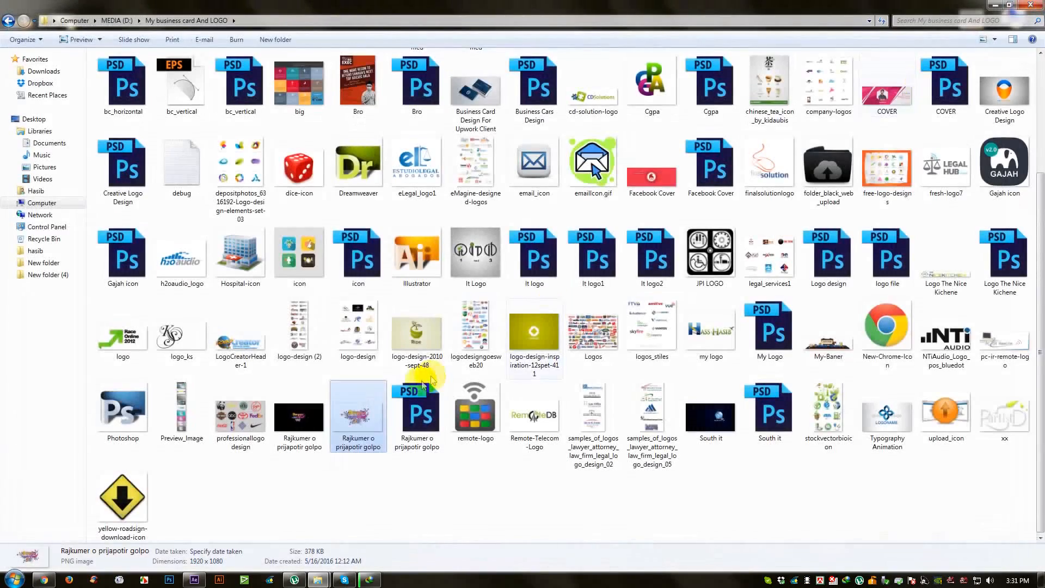
pyautogui.moveTo(375, 417); pyautogui.dragTo(103, 282)
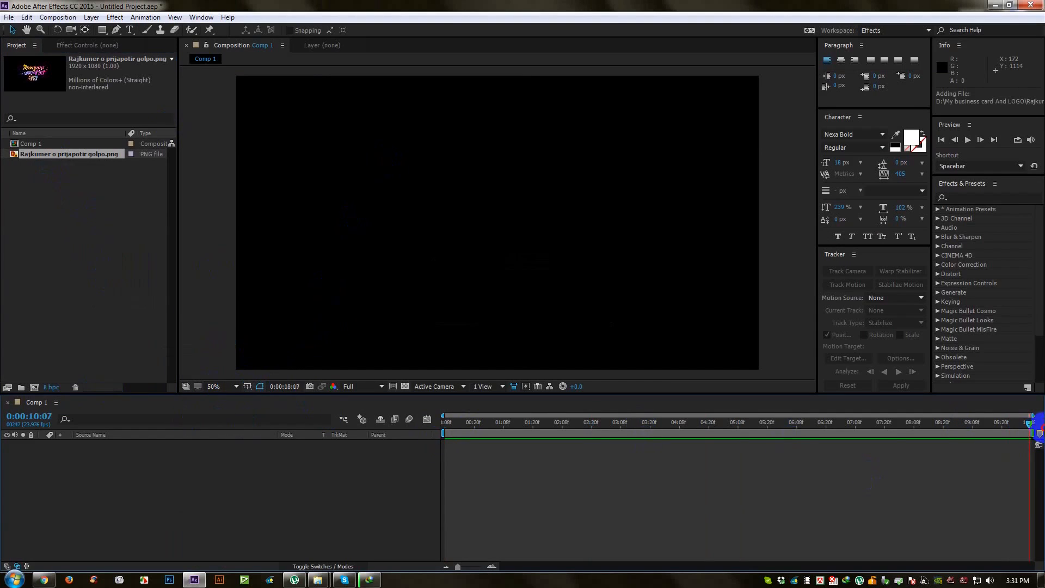
# Create a black 1920 x 1080 px solid named BG in Comp 1 and lock its layer
pyautogui.moveTo(1037, 421); pyautogui.dragTo(199, 415)
pyautogui.rightClick(122, 483)
pyautogui.moveTo(149, 377)
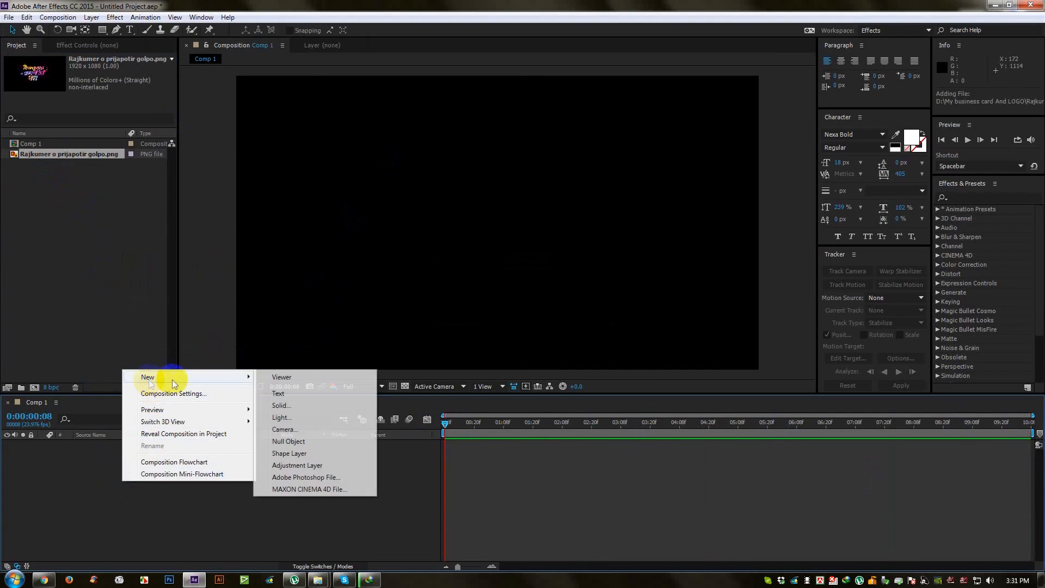
pyautogui.click(281, 405)
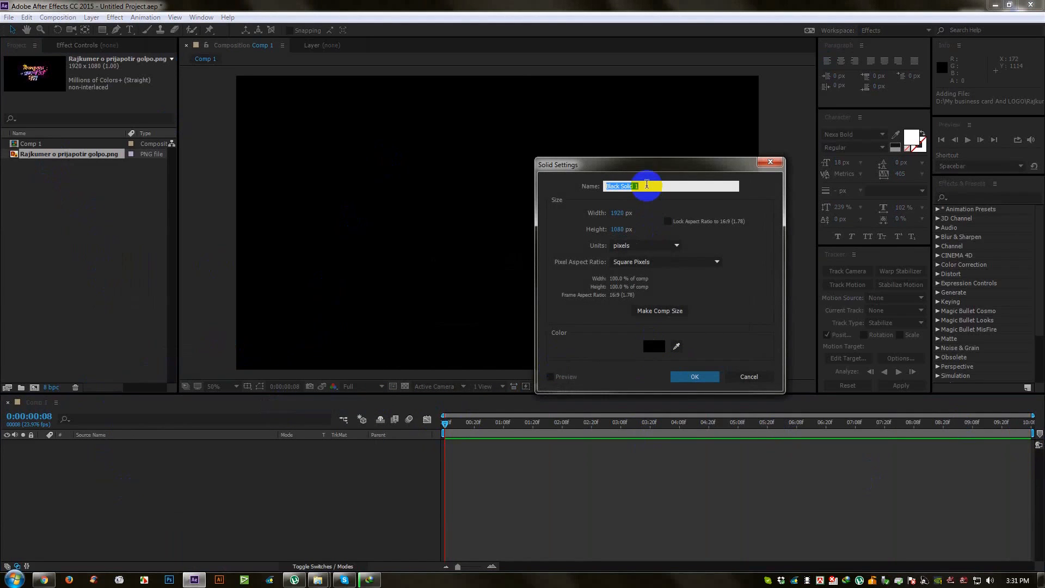
pyautogui.click(696, 376)
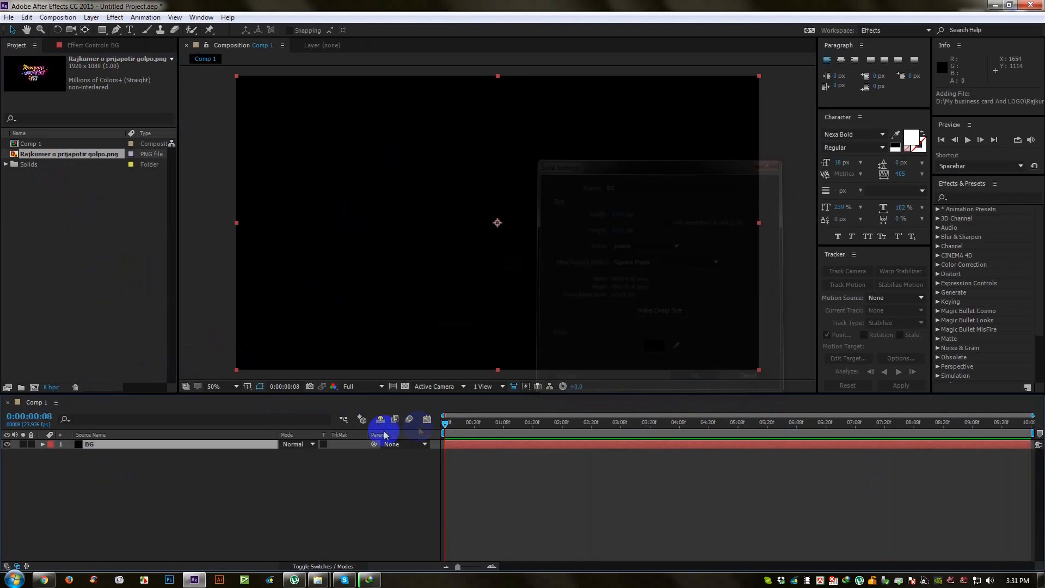
pyautogui.click(32, 443)
# Place the Rajkumer o prijapotir golpo PNG centred in Comp 1 above BG and scale it down to about 70% of the frame width
pyautogui.rightClick(150, 476)
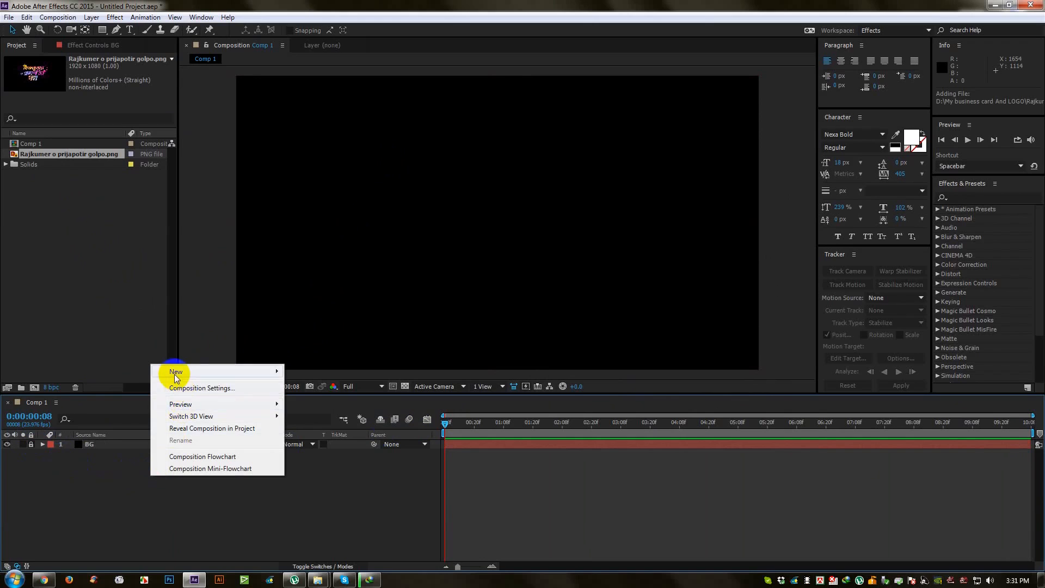
pyautogui.click(59, 171)
pyautogui.click(35, 155)
pyautogui.moveTo(88, 156); pyautogui.dragTo(501, 228)
pyautogui.moveTo(760, 366); pyautogui.dragTo(688, 322)
pyautogui.click(140, 444)
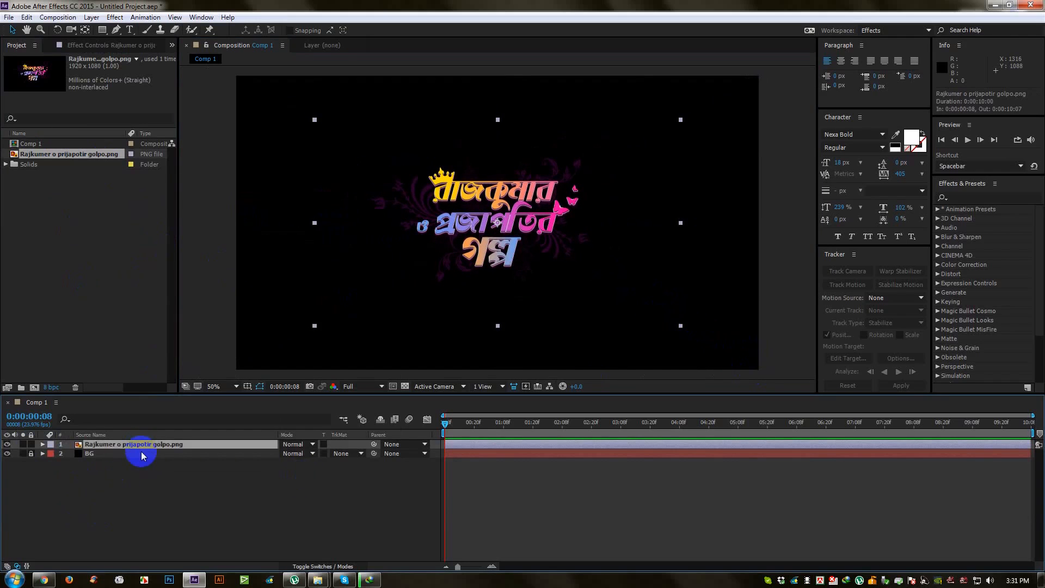
pyautogui.rightClick(176, 479)
pyautogui.moveTo(203, 377)
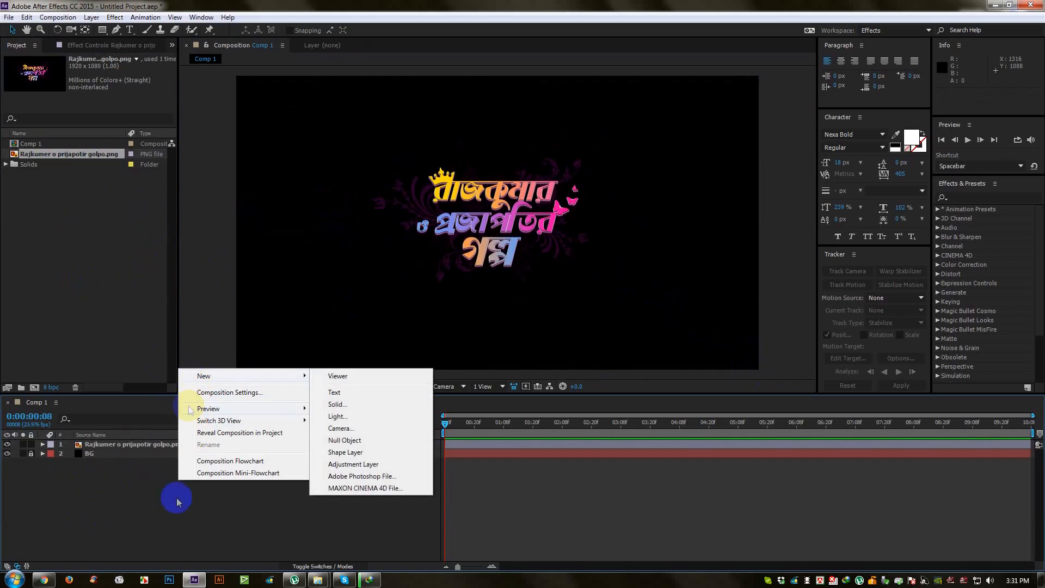
pyautogui.click(179, 482)
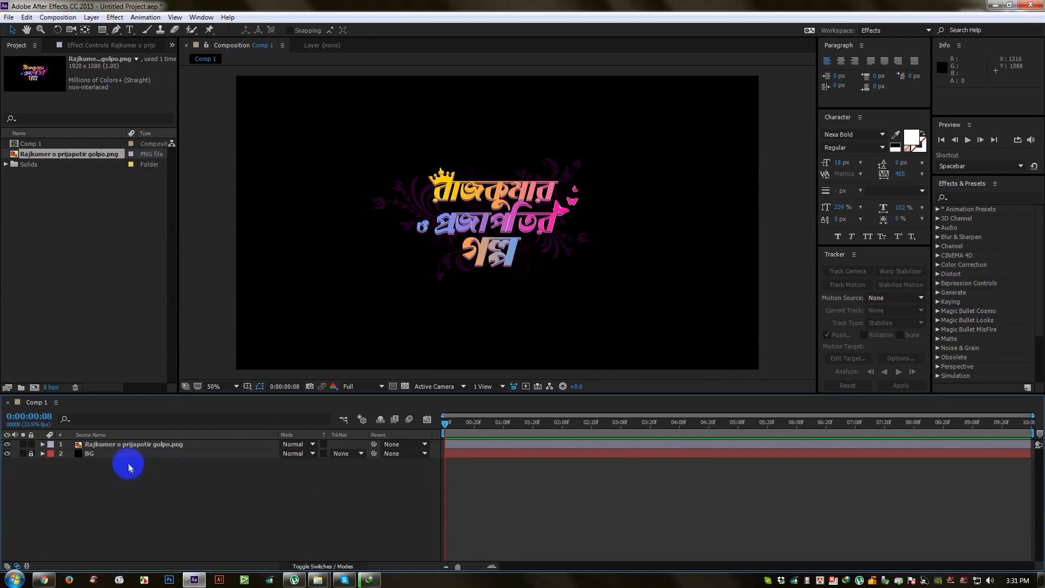
# Create a black 1920 x 1080 px solid with the default name and place it between the logo and BG layers
pyautogui.rightClick(142, 482)
pyautogui.moveTo(169, 377)
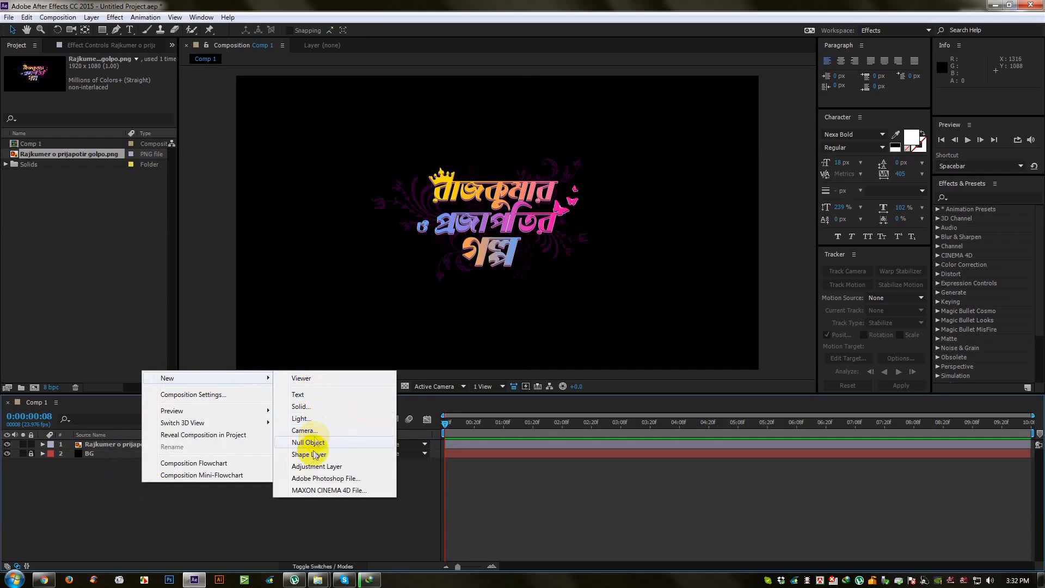
pyautogui.click(300, 406)
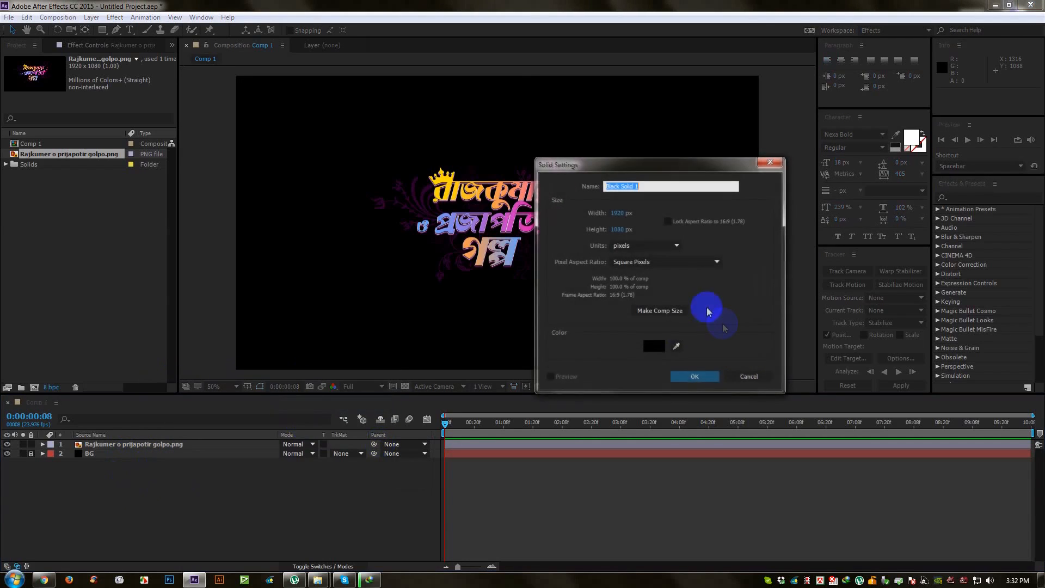
pyautogui.click(692, 375)
pyautogui.moveTo(130, 443); pyautogui.dragTo(116, 460)
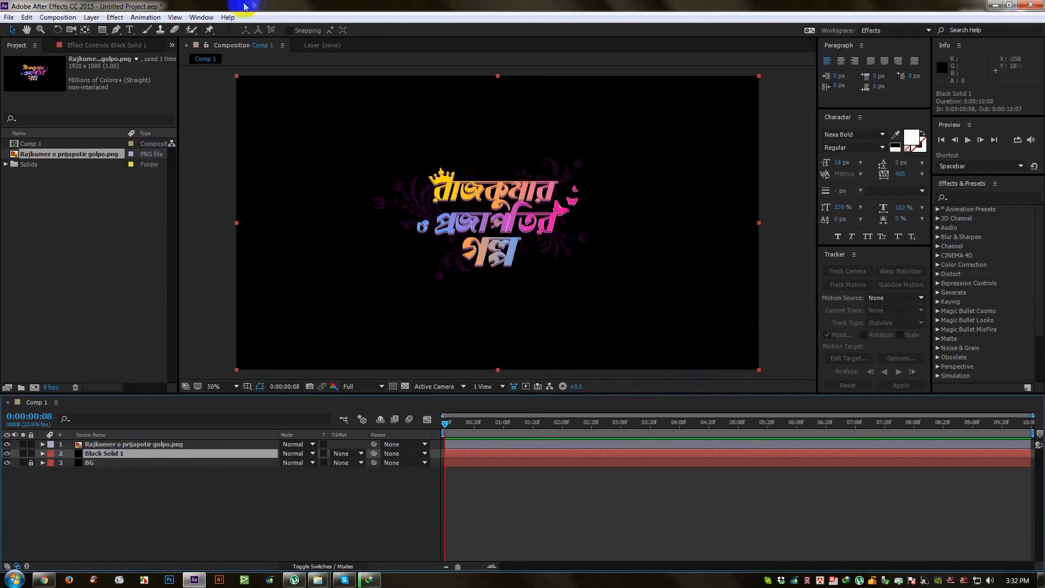
# Apply the Fractal Noise effect to the Black Solid 1 layer
pyautogui.click(123, 18)
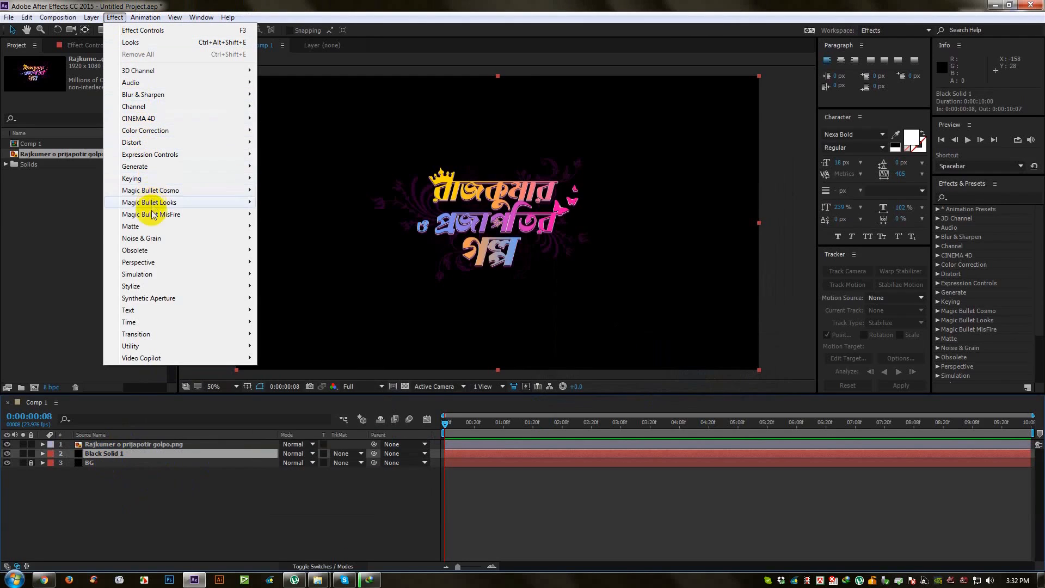
pyautogui.moveTo(155, 239)
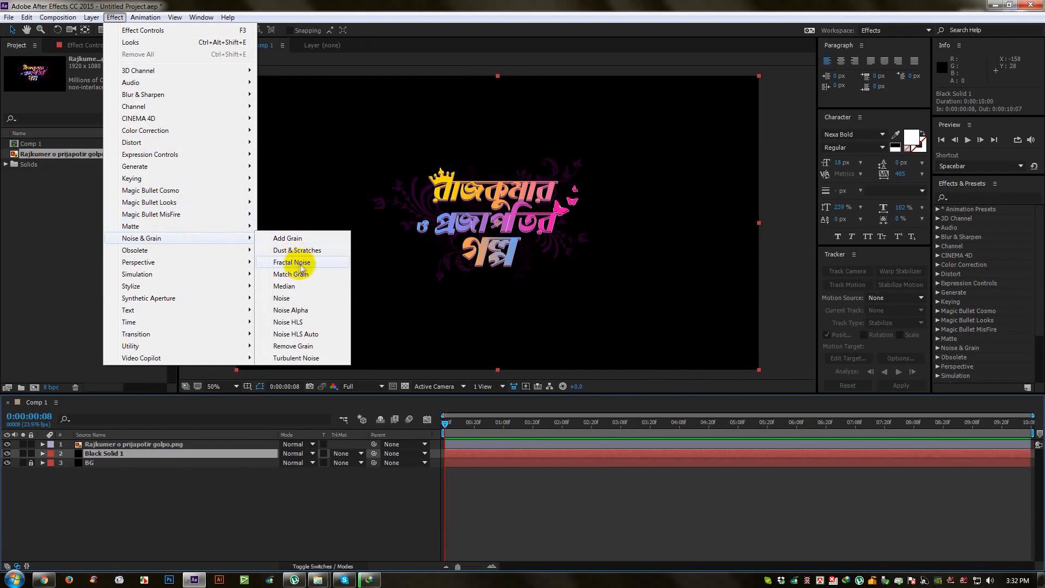
pyautogui.click(291, 263)
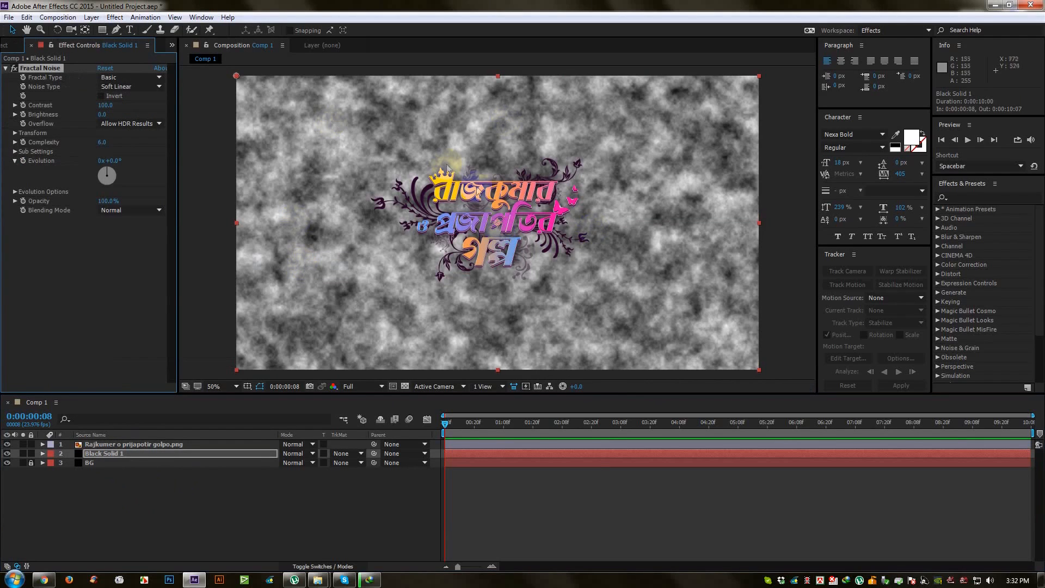
# Scrub through the composition to examine the fractal noise over time, and try an Evolution of 0x+155.0°
pyautogui.moveTo(453, 425); pyautogui.dragTo(761, 449)
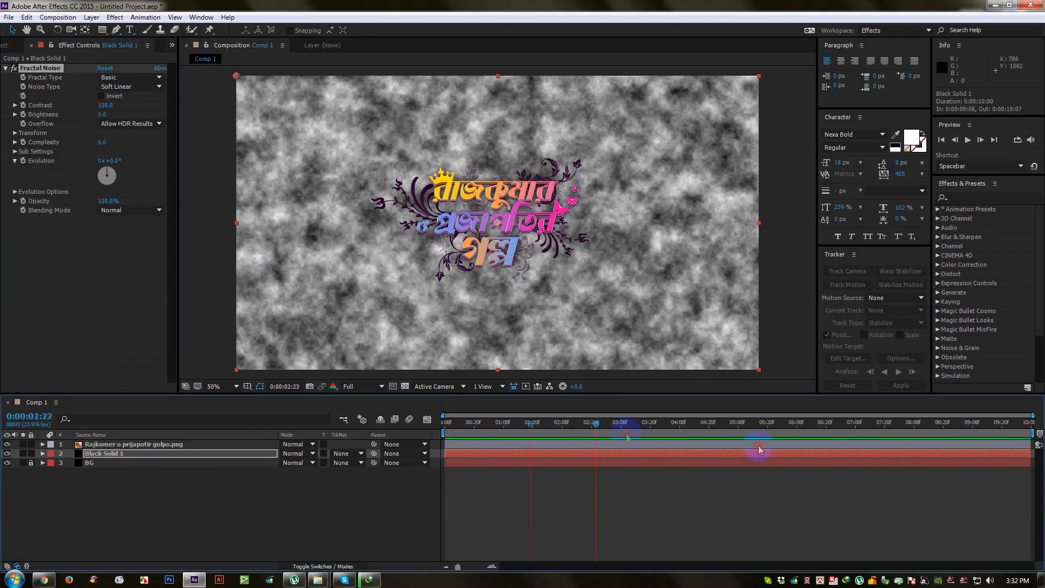
pyautogui.click(158, 363)
pyautogui.press('Home')
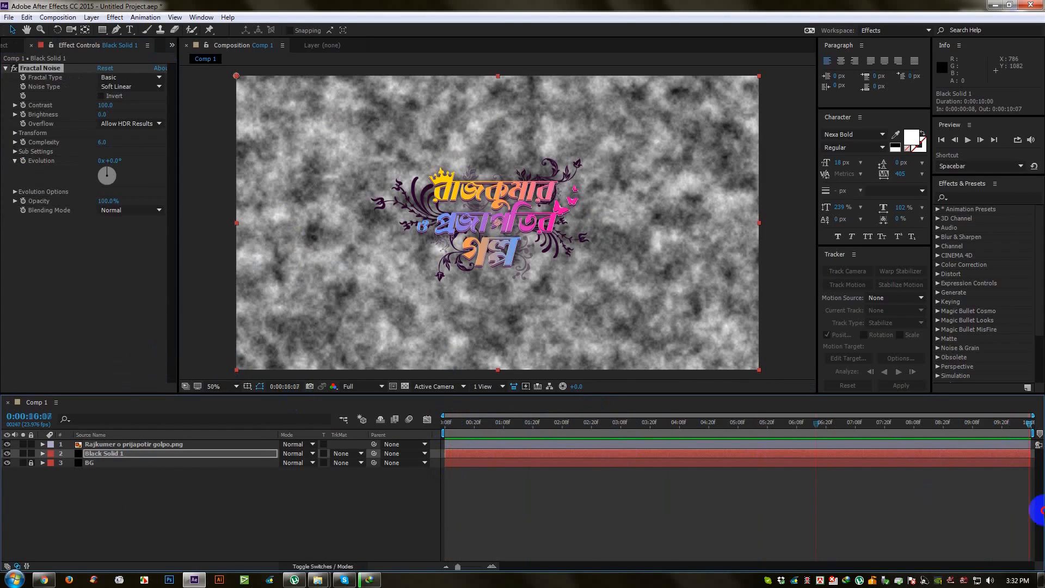
pyautogui.press('Home')
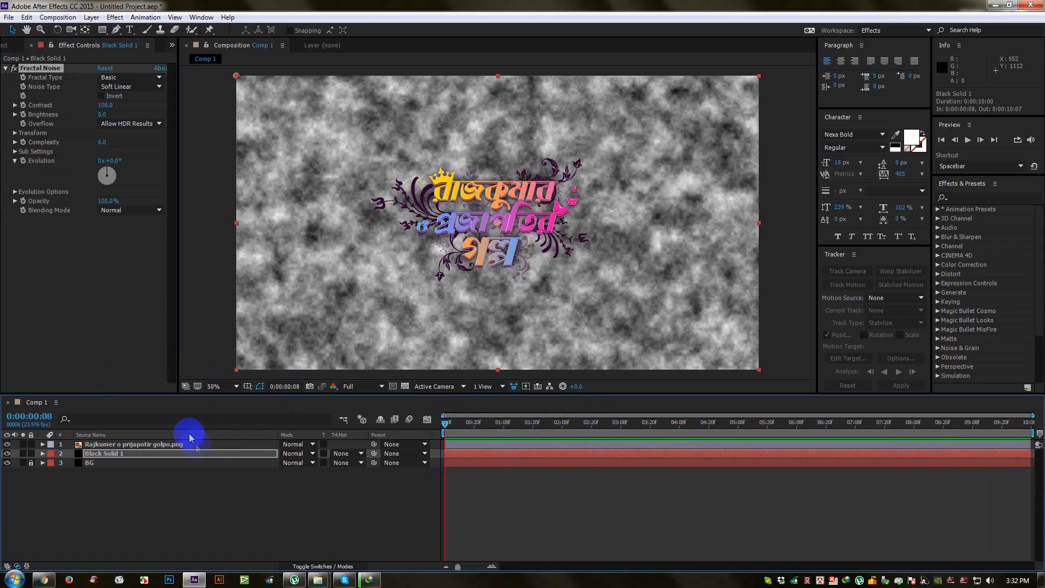
pyautogui.moveTo(113, 165); pyautogui.dragTo(228, 264)
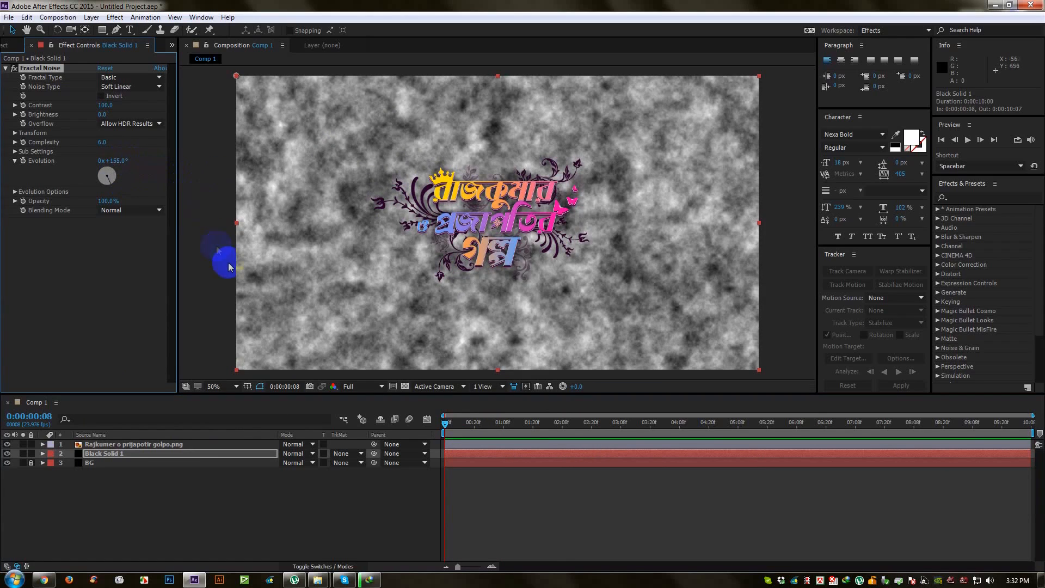
pyautogui.hotkey('ctrl', 'z')
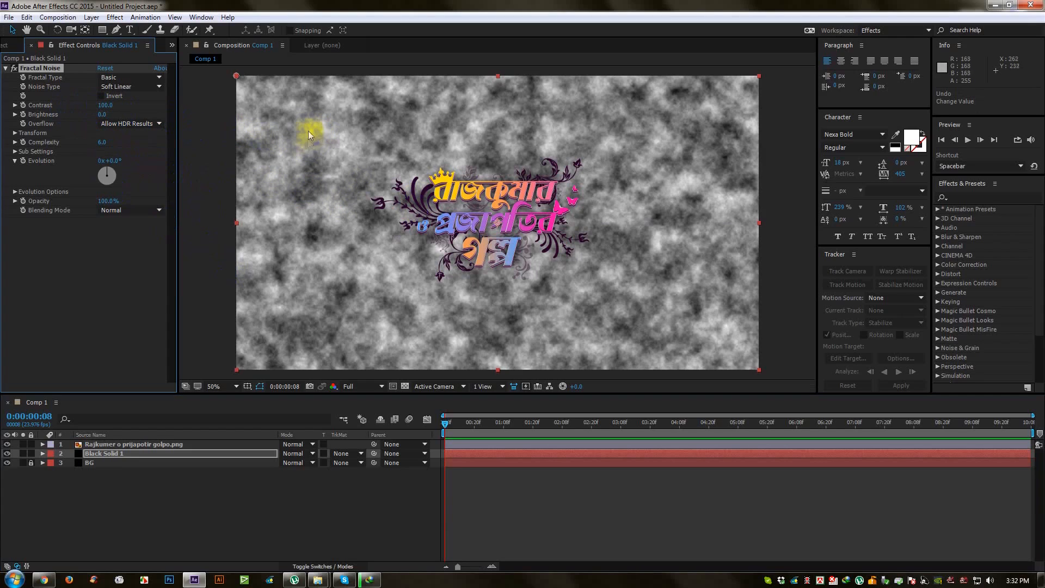
# Set the Fractal Noise Contrast to 293 and its Brightness to -1
pyautogui.moveTo(103, 116); pyautogui.dragTo(220, 114)
pyautogui.moveTo(226, 115); pyautogui.dragTo(207, 116)
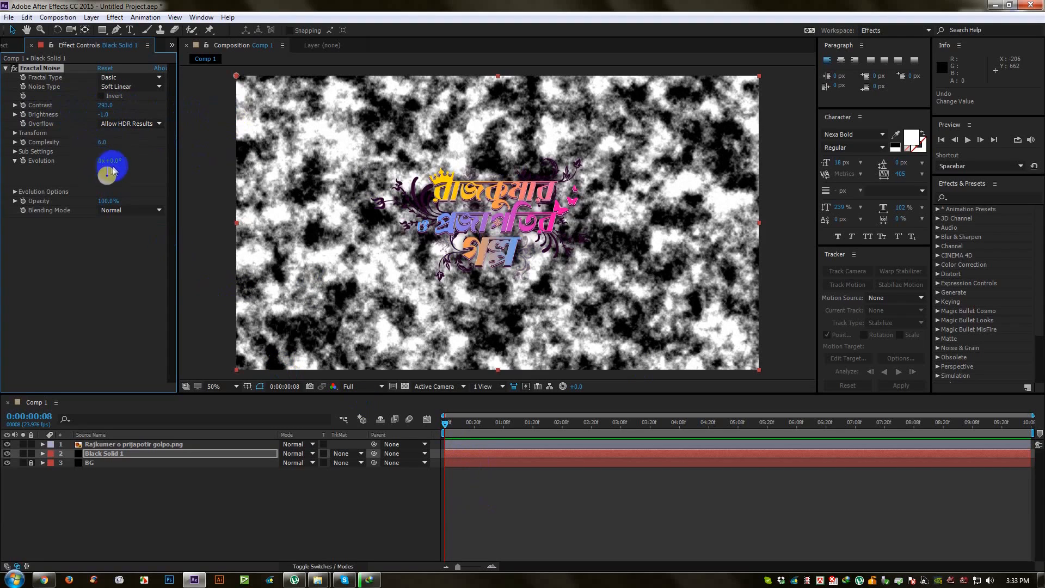
# Animate the Fractal Noise Evolution from 0x+0.0° at 0:00:00:08 to 4x+0.0° at 0:00:10:07
pyautogui.moveTo(114, 162); pyautogui.dragTo(256, 209)
pyautogui.hotkey('ctrl', 'z')
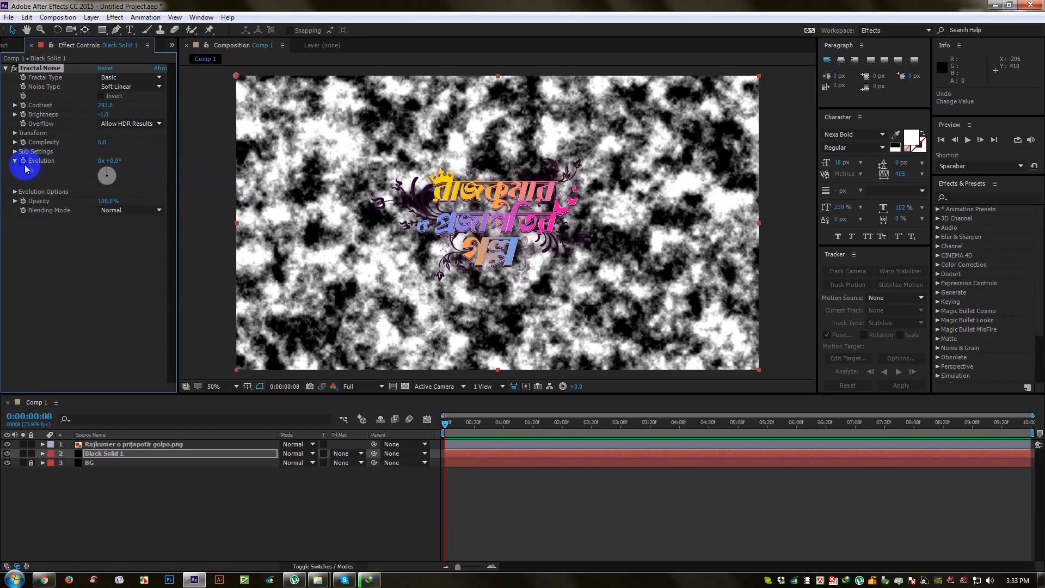
pyautogui.click(25, 162)
pyautogui.moveTo(451, 428); pyautogui.dragTo(502, 437)
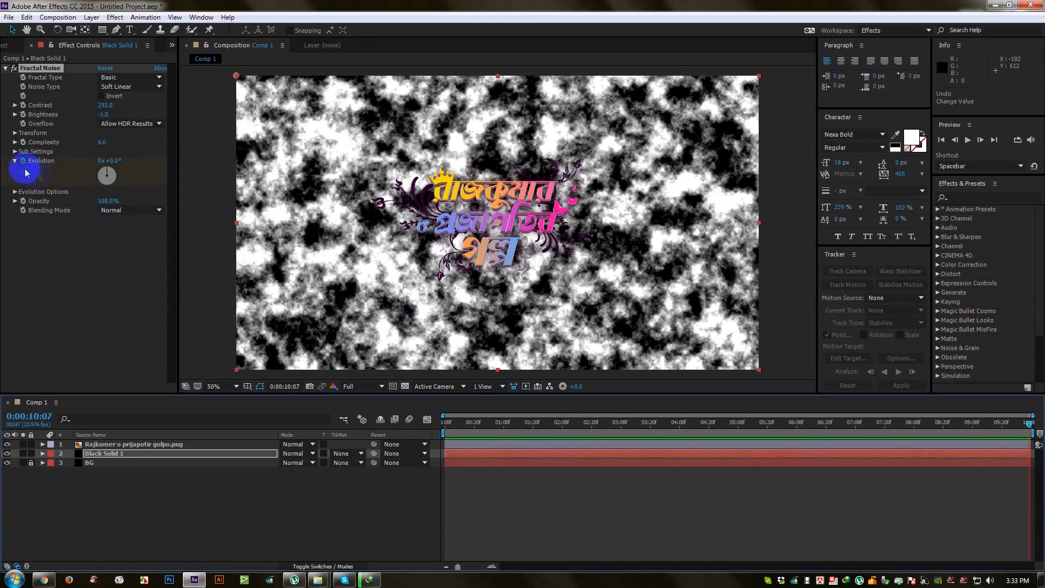
pyautogui.click(100, 161)
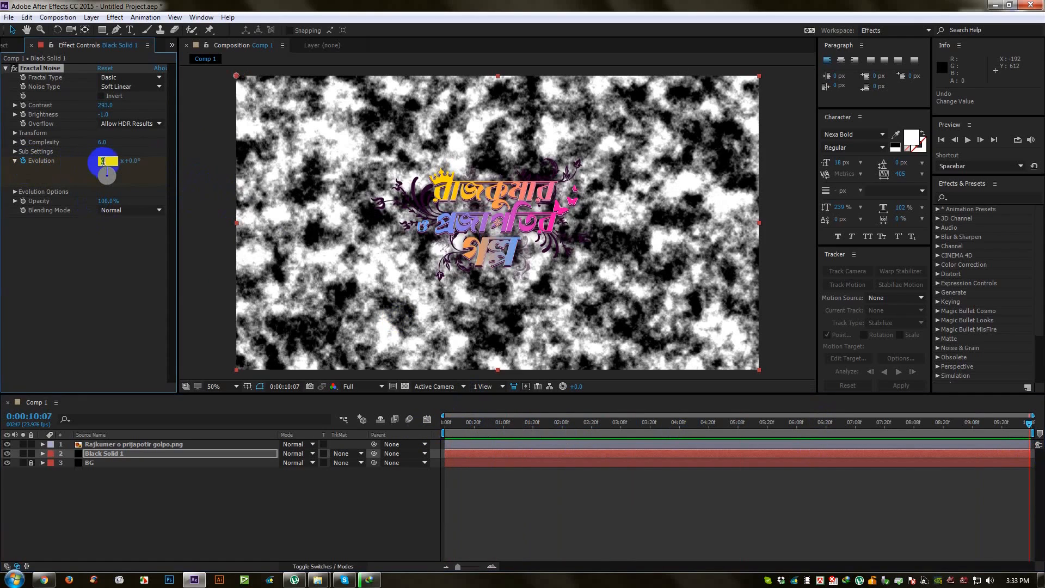
pyautogui.write('4')
pyautogui.press('Return')
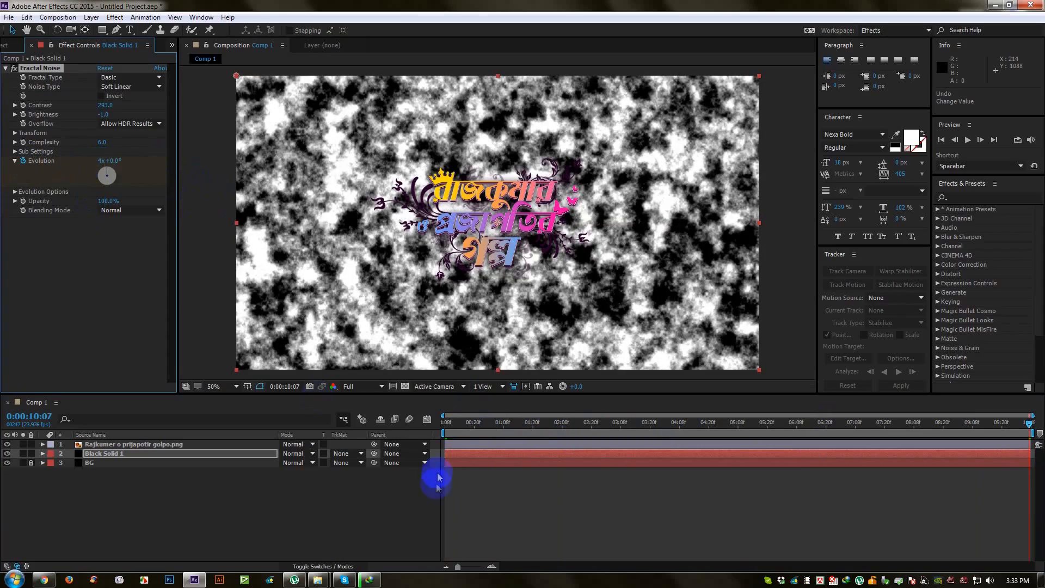
# Scrub and play back the composition to examine how the fractal noise evolves over time
pyautogui.moveTo(466, 428); pyautogui.dragTo(543, 450)
pyautogui.press('space')
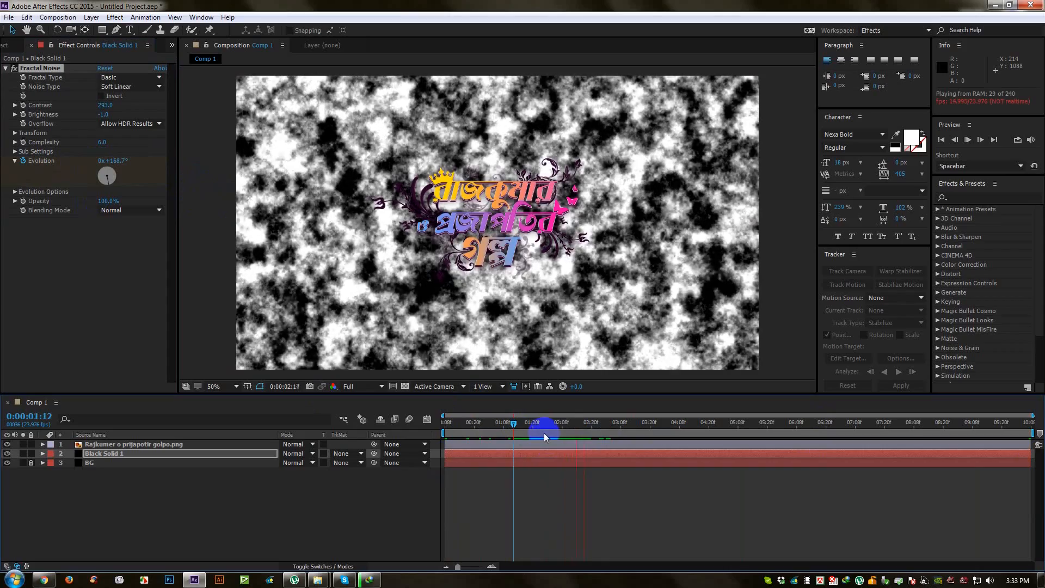
pyautogui.moveTo(544, 432); pyautogui.dragTo(434, 432)
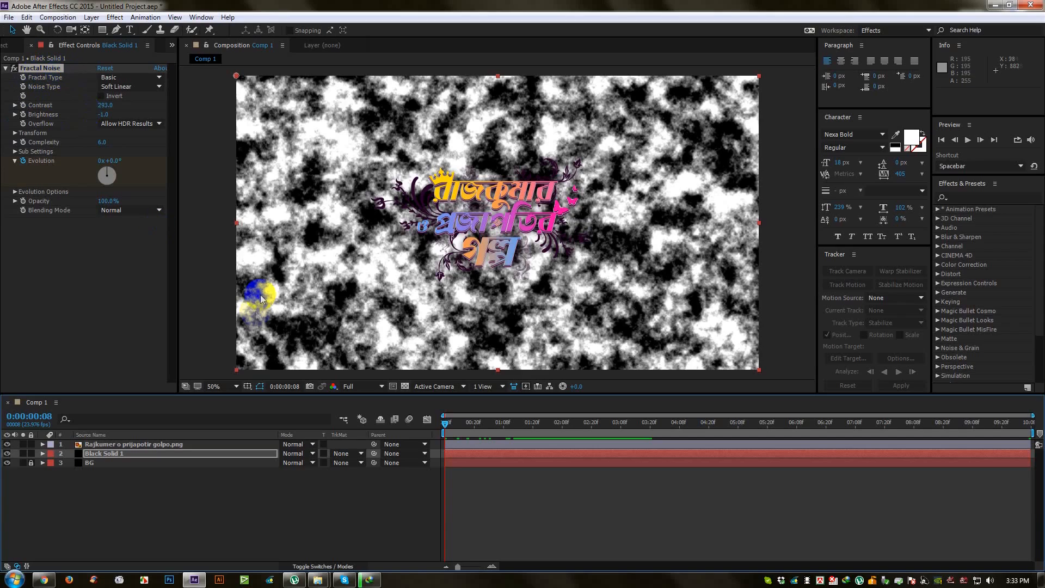
pyautogui.press('space')
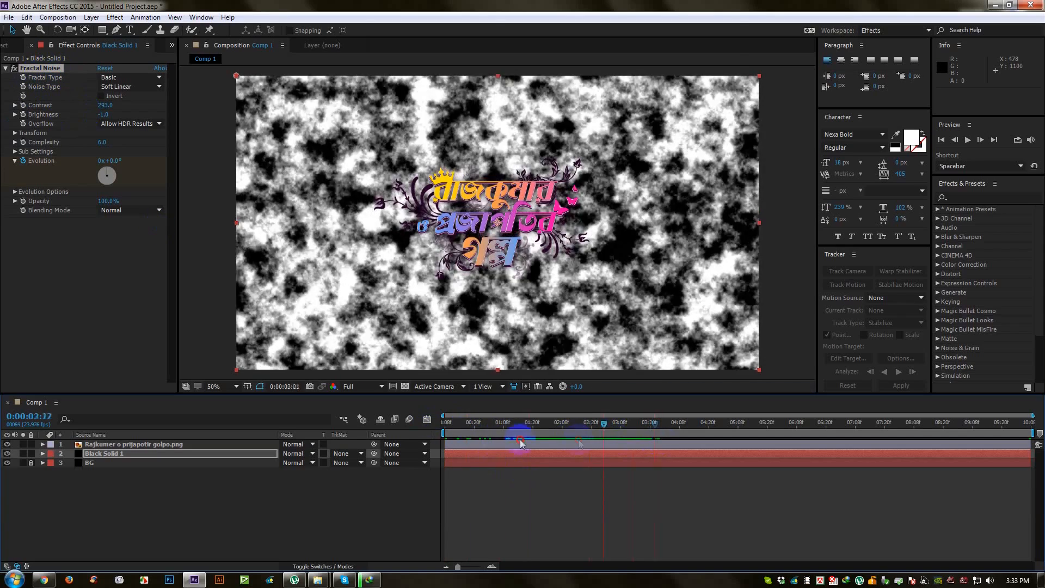
pyautogui.press('space')
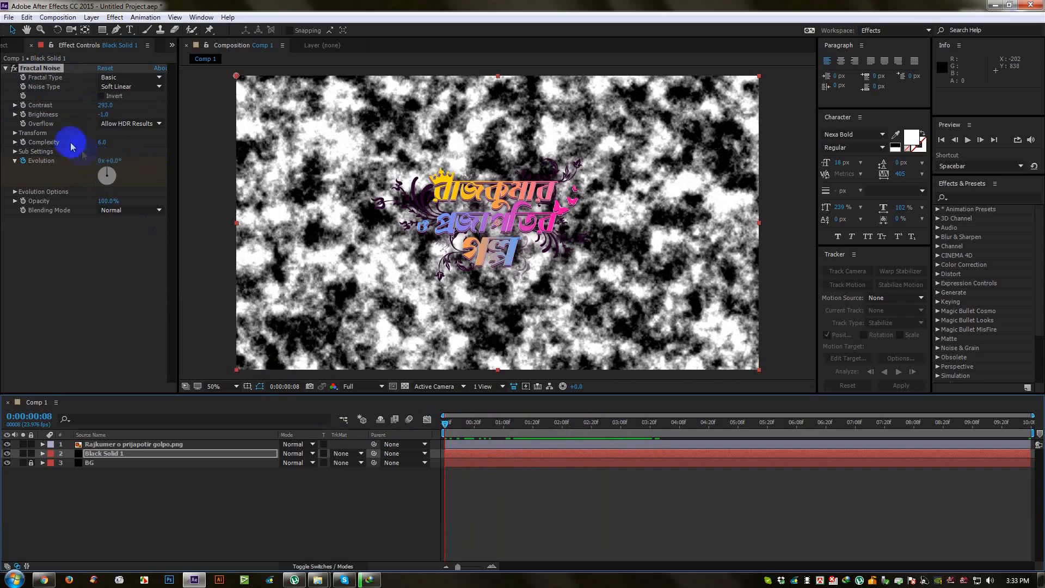
# Try the alpha matte, and set the Black Solid 1 track matte to Luma Matte using the Rajkumer o prijapotir golpo.png layer
pyautogui.click(109, 455)
pyautogui.click(124, 446)
pyautogui.click(131, 454)
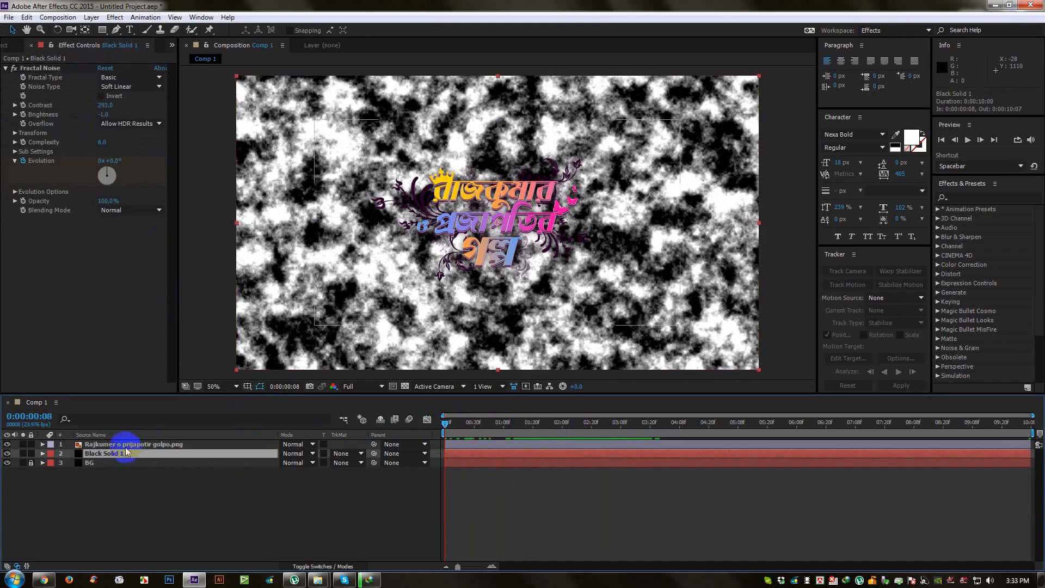
pyautogui.click(340, 455)
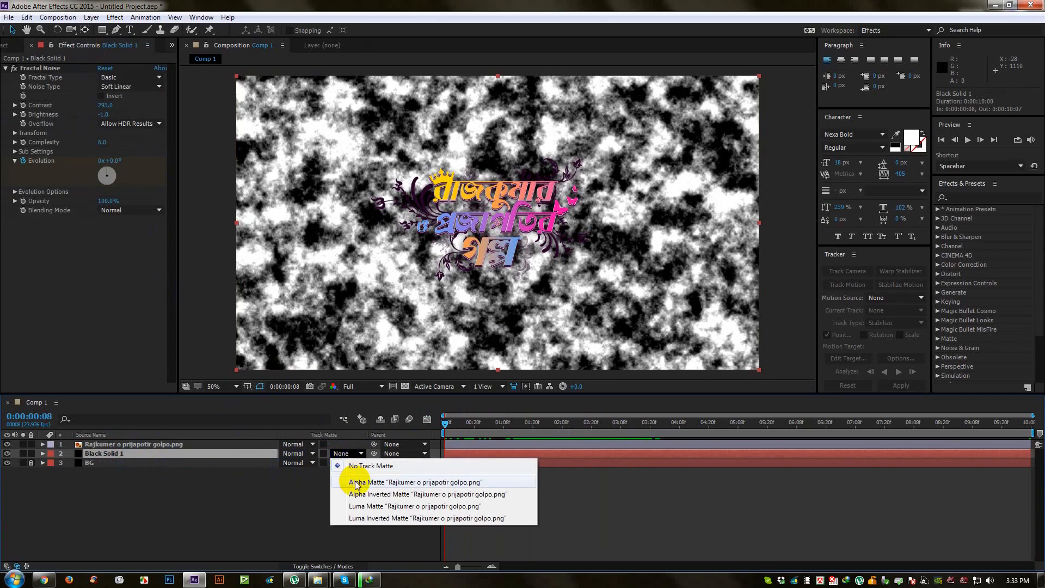
pyautogui.click(356, 483)
pyautogui.moveTo(448, 424); pyautogui.dragTo(350, 429)
pyautogui.click(343, 455)
pyautogui.click(376, 504)
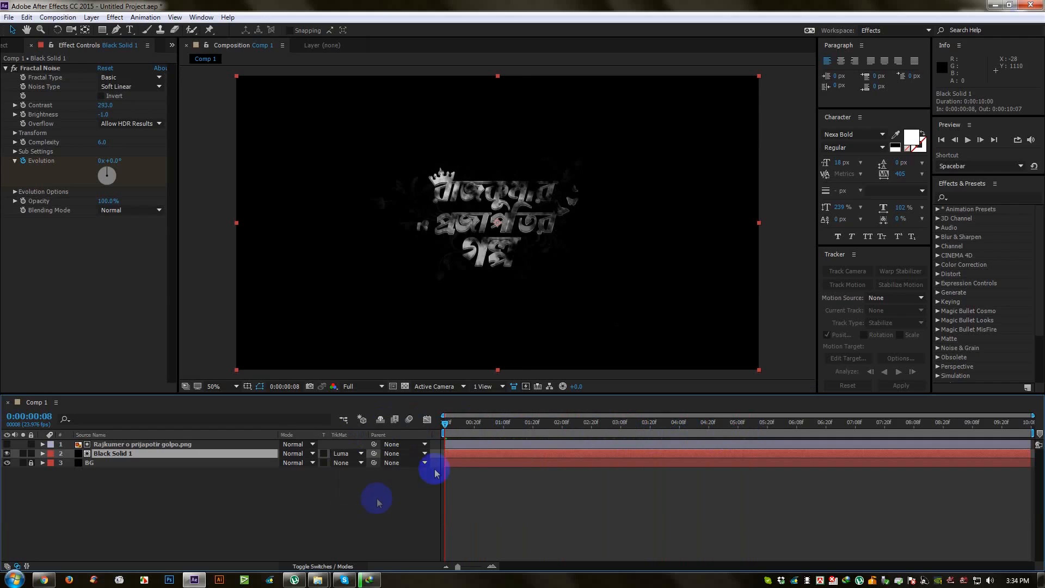
pyautogui.moveTo(446, 423); pyautogui.dragTo(410, 427)
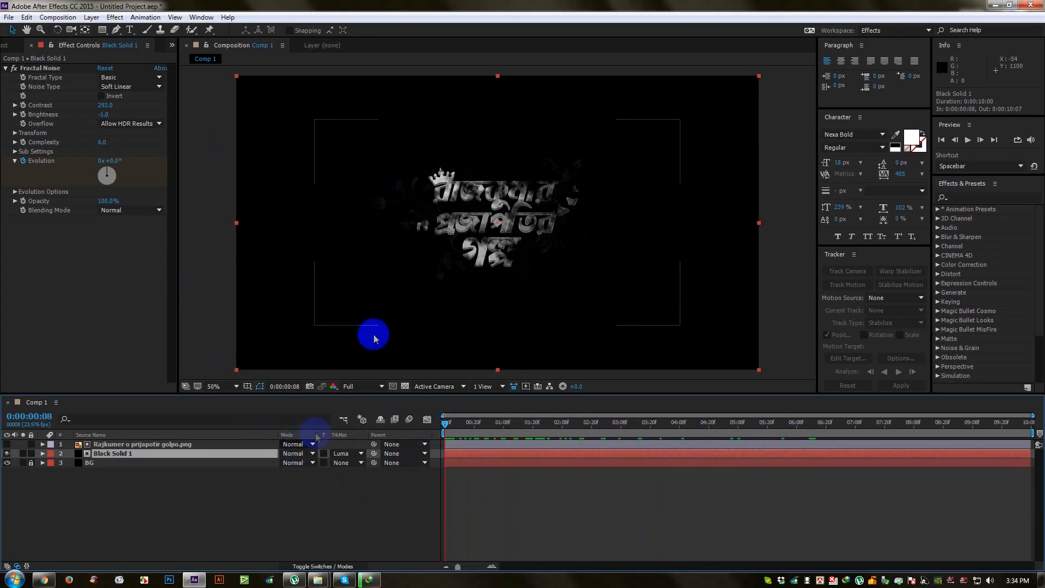
# Animate the Fractal Noise Brightness from -260 at 0:00:00:08 to 348 at about 0:00:03:20
pyautogui.moveTo(105, 117); pyautogui.dragTo(56, 157)
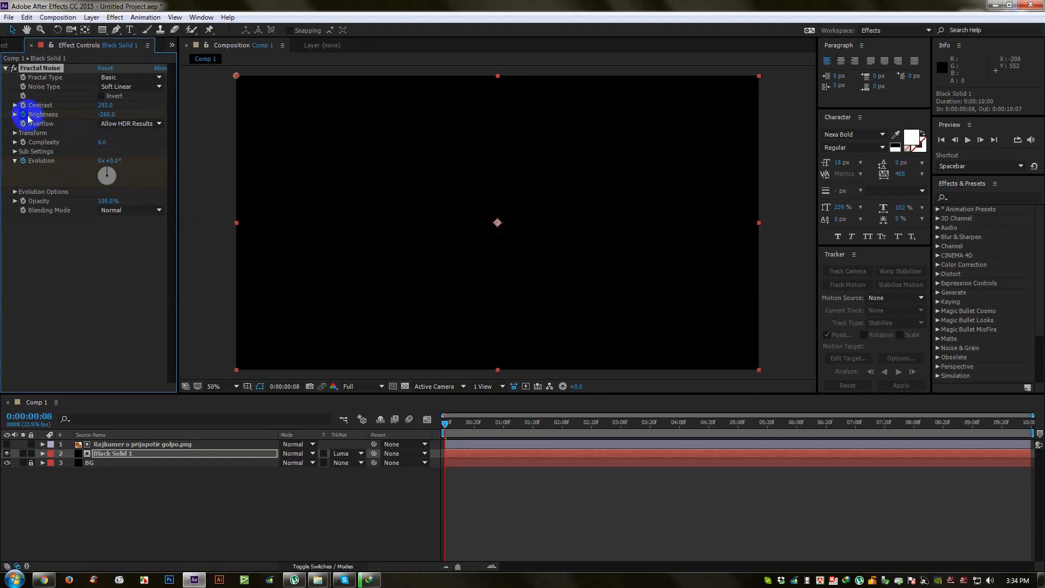
pyautogui.moveTo(445, 423); pyautogui.dragTo(650, 435)
pyautogui.moveTo(106, 116); pyautogui.dragTo(449, 138)
pyautogui.moveTo(472, 424); pyautogui.dragTo(446, 424)
# Play back and scrub the composition to examine the logo reveal driven by the animated Brightness
pyautogui.press('space')
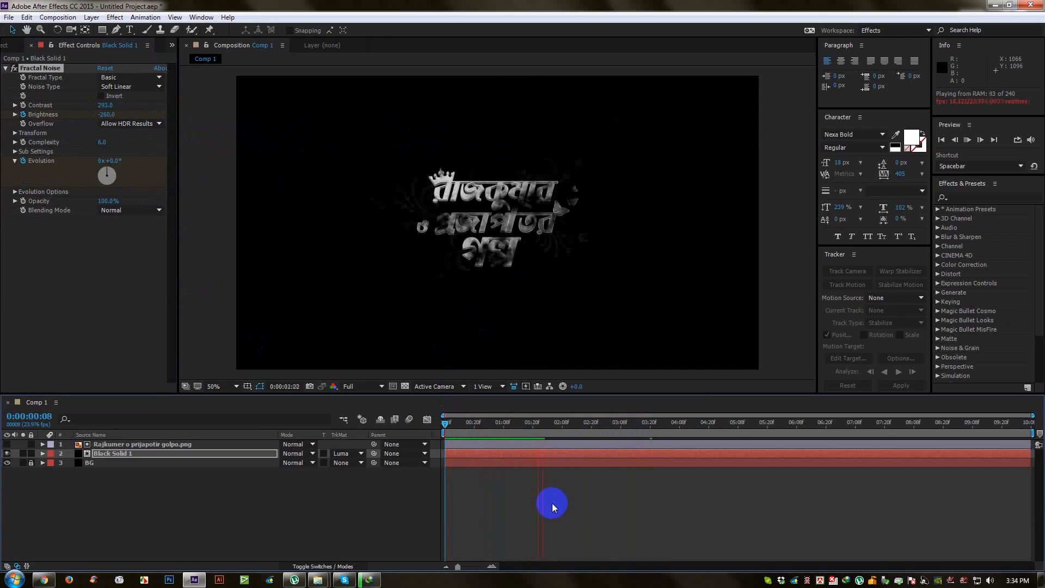
pyautogui.click(443, 426)
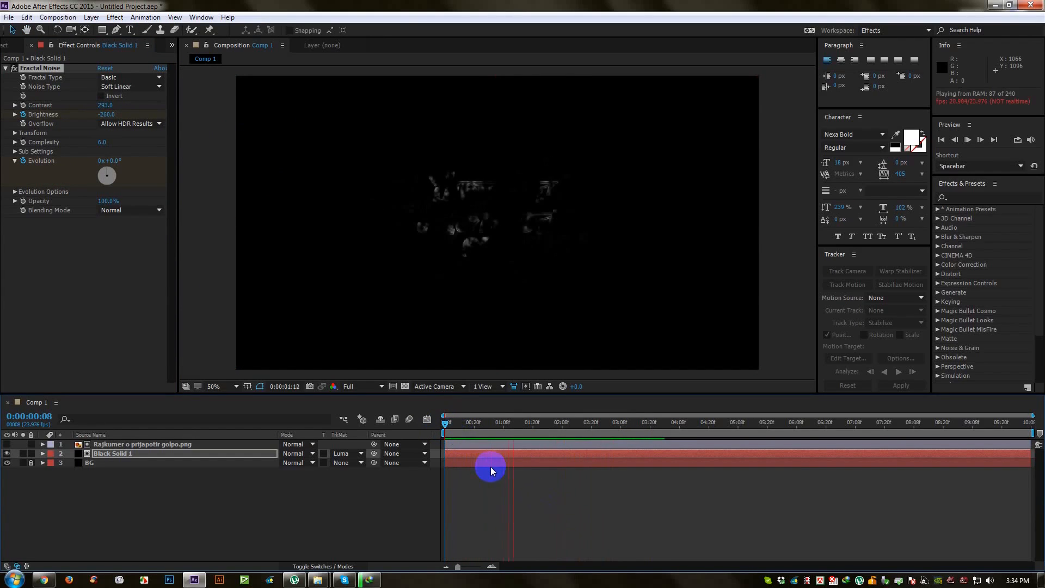
pyautogui.click(460, 426)
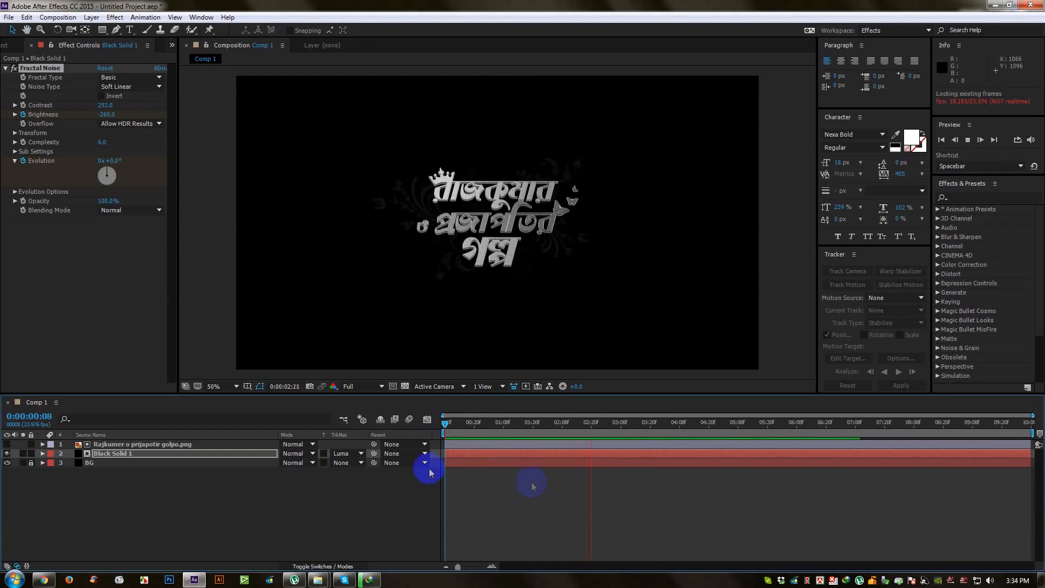
pyautogui.click(105, 445)
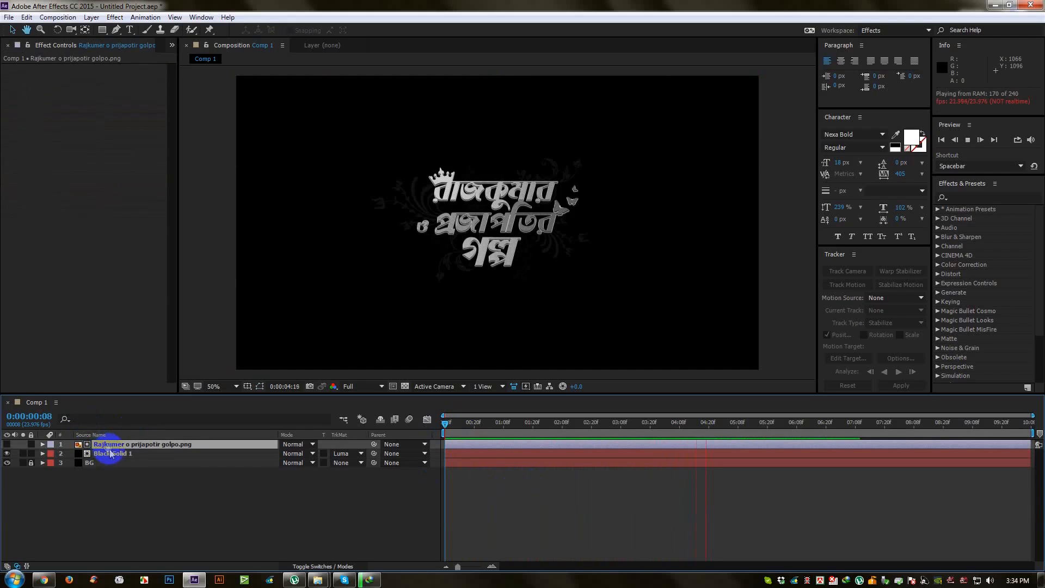
pyautogui.click(109, 453)
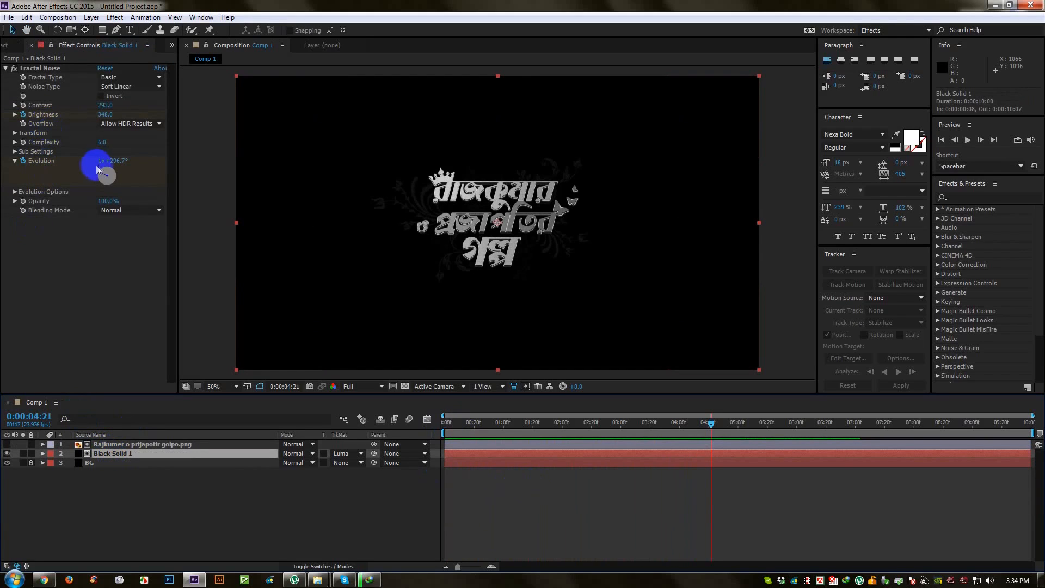
pyautogui.moveTo(518, 422); pyautogui.dragTo(664, 447)
pyautogui.moveTo(811, 449); pyautogui.dragTo(369, 481)
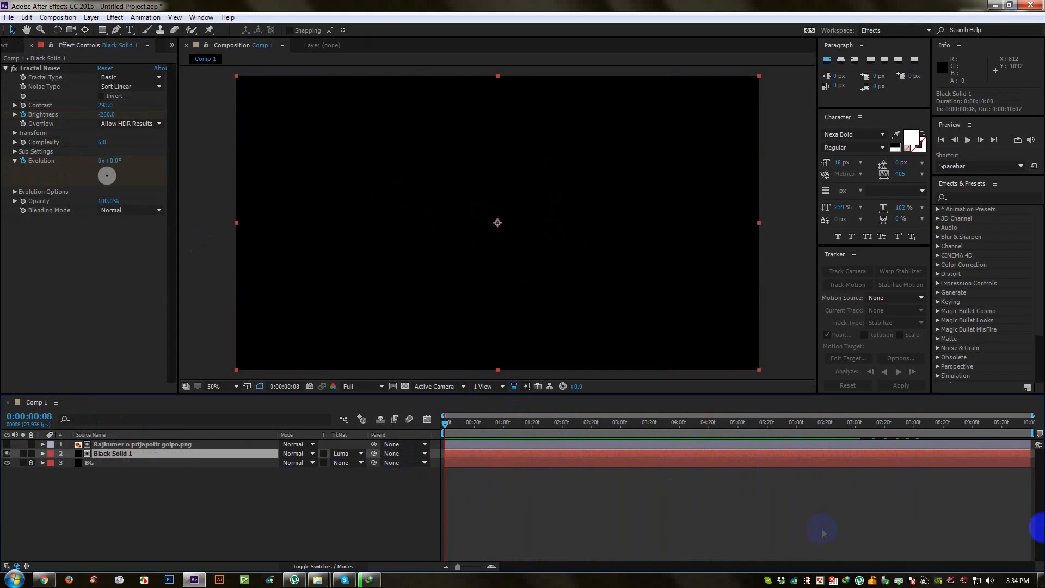
# Expand the Fractal Noise properties of Black Solid 1 and move the last Evolution keyframe to 0:00:03:21
pyautogui.press("'")
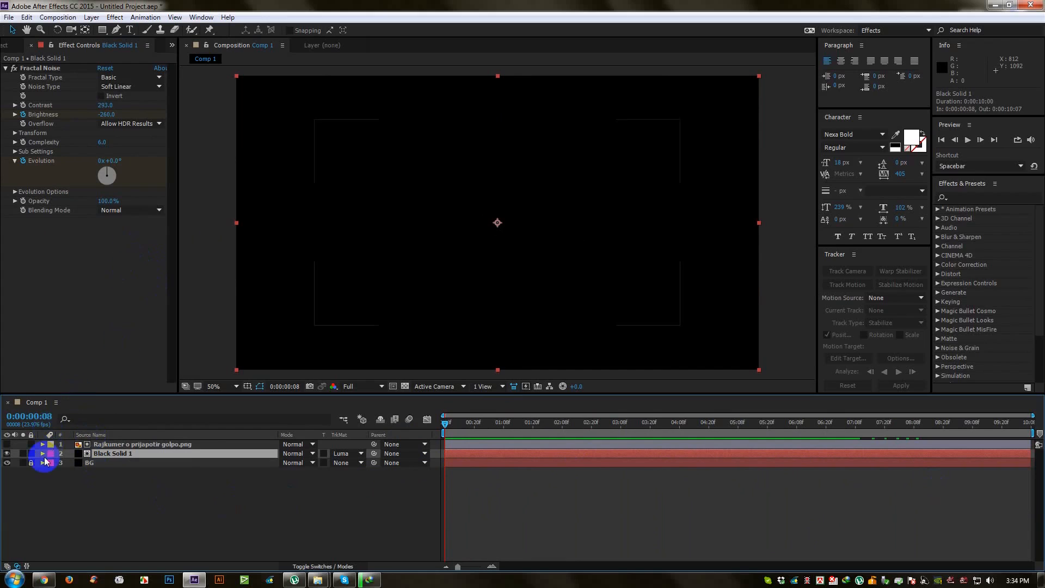
pyautogui.click(43, 453)
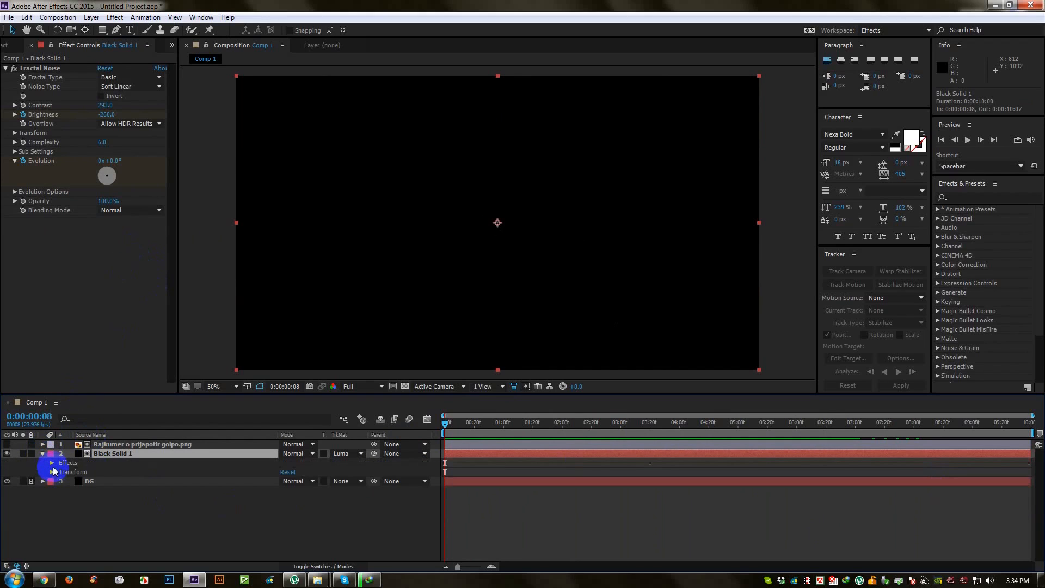
pyautogui.click(54, 466)
pyautogui.click(52, 463)
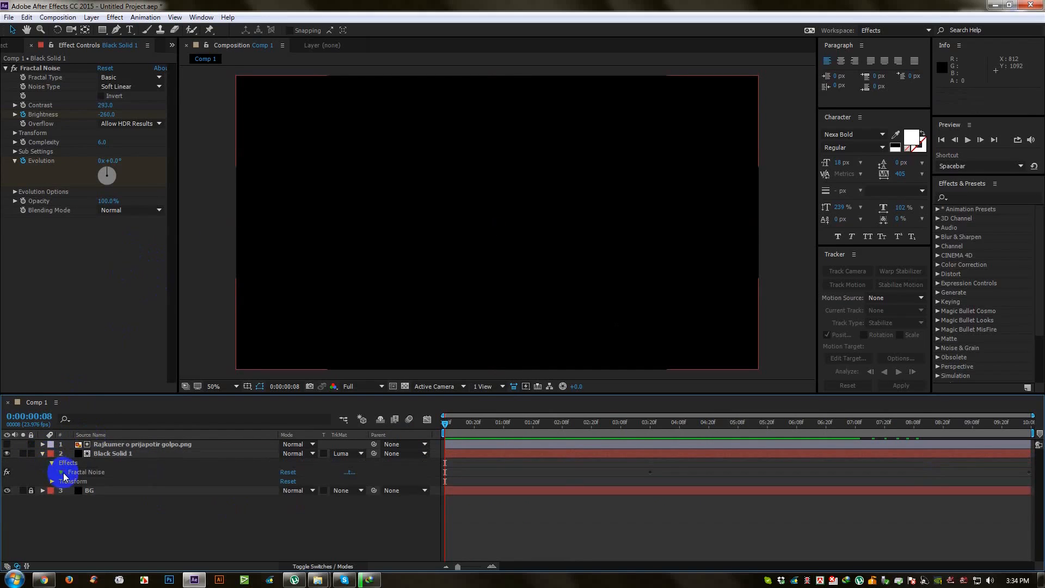
pyautogui.click(64, 472)
pyautogui.scroll(-2, 63, 472)
pyautogui.moveTo(1029, 538); pyautogui.dragTo(657, 536)
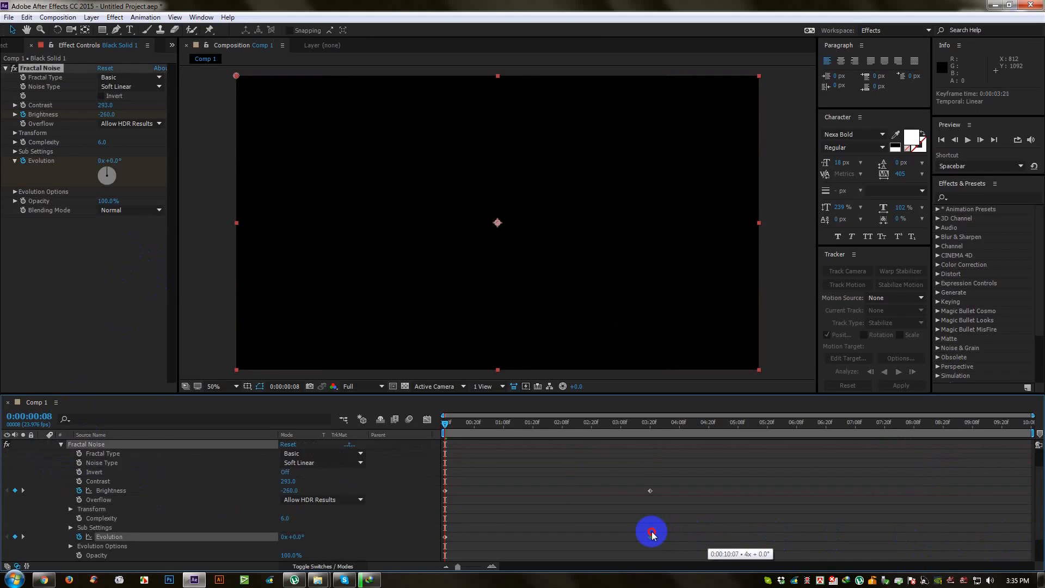
pyautogui.moveTo(653, 535); pyautogui.dragTo(652, 536)
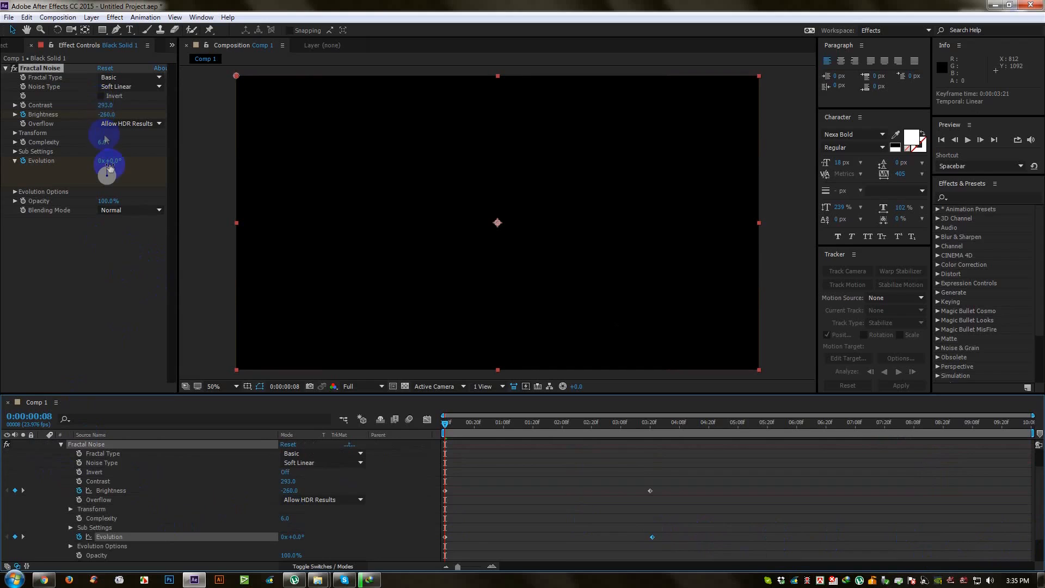
# Play back the composition to examine the logo reveal with the shortened Evolution timing
pyautogui.scroll(-1, 601, 545)
pyautogui.press('space')
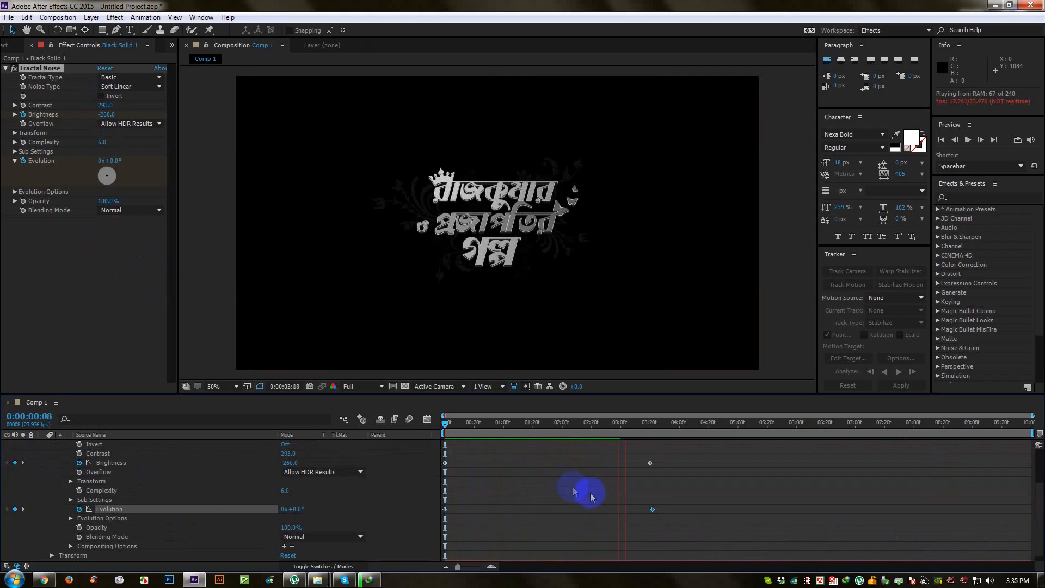
pyautogui.press('space')
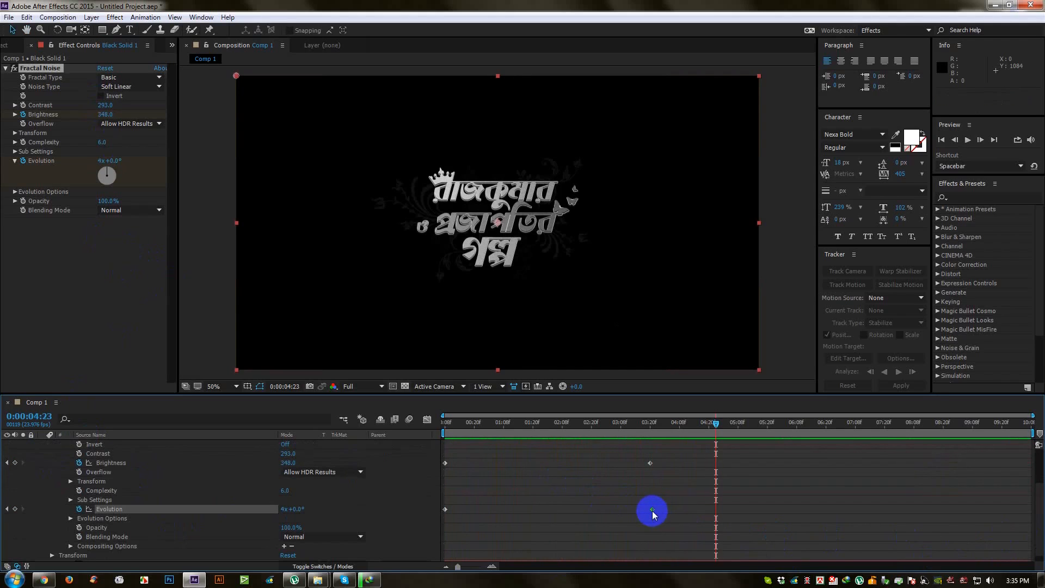
pyautogui.moveTo(562, 423); pyautogui.dragTo(560, 453)
pyautogui.scroll(2, 129, 466)
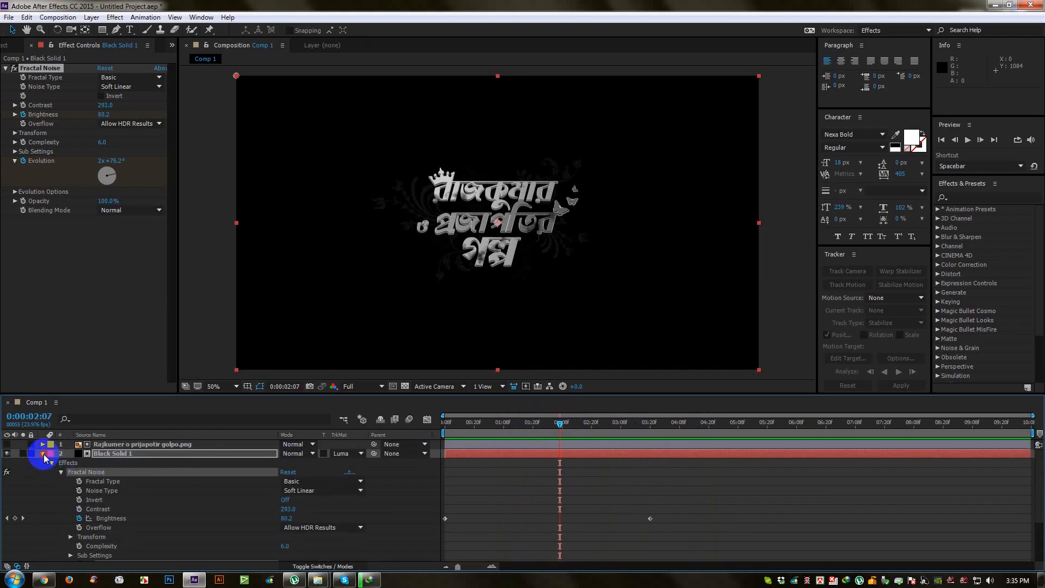
# Collapse the Black Solid 1 properties and duplicate the Rajkumer o prijapotir golpo.png layer
pyautogui.click(42, 453)
pyautogui.click(114, 444)
pyautogui.moveTo(487, 424)
pyautogui.mouseDown()
pyautogui.moveTo(455, 426)
pyautogui.moveTo(537, 439)
pyautogui.moveTo(667, 430)
pyautogui.moveTo(422, 430)
pyautogui.moveTo(588, 458)
pyautogui.moveTo(662, 456)
pyautogui.mouseUp()
pyautogui.click(164, 445)
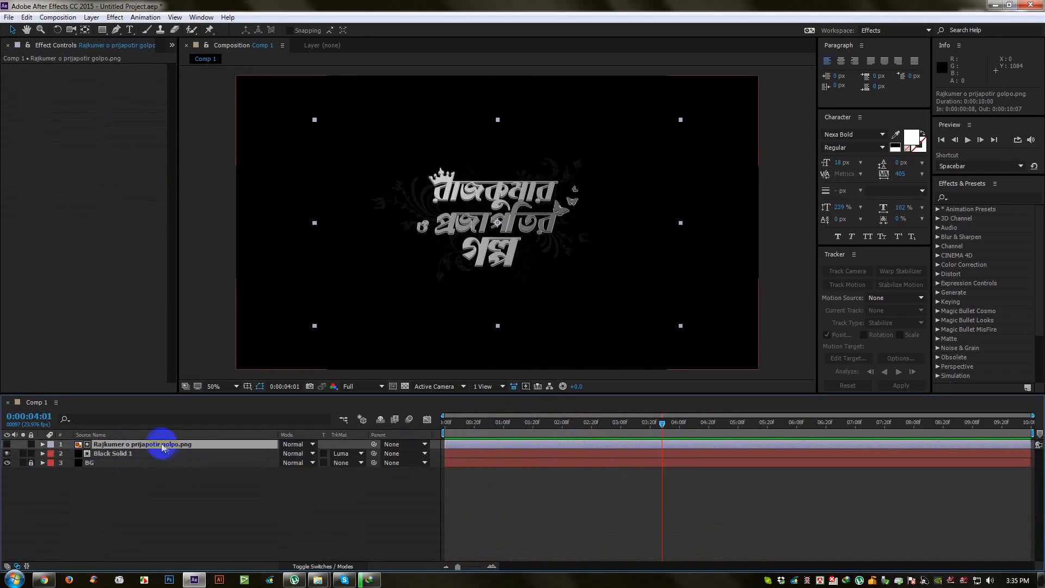
pyautogui.hotkey('ctrl', 'd')
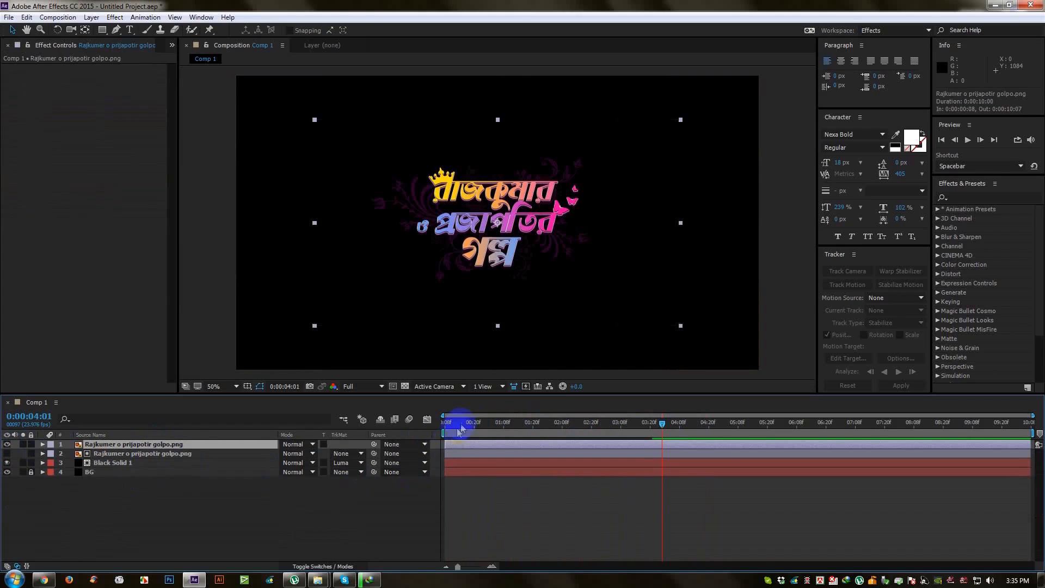
pyautogui.click(456, 423)
pyautogui.moveTo(489, 433); pyautogui.dragTo(537, 436)
# Hide the top logo layer and add an Opacity keyframe of 0% to it at 0:00:02:07
pyautogui.click(43, 454)
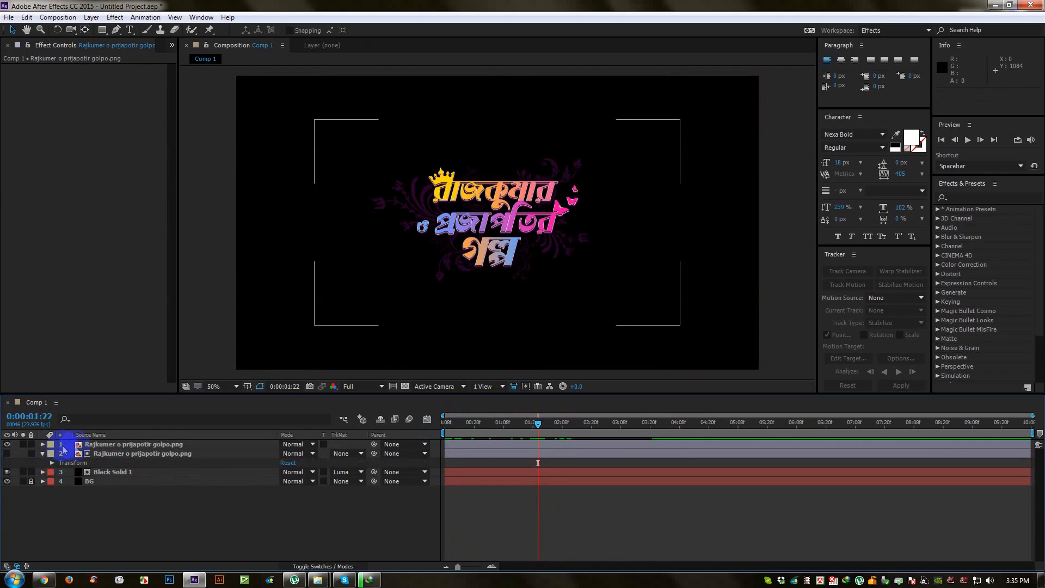
pyautogui.click(43, 453)
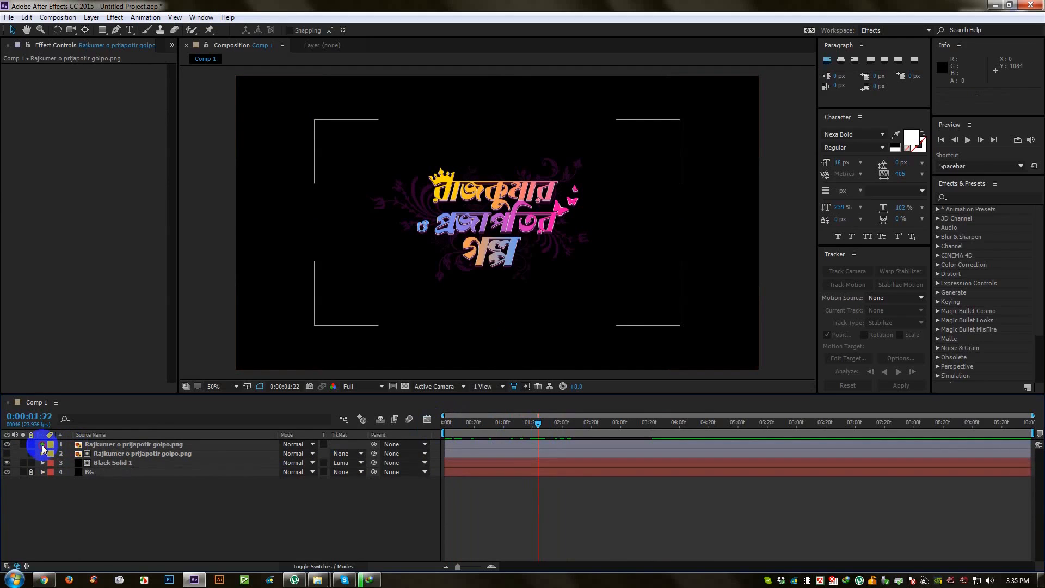
pyautogui.click(43, 444)
pyautogui.click(52, 453)
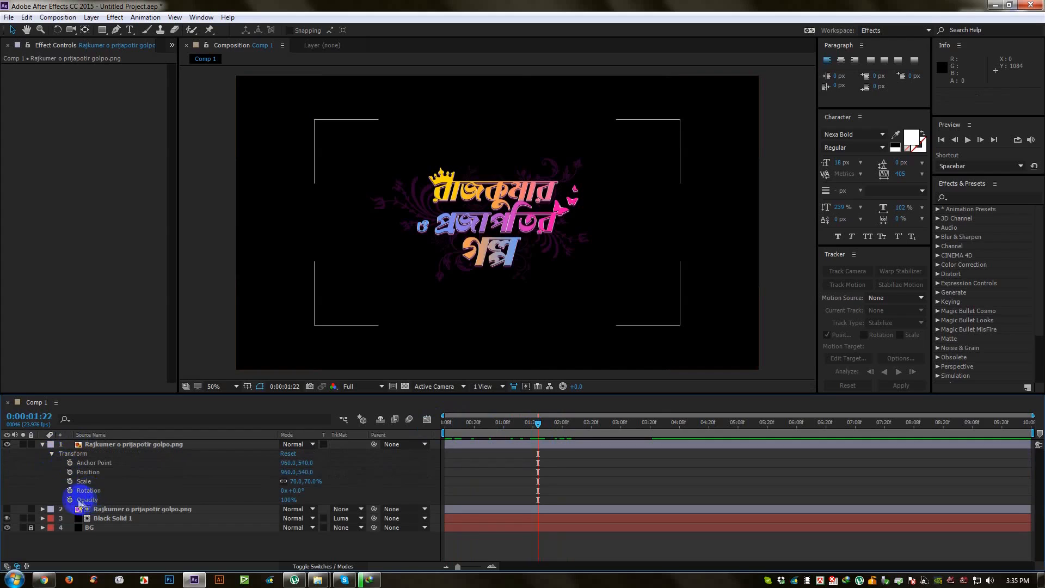
pyautogui.moveTo(621, 437); pyautogui.dragTo(558, 428)
pyautogui.click(6, 444)
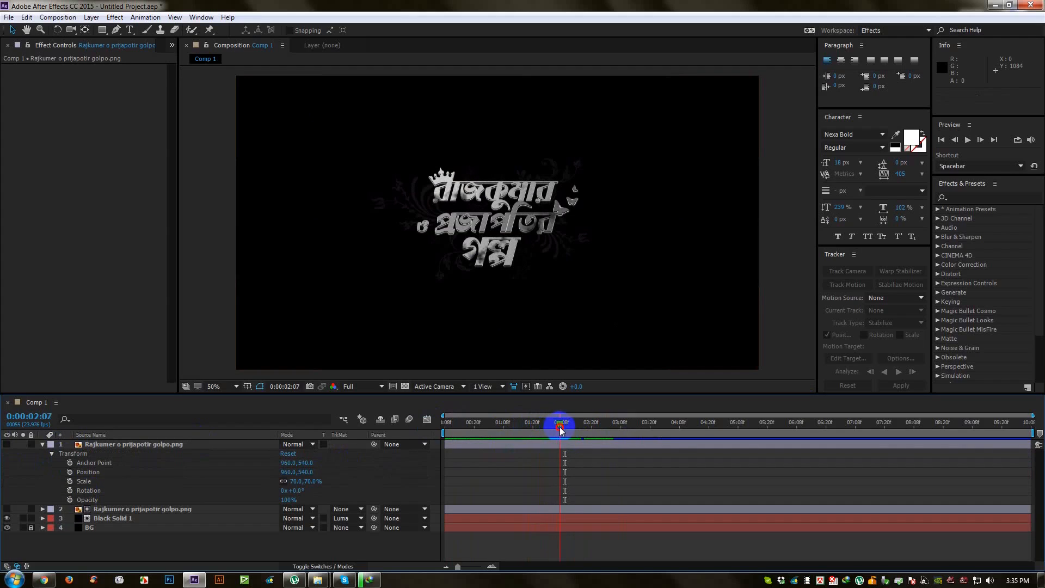
pyautogui.click(69, 499)
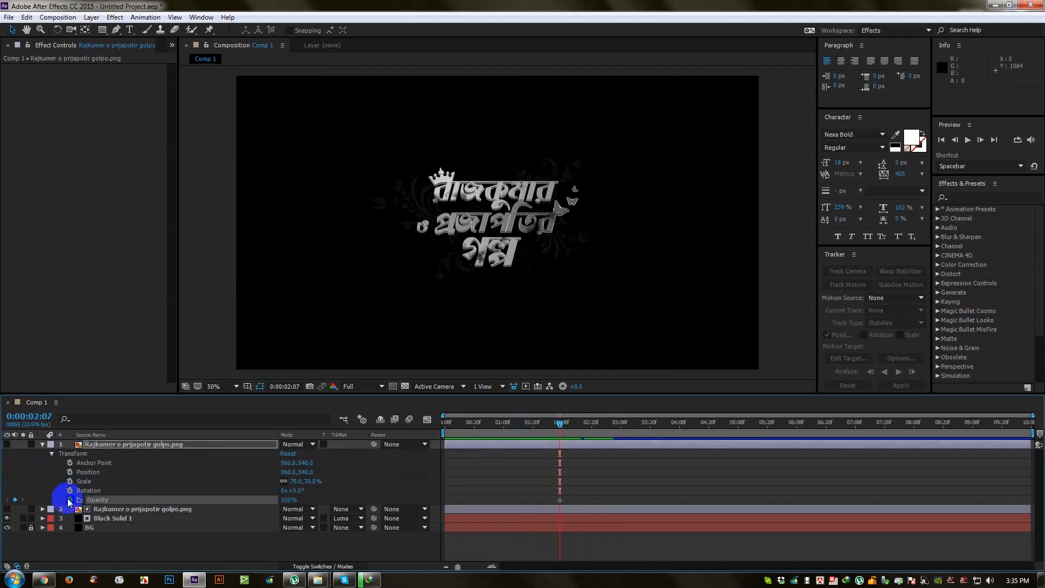
pyautogui.moveTo(249, 502); pyautogui.dragTo(11, 514)
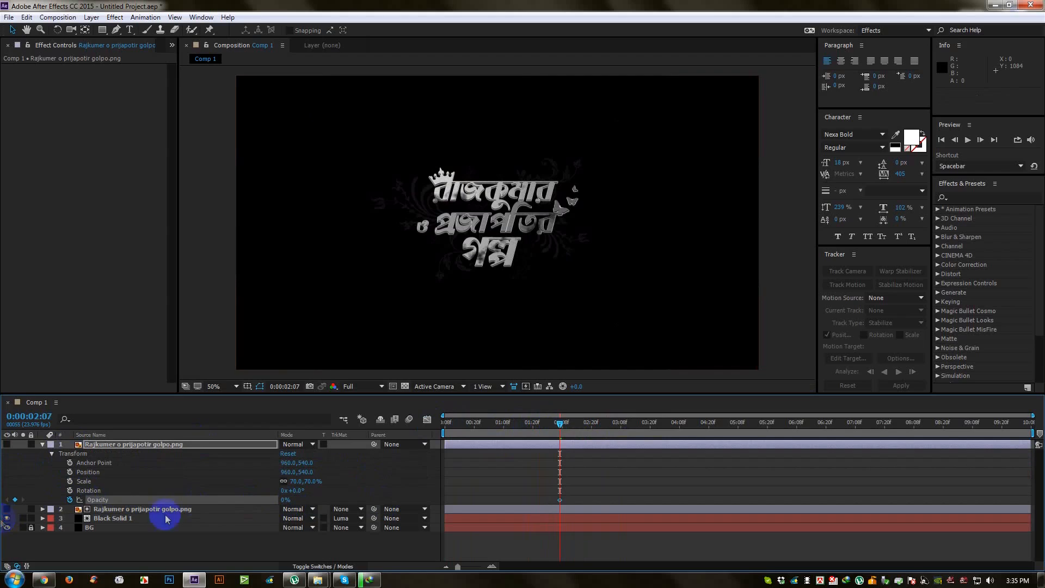
# Add a 100% Opacity keyframe at 0:00:03:05 to the top logo layer and make that layer visible again
pyautogui.moveTo(560, 426); pyautogui.dragTo(613, 424)
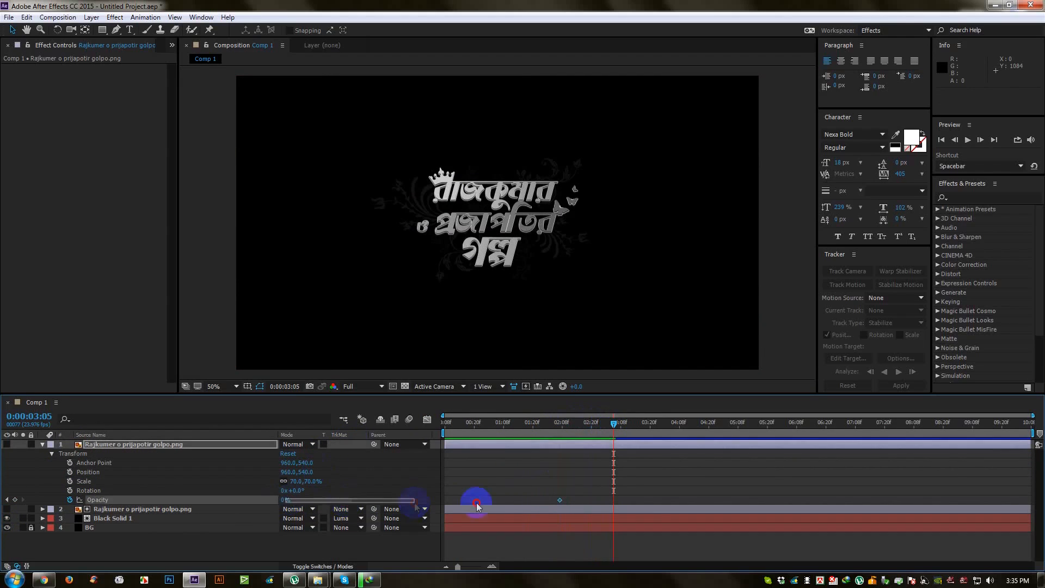
pyautogui.click(490, 509)
pyautogui.moveTo(287, 501); pyautogui.dragTo(508, 490)
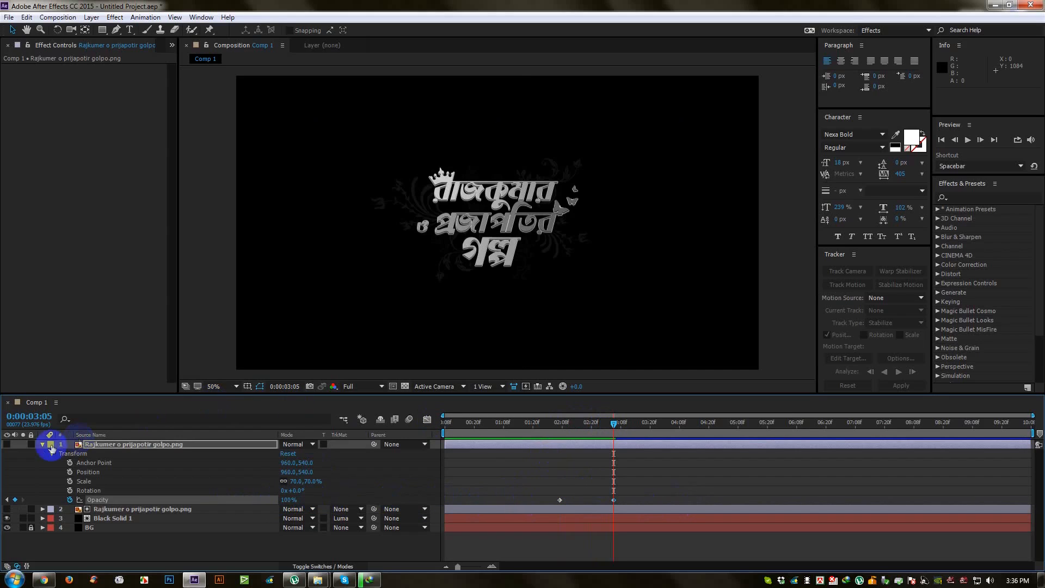
pyautogui.click(7, 444)
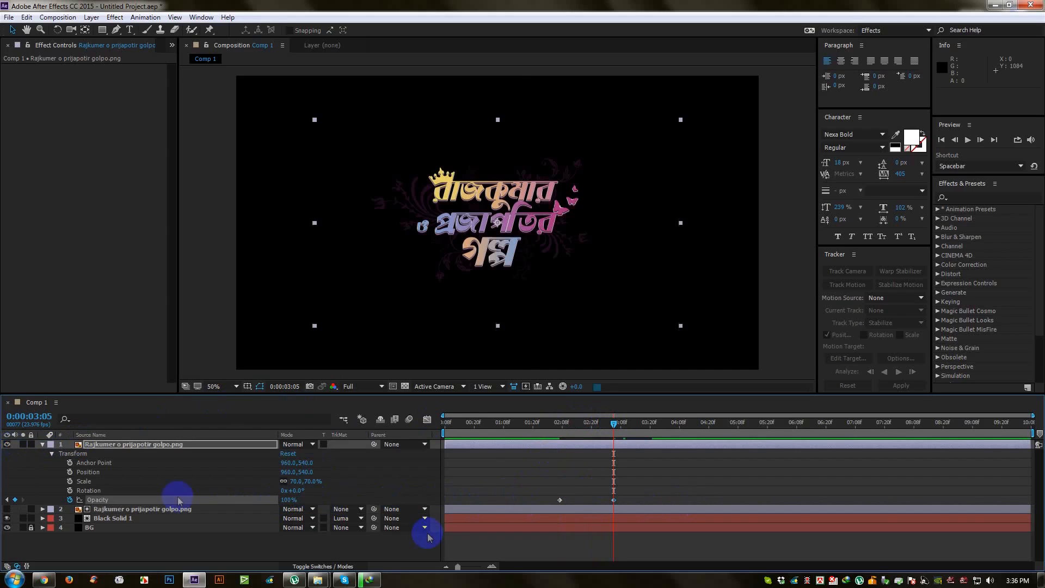
# Play back and scrub through the composition to examine the fade from the grey logo to its colour version
pyautogui.click(479, 430)
pyautogui.press('space')
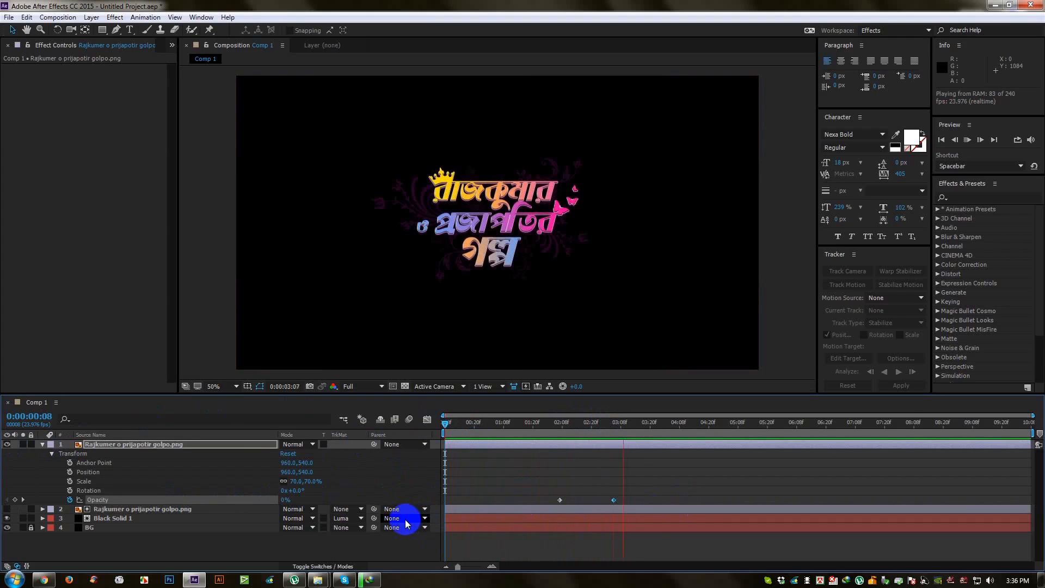
pyautogui.press('space')
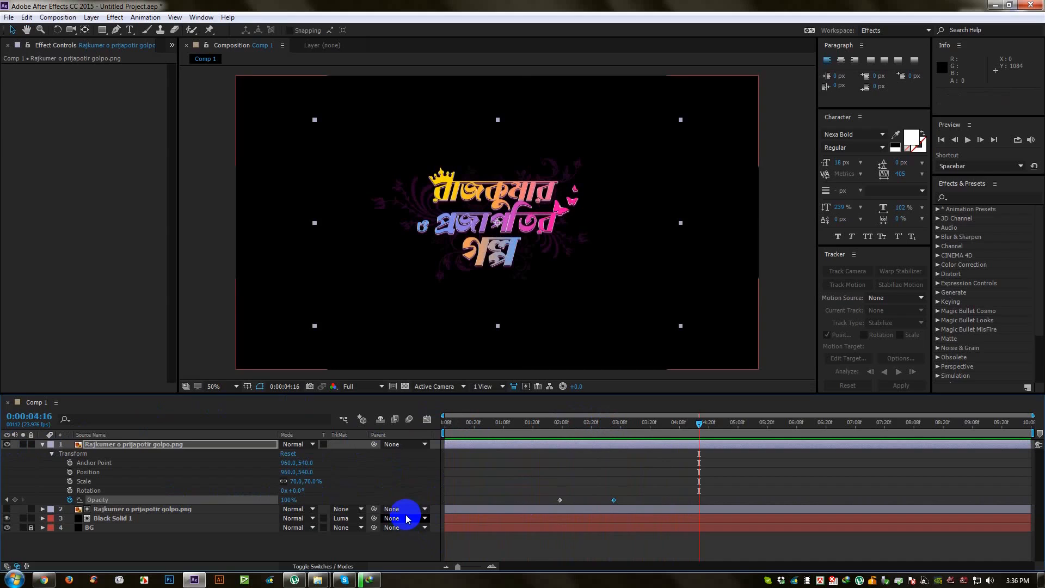
pyautogui.click(532, 422)
pyautogui.moveTo(536, 428); pyautogui.dragTo(569, 434)
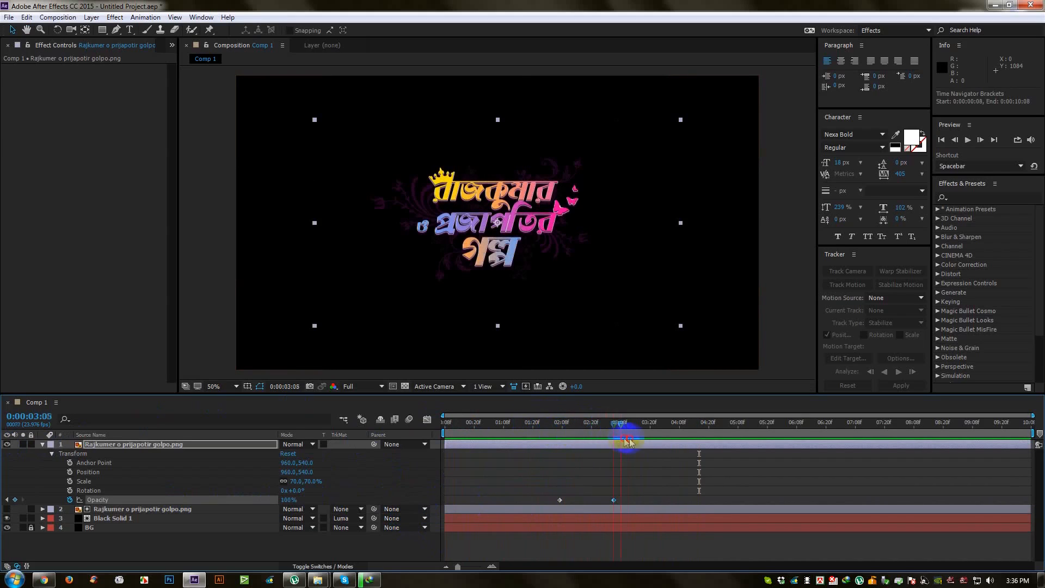
# Collapse the Transform properties and the top Rajkumer o prijapotir golpo.png layer, and deselect it
pyautogui.click(53, 455)
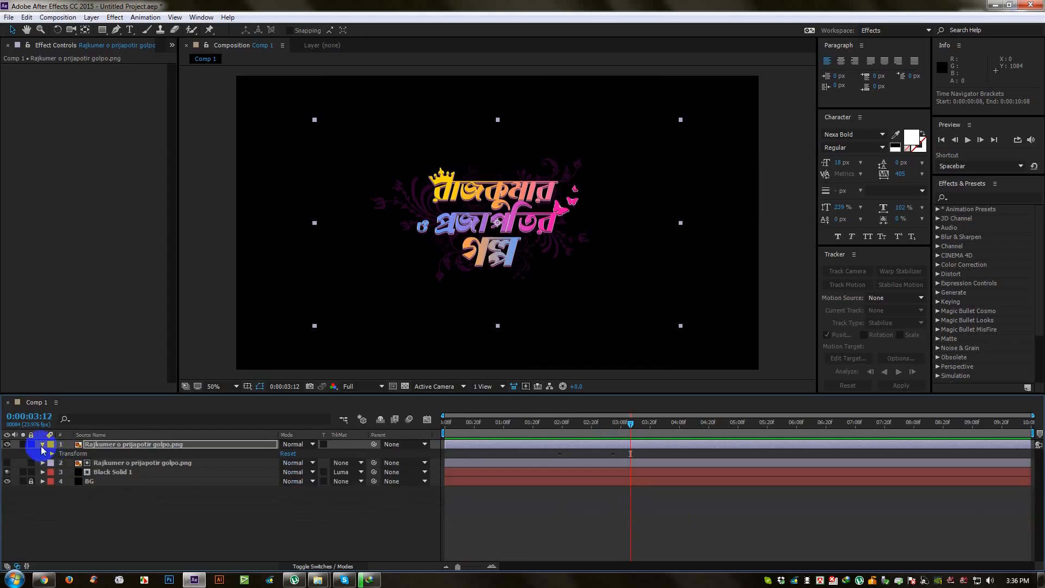
pyautogui.click(43, 444)
pyautogui.click(108, 479)
pyautogui.click(95, 444)
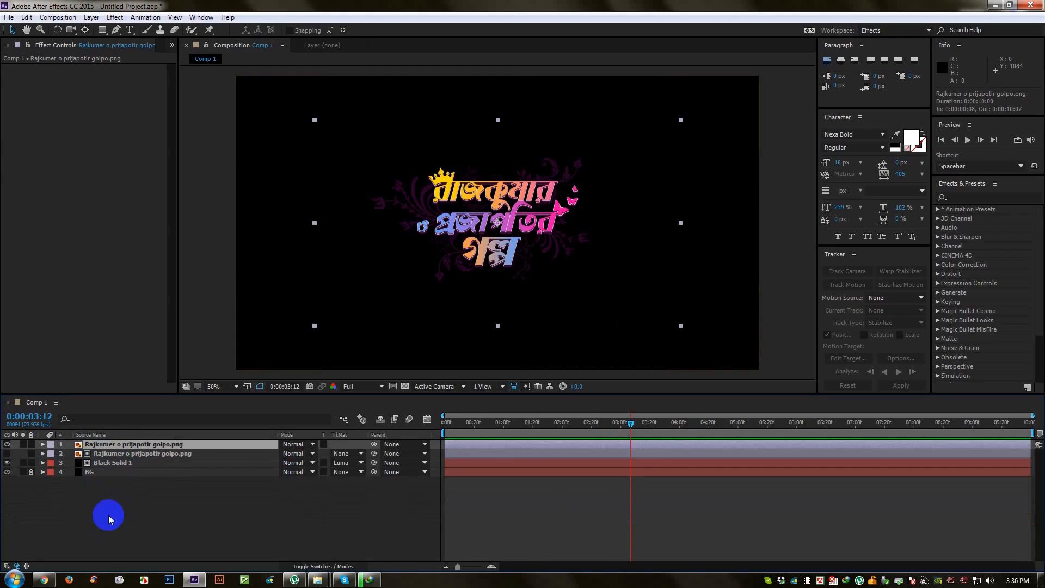
pyautogui.click(340, 532)
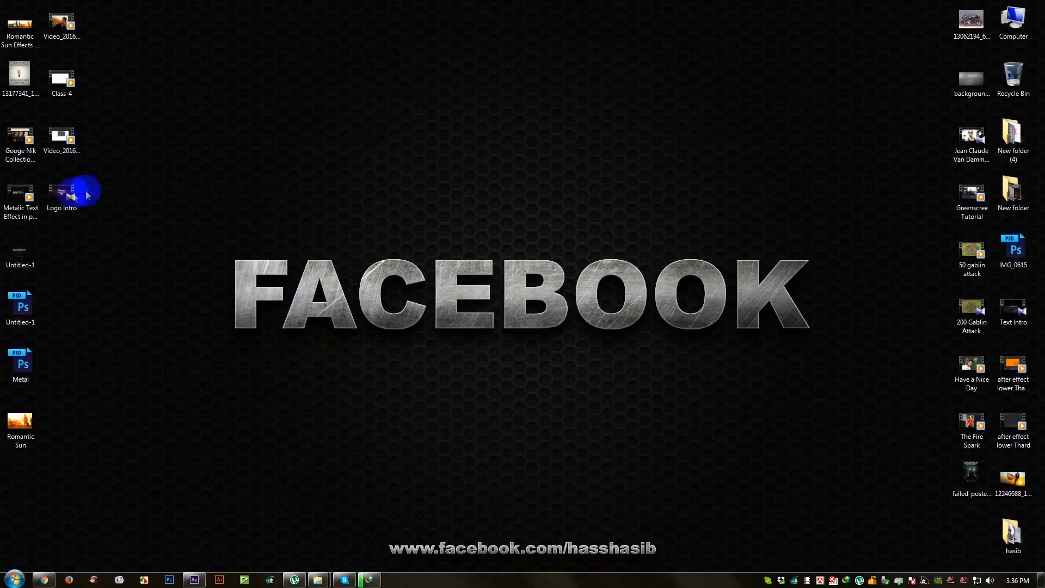
# Play the Logo Intro video from the desktop full screen to study its lens flare, and return to After Effects
pyautogui.doubleClick(62, 193)
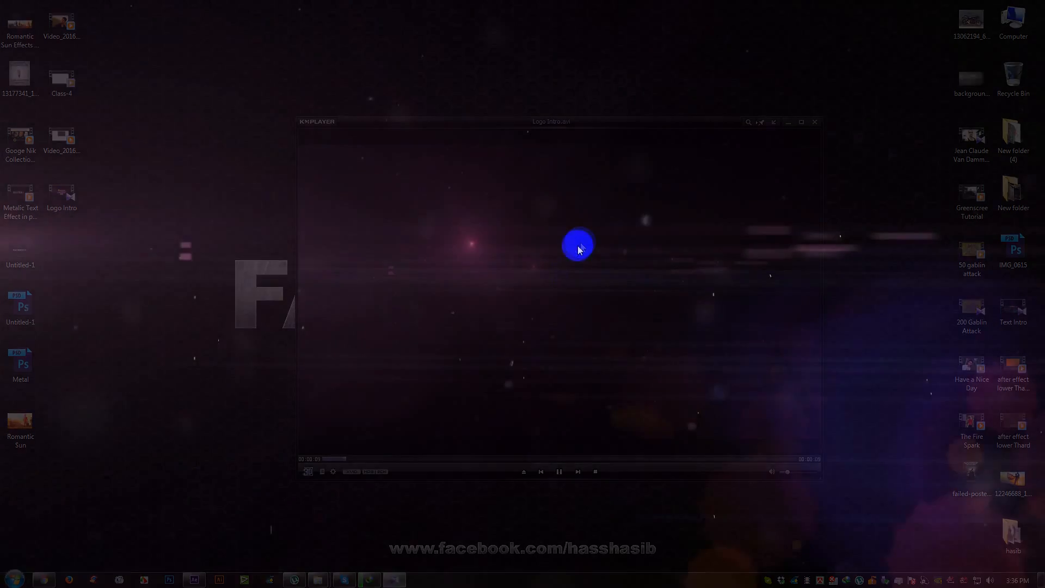
pyautogui.doubleClick(576, 243)
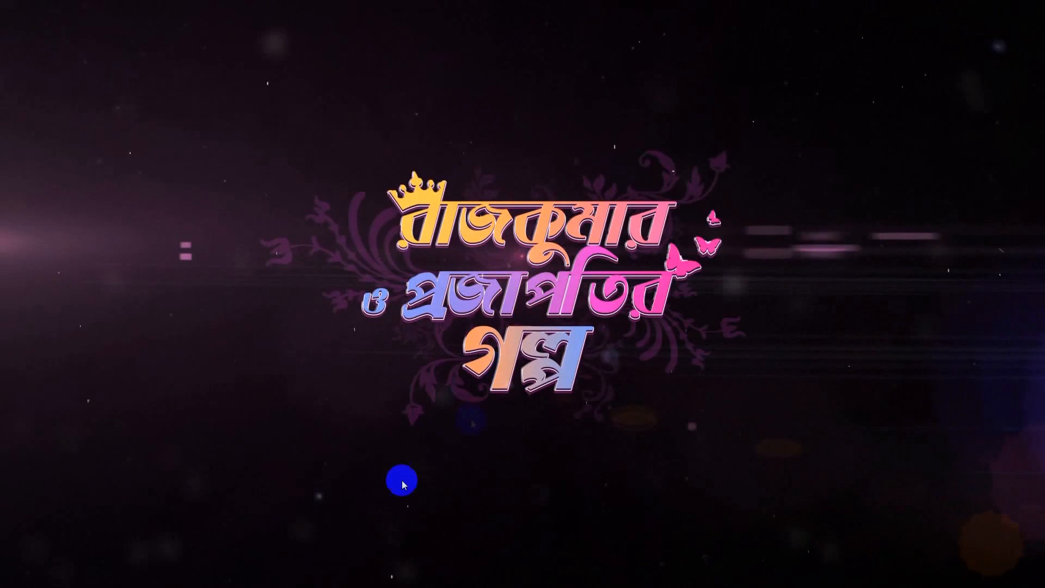
pyautogui.click(279, 563)
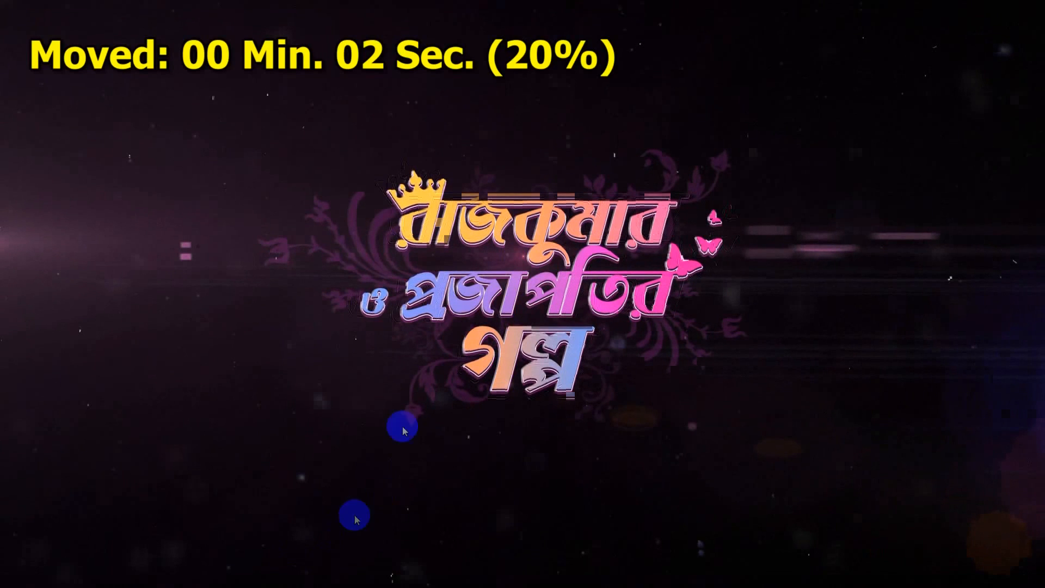
pyautogui.moveTo(1039, 1)
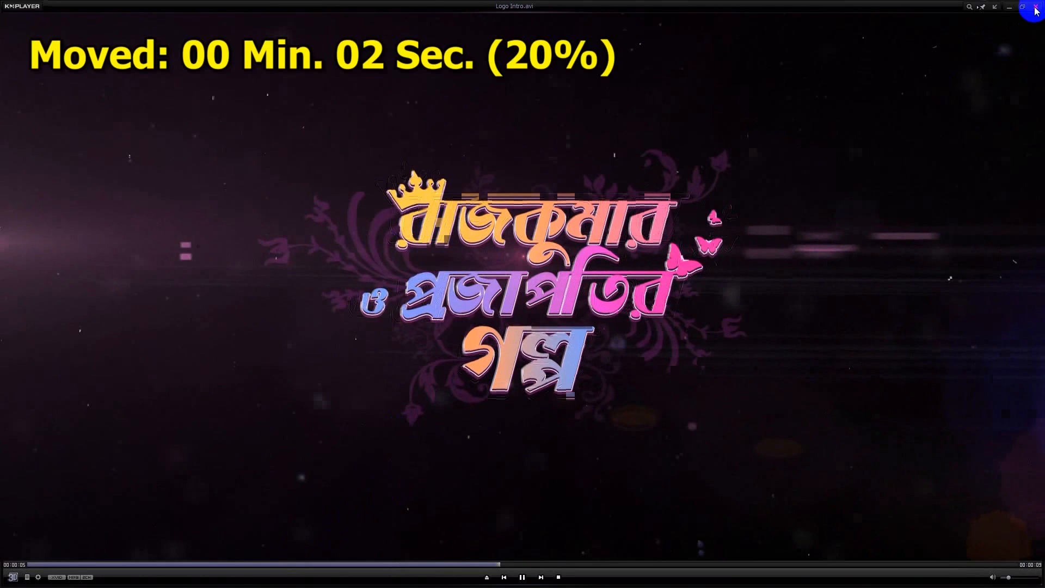
pyautogui.click(1036, 9)
pyautogui.click(194, 578)
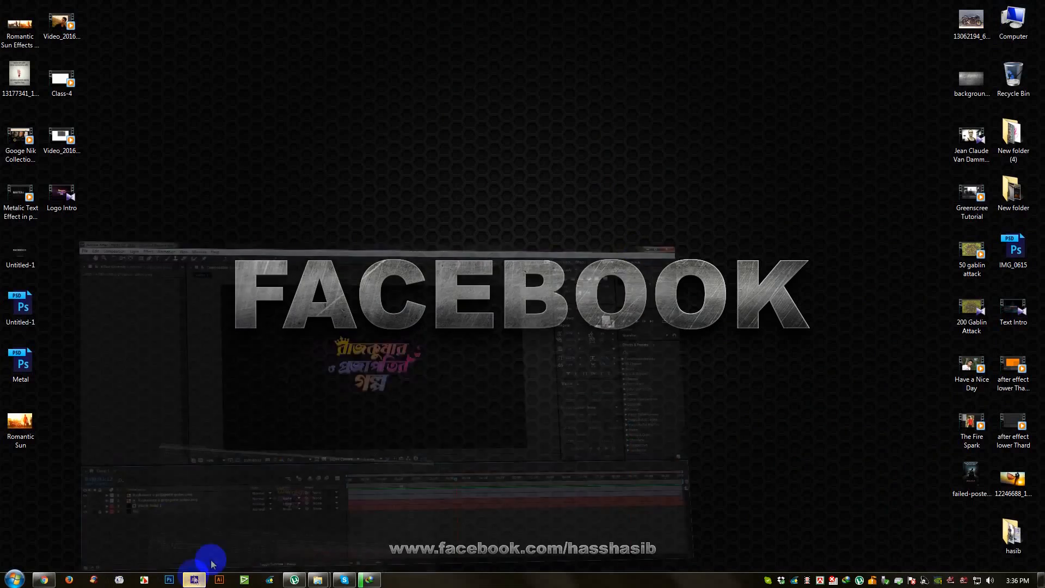
# Move to 0:00:00:08 and create a black 1920 x 1080 px solid named Optical Light 1 above the logo layers
pyautogui.moveTo(469, 426); pyautogui.dragTo(419, 433)
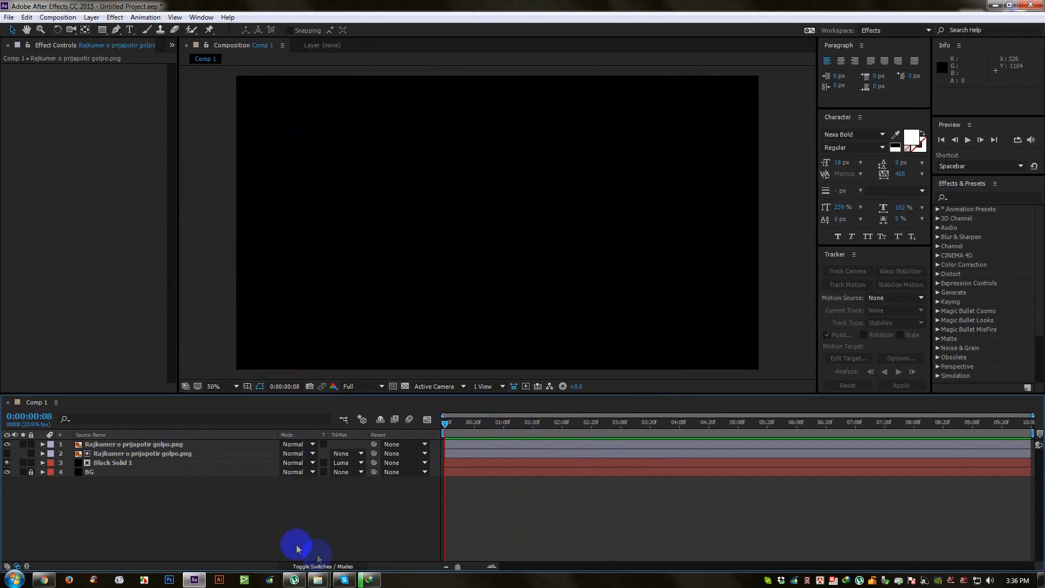
pyautogui.rightClick(232, 512)
pyautogui.moveTo(247, 407)
pyautogui.click(388, 434)
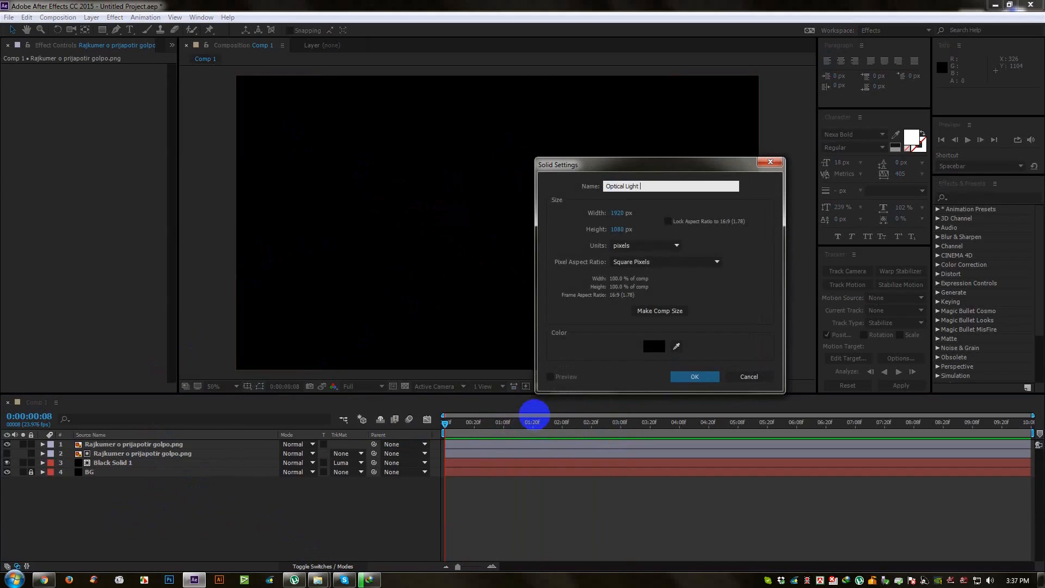
pyautogui.click(702, 377)
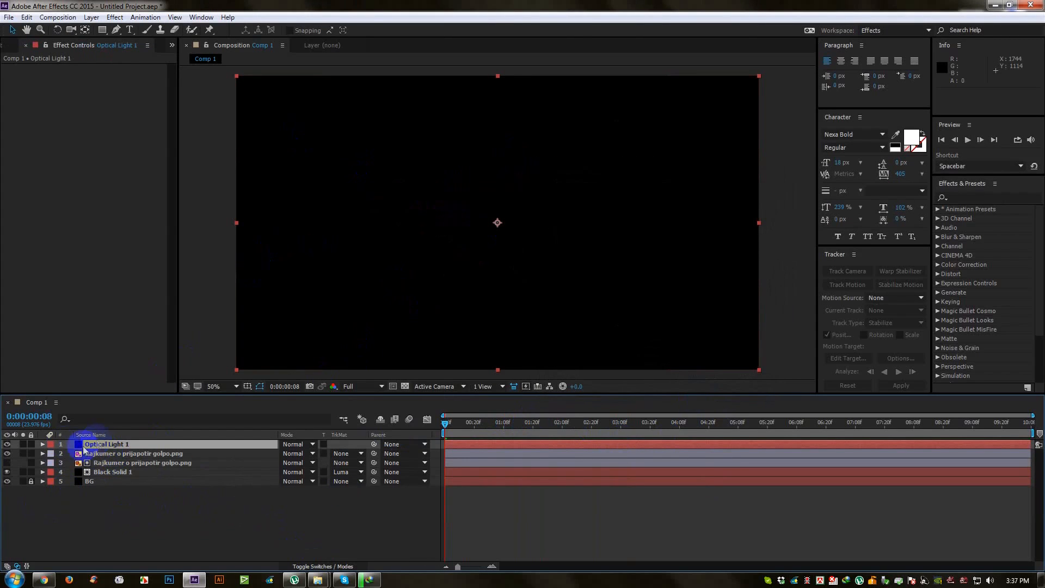
# Apply the Video Copilot Optical Flares effect to the Optical Light 1 solid
pyautogui.click(115, 17)
pyautogui.moveTo(157, 357)
pyautogui.click(292, 371)
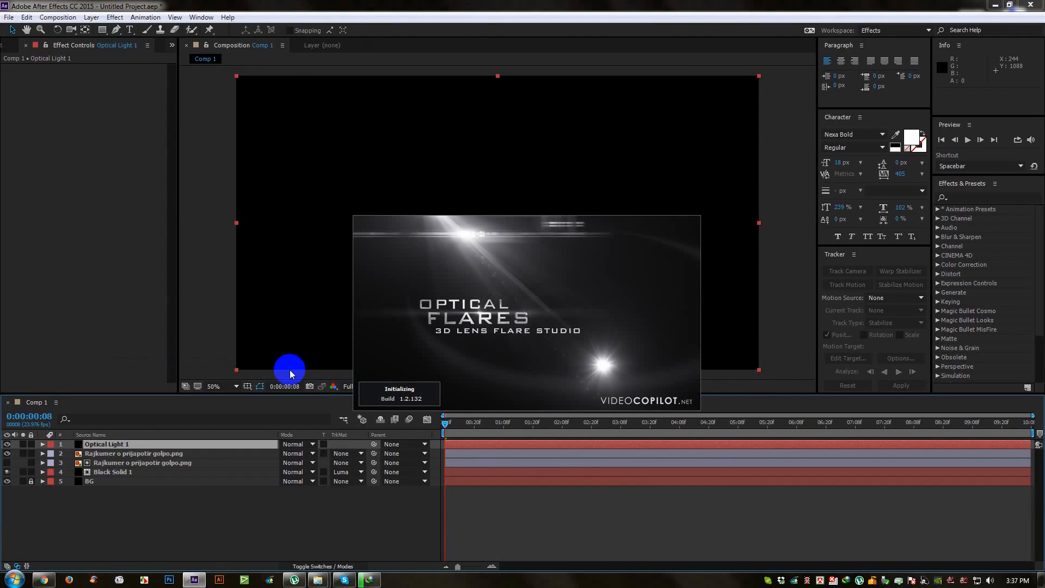
# Load the Sankor 16 preset from Natural Flares in the Optical Flares options and accept it
pyautogui.click(131, 68)
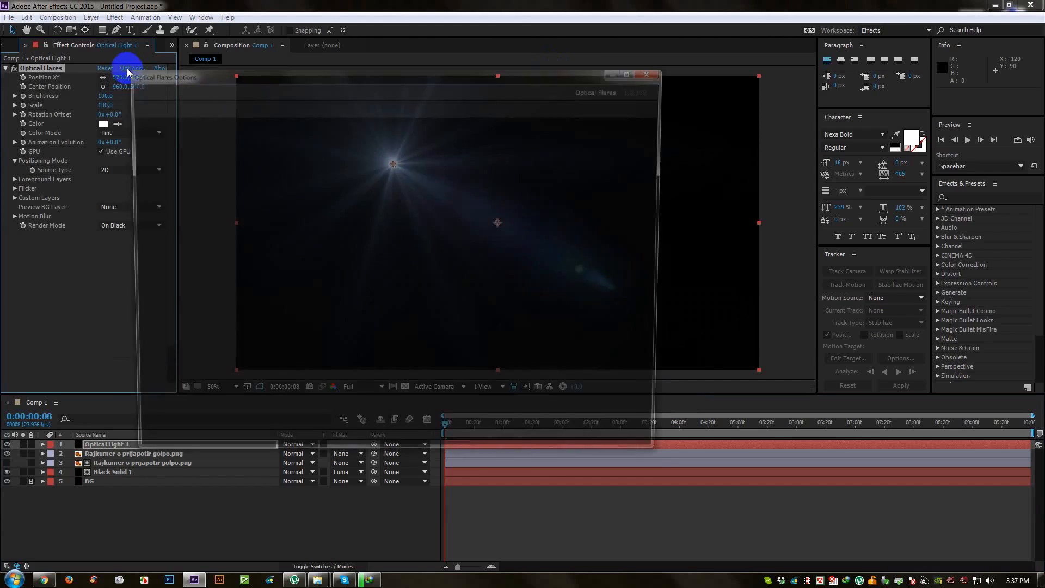
pyautogui.click(634, 71)
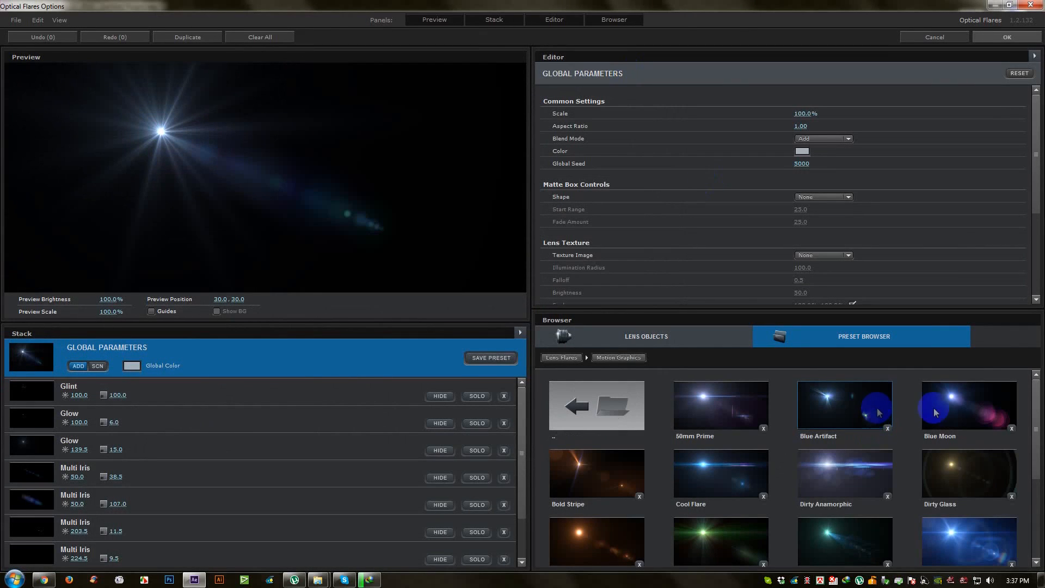
pyautogui.moveTo(1037, 406)
pyautogui.mouseDown()
pyautogui.moveTo(1037, 500)
pyautogui.moveTo(1031, 401)
pyautogui.mouseUp()
pyautogui.doubleClick(596, 405)
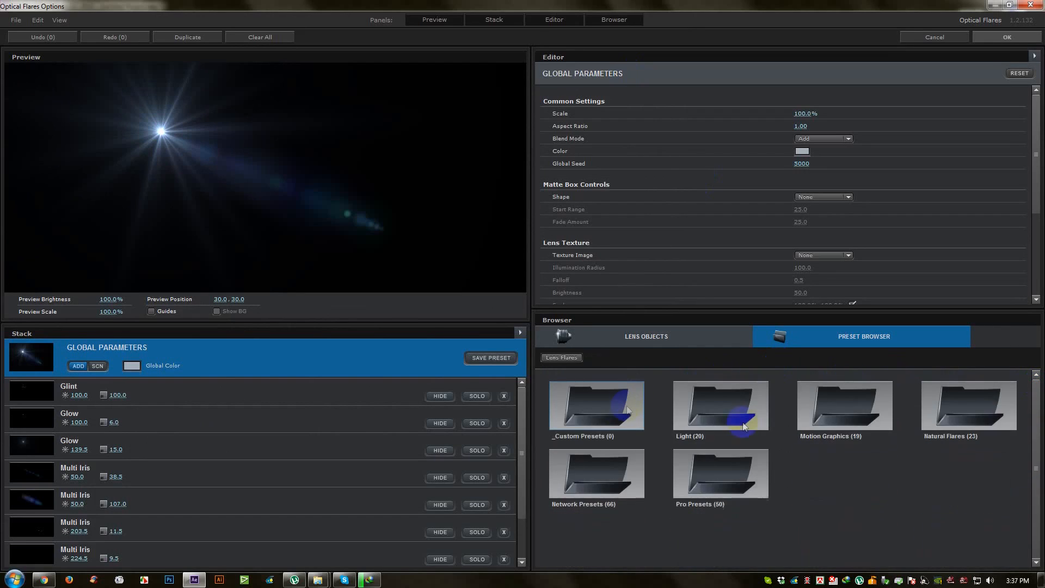
pyautogui.doubleClick(948, 420)
pyautogui.moveTo(1038, 424); pyautogui.dragTo(1041, 521)
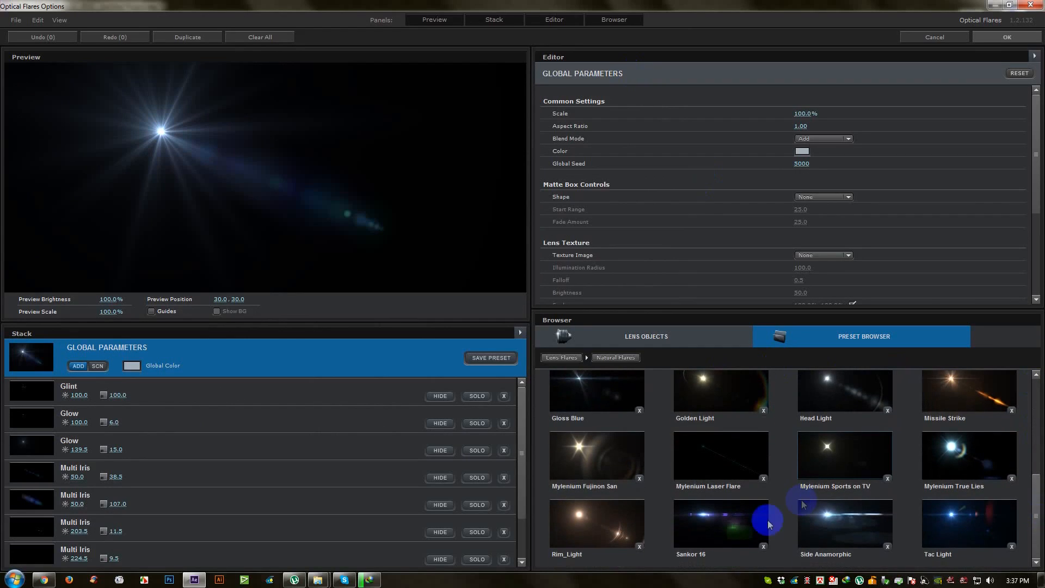
pyautogui.click(735, 528)
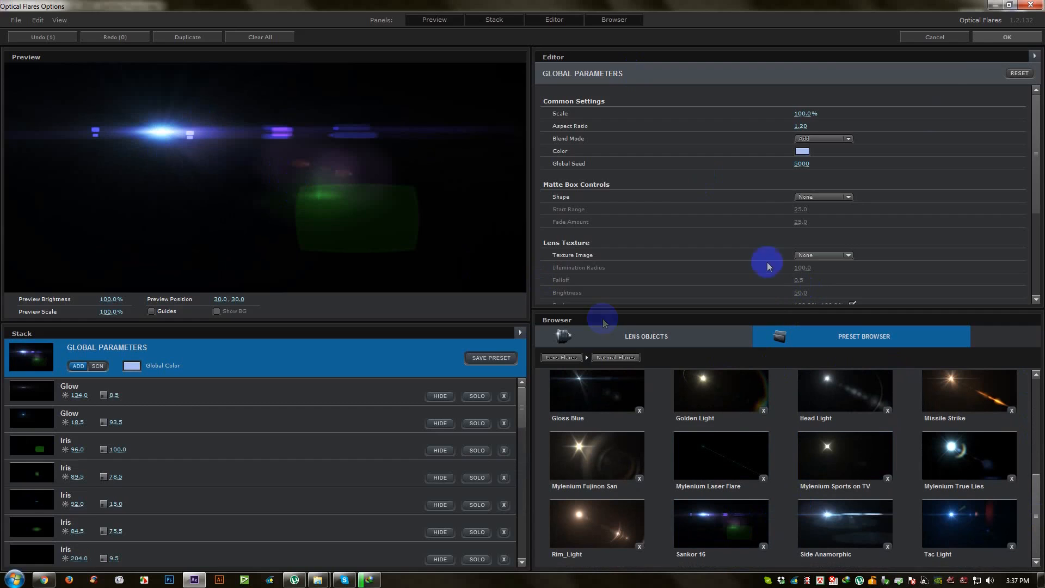
pyautogui.click(1006, 37)
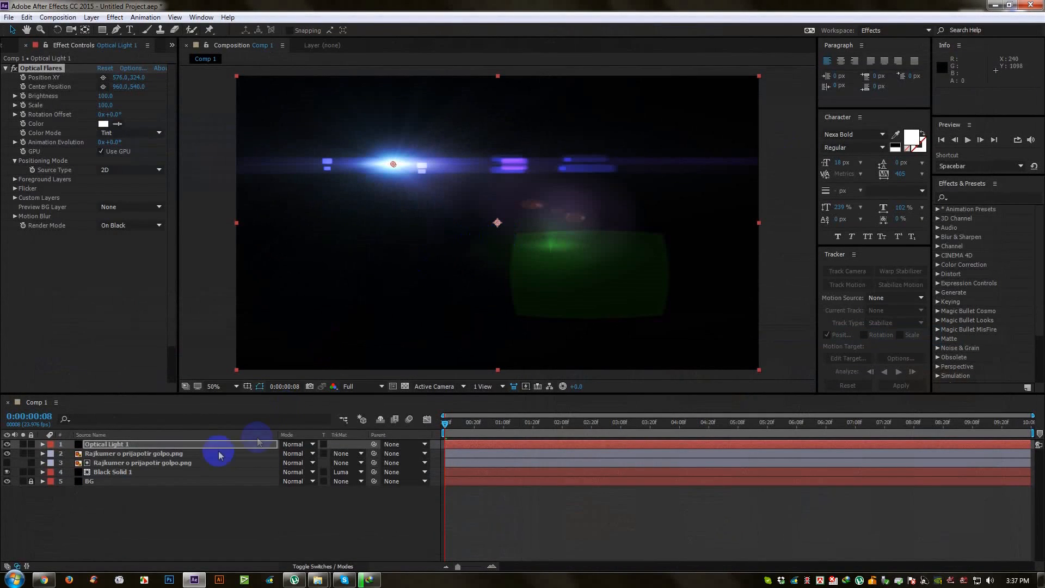
# Set the Optical Light 1 blending mode to Screen and move the flare's source to about 194, 550
pyautogui.click(297, 443)
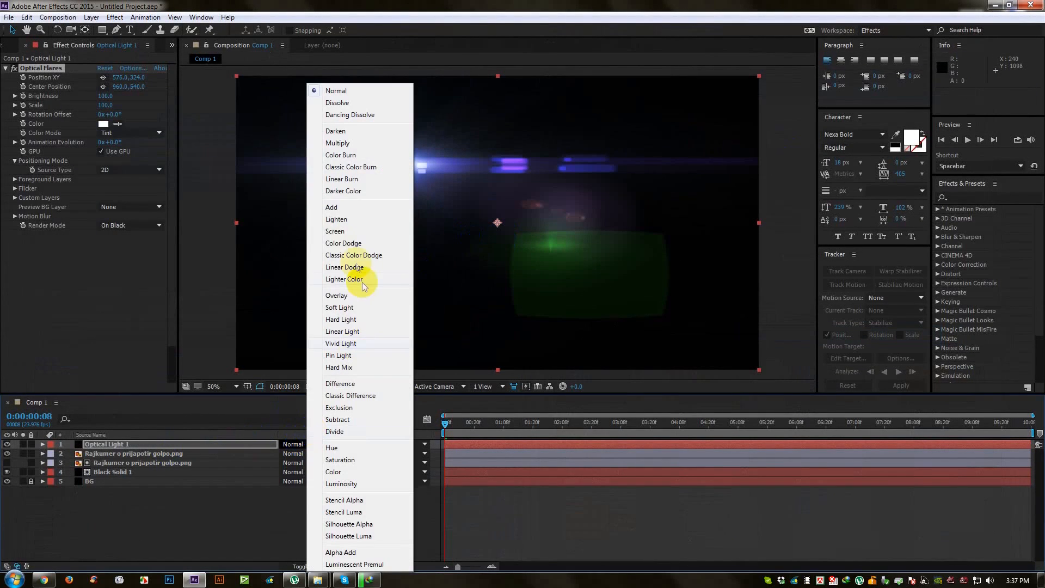
pyautogui.click(335, 231)
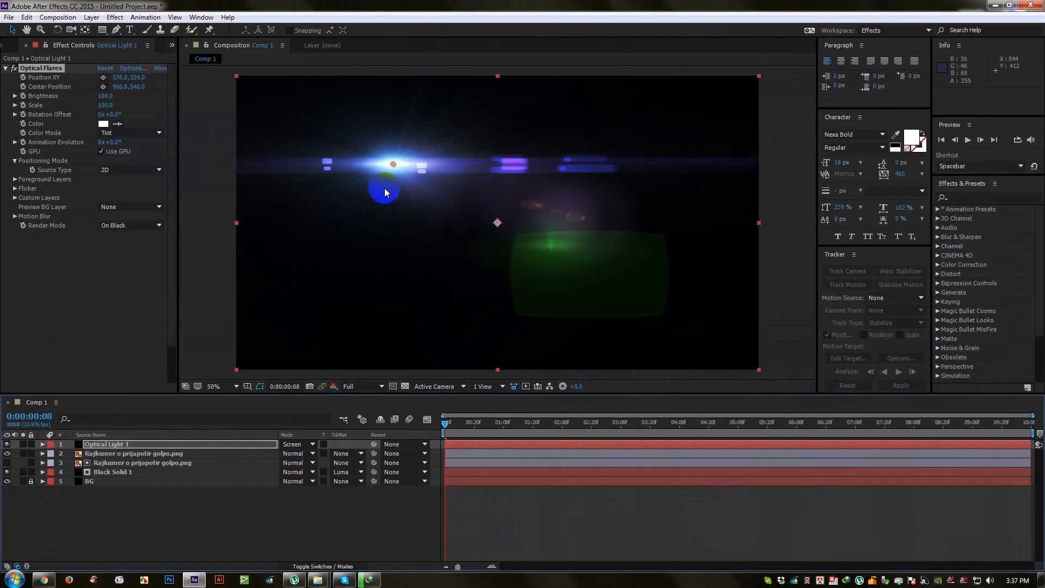
pyautogui.moveTo(393, 165); pyautogui.dragTo(266, 223)
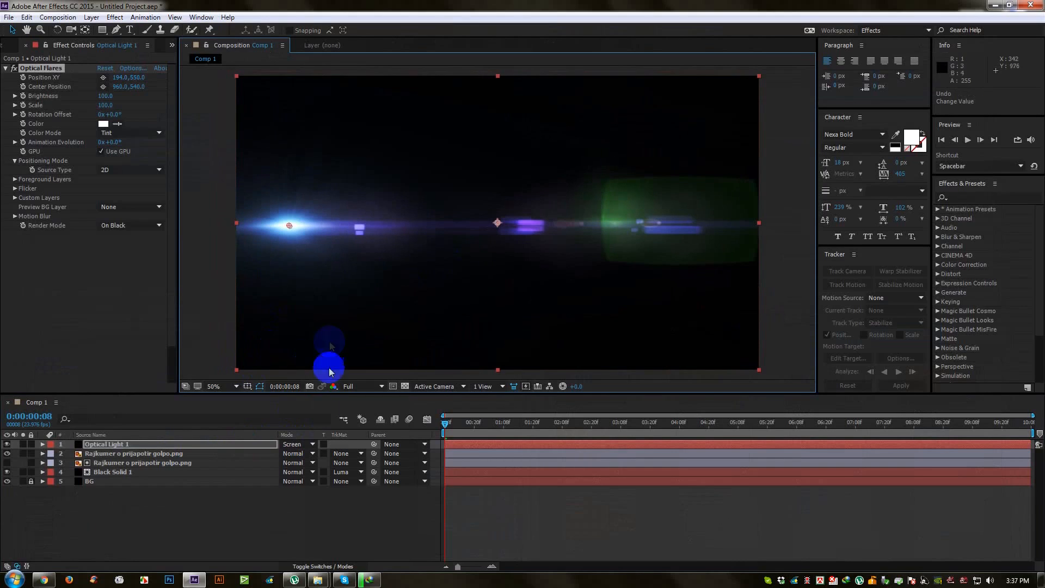
pyautogui.click(299, 487)
pyautogui.click(296, 446)
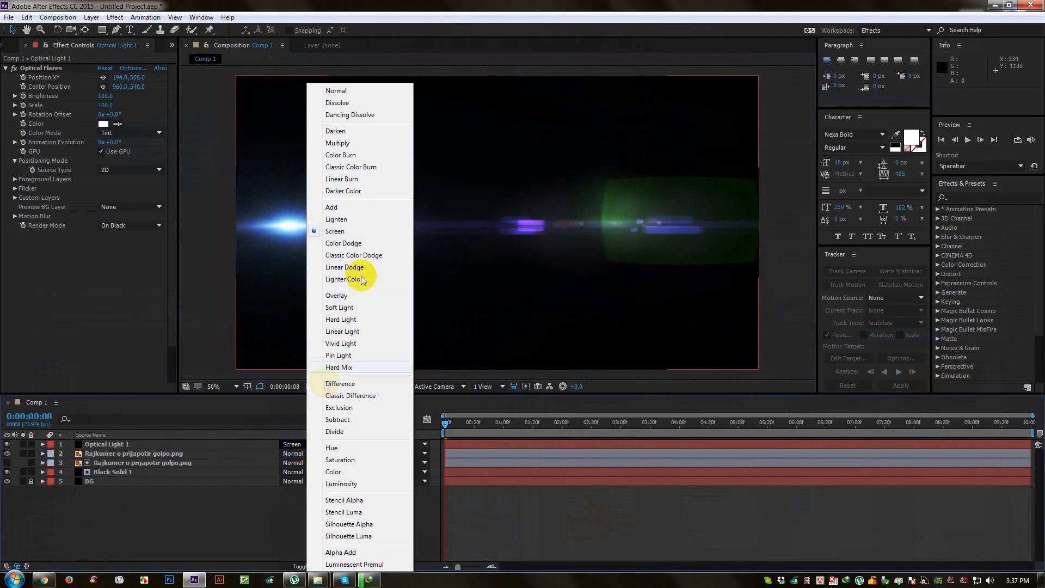
pyautogui.click(333, 228)
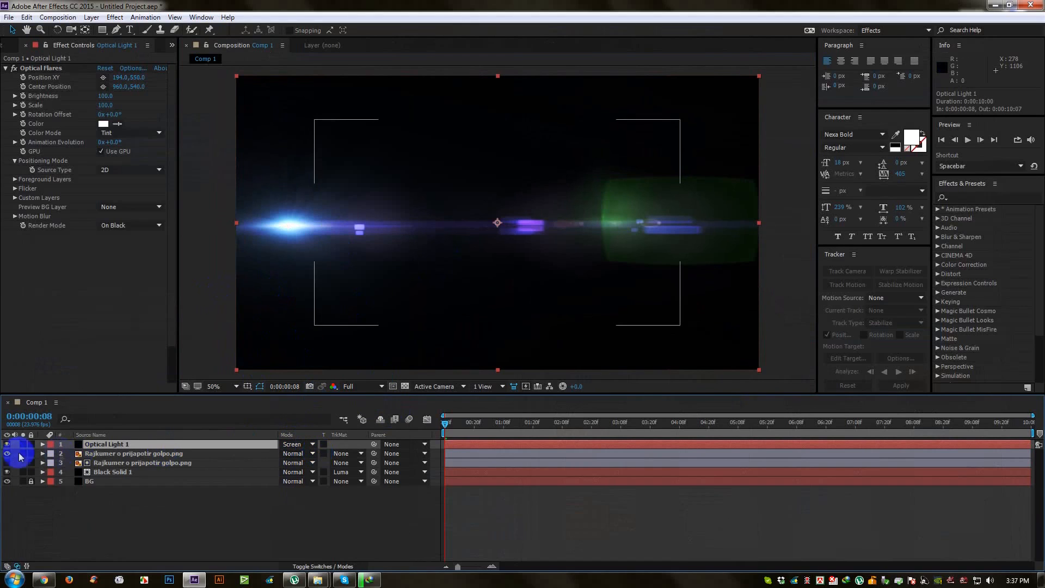
# Toggle the Optical Light 1 layer's visibility and scrub the timeline to check the flare against the logo
pyautogui.click(7, 445)
pyautogui.click(7, 445)
pyautogui.click(6, 445)
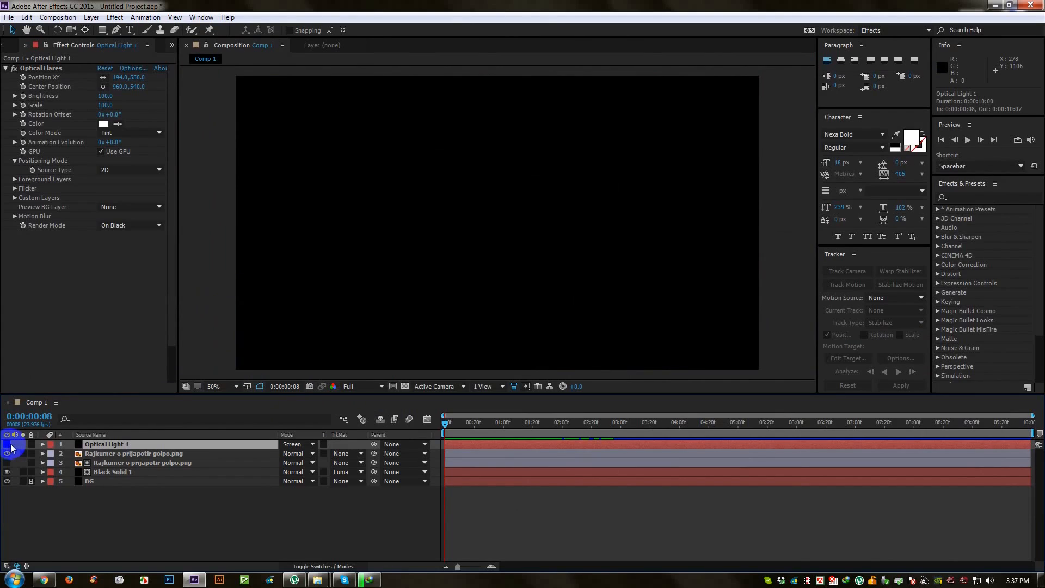
pyautogui.moveTo(479, 427); pyautogui.dragTo(667, 427)
pyautogui.click(6, 445)
pyautogui.click(447, 424)
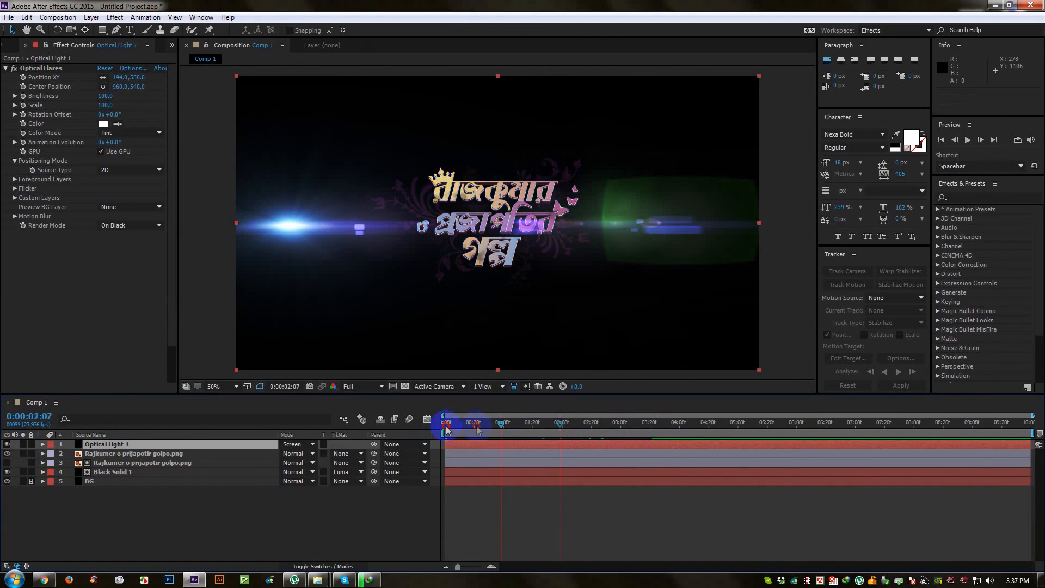
pyautogui.click(412, 426)
pyautogui.click(576, 436)
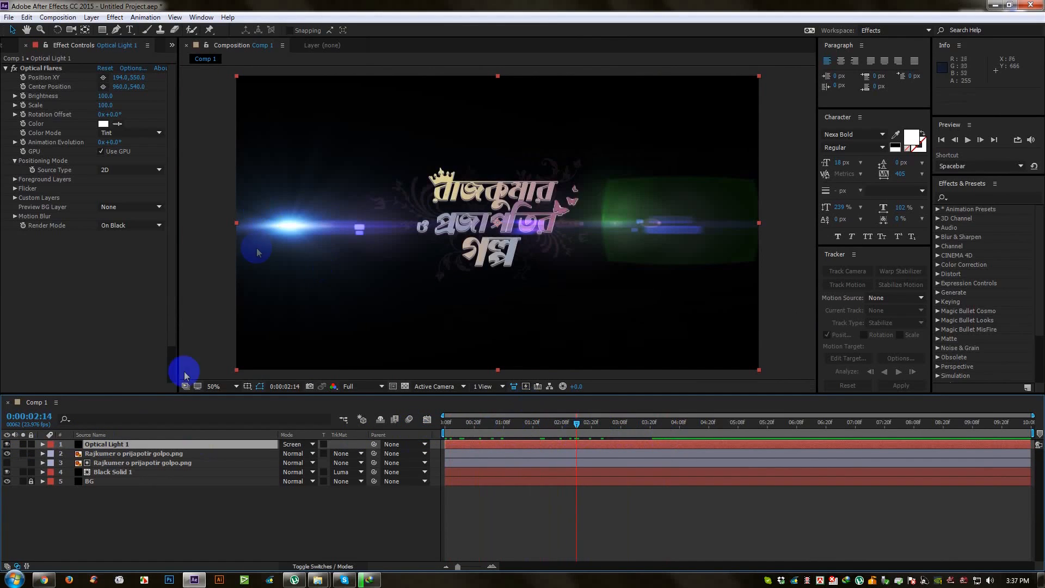
# Move the flare's source point beyond the left edge of the frame and its center point down to about 956, 730
pyautogui.click(49, 82)
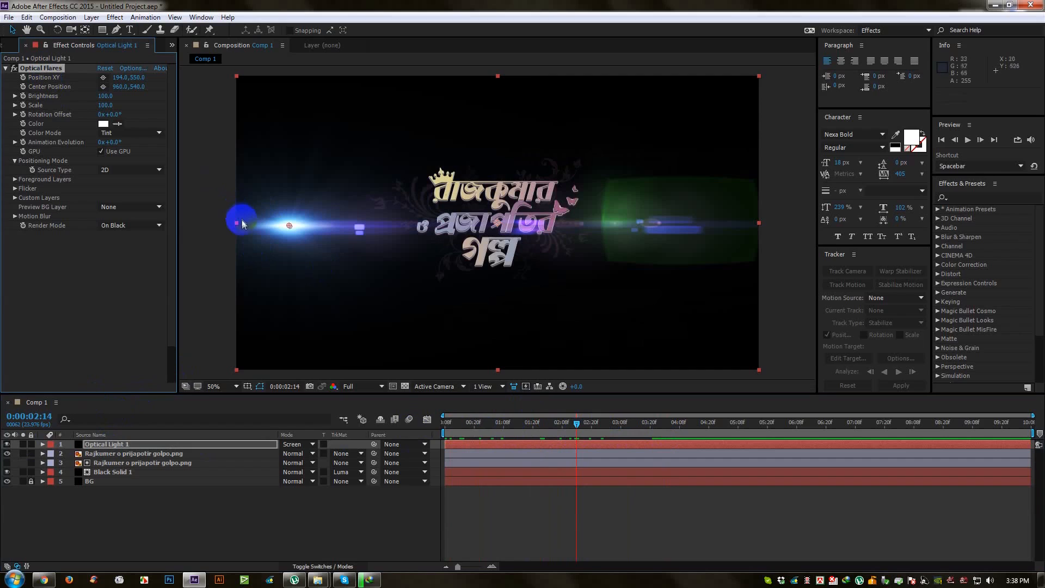
pyautogui.moveTo(236, 222); pyautogui.dragTo(223, 197)
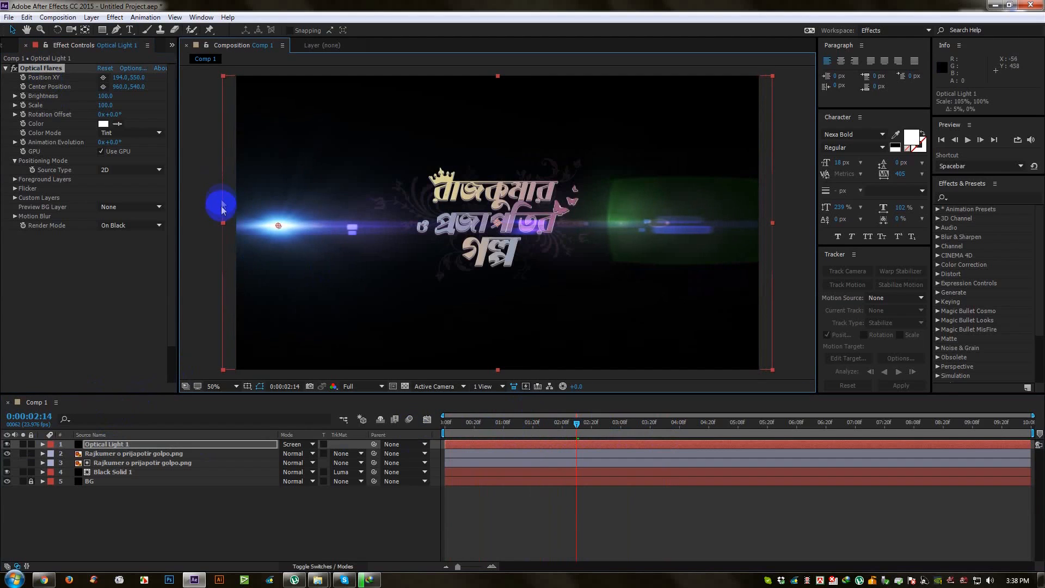
pyautogui.hotkey('ctrl', 'z')
pyautogui.moveTo(266, 218); pyautogui.dragTo(211, 216)
pyautogui.moveTo(495, 227); pyautogui.dragTo(491, 274)
# Set the flare's global color to magenta B92096 in the Optical Flares options
pyautogui.click(135, 68)
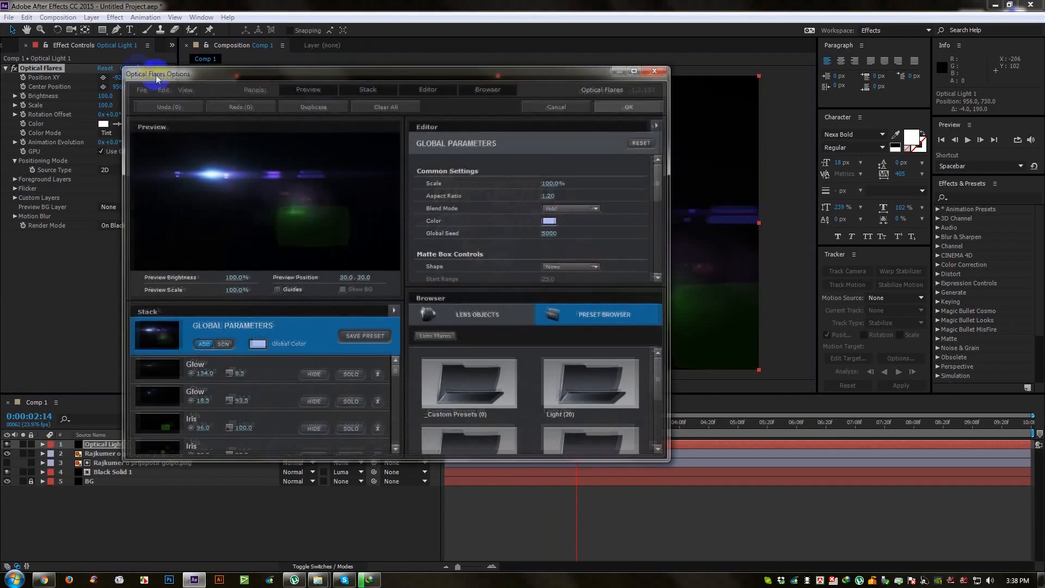
pyautogui.click(548, 221)
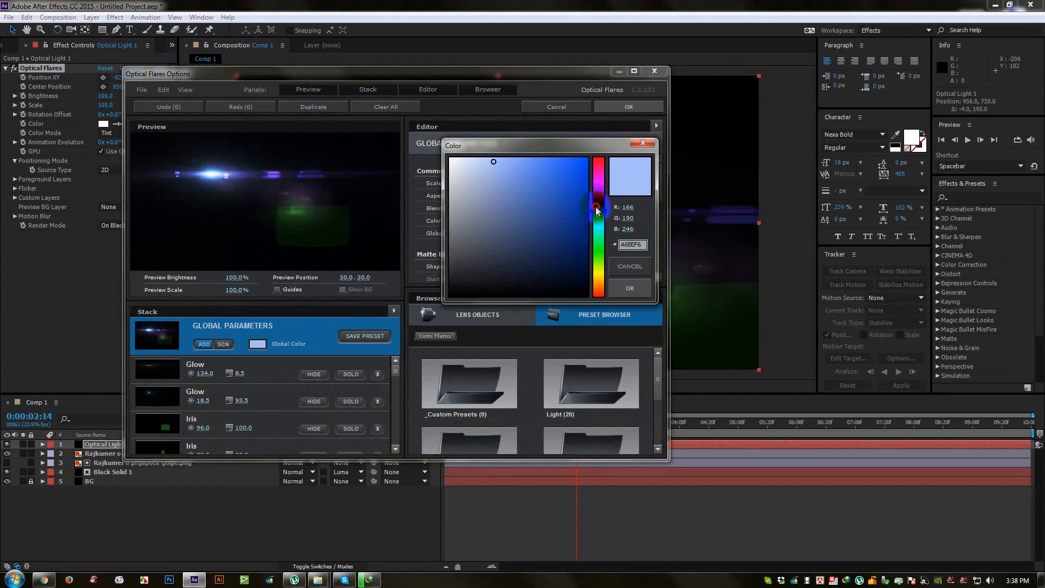
pyautogui.moveTo(597, 212); pyautogui.dragTo(597, 183)
pyautogui.moveTo(544, 163)
pyautogui.mouseDown()
pyautogui.moveTo(534, 183)
pyautogui.moveTo(548, 205)
pyautogui.moveTo(558, 187)
pyautogui.mouseUp()
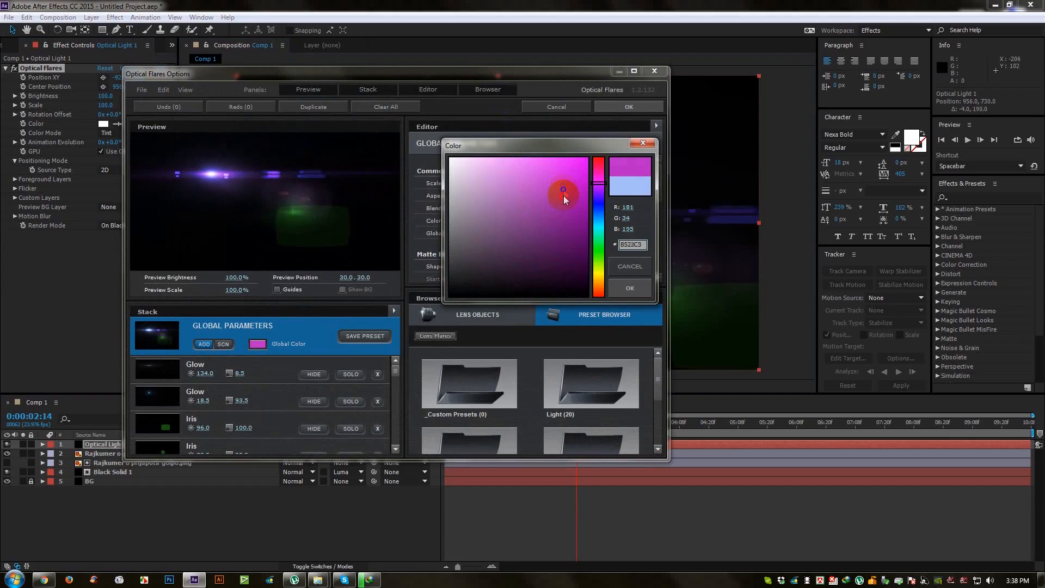
pyautogui.moveTo(598, 183); pyautogui.dragTo(598, 176)
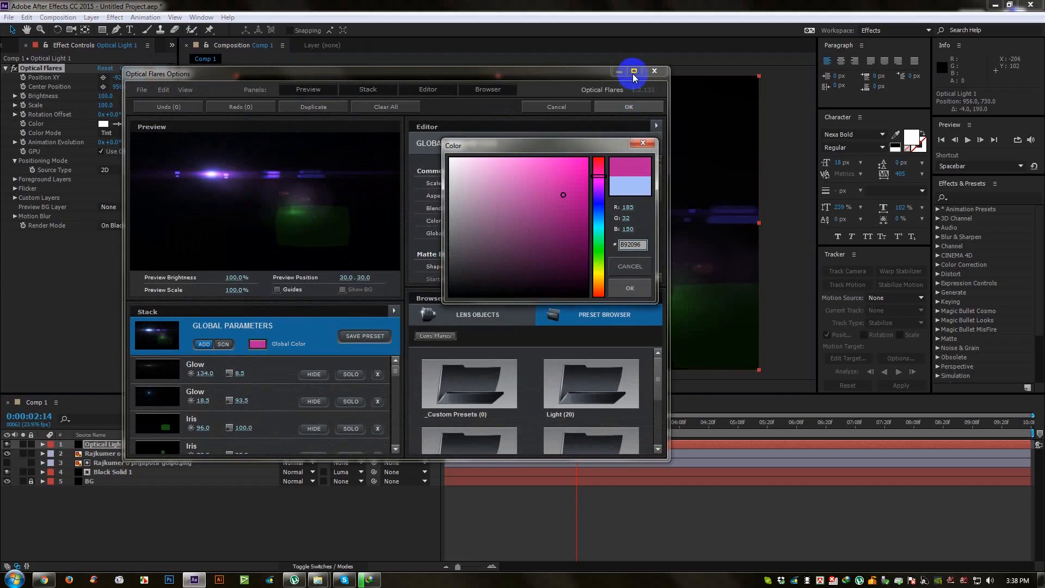
pyautogui.click(630, 288)
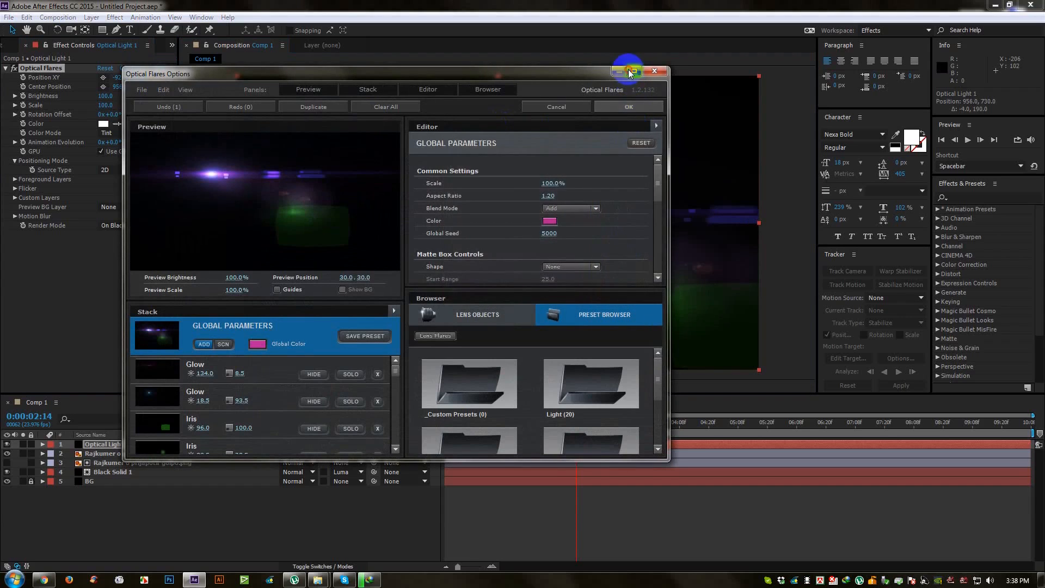
# Maximize the Optical Flares options, recolor the flare's green Iris elements to pink, and accept the changes
pyautogui.click(633, 71)
pyautogui.moveTo(1037, 172); pyautogui.dragTo(1036, 254)
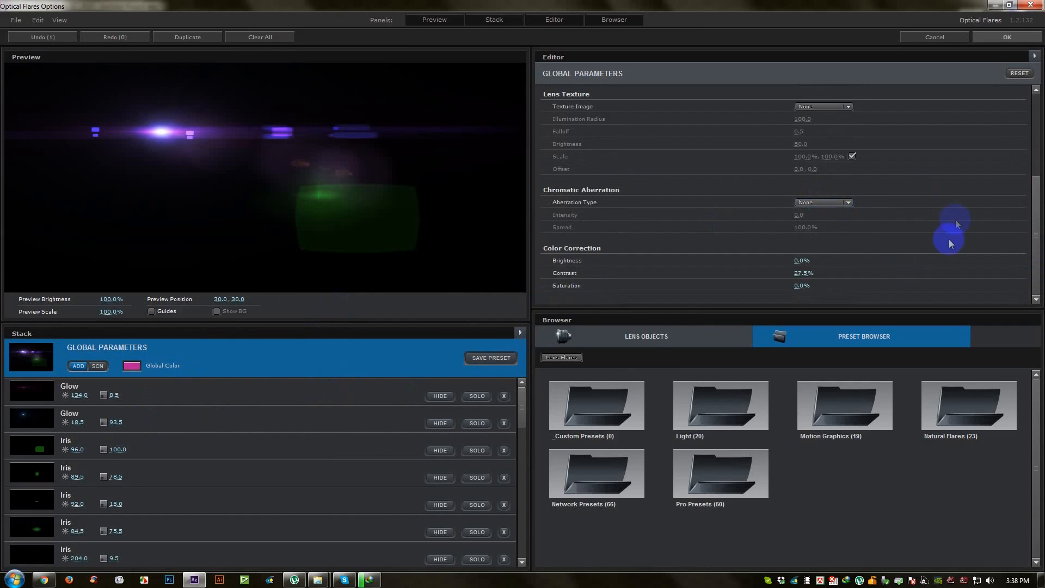
pyautogui.scroll(-3, 518, 426)
pyautogui.click(198, 429)
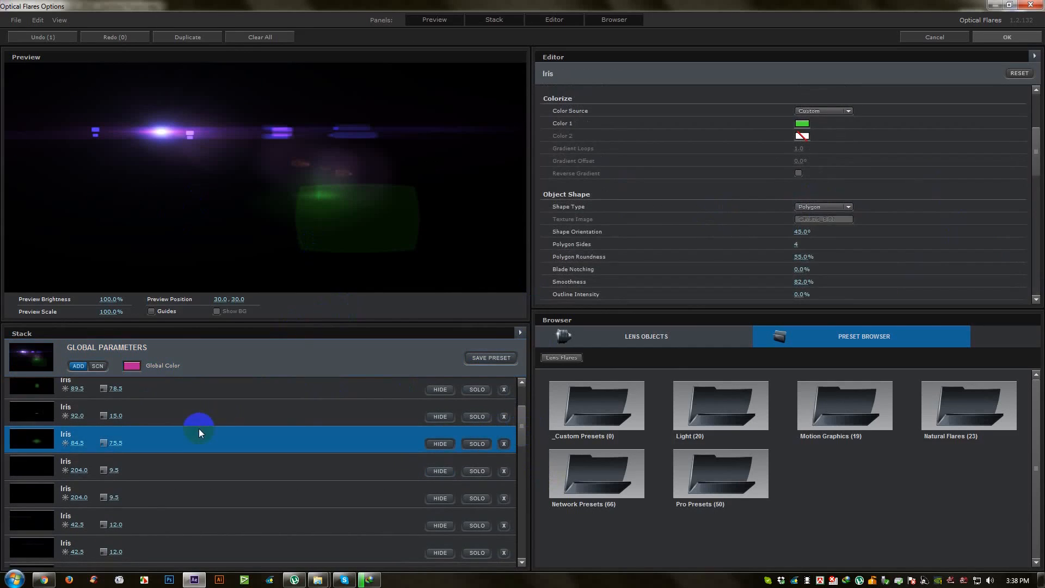
pyautogui.click(255, 416)
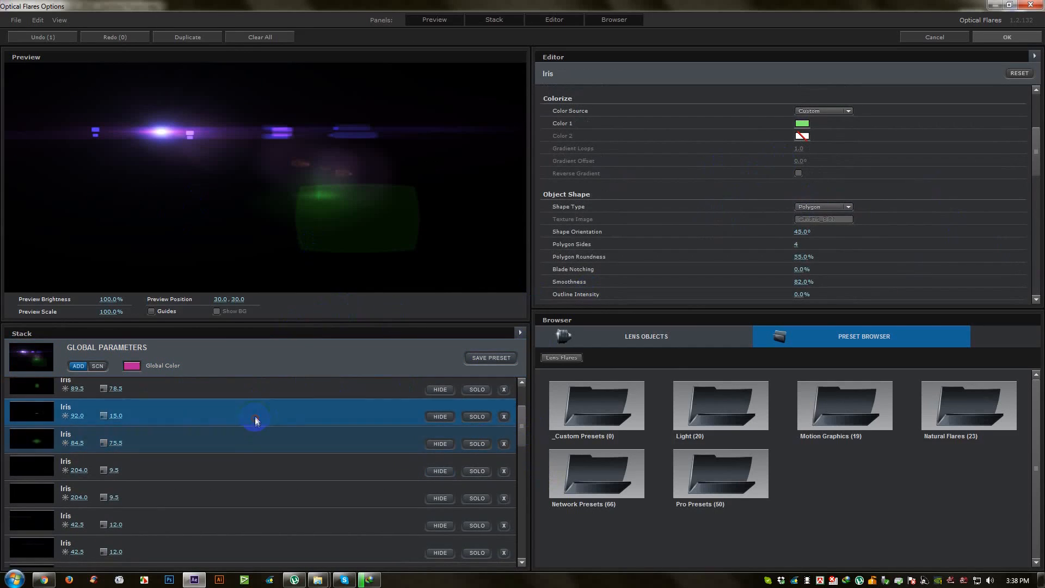
pyautogui.click(185, 441)
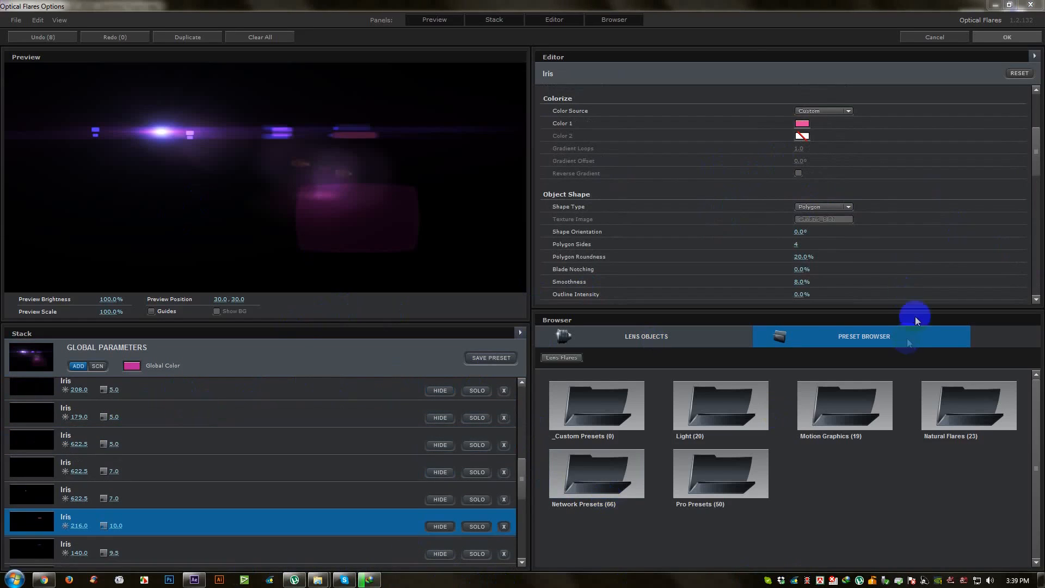
pyautogui.click(1005, 39)
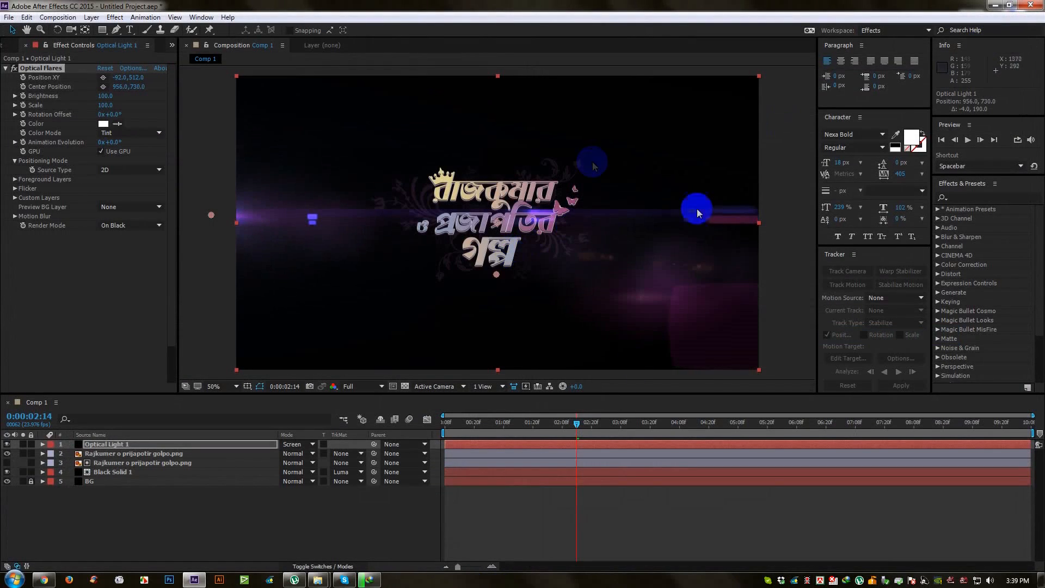
# Move the flare's source to about -38, 502 and set the flare's scale to 120
pyautogui.moveTo(211, 215)
pyautogui.mouseDown()
pyautogui.moveTo(215, 203)
pyautogui.moveTo(226, 212)
pyautogui.mouseUp()
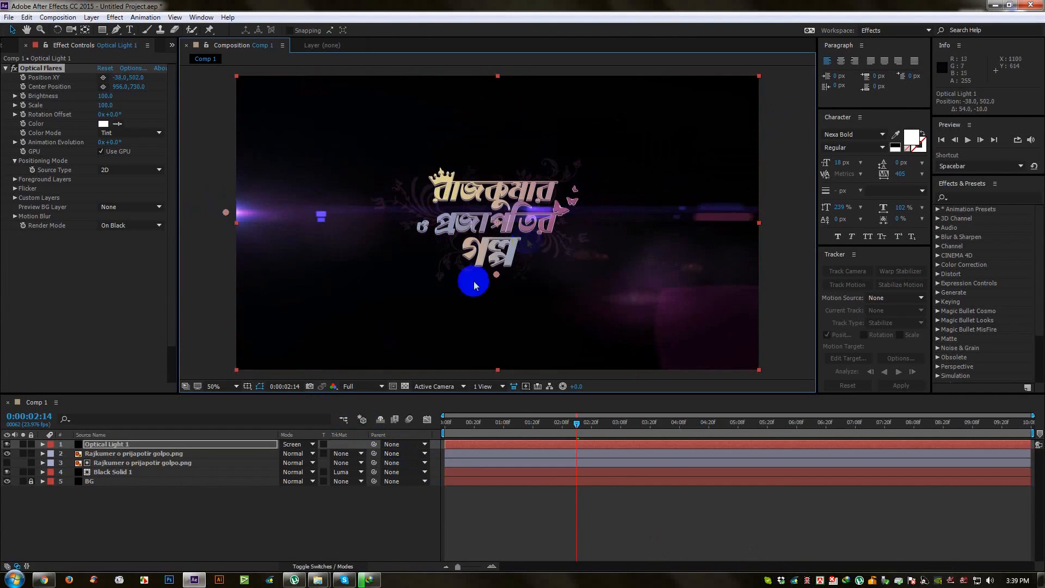
pyautogui.click(230, 211)
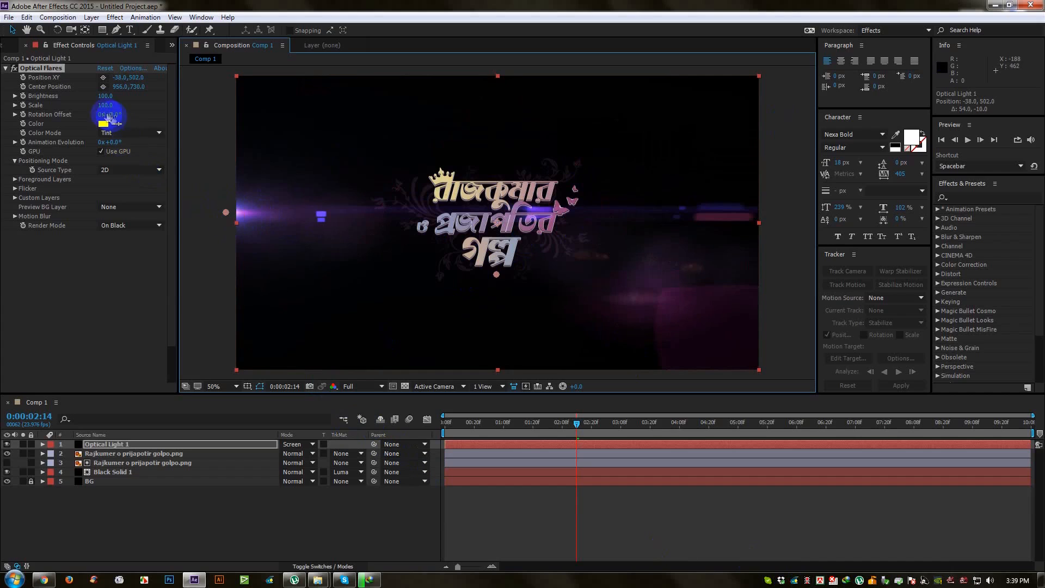
pyautogui.moveTo(105, 111); pyautogui.dragTo(120, 104)
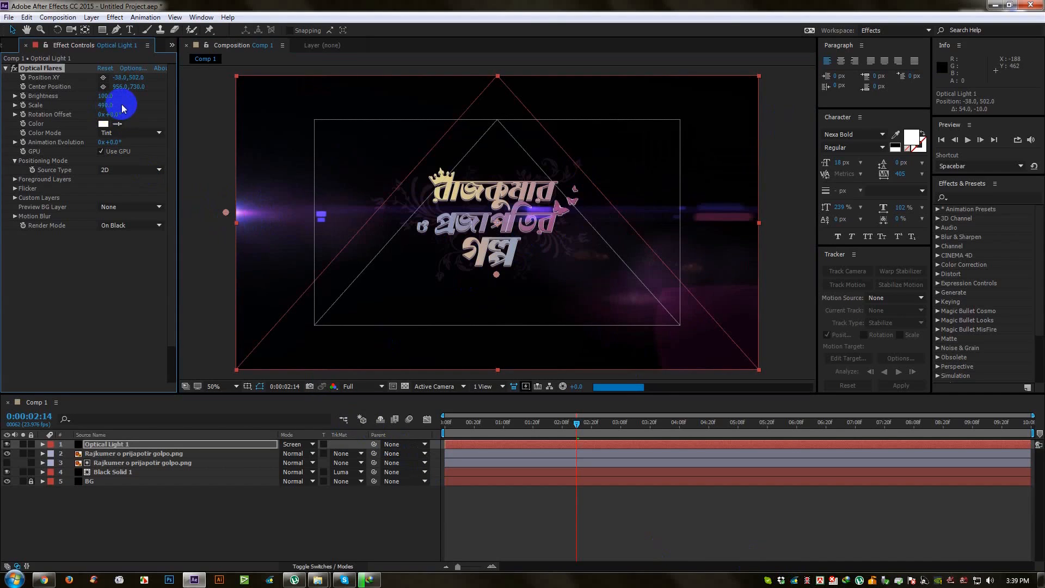
pyautogui.click(117, 123)
pyautogui.moveTo(110, 109); pyautogui.dragTo(96, 113)
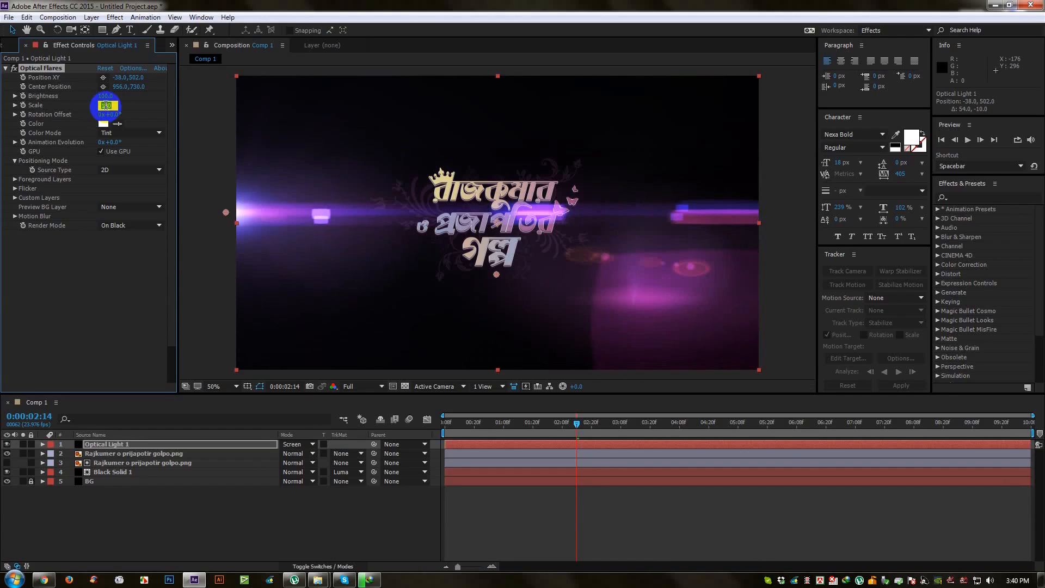
pyautogui.click(101, 263)
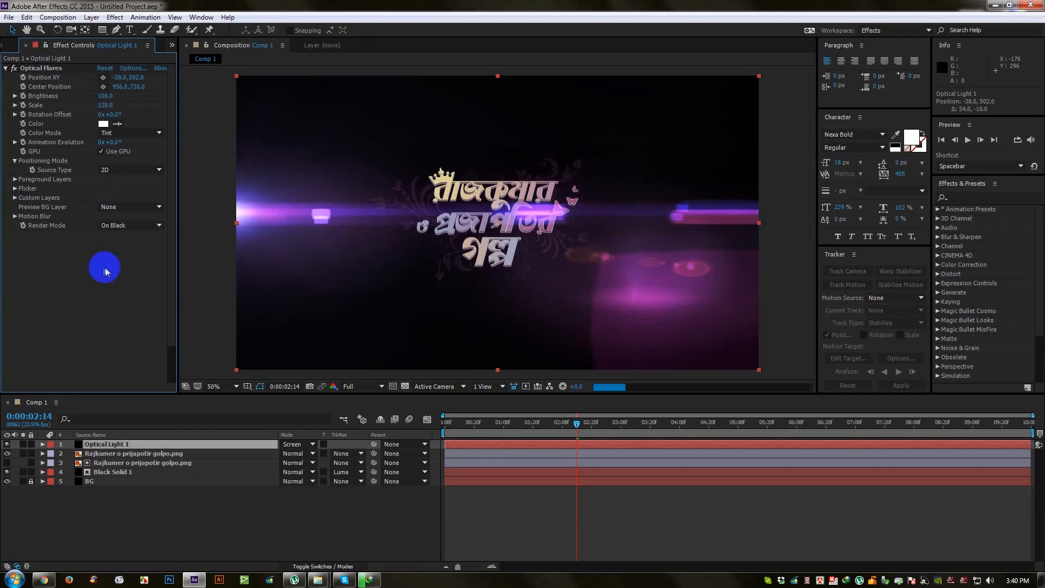
pyautogui.moveTo(236, 222); pyautogui.dragTo(237, 222)
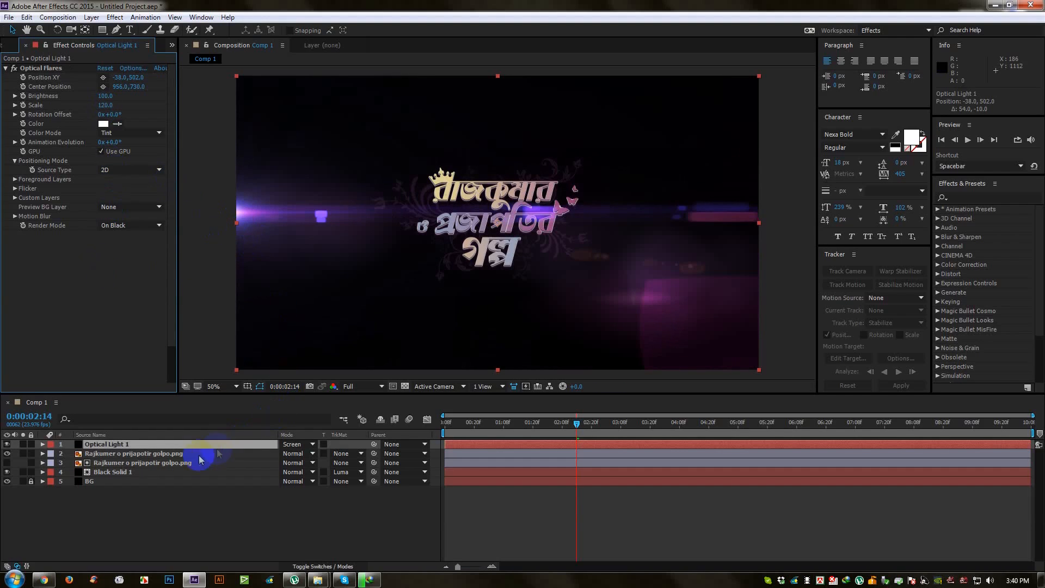
# Nudge the flare's source to about -44, 502 and scrub the timeline back to 0:00:01:02
pyautogui.click(56, 78)
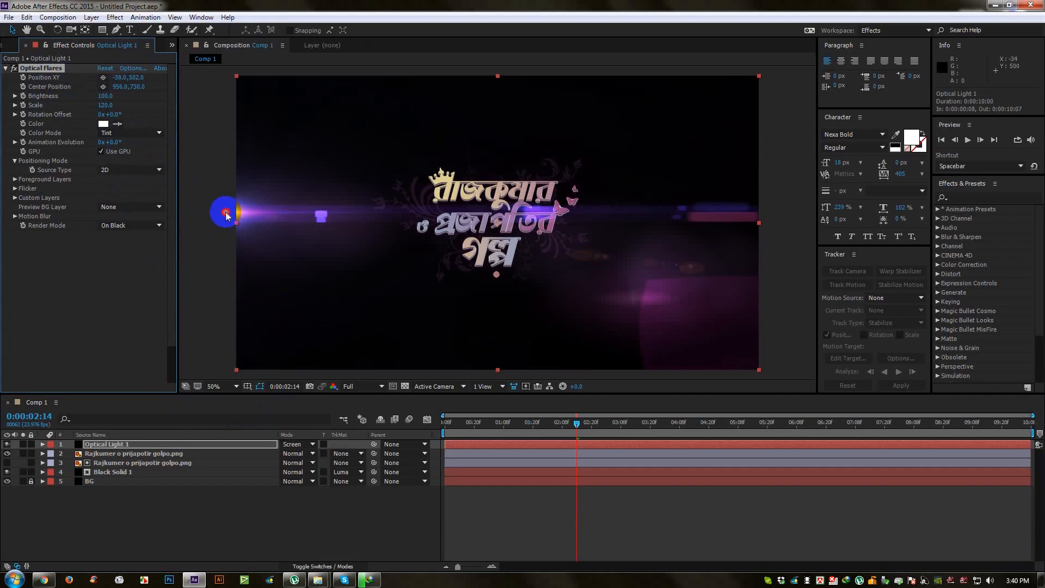
pyautogui.moveTo(227, 215); pyautogui.dragTo(223, 215)
pyautogui.moveTo(501, 422)
pyautogui.mouseDown()
pyautogui.moveTo(532, 427)
pyautogui.moveTo(487, 430)
pyautogui.moveTo(525, 416)
pyautogui.moveTo(595, 420)
pyautogui.moveTo(490, 415)
pyautogui.mouseUp()
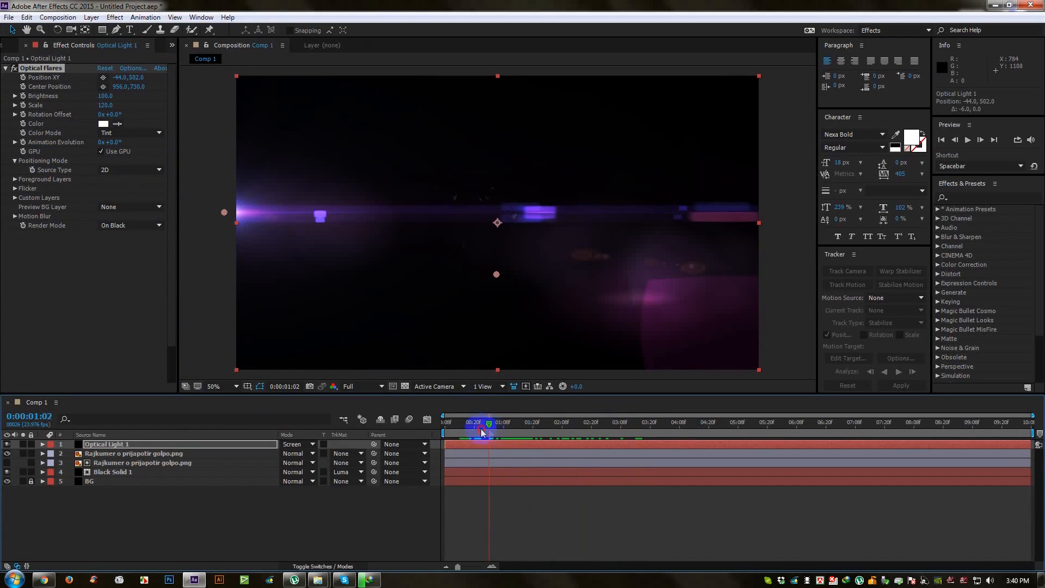
pyautogui.moveTo(449, 427); pyautogui.dragTo(489, 427)
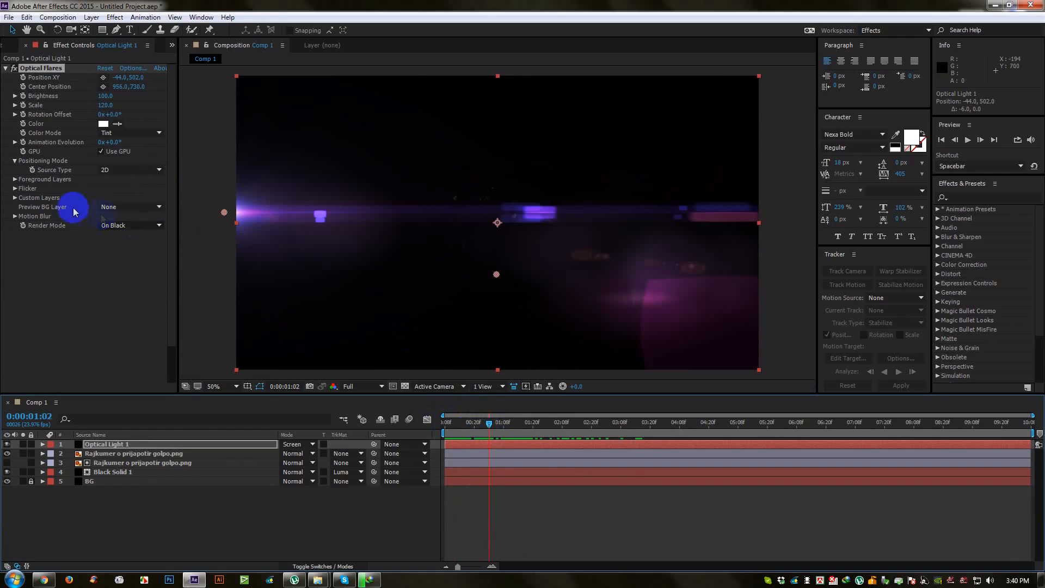
# Set the Optical Flares flicker speed to 35 and the flicker amount to 28
pyautogui.click(15, 188)
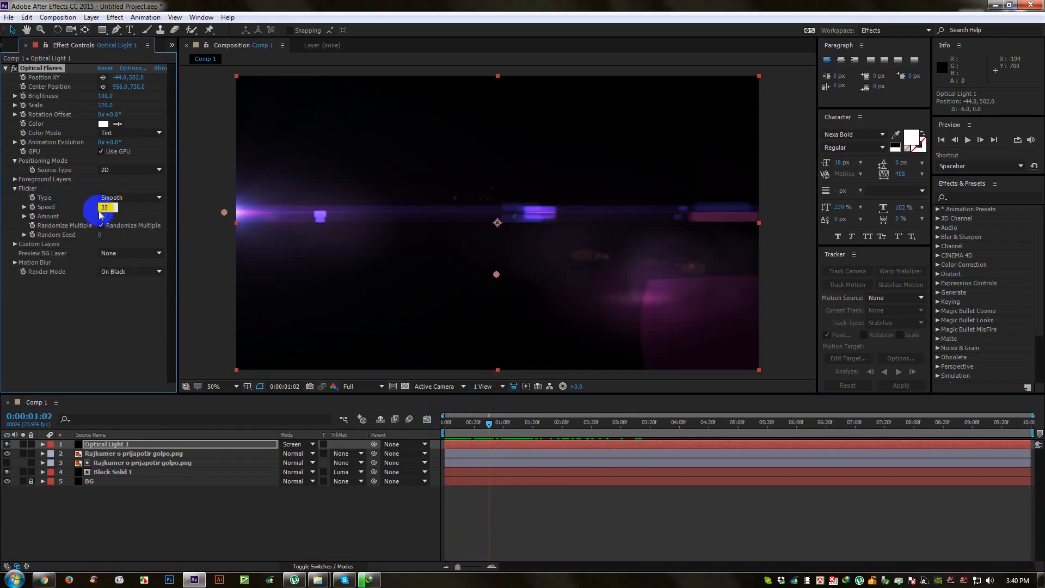
pyautogui.click(105, 216)
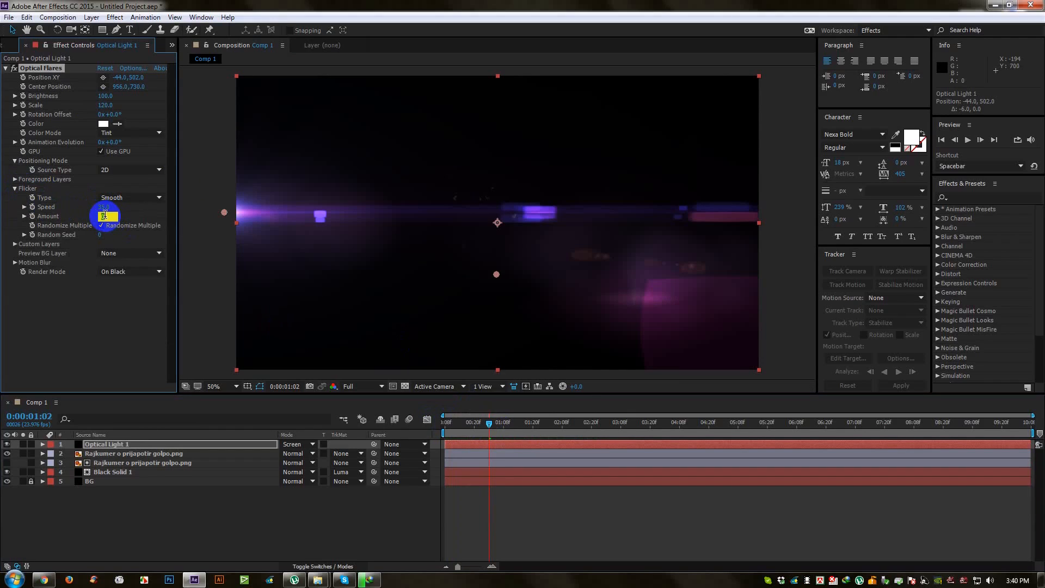
pyautogui.click(136, 321)
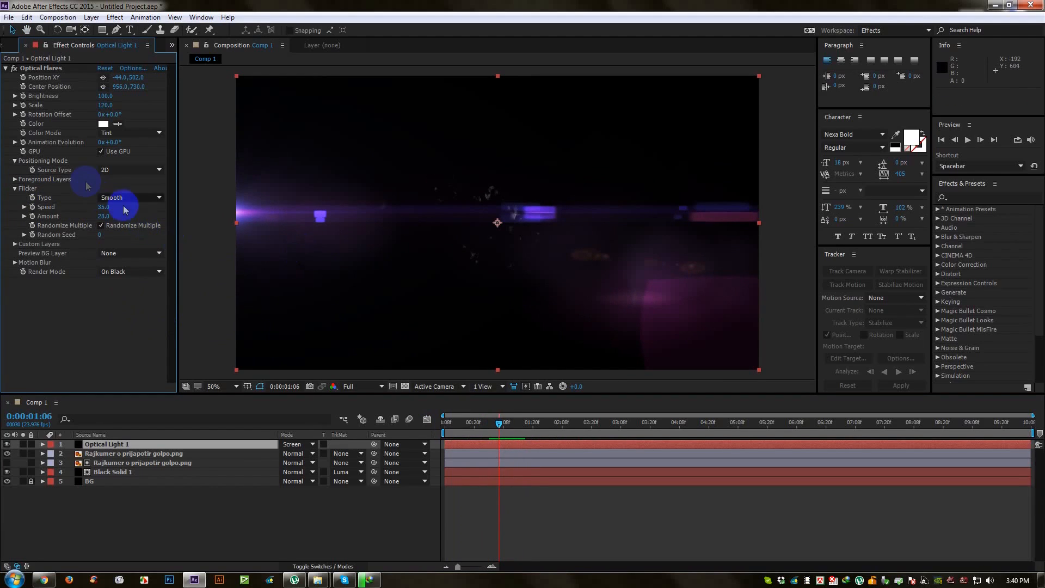
# At 0:00:00:08, move the flare's source to about -150, 284 and enable keyframes for Position XY and Center Position
pyautogui.click(458, 446)
pyautogui.moveTo(465, 425); pyautogui.dragTo(445, 427)
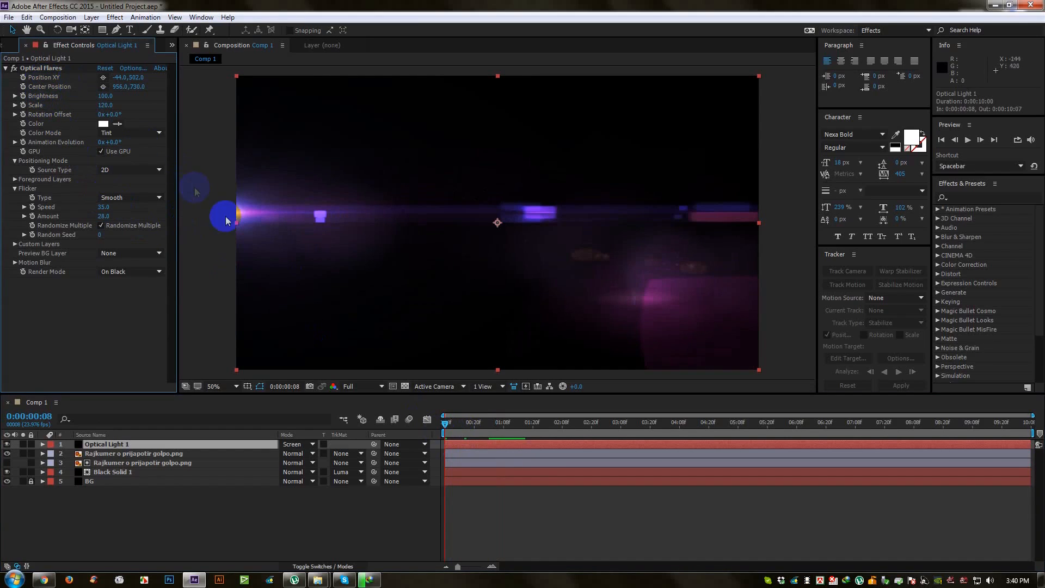
pyautogui.click(43, 68)
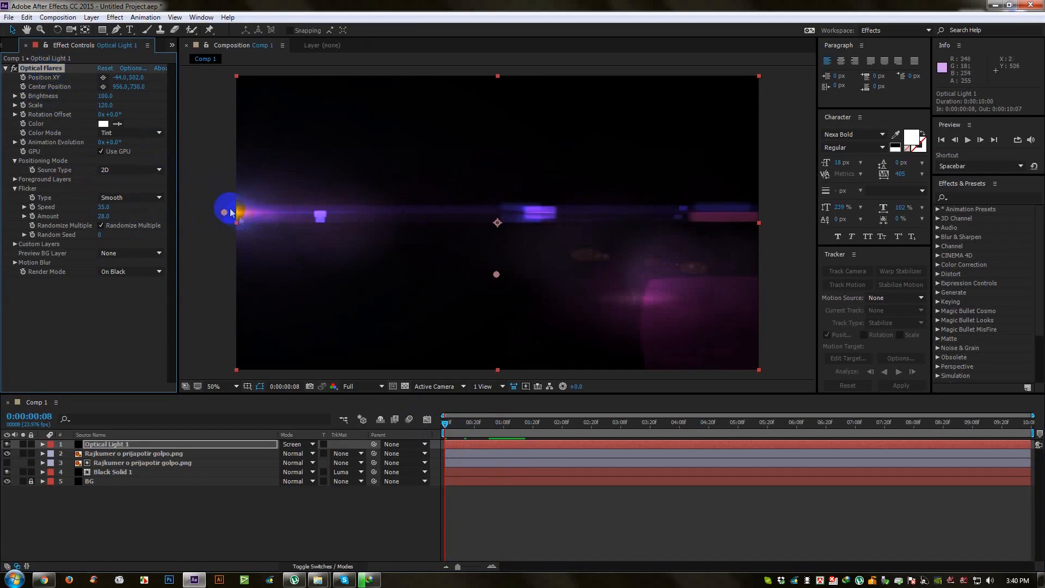
pyautogui.moveTo(224, 214); pyautogui.dragTo(194, 154)
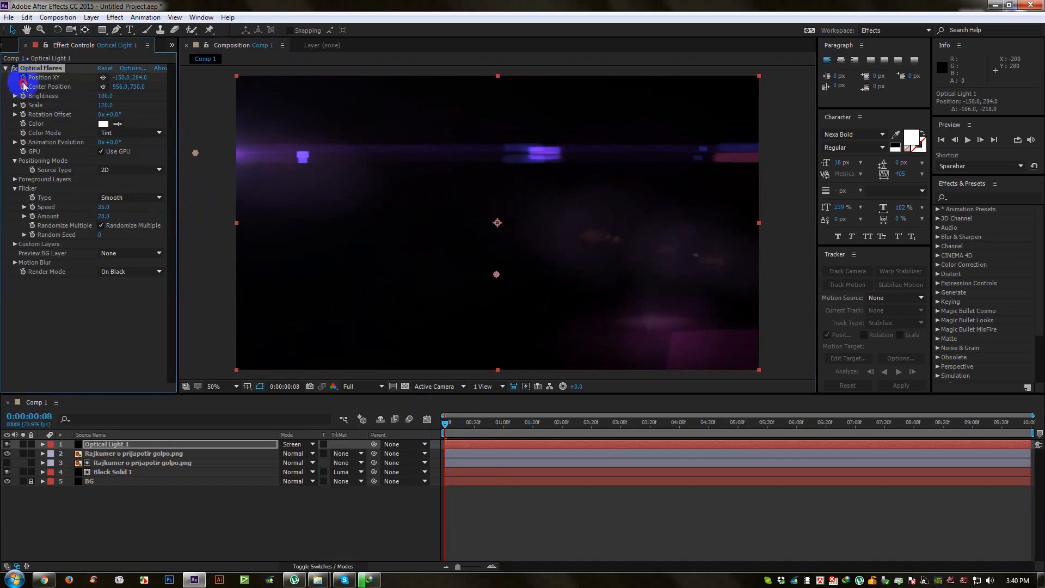
# At 0:00:02:21, keyframe the flare's source at about -92, 530 and its center at about 1036, 210
pyautogui.moveTo(512, 427); pyautogui.dragTo(594, 424)
pyautogui.moveTo(195, 156); pyautogui.dragTo(211, 220)
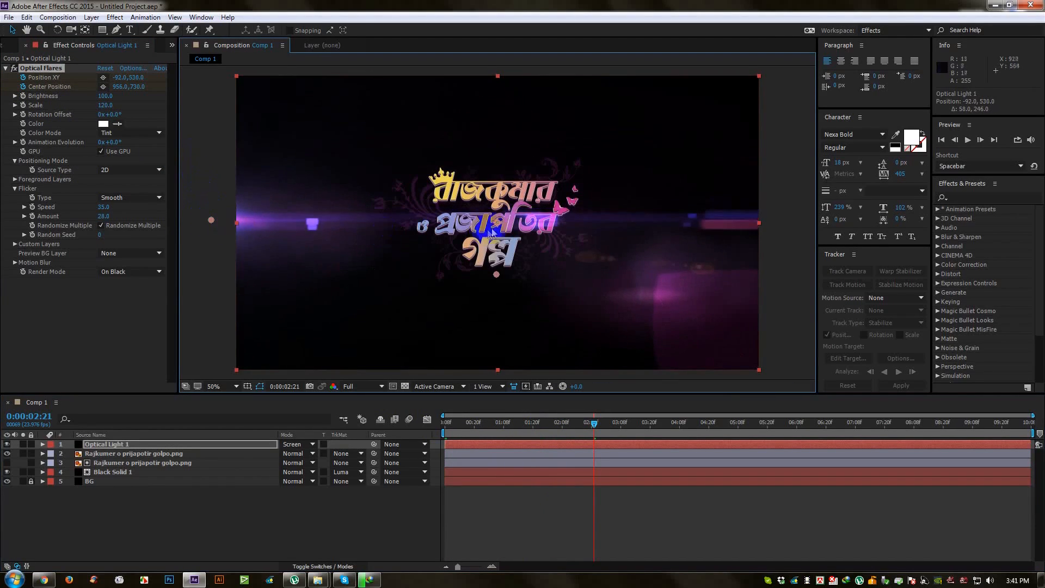
pyautogui.moveTo(499, 223); pyautogui.dragTo(518, 132)
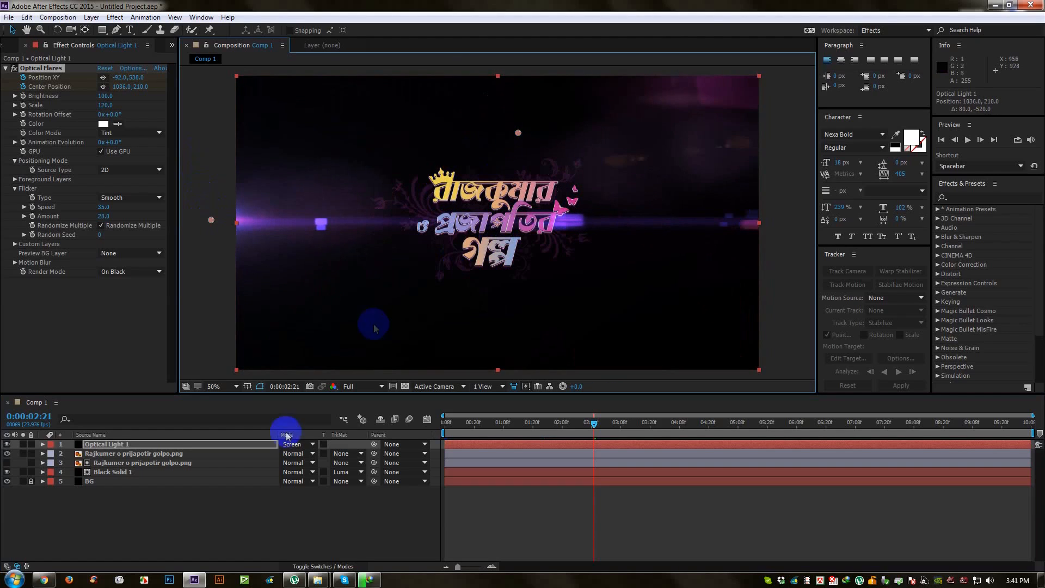
# Deselect the layer and preview the flare animation from the start of the timeline
pyautogui.click(113, 518)
pyautogui.moveTo(462, 424); pyautogui.dragTo(436, 430)
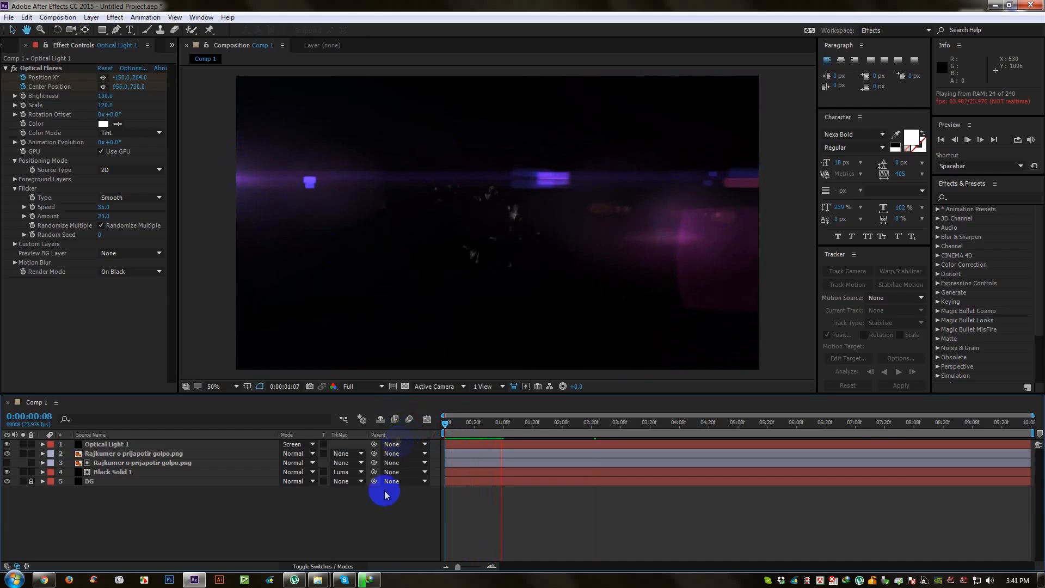
pyautogui.click(363, 579)
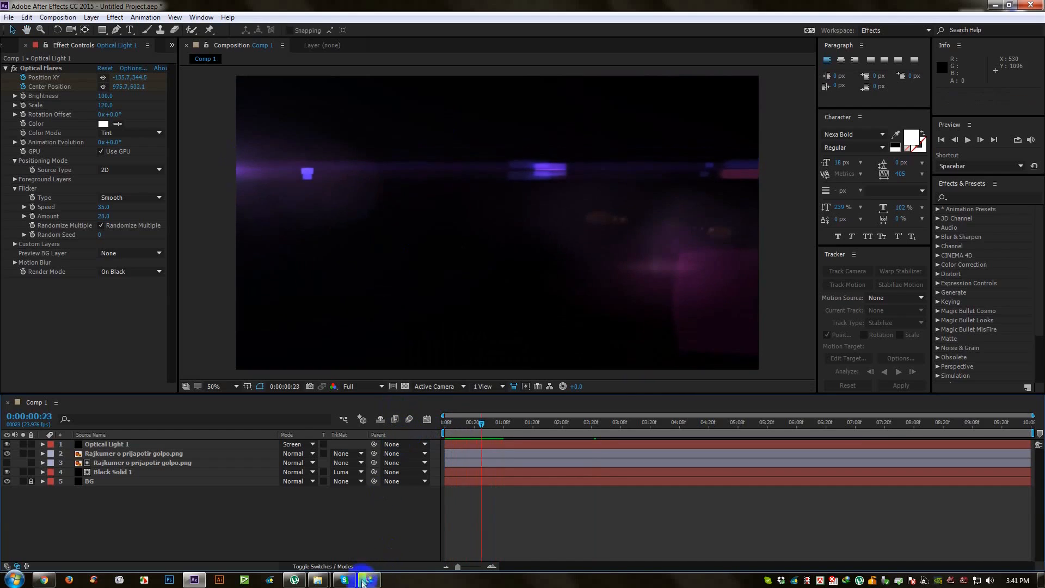
# Switch to Windows Explorer and open the Video Editing Resources folder on the WORK (E:) drive
pyautogui.moveTo(321, 581)
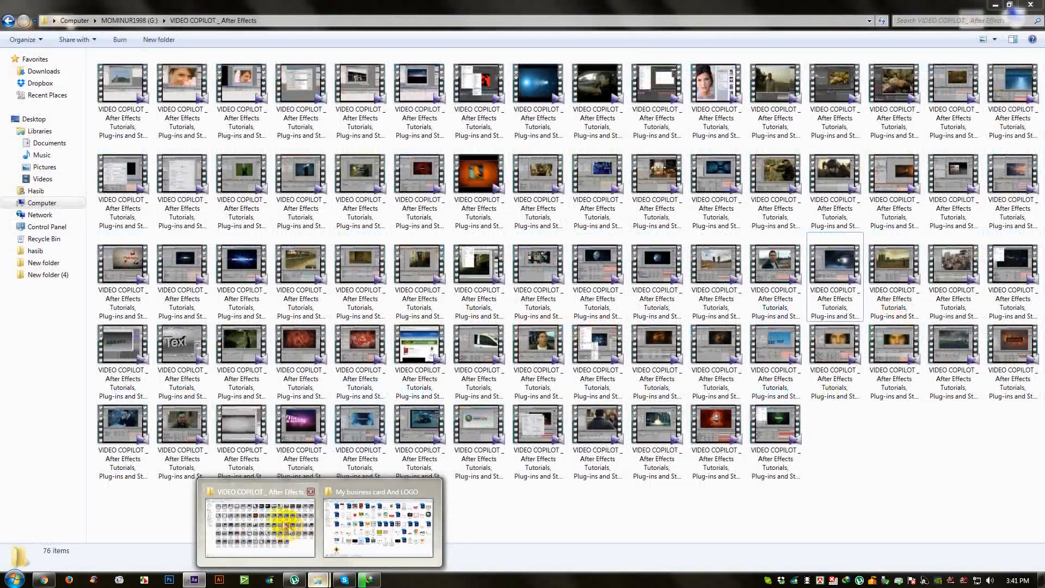
pyautogui.click(287, 527)
pyautogui.click(12, 203)
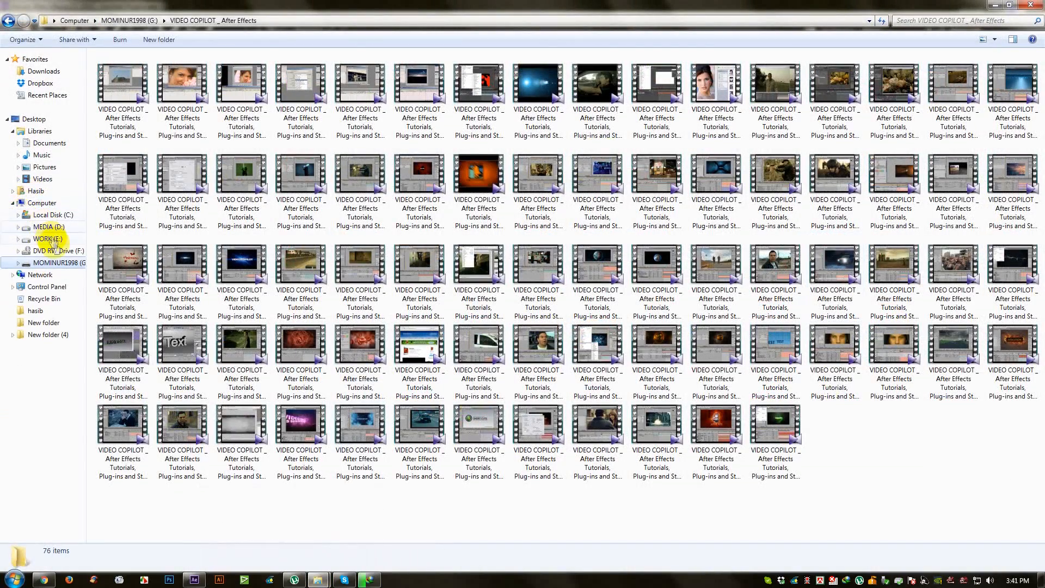
pyautogui.click(49, 240)
pyautogui.doubleClick(593, 95)
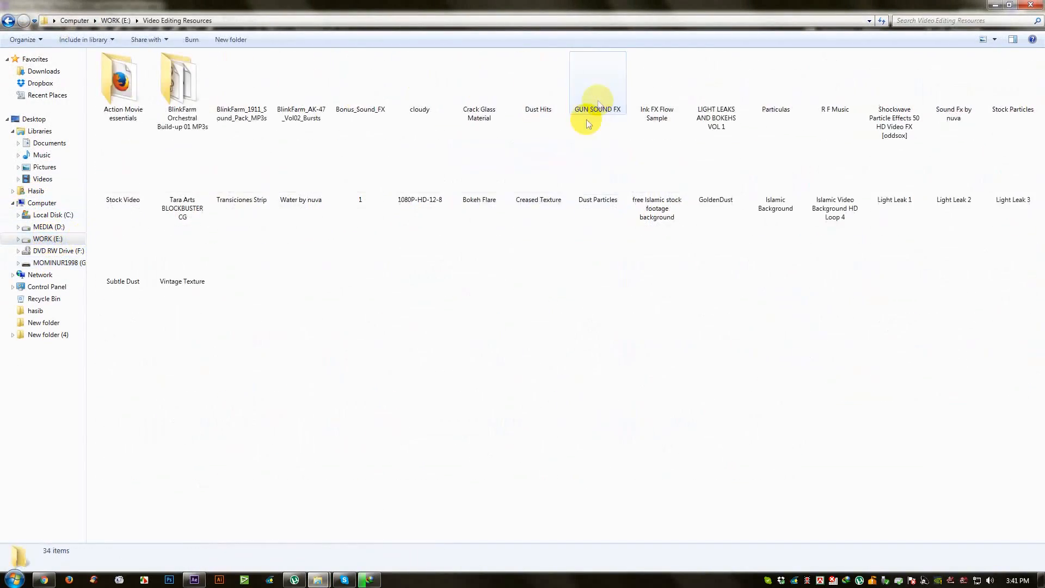
# Play the Subtle Dust video full screen to check it, and import it into the After Effects project
pyautogui.doubleClick(130, 276)
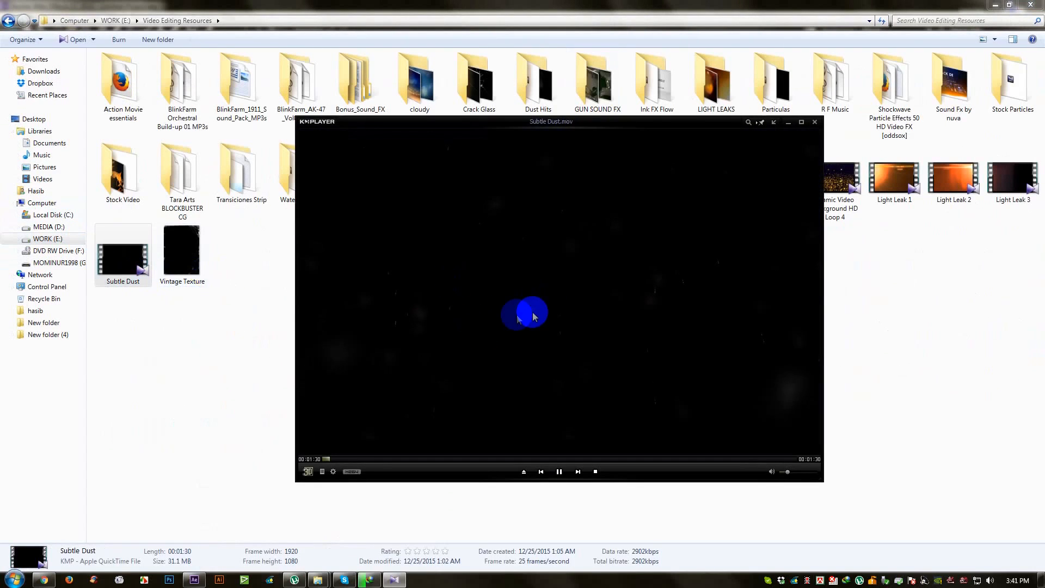
pyautogui.doubleClick(529, 306)
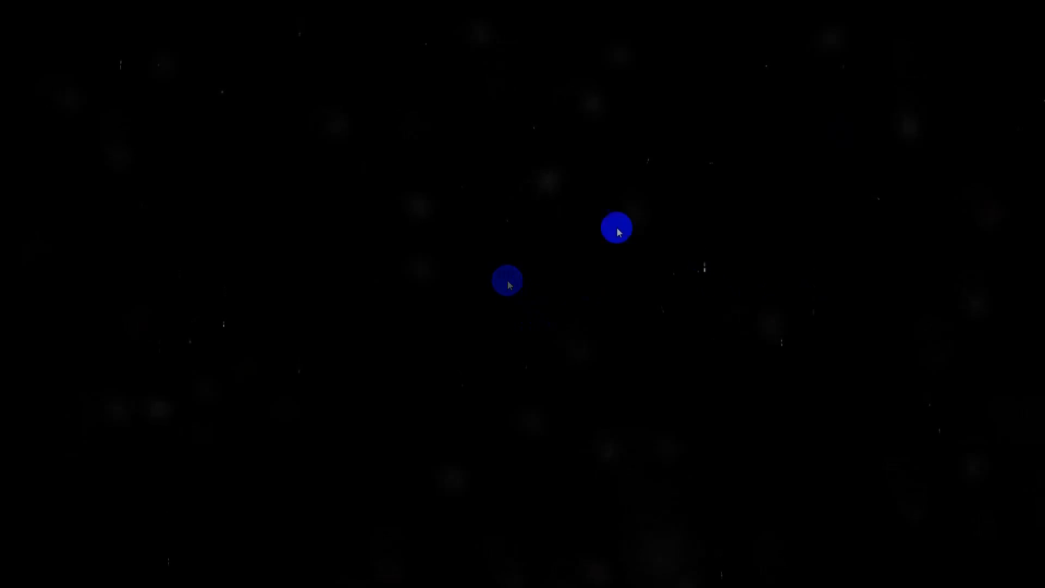
pyautogui.doubleClick(615, 226)
pyautogui.click(814, 123)
pyautogui.moveTo(123, 256); pyautogui.dragTo(463, 245)
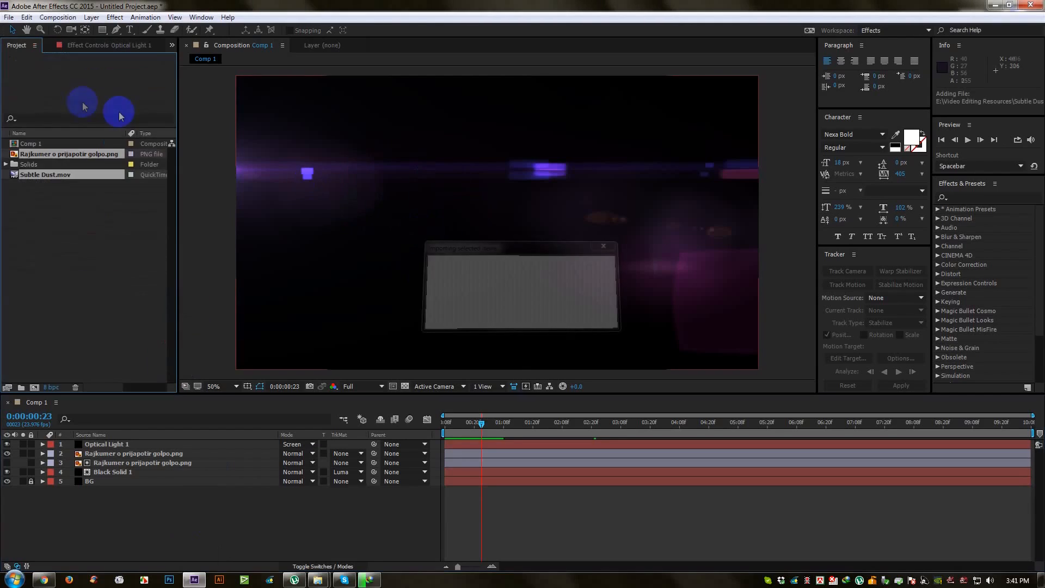
# Place Subtle Dust.mov beneath the Optical Light 1 layer in the composition and set its blending mode to Screen
pyautogui.click(35, 243)
pyautogui.moveTo(34, 177); pyautogui.dragTo(201, 442)
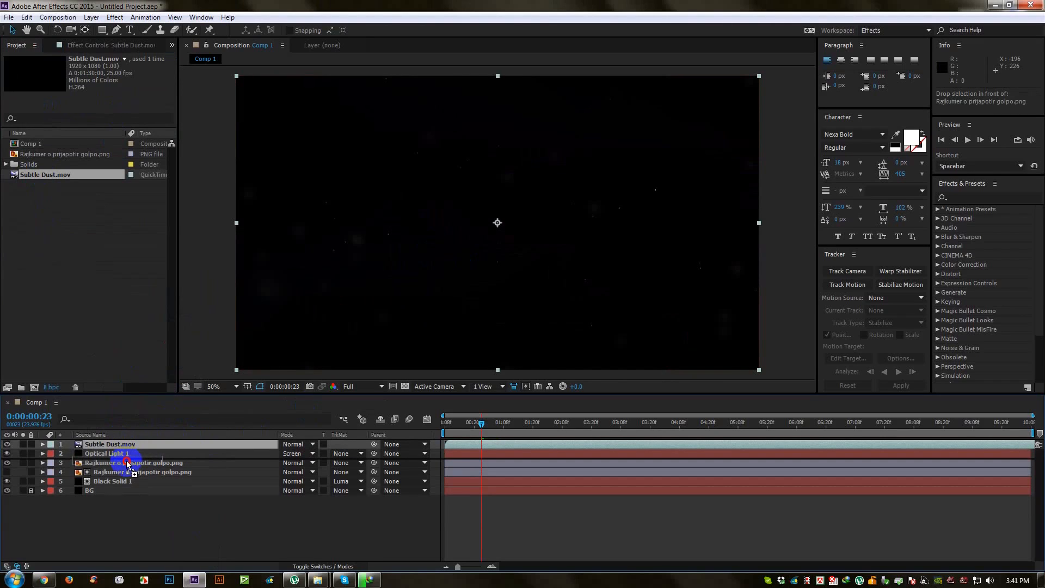
pyautogui.moveTo(128, 463); pyautogui.dragTo(127, 462)
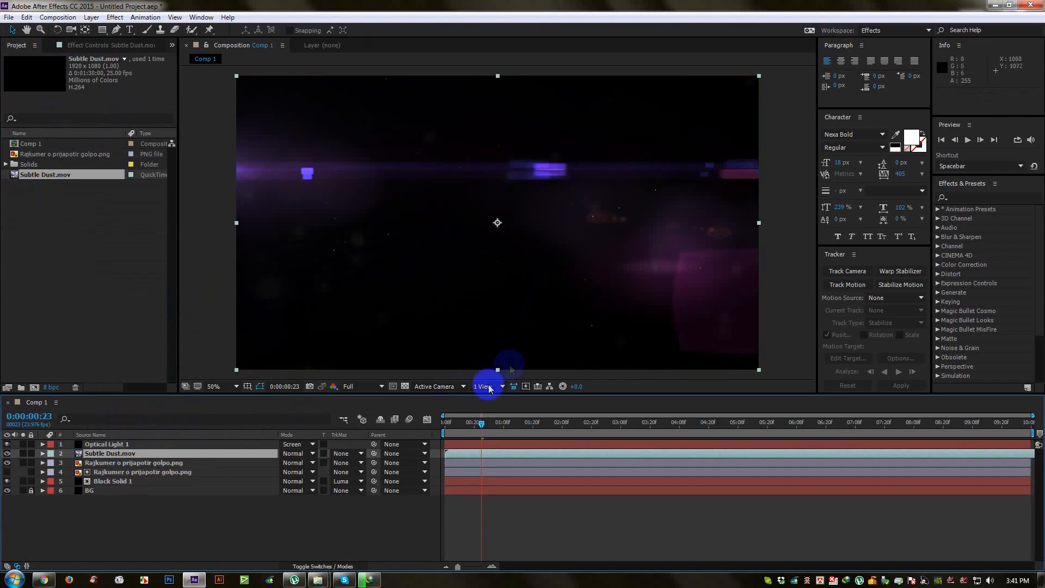
pyautogui.click(298, 454)
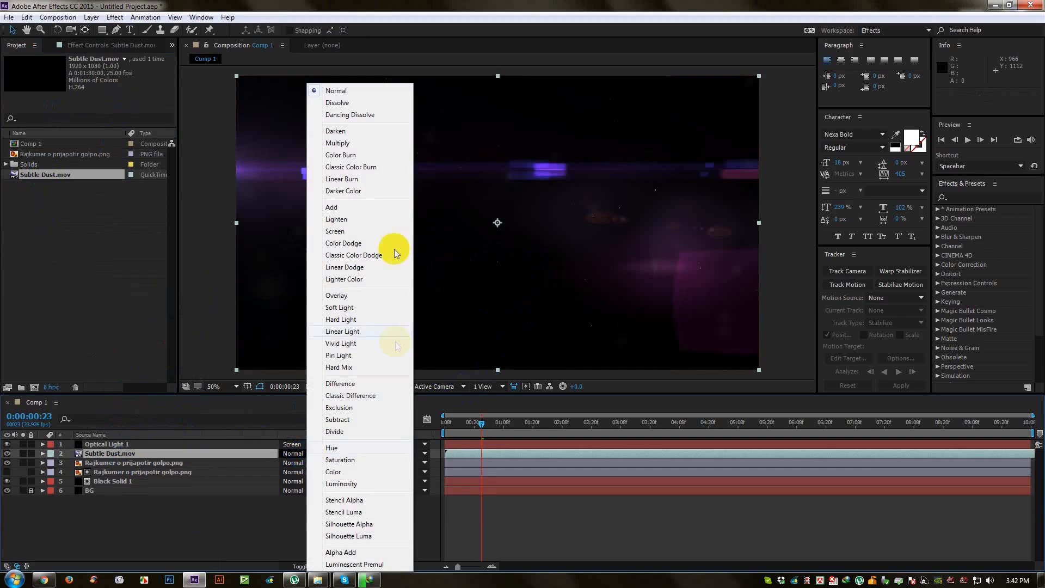
pyautogui.click(353, 233)
pyautogui.moveTo(556, 430); pyautogui.dragTo(597, 425)
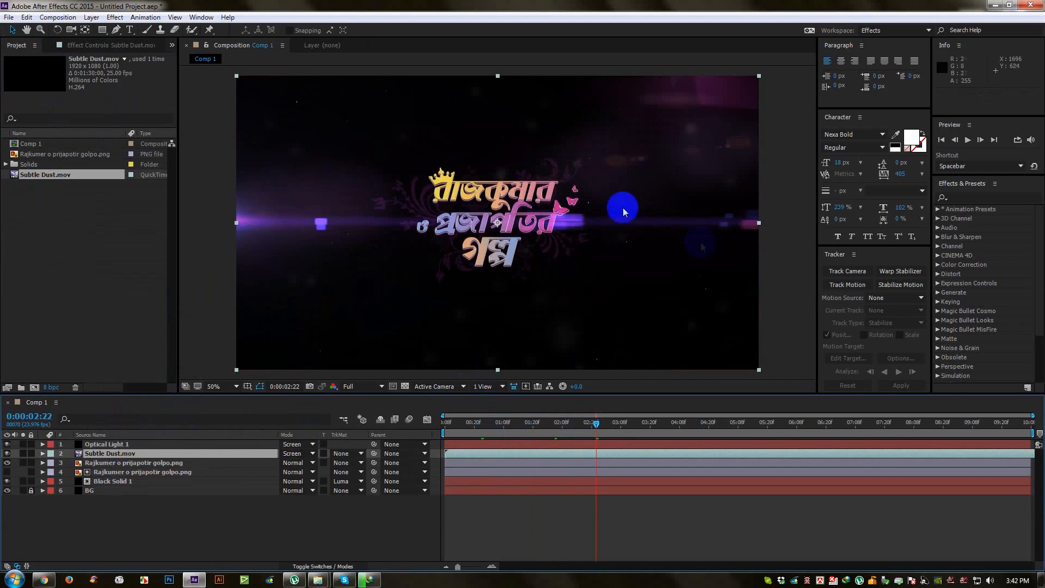
# Switch to Windows Explorer, close the My business card And LOGO window and open the Particulas folder in Video Editing Resources
pyautogui.moveTo(331, 583)
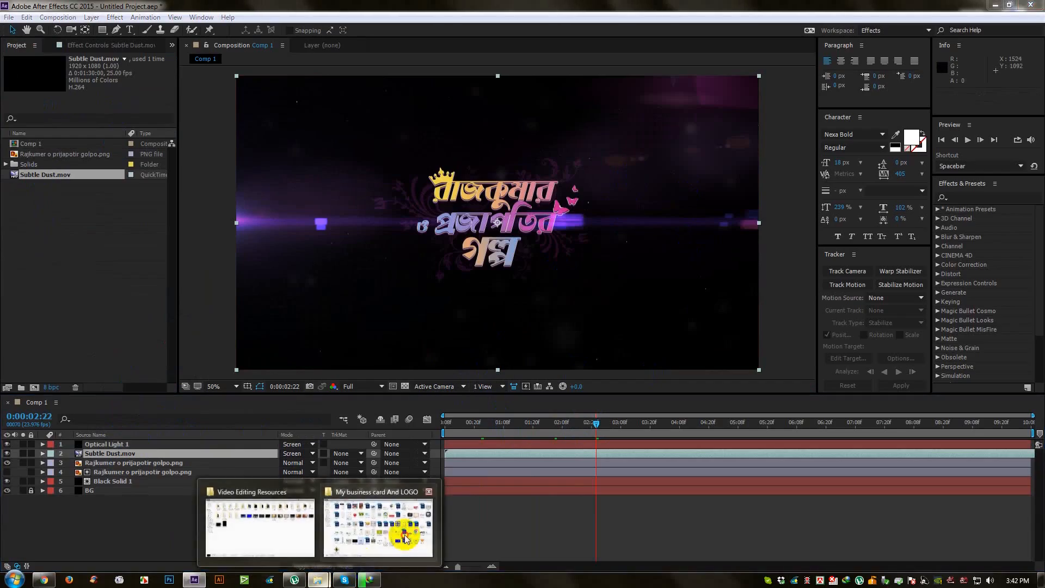
pyautogui.click(401, 532)
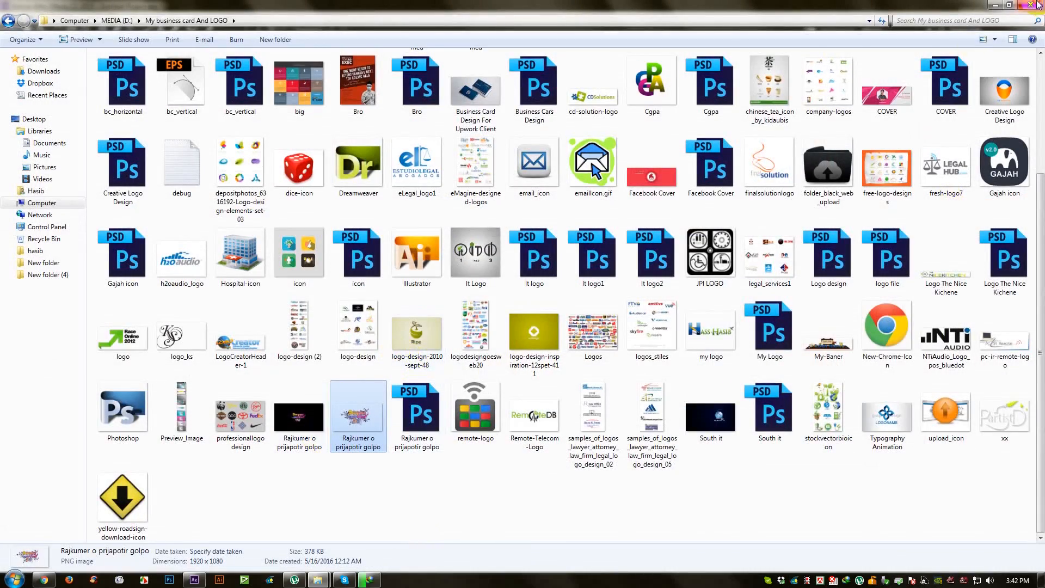
pyautogui.click(1037, 5)
pyautogui.click(324, 580)
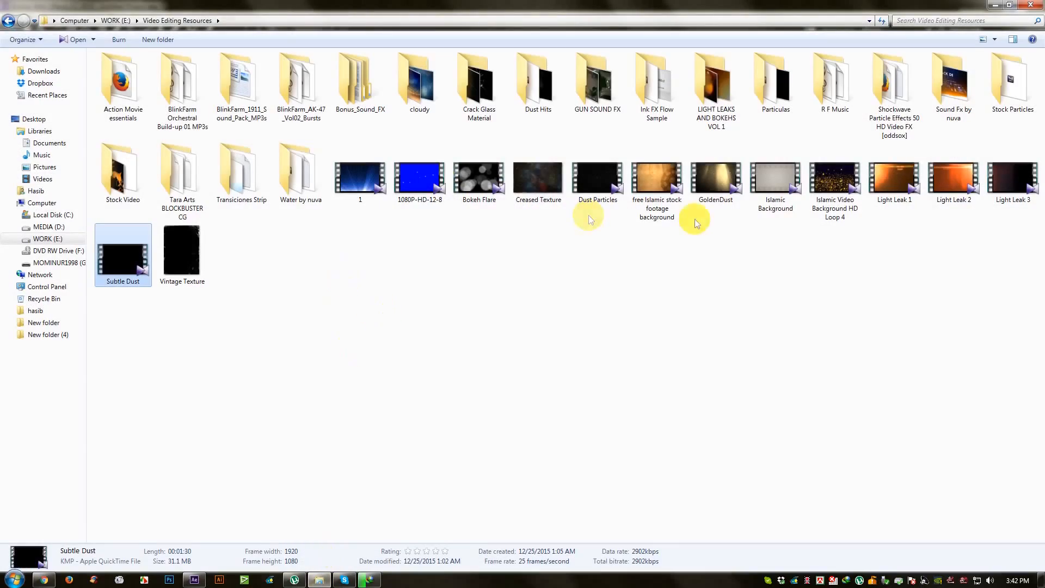
pyautogui.doubleClick(765, 98)
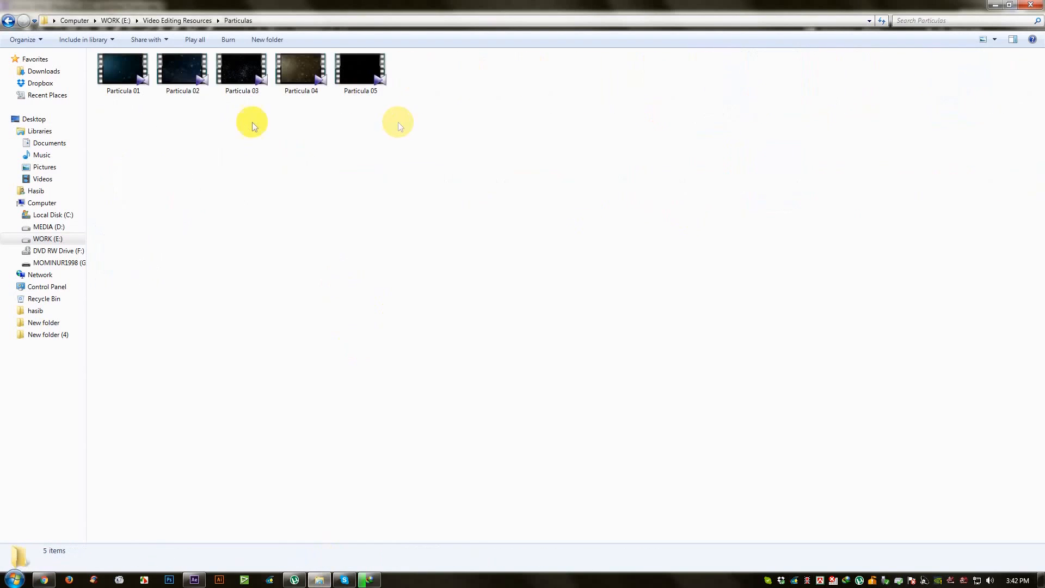
# Play the Particula 01, 02, 03 and 04 videos to compare them and close the player
pyautogui.doubleClick(148, 76)
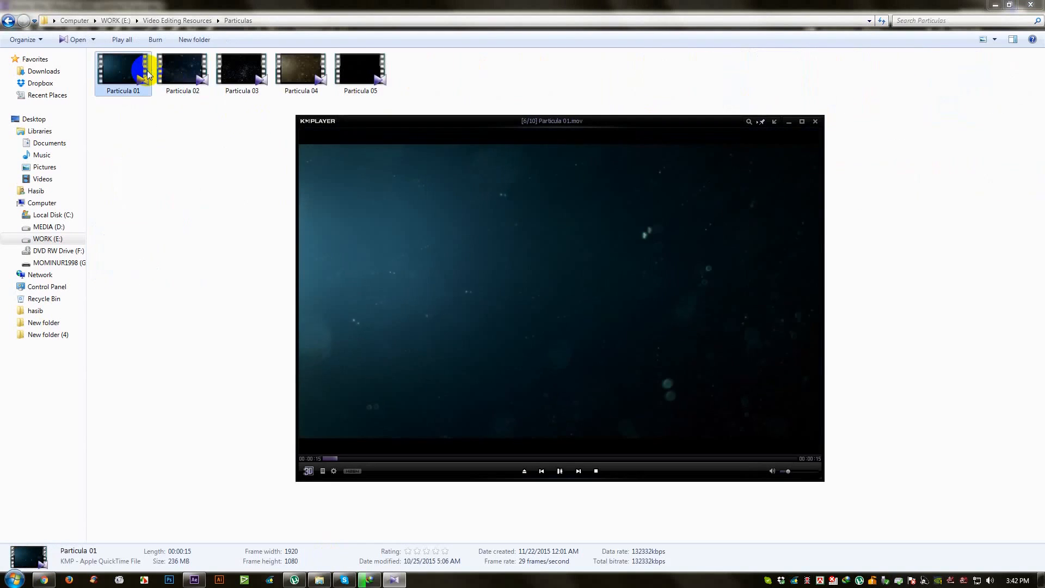
pyautogui.doubleClick(202, 80)
pyautogui.doubleClick(257, 76)
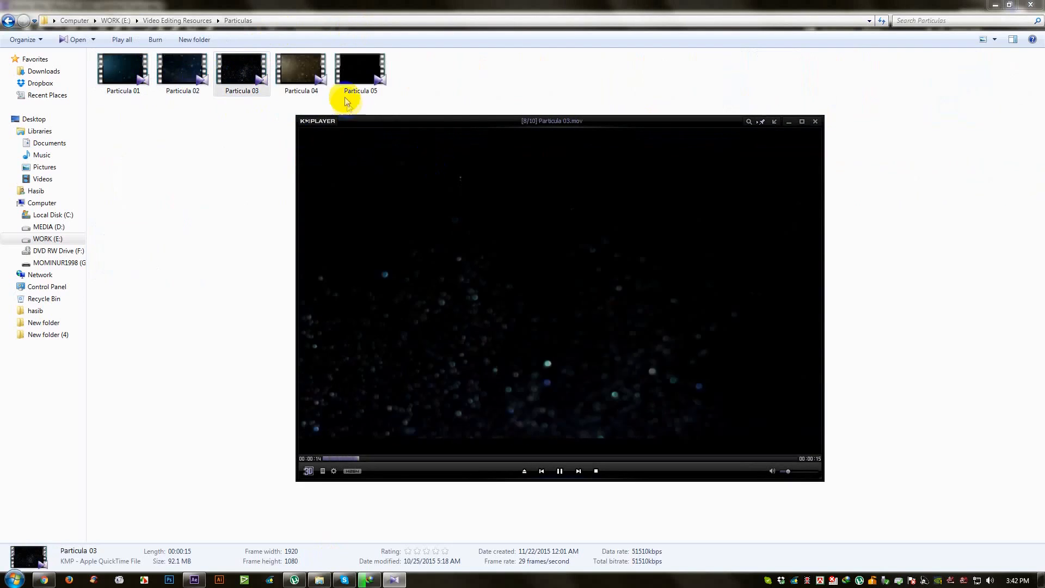
pyautogui.doubleClick(312, 75)
pyautogui.click(813, 121)
# Import Particula 01 into the After Effects project and add it to Comp 1 as the uppermost layer
pyautogui.moveTo(123, 70); pyautogui.dragTo(508, 260)
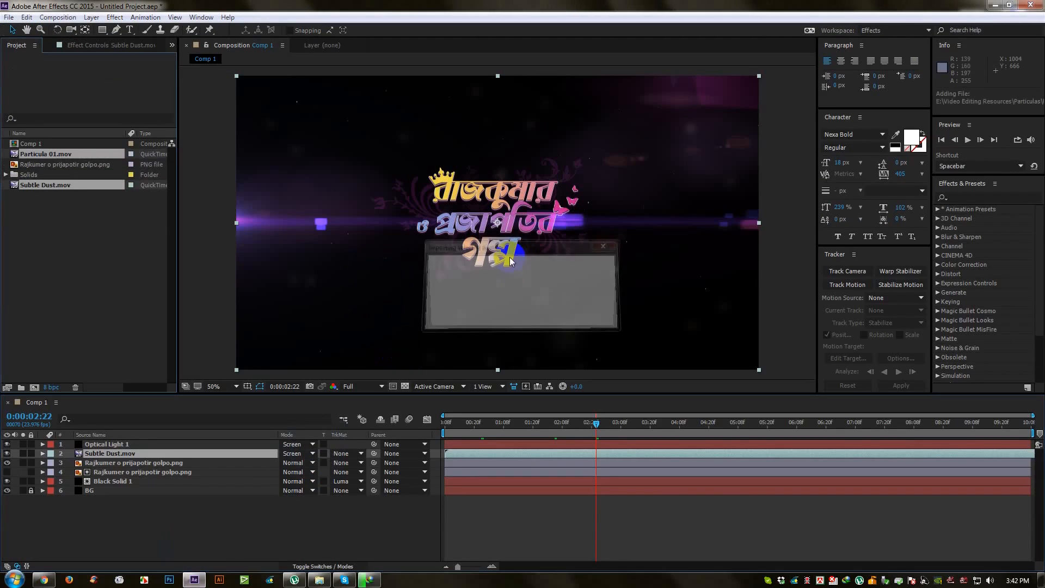
pyautogui.click(43, 196)
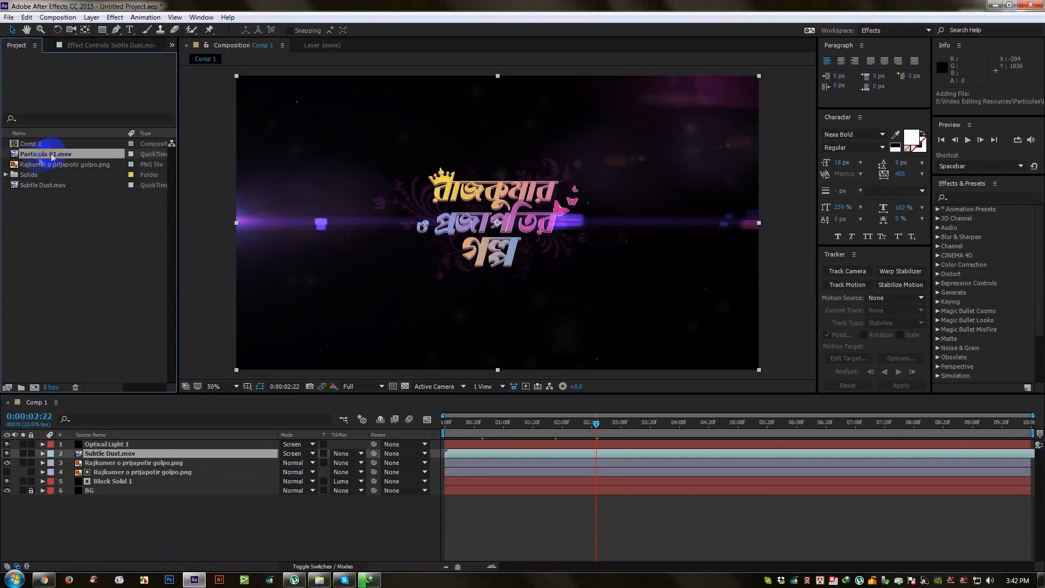
pyautogui.moveTo(52, 157)
pyautogui.mouseDown()
pyautogui.moveTo(105, 227)
pyautogui.moveTo(392, 256)
pyautogui.moveTo(504, 224)
pyautogui.mouseUp()
pyautogui.click(510, 446)
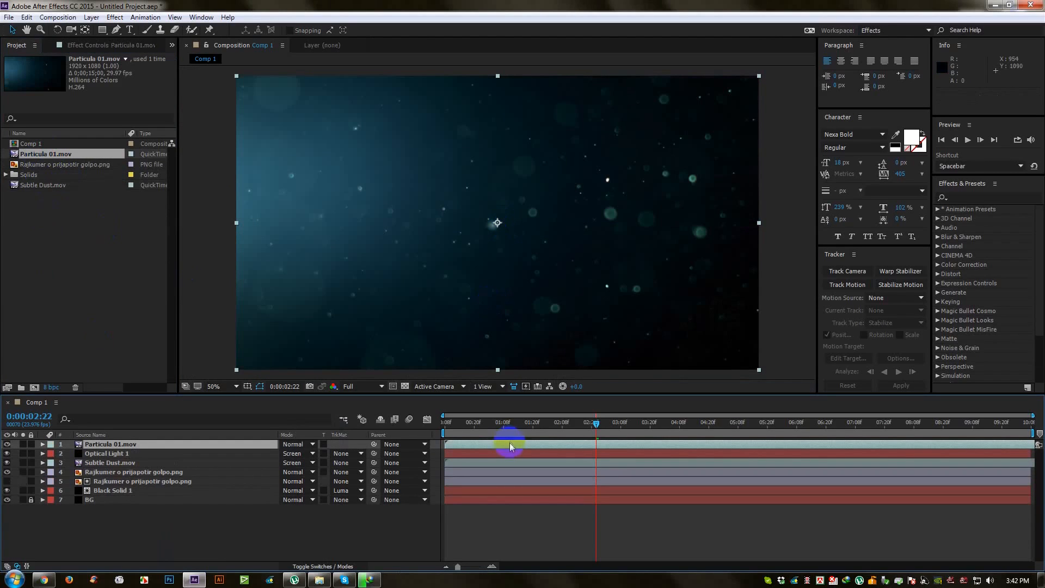
pyautogui.moveTo(482, 430); pyautogui.dragTo(509, 423)
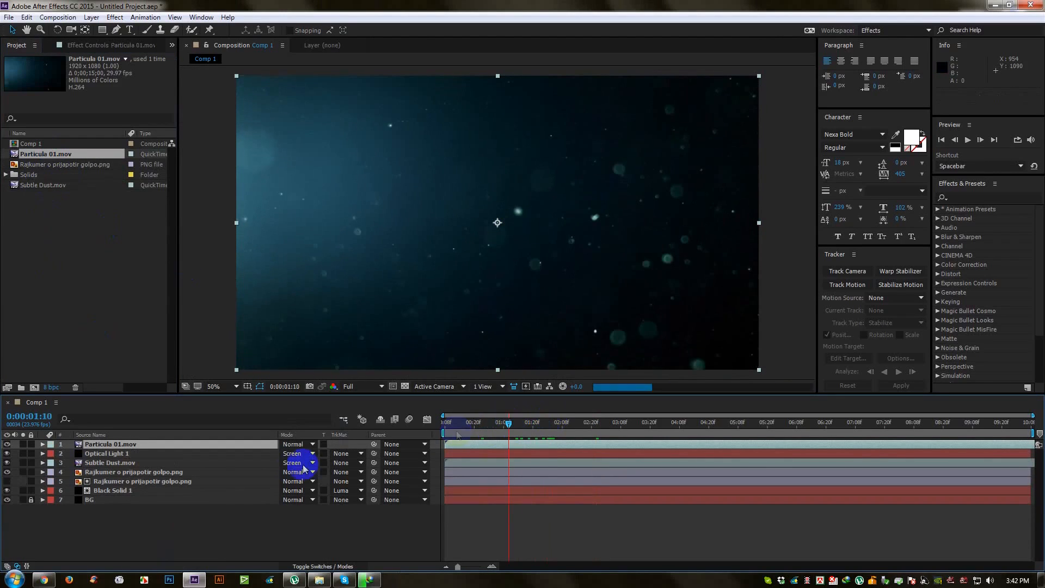
# Set the Particula 01.mov layer's blending mode to Screen and move it beneath Subtle Dust.mov
pyautogui.click(294, 444)
pyautogui.click(380, 229)
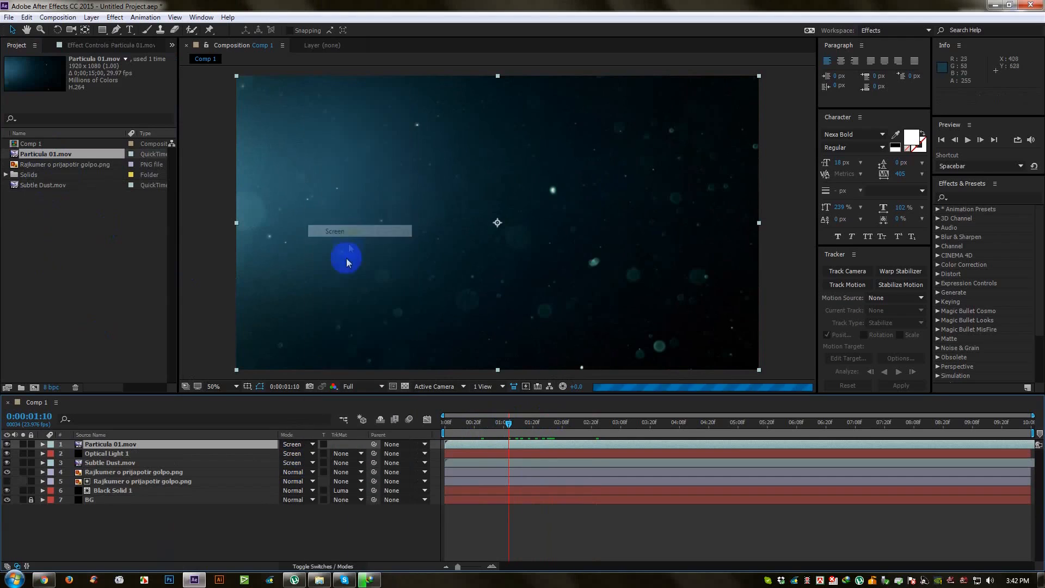
pyautogui.moveTo(116, 445); pyautogui.dragTo(109, 468)
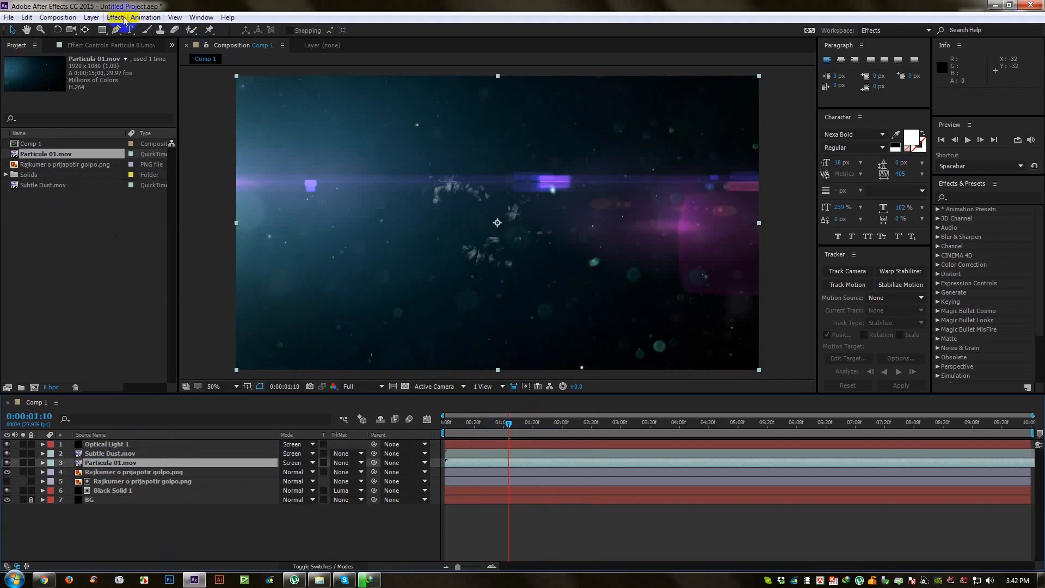
# Apply the Hue/Saturation effect to Particula 01.mov and turn its Master Hue to about +106° for a purple tint
pyautogui.click(125, 19)
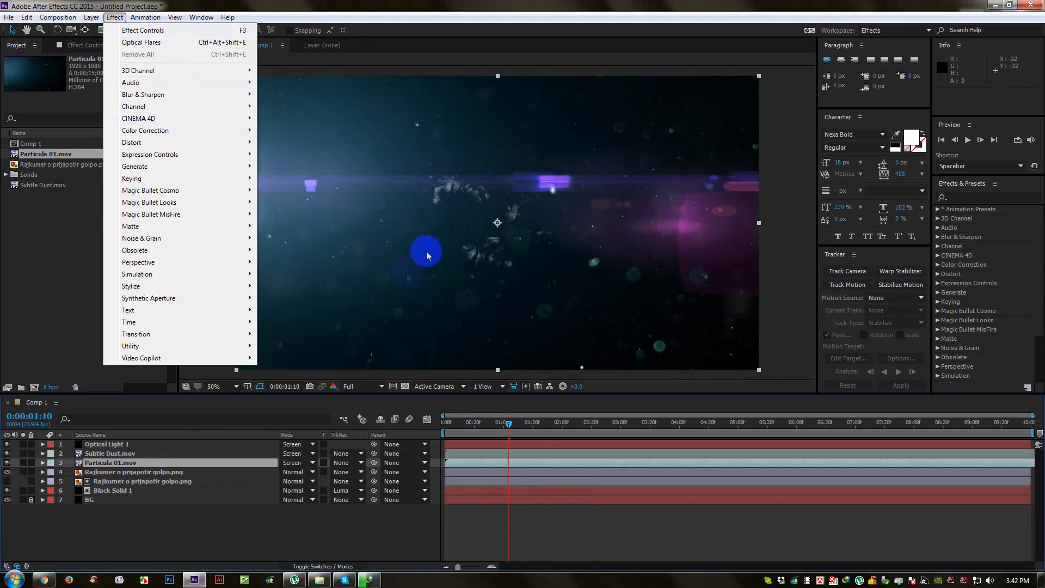
pyautogui.click(146, 130)
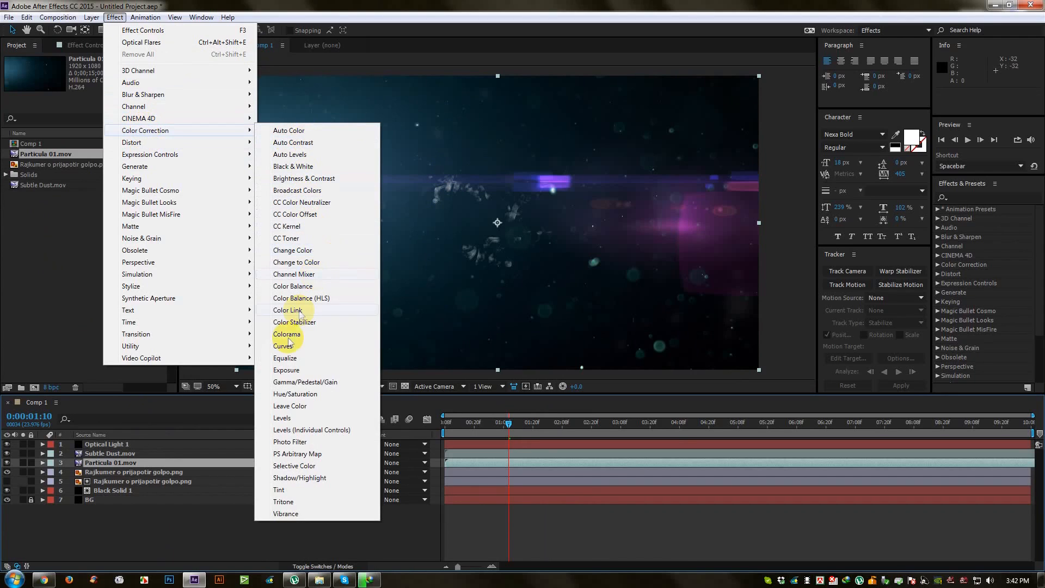
pyautogui.click(301, 399)
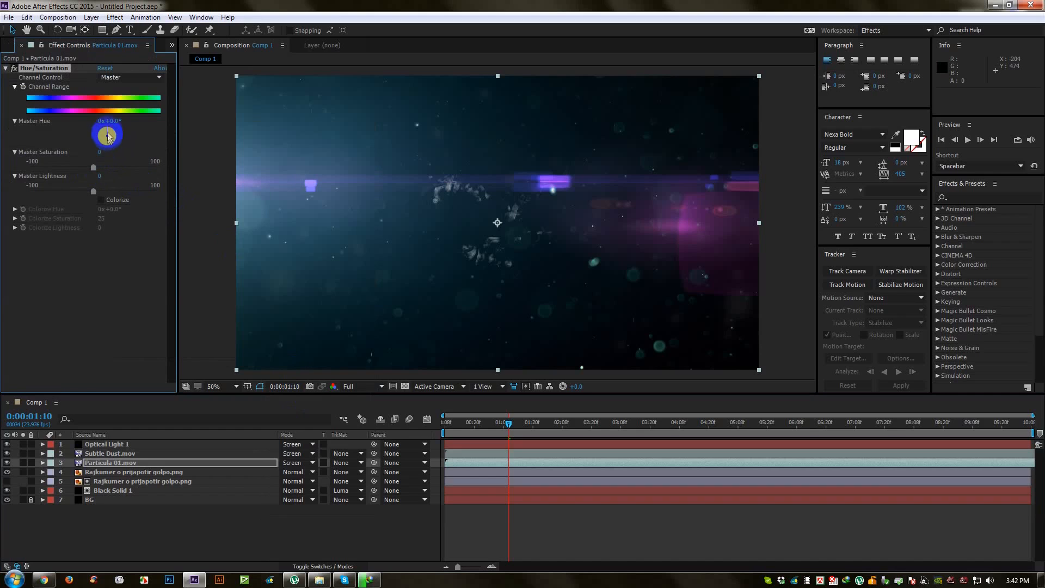
pyautogui.moveTo(109, 135); pyautogui.dragTo(118, 142)
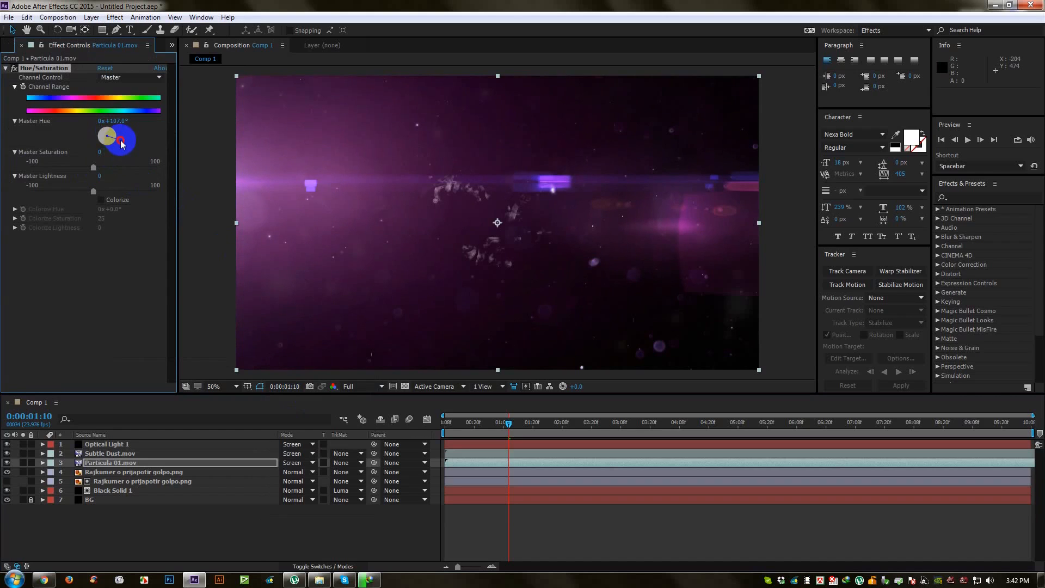
pyautogui.moveTo(124, 144); pyautogui.dragTo(128, 138)
# Set the Particula 01.mov layer's opacity to 30% and preview the animation
pyautogui.moveTo(480, 423); pyautogui.dragTo(425, 434)
pyautogui.click(108, 463)
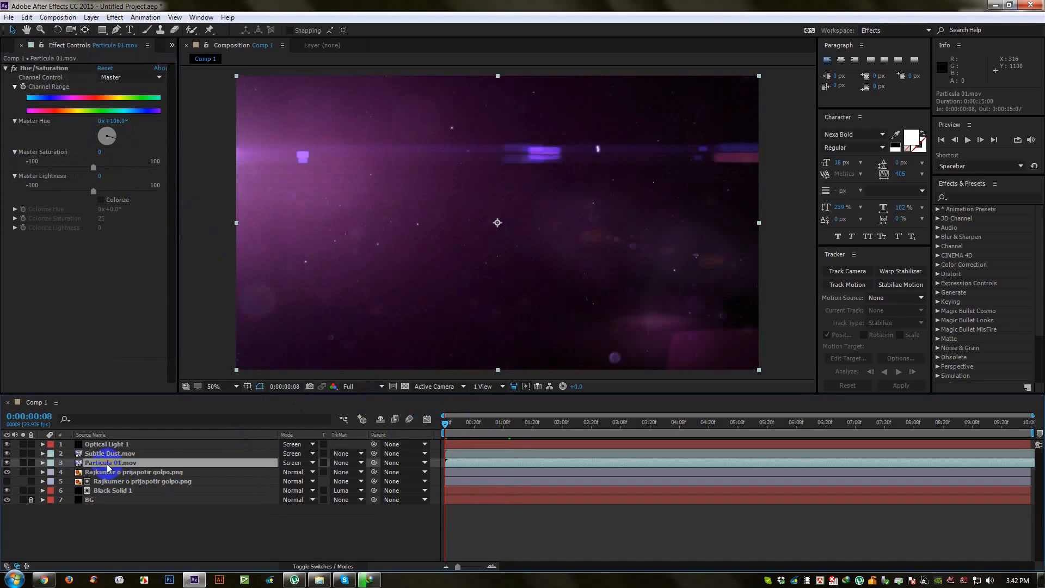
pyautogui.click(43, 462)
pyautogui.click(52, 481)
pyautogui.click(287, 528)
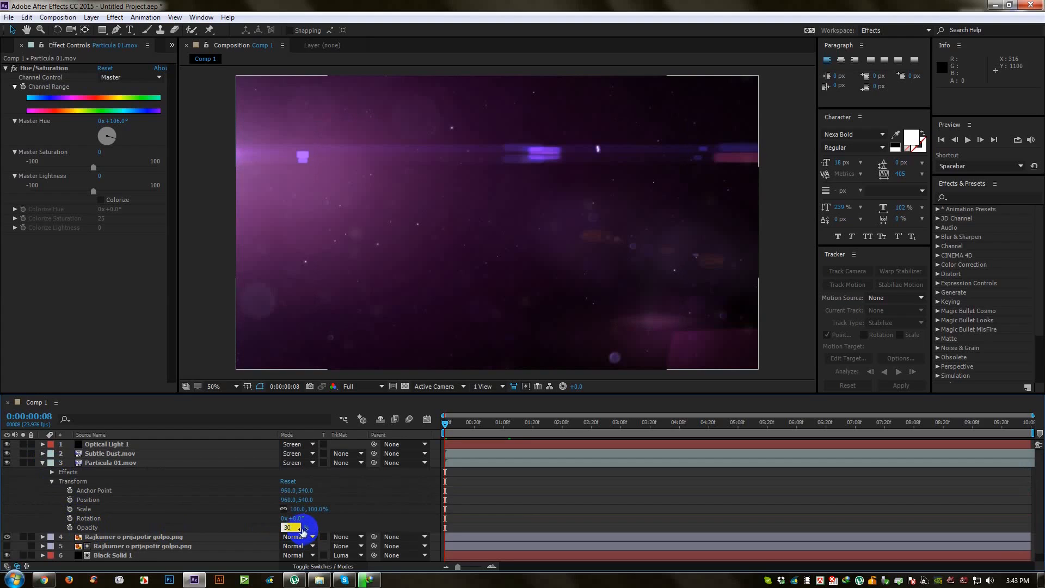
pyautogui.write('30')
pyautogui.press('Return')
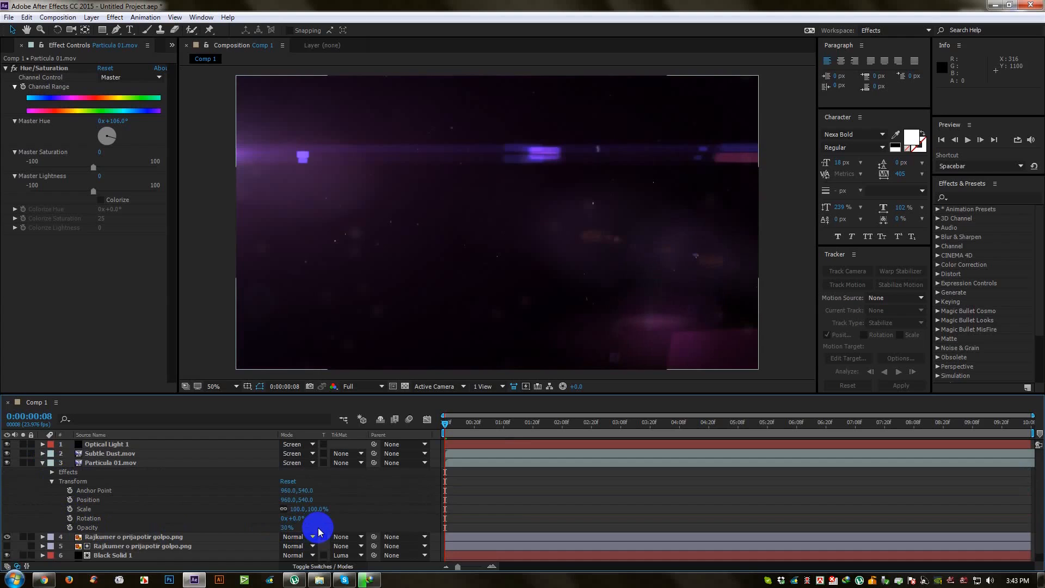
pyautogui.click(43, 463)
pyautogui.press('space')
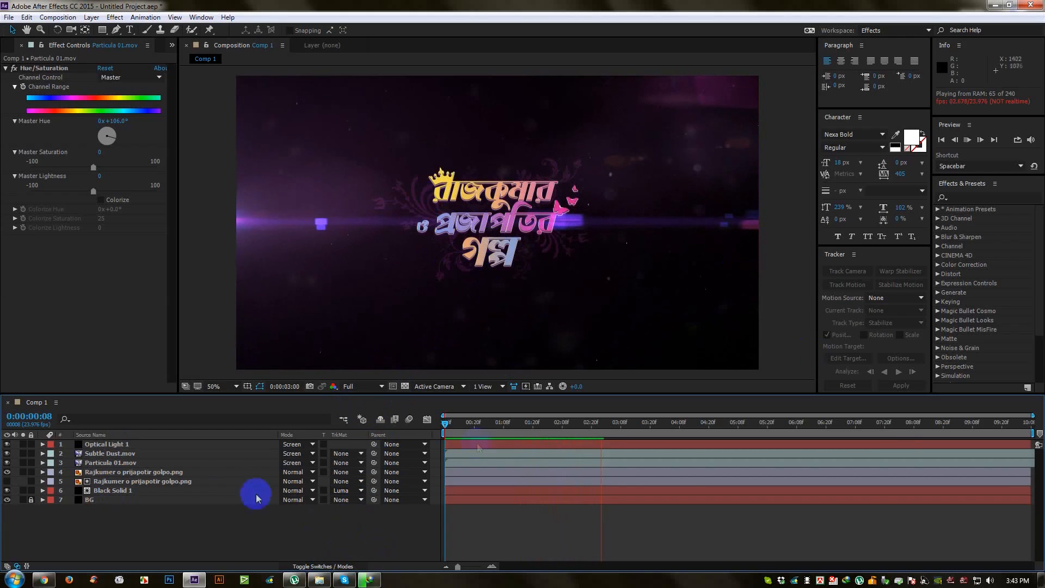
# Create a new black 1920 x 1080 px solid named op
pyautogui.rightClick(175, 526)
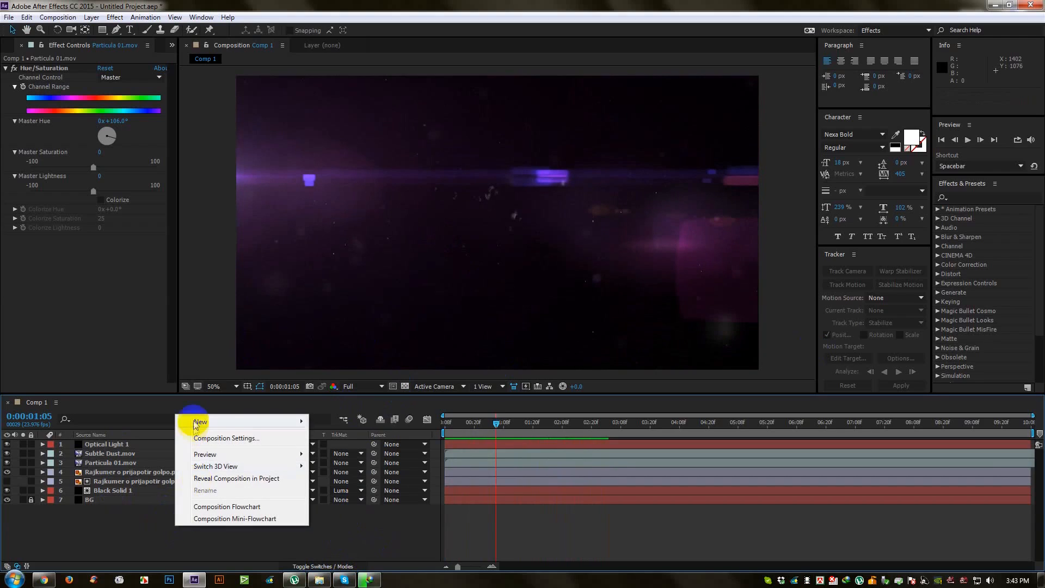
pyautogui.moveTo(302, 422)
pyautogui.click(336, 451)
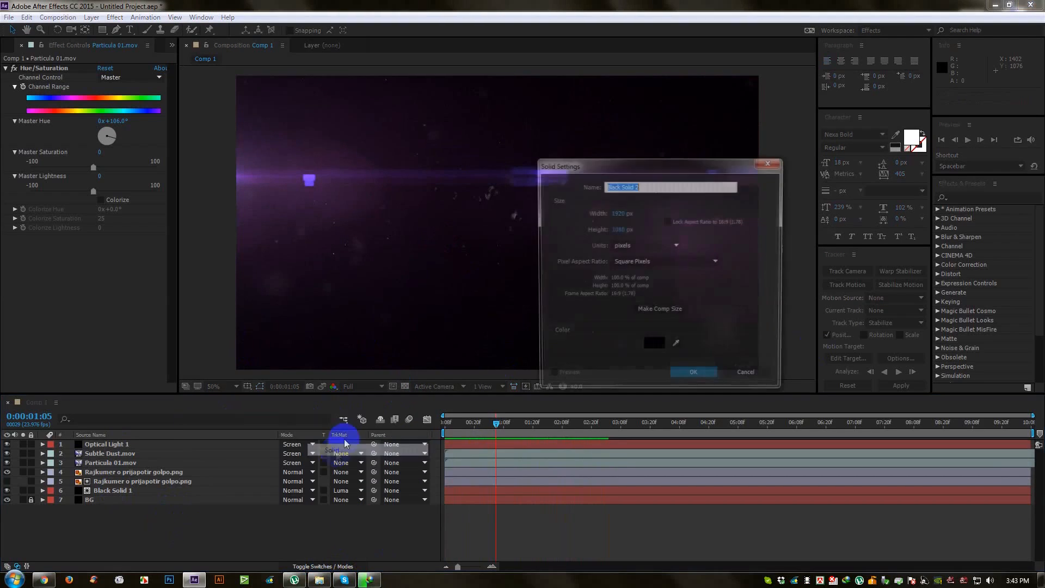
pyautogui.write('op')
pyautogui.click(699, 372)
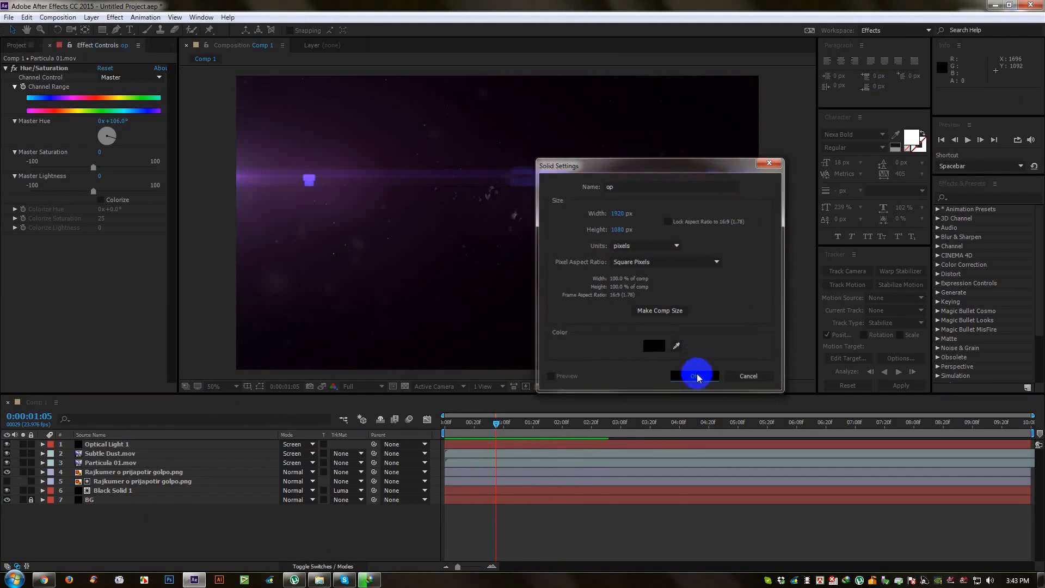
pyautogui.moveTo(106, 446); pyautogui.dragTo(105, 479)
pyautogui.click(115, 17)
pyautogui.moveTo(115, 475); pyautogui.dragTo(116, 441)
# Apply Optical Flares to the op layer and open its options window maximized
pyautogui.click(115, 17)
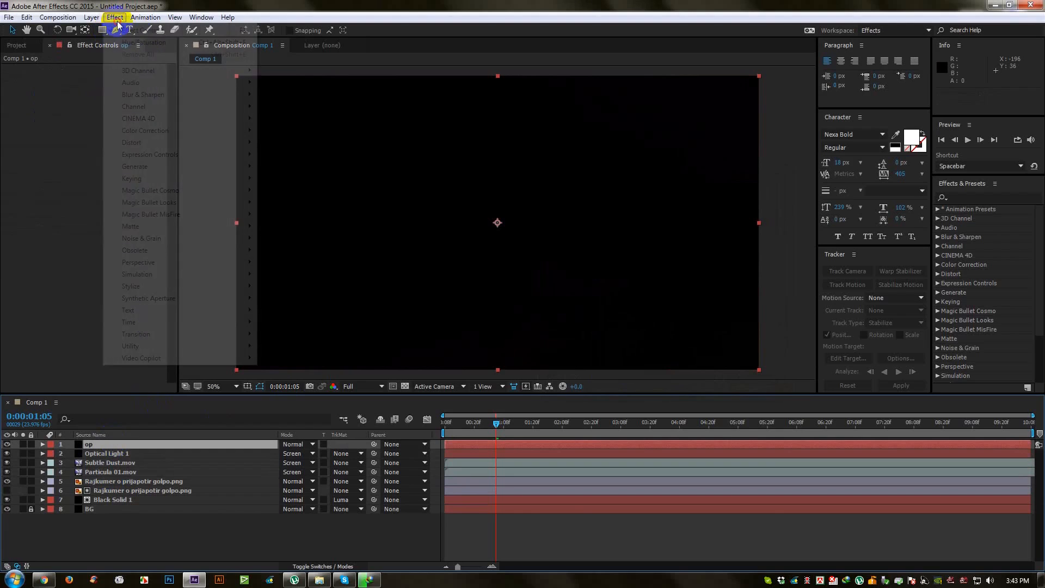
pyautogui.click(251, 357)
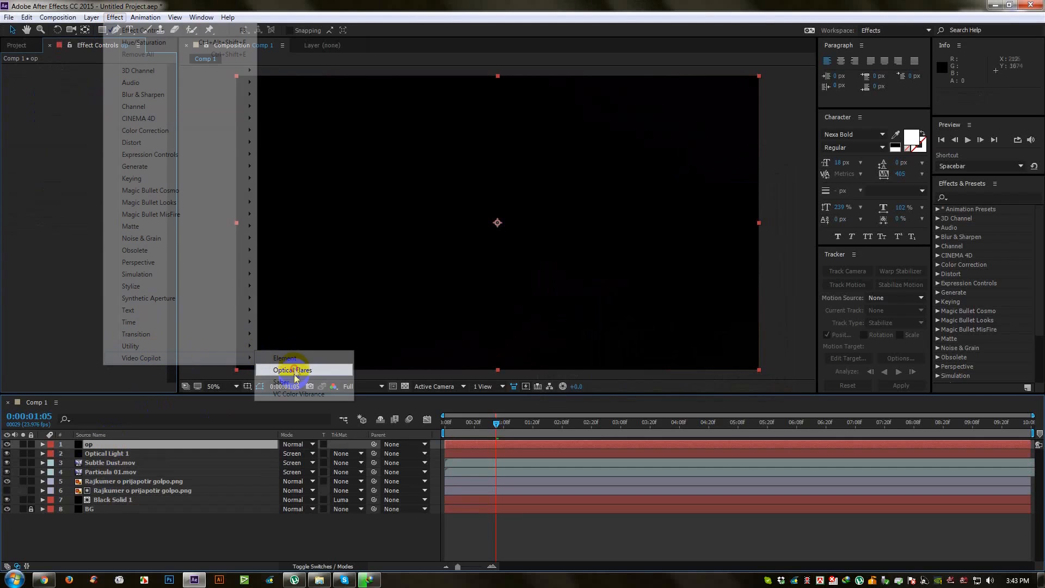
pyautogui.click(294, 369)
pyautogui.click(123, 68)
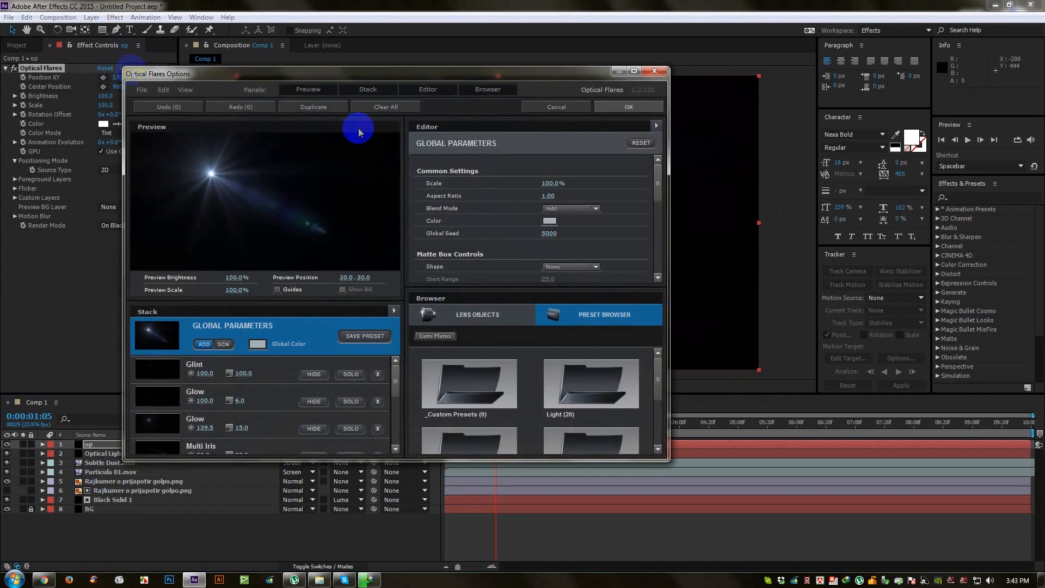
pyautogui.click(636, 69)
# Look through the Pro Presets folder of lens flares in the Optical Flares preset browser
pyautogui.click(750, 471)
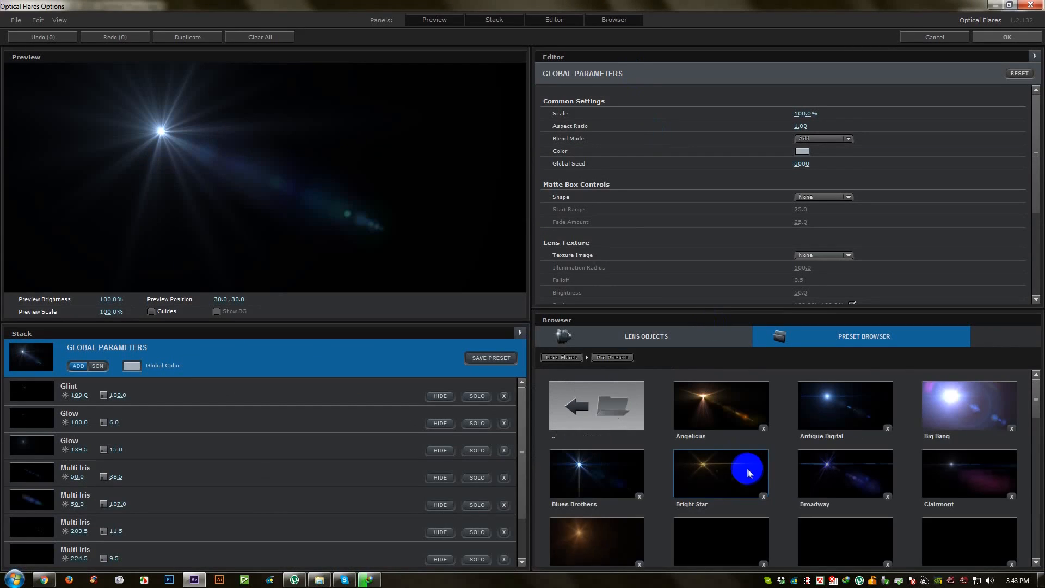
pyautogui.moveTo(1039, 409); pyautogui.dragTo(1040, 458)
pyautogui.moveTo(1037, 492); pyautogui.dragTo(1037, 547)
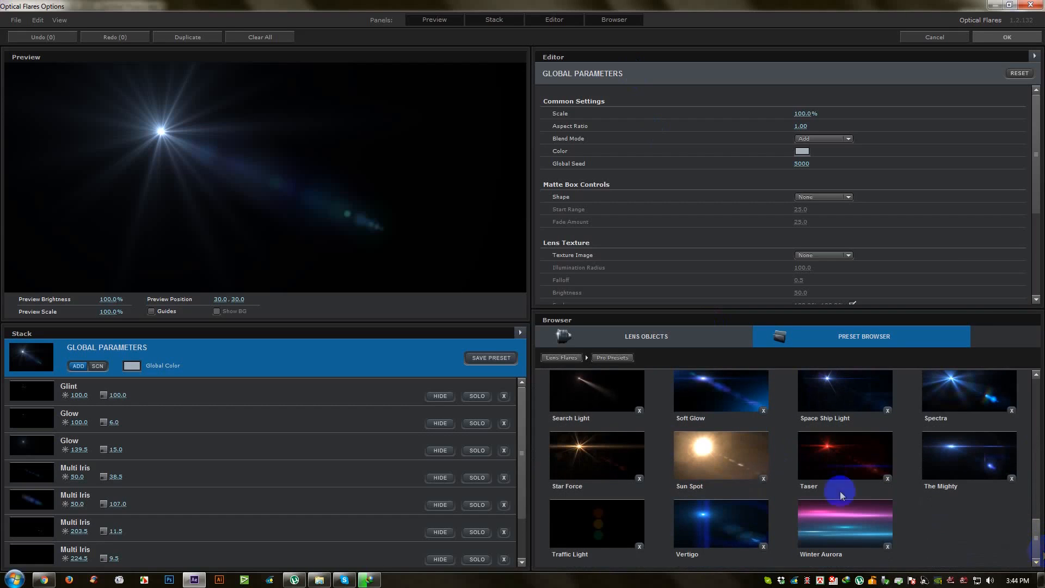
pyautogui.scroll(10, 812, 464)
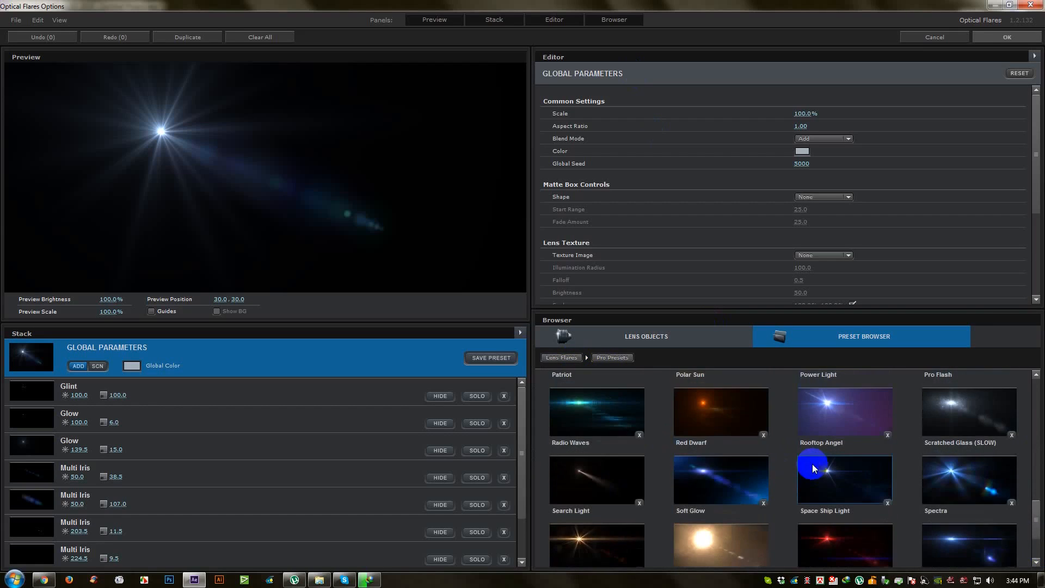
pyautogui.scroll(5, 812, 463)
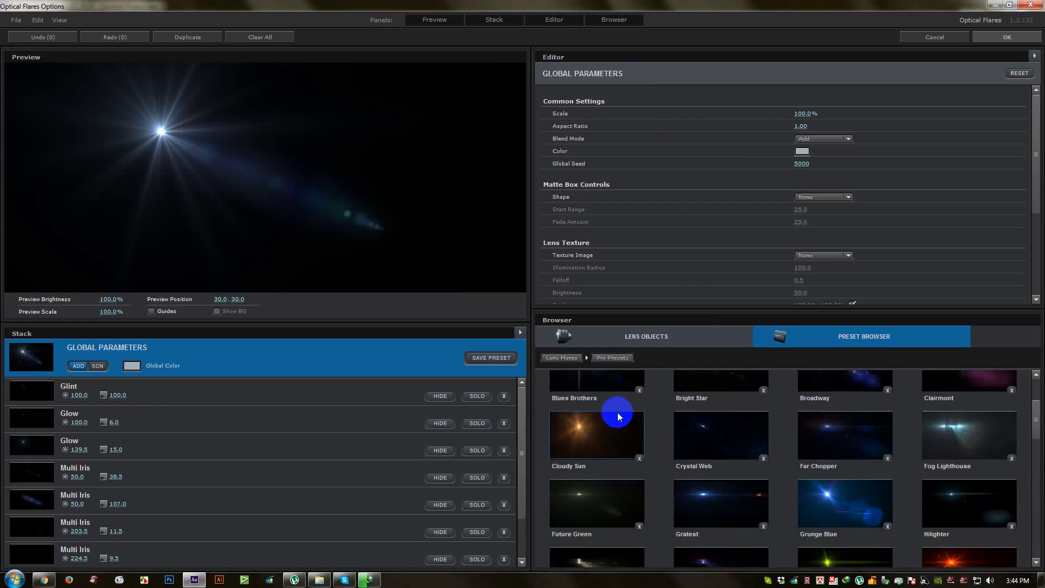
# Load the winter_lumberjack flare from the Network Presets folder, check it in the preview, and accept the Optical Flares options
pyautogui.click(617, 413)
pyautogui.click(625, 463)
pyautogui.scroll(-6, 732, 458)
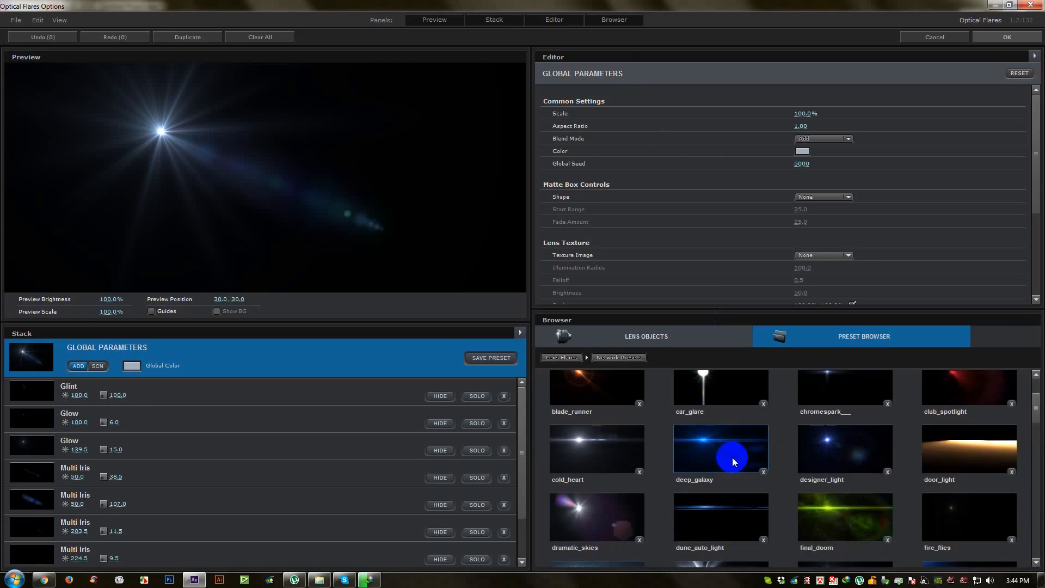
pyautogui.scroll(-5, 733, 458)
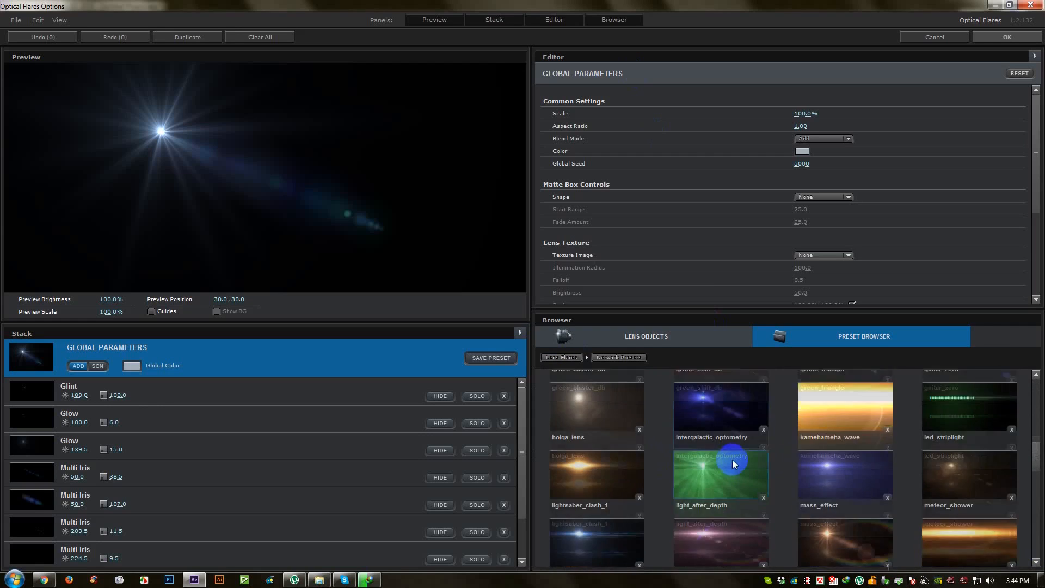
pyautogui.scroll(-5, 730, 459)
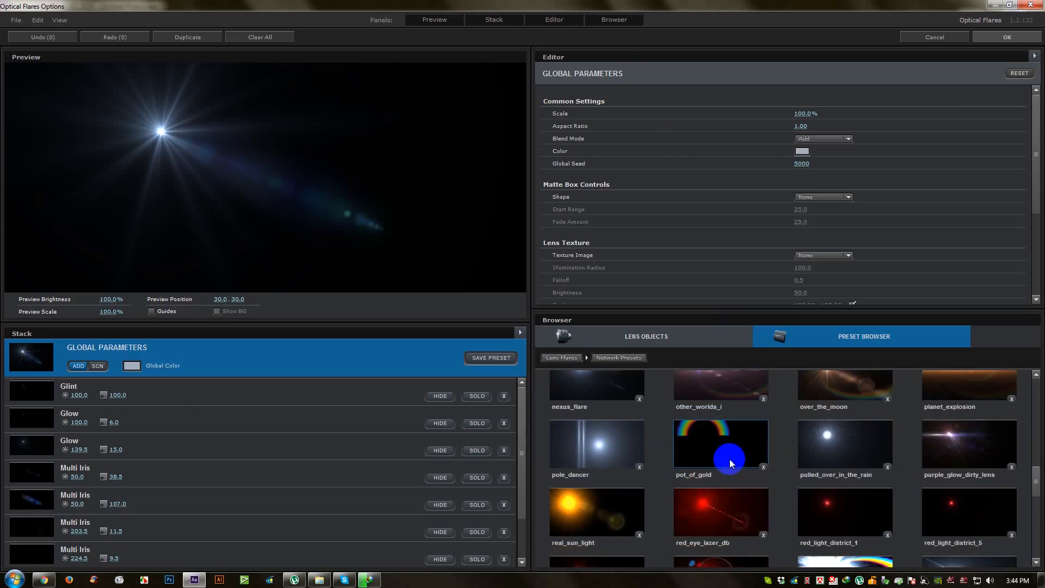
pyautogui.scroll(-5, 726, 456)
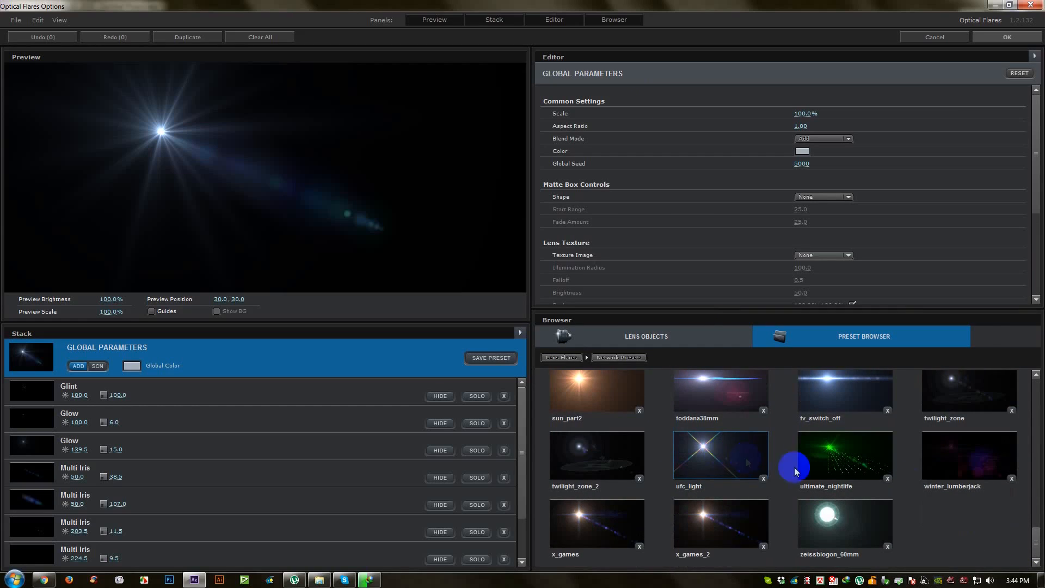
pyautogui.click(989, 470)
pyautogui.moveTo(338, 248); pyautogui.dragTo(116, 138)
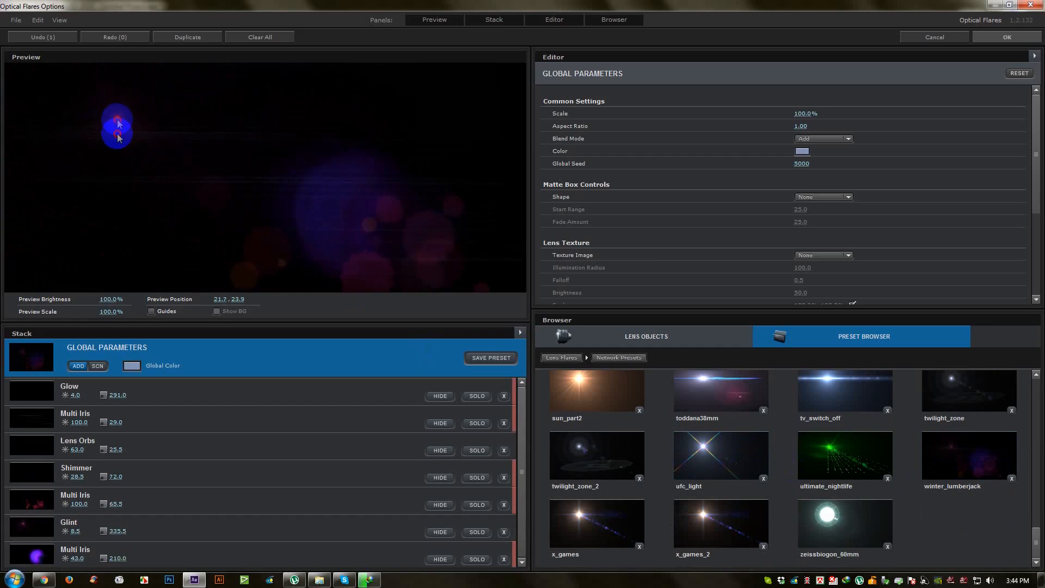
pyautogui.click(992, 35)
# Move the flare's Position XY to about 736, 450 and its Center Position to about 1168, 632
pyautogui.moveTo(403, 169); pyautogui.dragTo(437, 201)
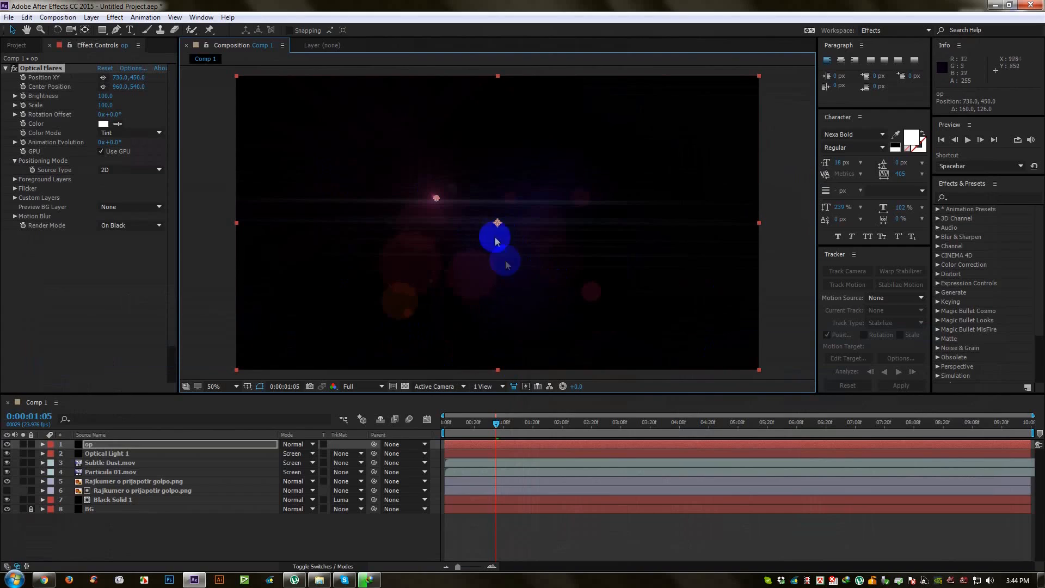
pyautogui.moveTo(498, 225); pyautogui.dragTo(553, 248)
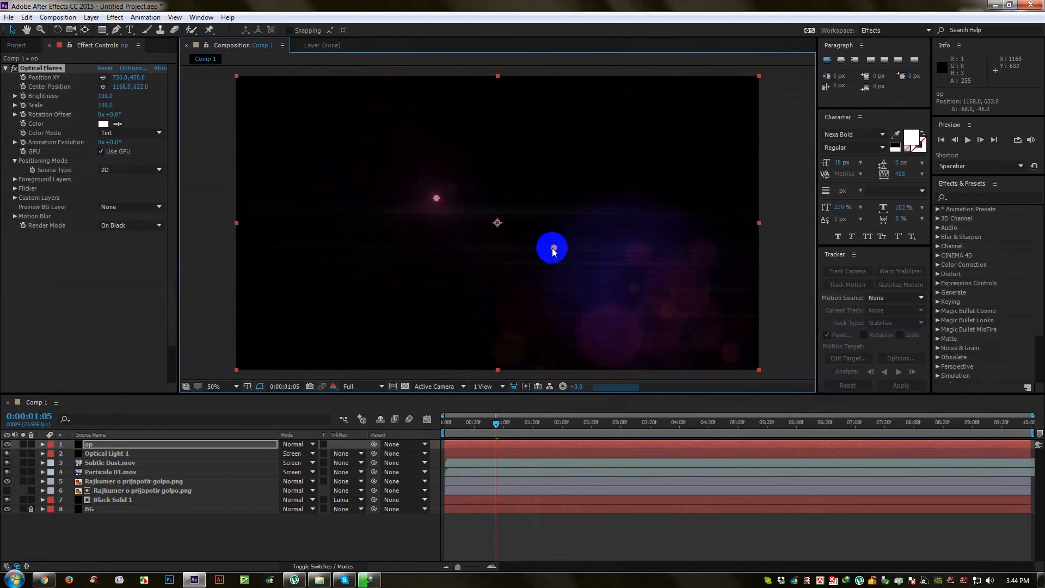
# Set the op layer's blending mode to Screen, place it directly below Particula 01.mov, and preview the result
pyautogui.click(289, 444)
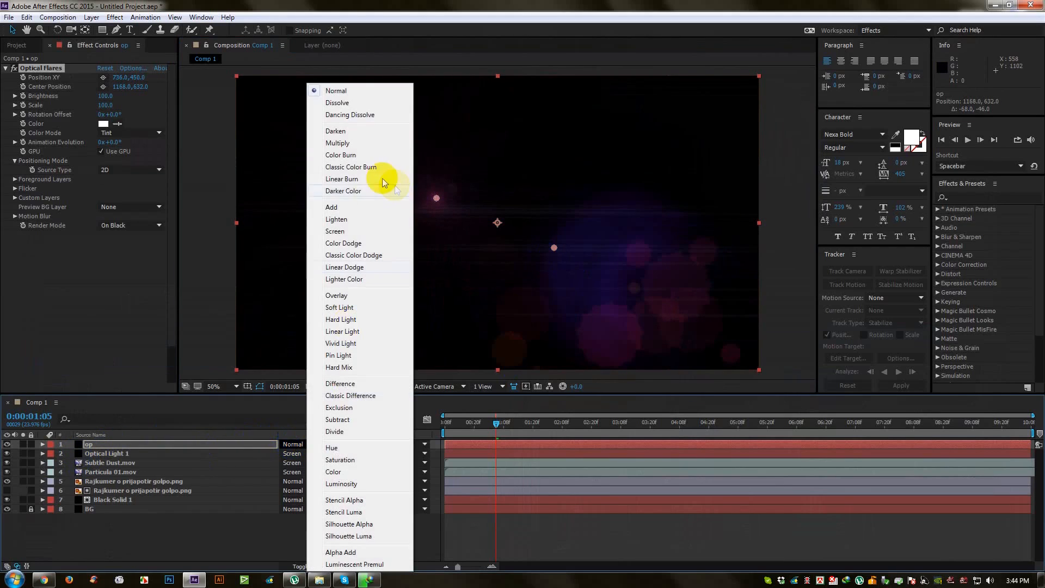
pyautogui.click(349, 230)
pyautogui.moveTo(94, 453); pyautogui.dragTo(91, 481)
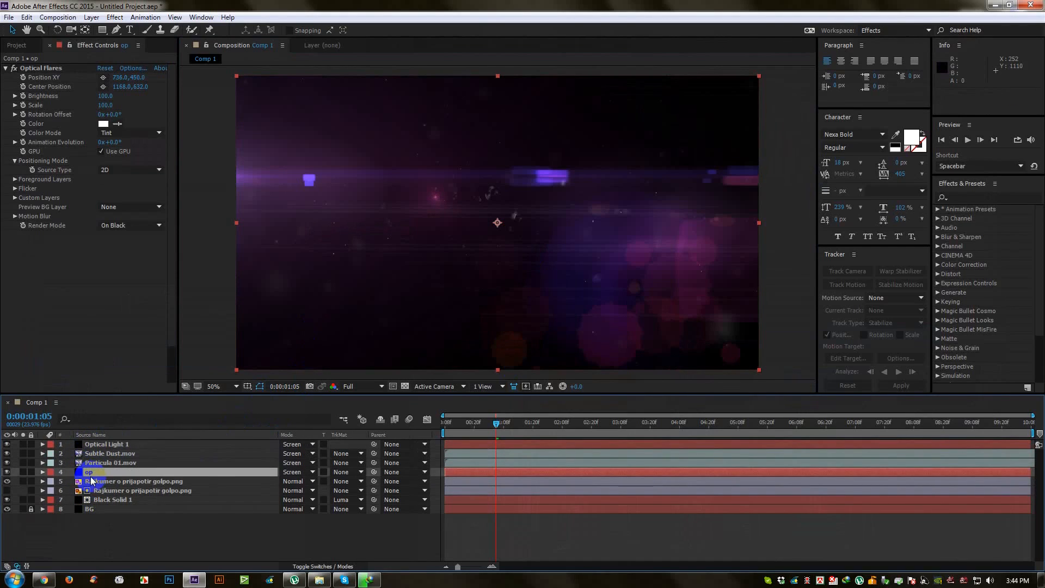
pyautogui.moveTo(466, 423); pyautogui.dragTo(488, 425)
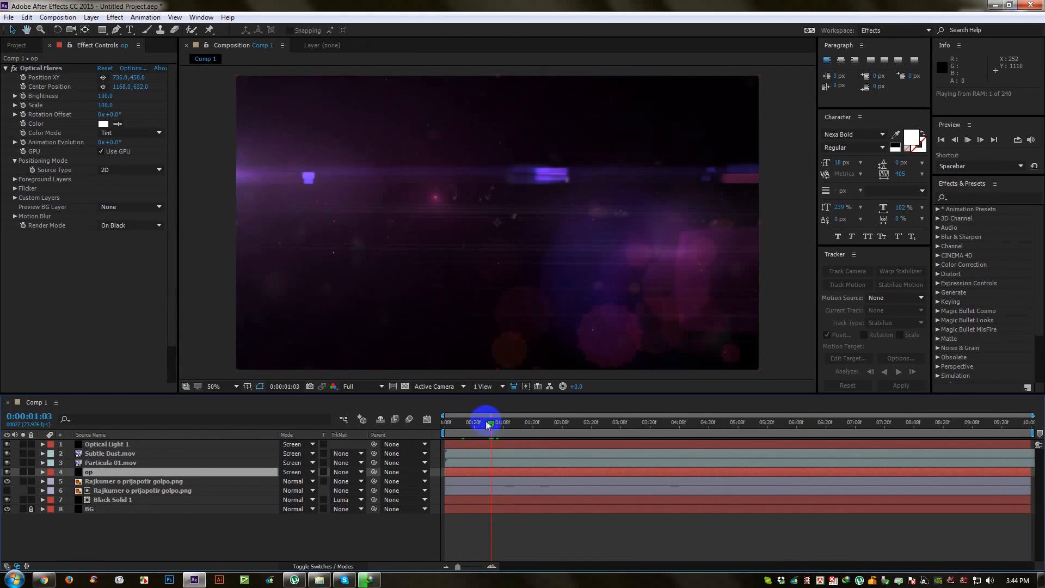
pyautogui.press('space')
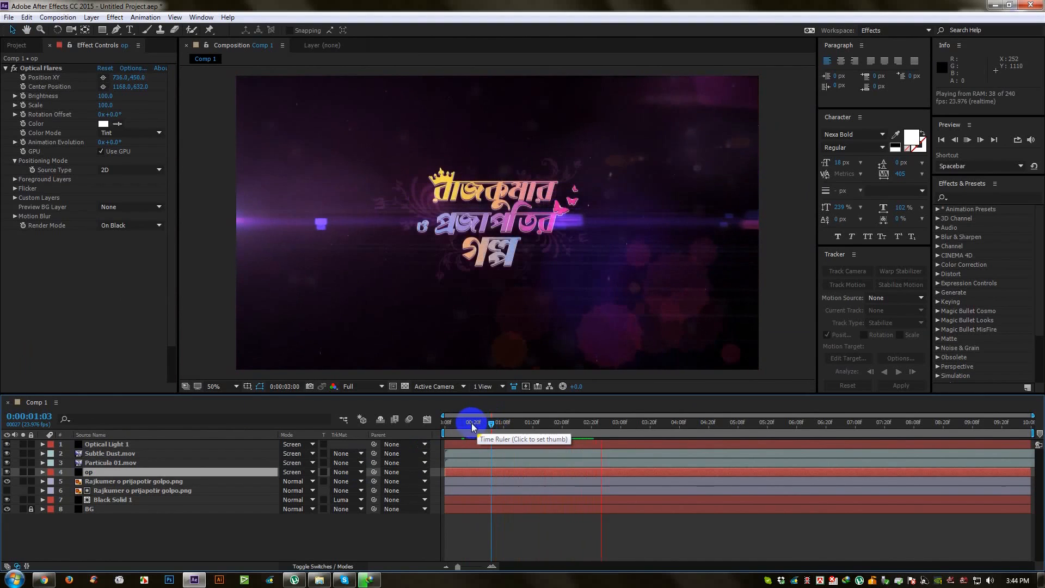
# Set the op flare's Flicker Speed to 25 and Flicker Amount to 30
pyautogui.click(14, 188)
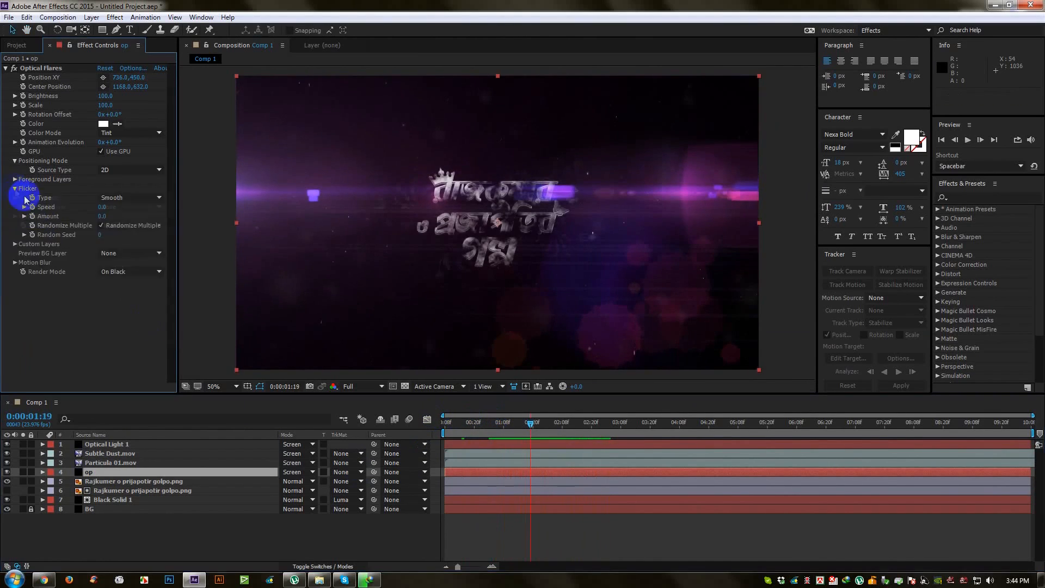
pyautogui.click(96, 216)
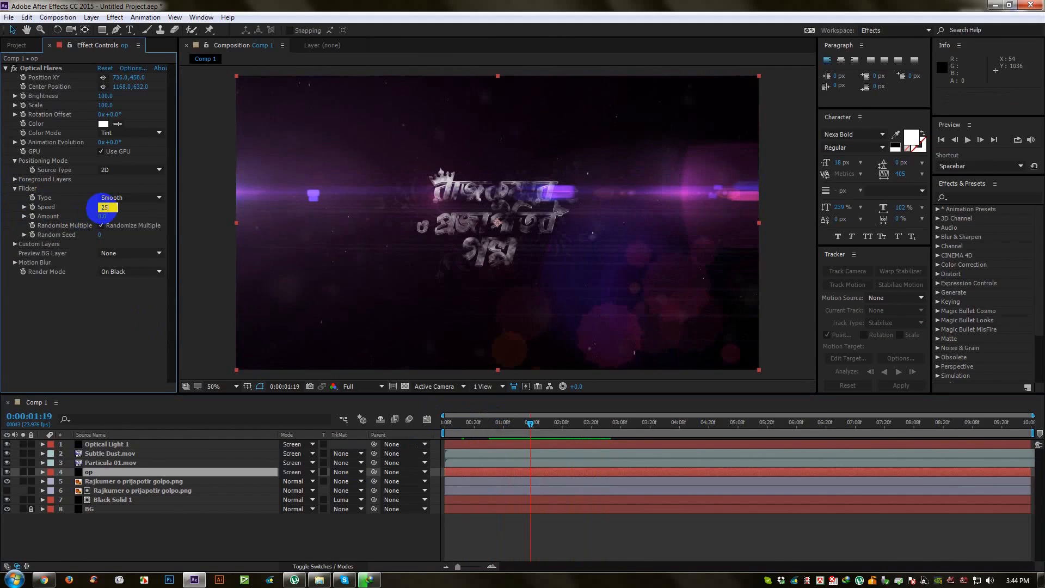
pyautogui.click(104, 216)
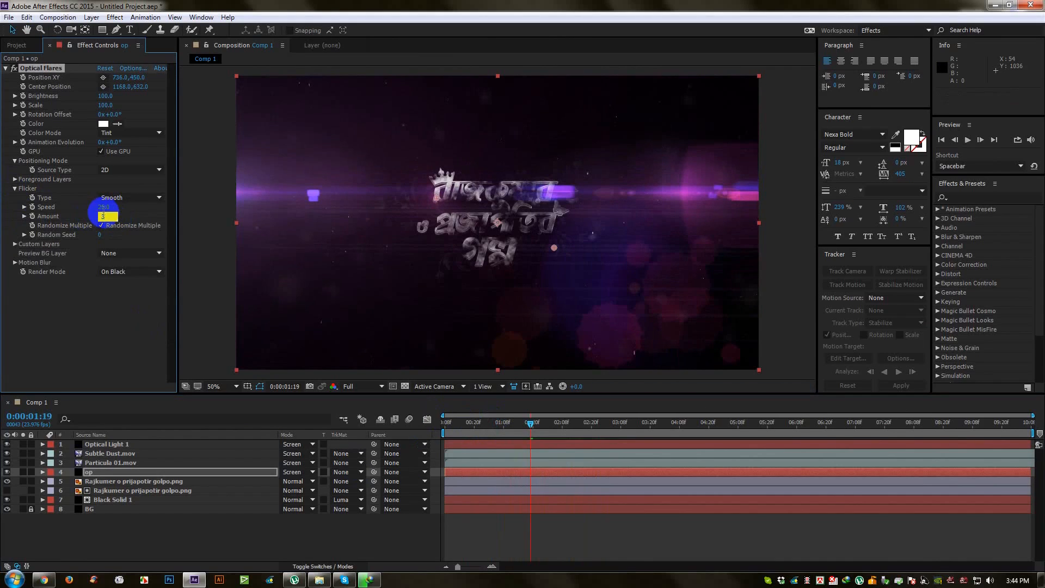
pyautogui.write('30')
pyautogui.press('Return')
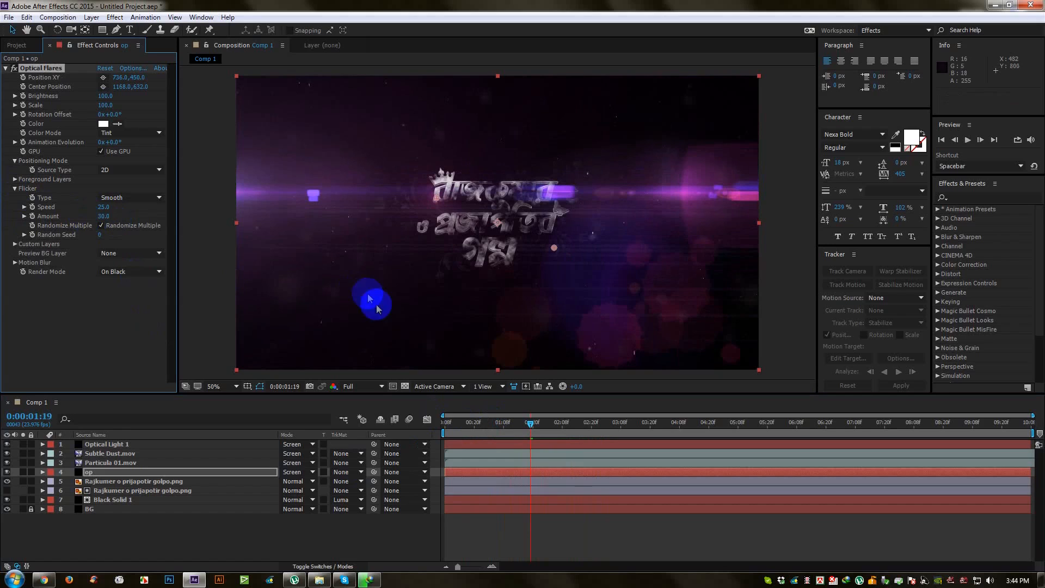
# Add starting keyframes for the flare's Position XY and Center Position at 0:00:00:08
pyautogui.moveTo(455, 427); pyautogui.dragTo(497, 430)
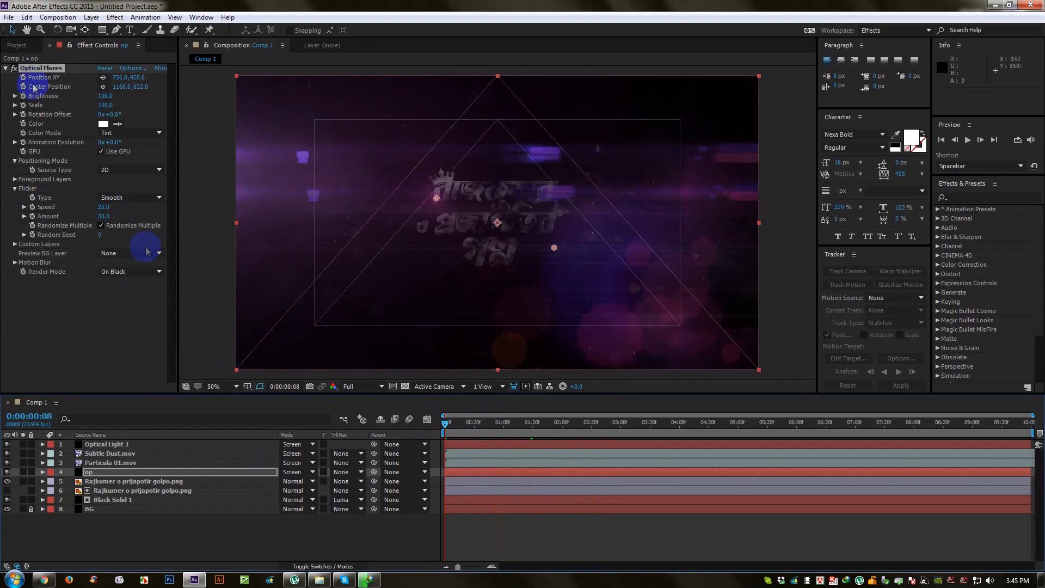
pyautogui.click(362, 201)
pyautogui.click(400, 200)
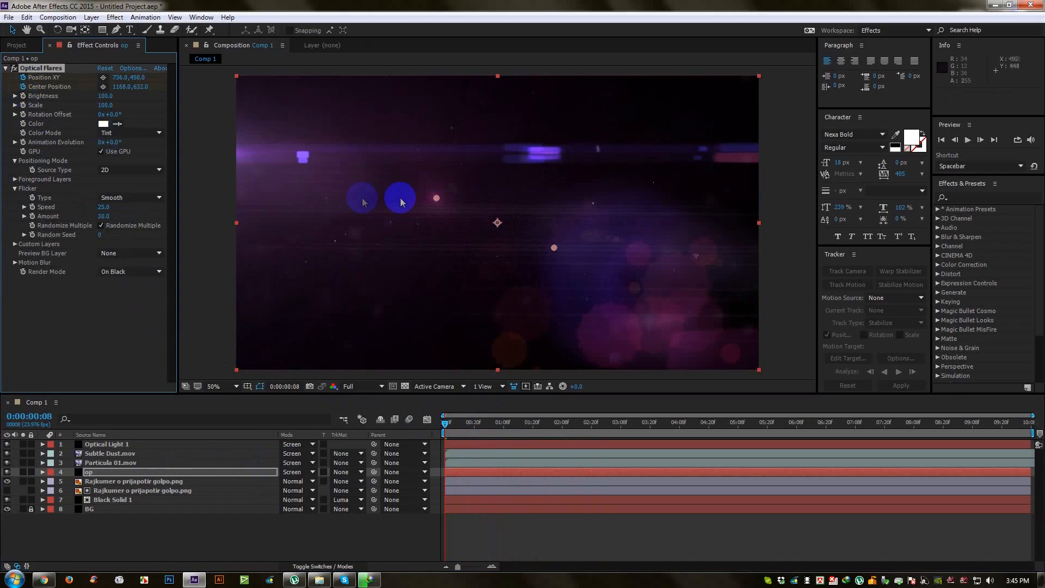
pyautogui.moveTo(432, 203); pyautogui.dragTo(452, 215)
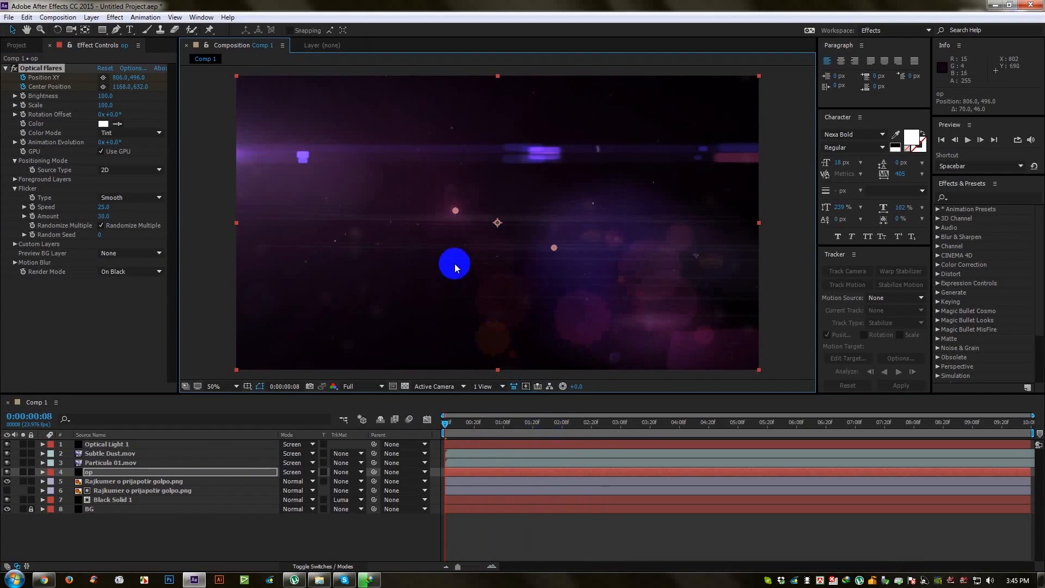
pyautogui.hotkey('ctrl', 'z')
# At 0:00:02:20, move the flare's Position XY to about 928, 506 and Center Position to about 1414, 712, and preview the animation
pyautogui.click(572, 429)
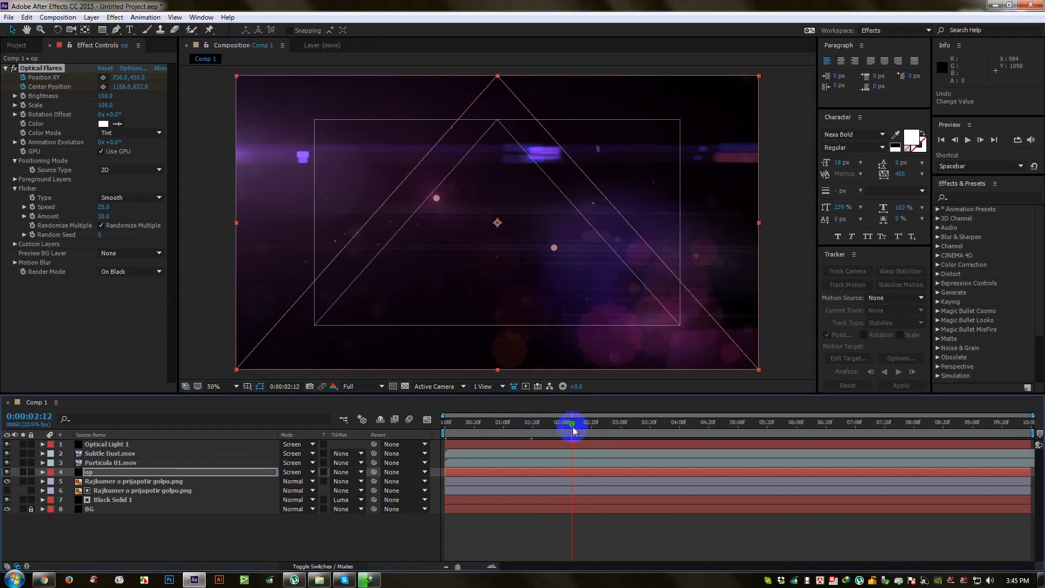
pyautogui.moveTo(573, 429); pyautogui.dragTo(592, 426)
pyautogui.click(490, 282)
pyautogui.click(440, 210)
pyautogui.moveTo(436, 202); pyautogui.dragTo(489, 218)
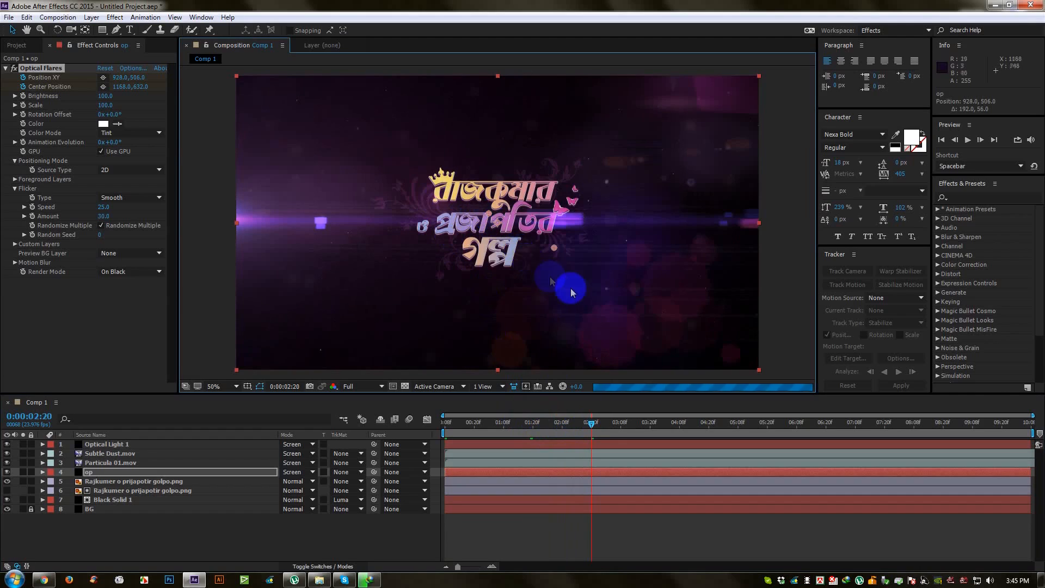
pyautogui.moveTo(555, 248); pyautogui.dragTo(623, 269)
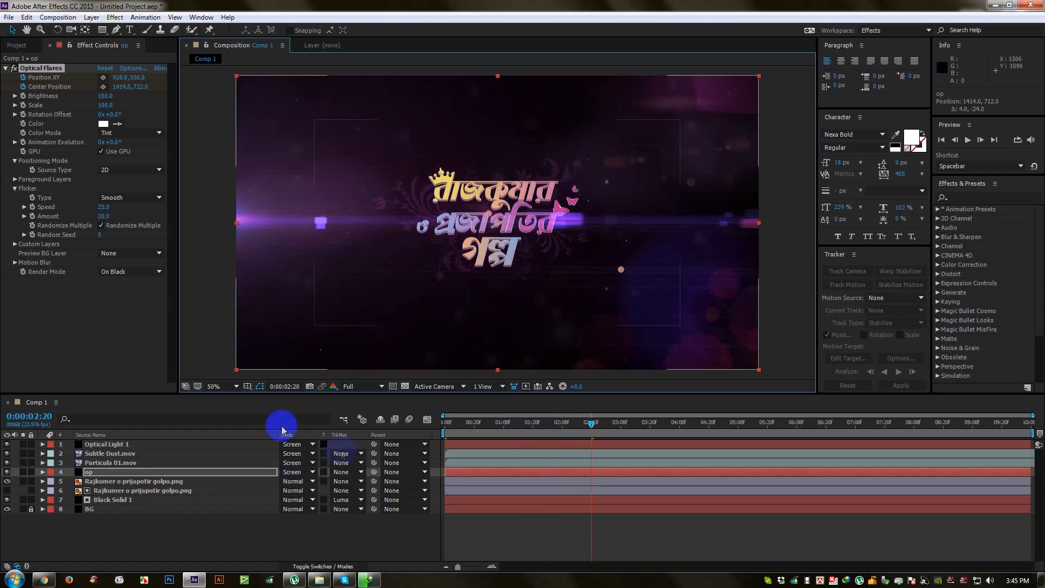
pyautogui.moveTo(592, 425); pyautogui.dragTo(322, 422)
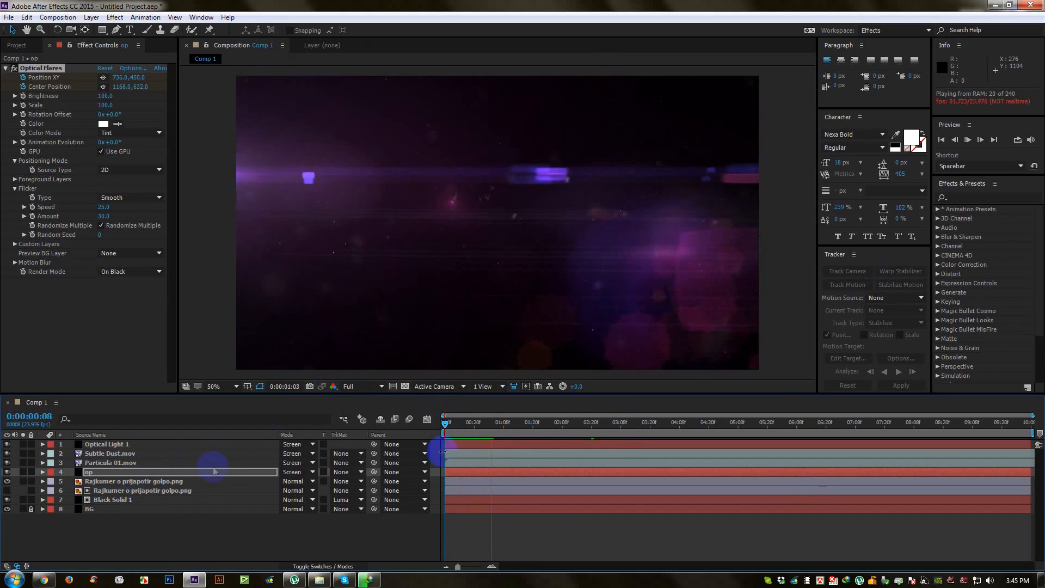
pyautogui.moveTo(497, 424); pyautogui.dragTo(561, 423)
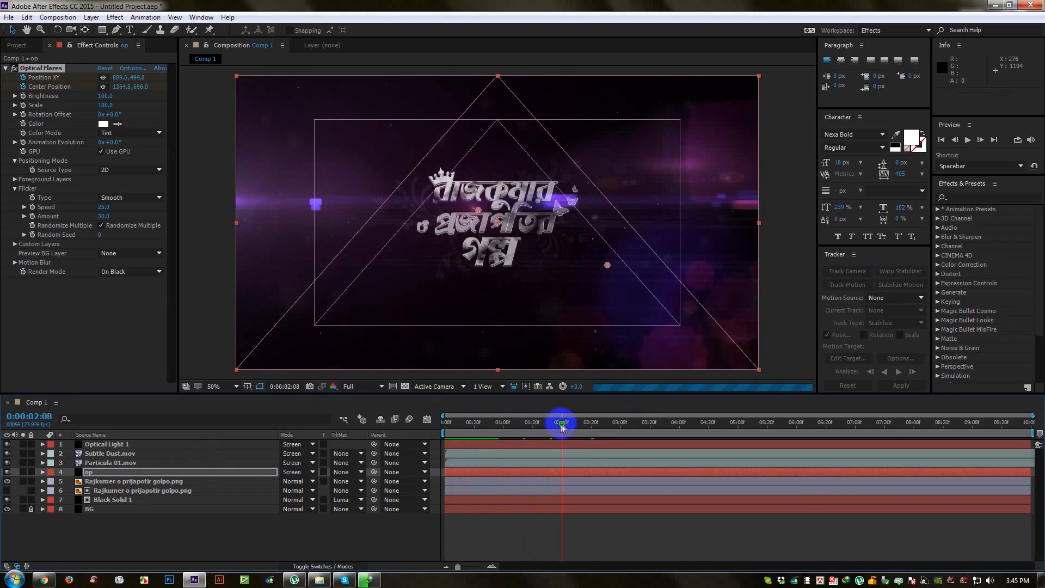
# Create an adjustment layer directly above the upper Rajkumer o prijapotir golpo.png logo layer
pyautogui.click(121, 492)
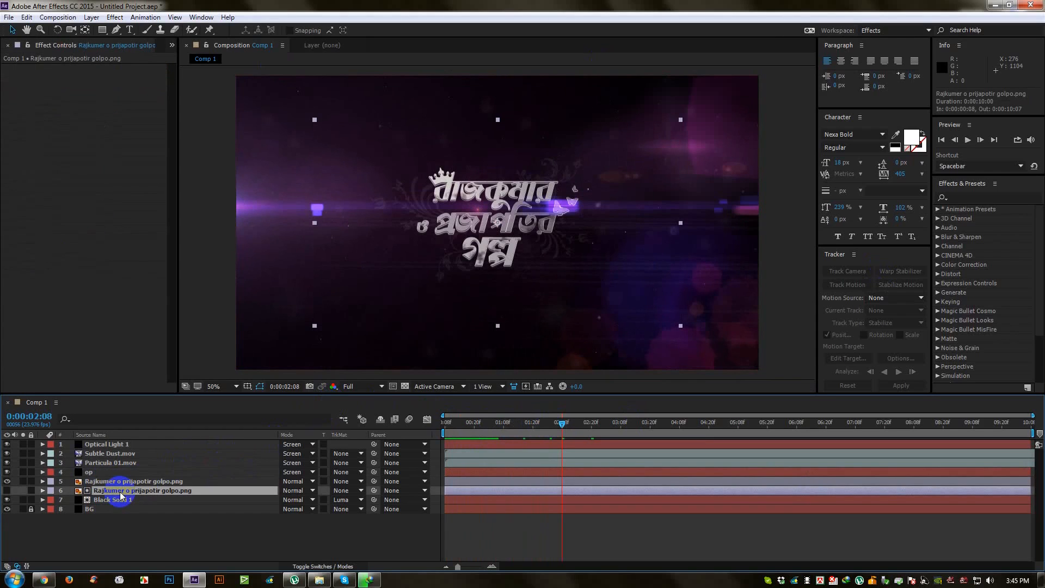
pyautogui.click(120, 481)
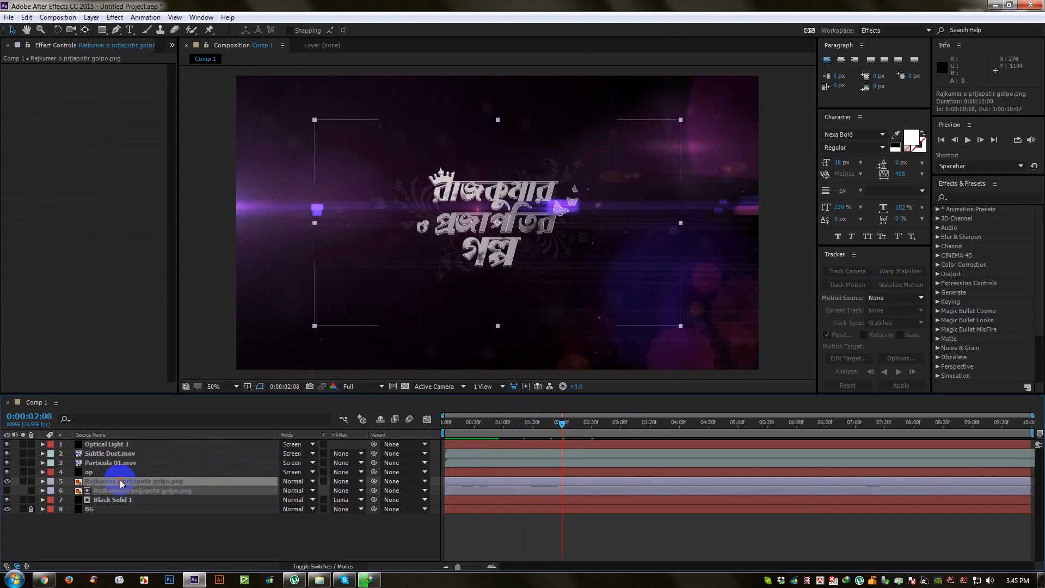
pyautogui.rightClick(154, 519)
pyautogui.moveTo(264, 413)
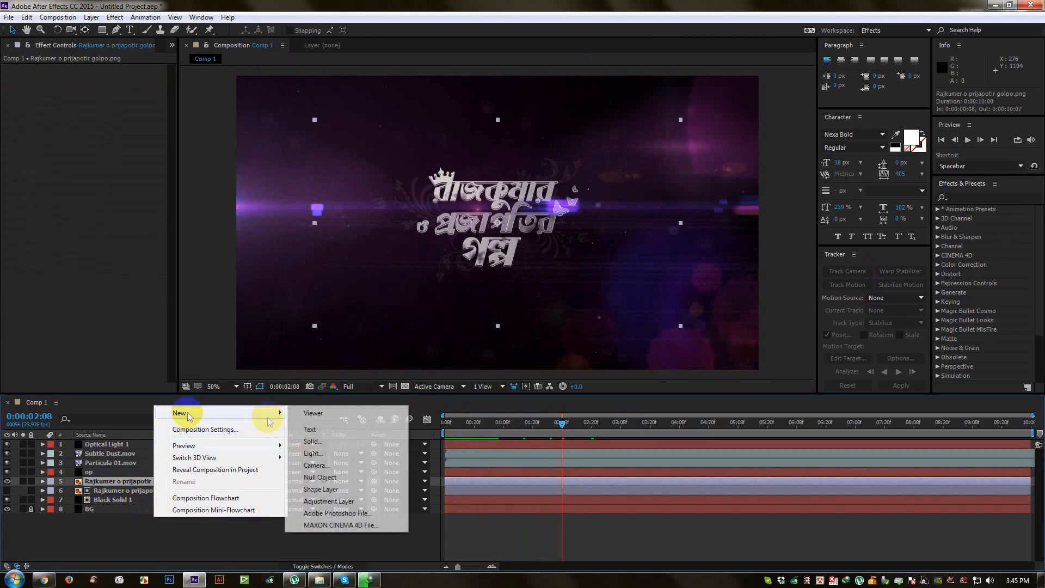
pyautogui.click(327, 501)
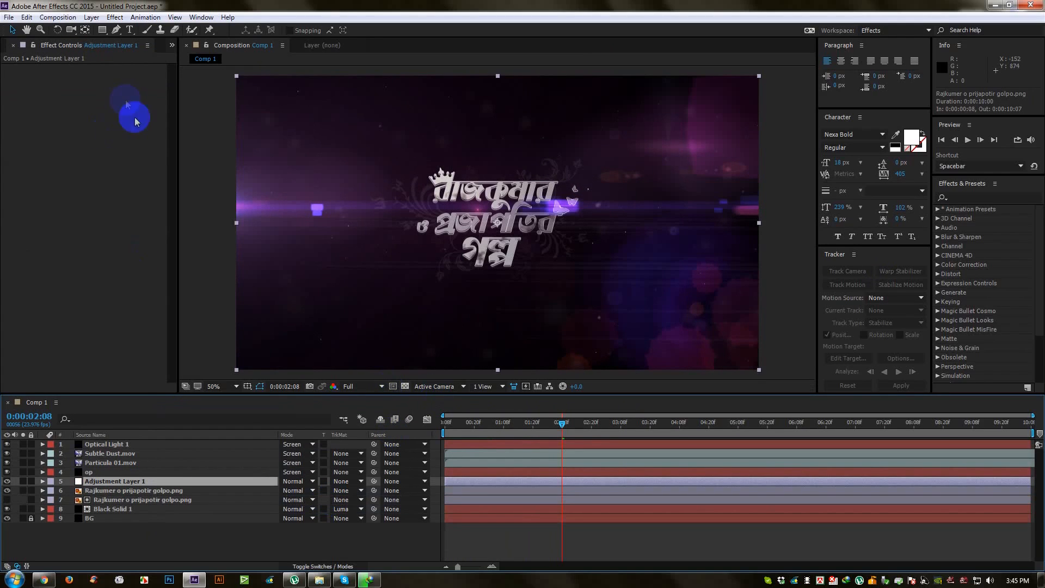
# Open the list of effect categories for the new adjustment layer
pyautogui.click(114, 17)
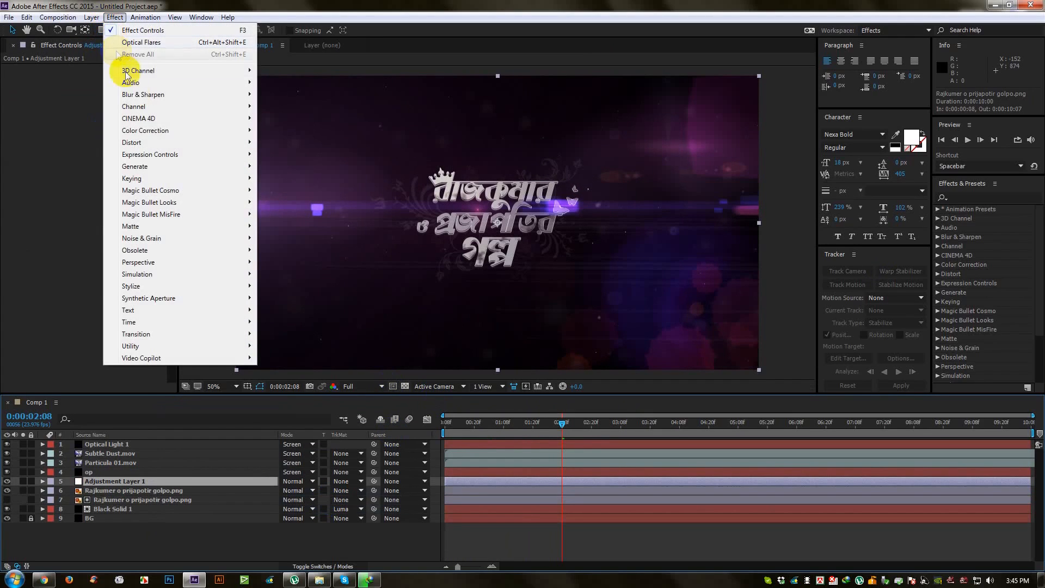
# Apply a Photo Filter effect to Adjustment Layer 1, using the Magenta filter with a density of 56%
pyautogui.moveTo(155, 134)
pyautogui.click(291, 441)
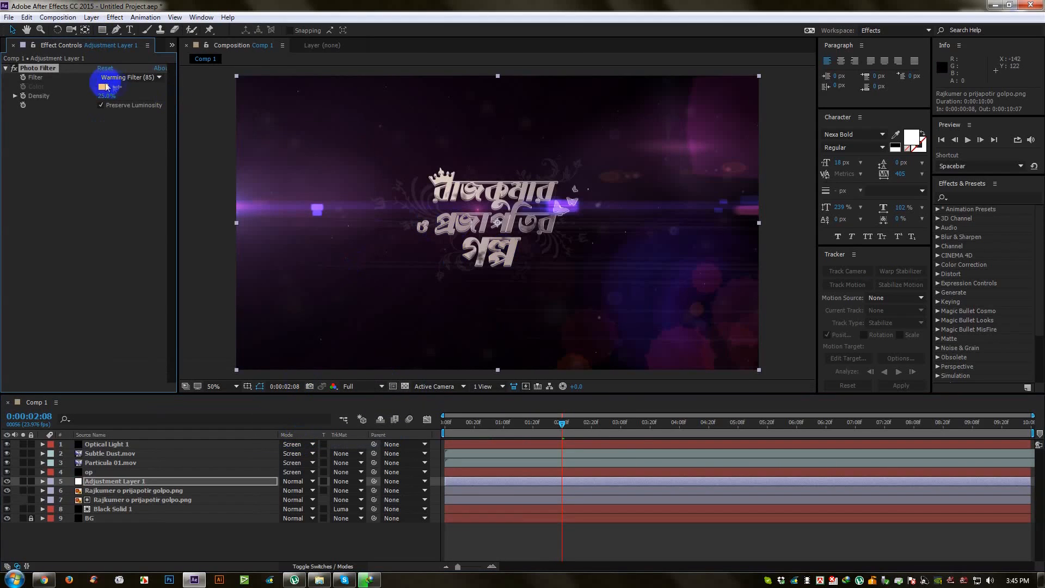
pyautogui.click(112, 79)
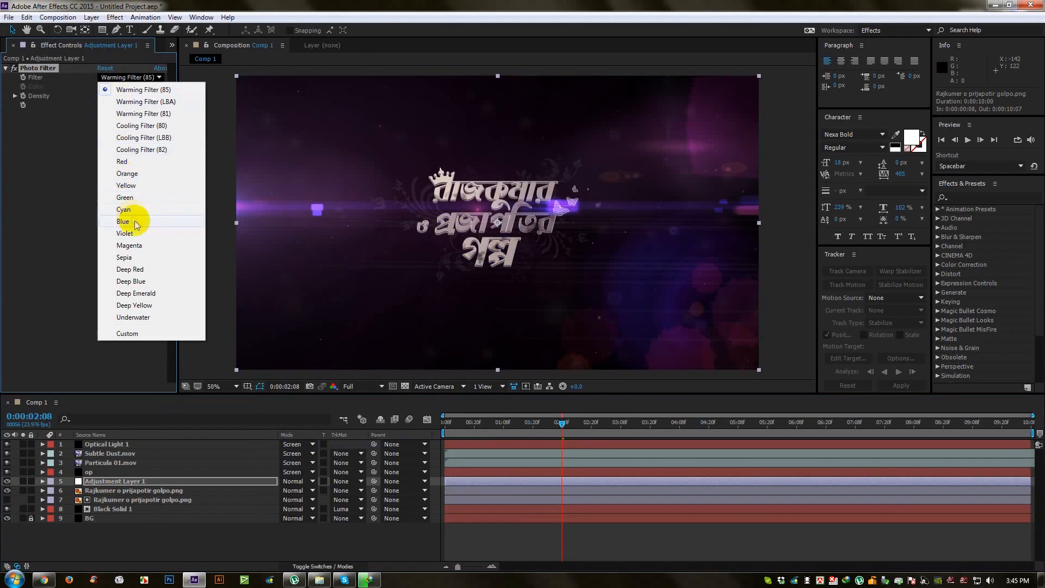
pyautogui.click(139, 246)
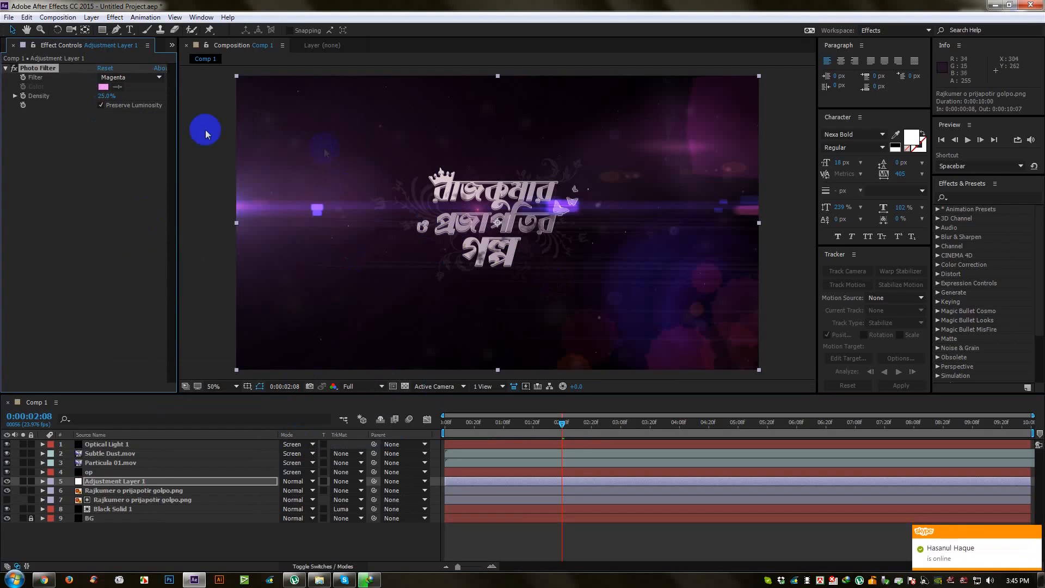
pyautogui.moveTo(101, 96); pyautogui.dragTo(117, 95)
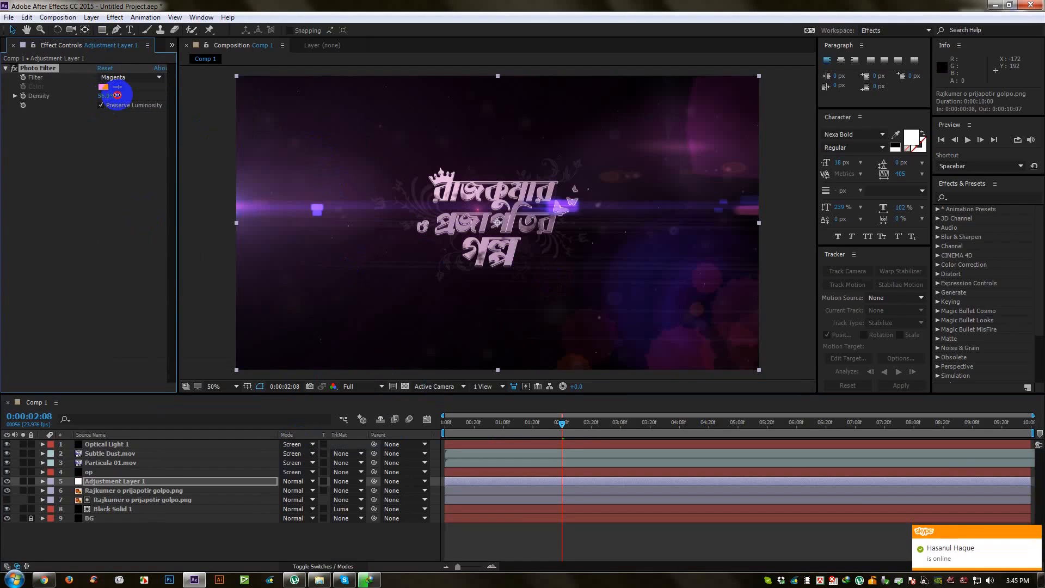
# Move the current time to 0:00:04:20 and show the title/action safe guides in the composition
pyautogui.moveTo(474, 427); pyautogui.dragTo(714, 434)
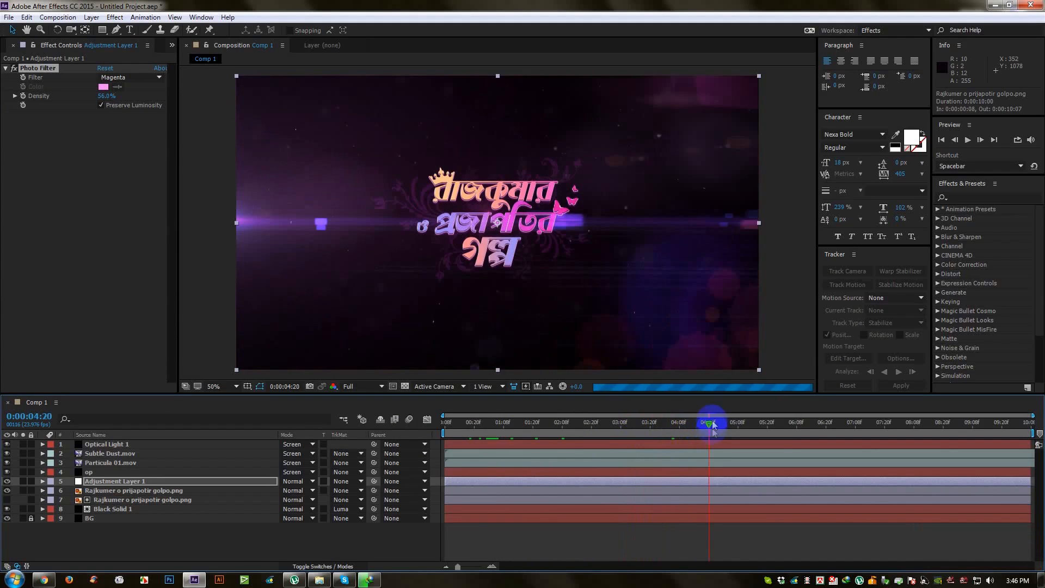
pyautogui.rightClick(280, 523)
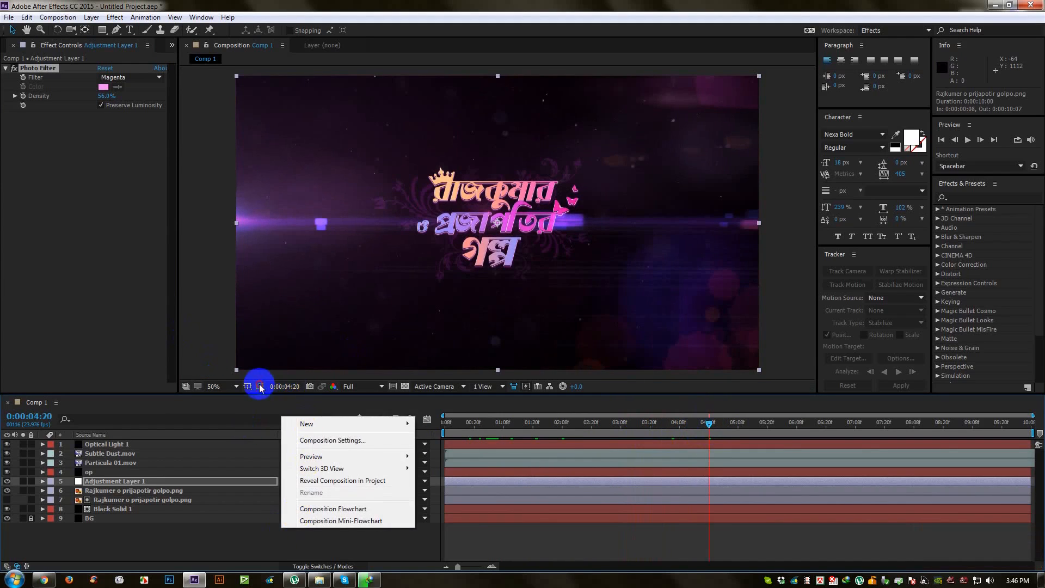
pyautogui.click(253, 386)
pyautogui.click(253, 387)
pyautogui.click(253, 400)
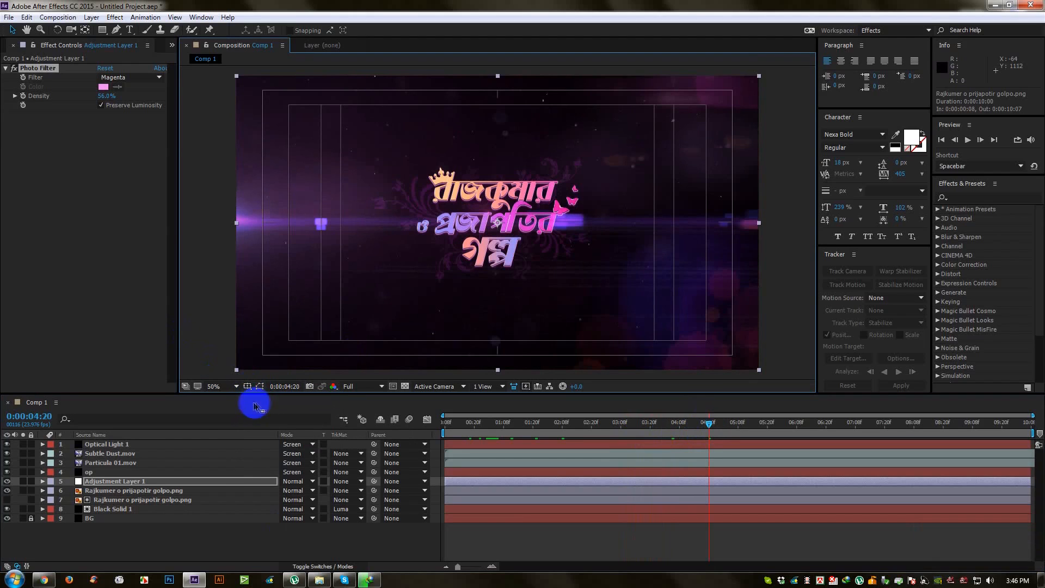
# Create a new black solid layer directly above Optical Light 1, at the top of the layer stack
pyautogui.click(149, 443)
pyautogui.rightClick(201, 554)
pyautogui.moveTo(226, 447)
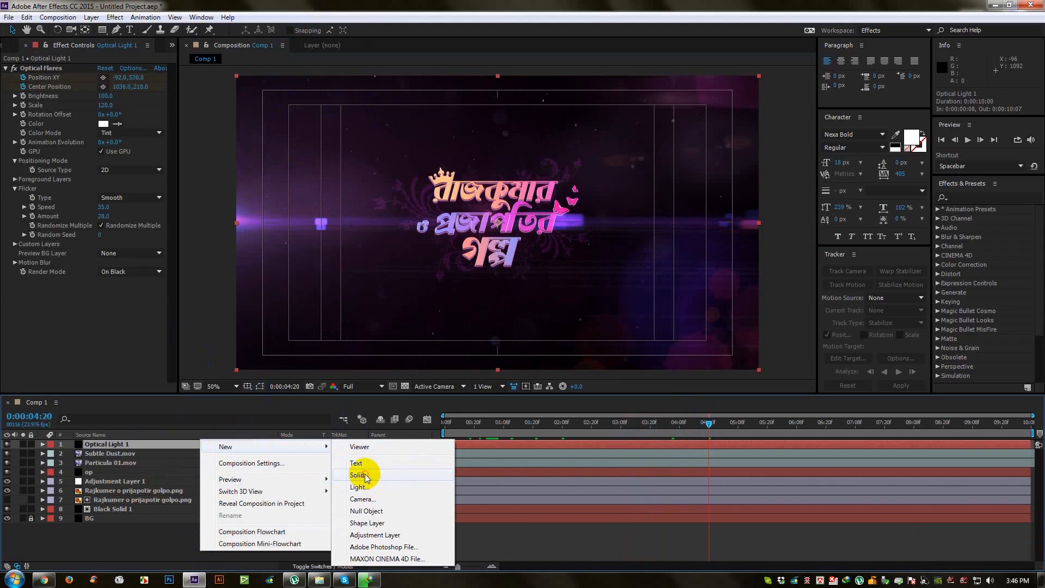
pyautogui.click(359, 475)
pyautogui.click(684, 375)
# Draw a full-width rectangular mask on the black solid between the upper and lower title-safe lines, and invert it to form letterbox bars
pyautogui.click(104, 31)
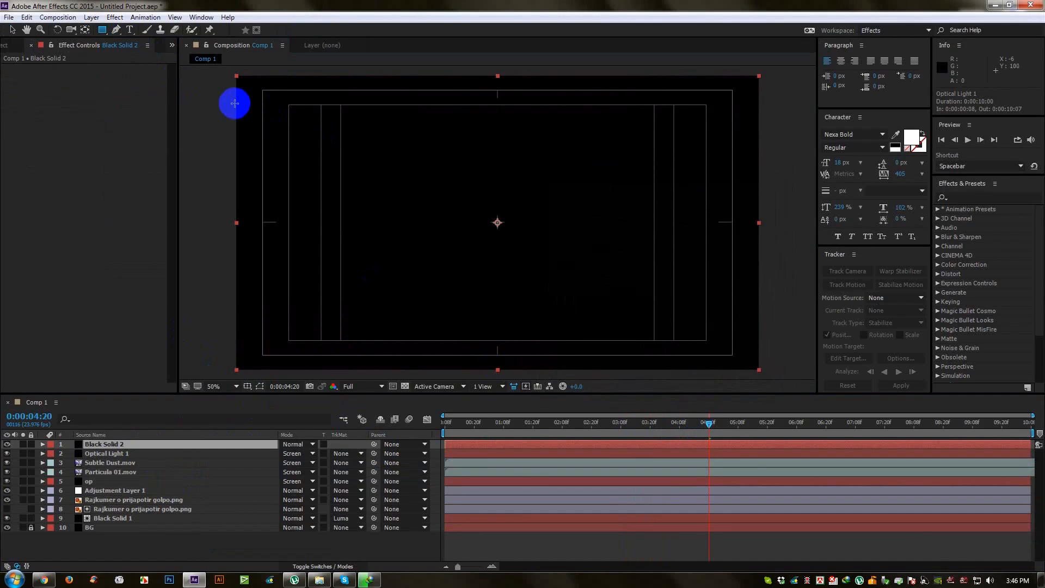
pyautogui.moveTo(235, 105); pyautogui.dragTo(772, 340)
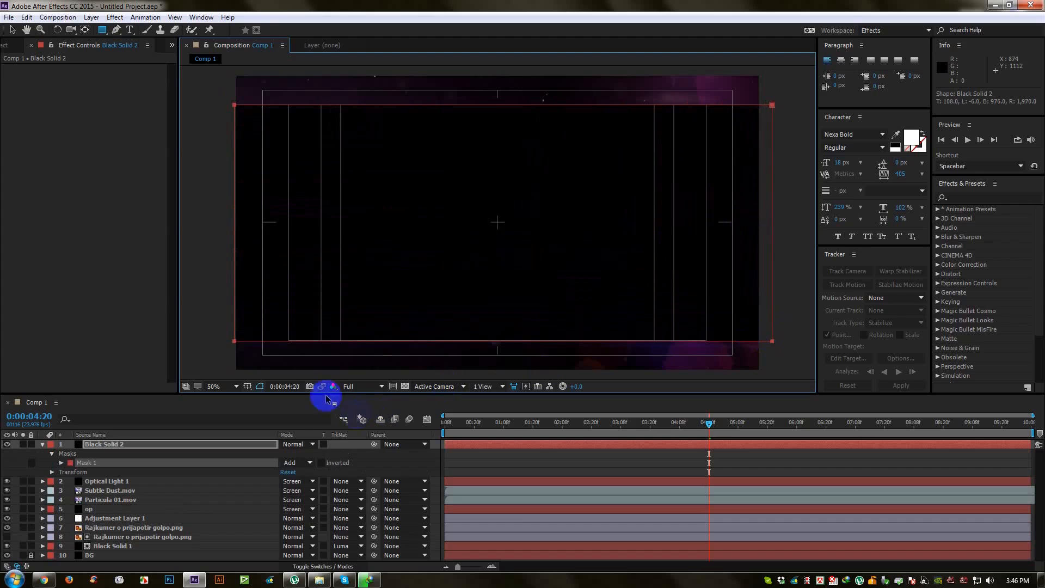
pyautogui.click(248, 386)
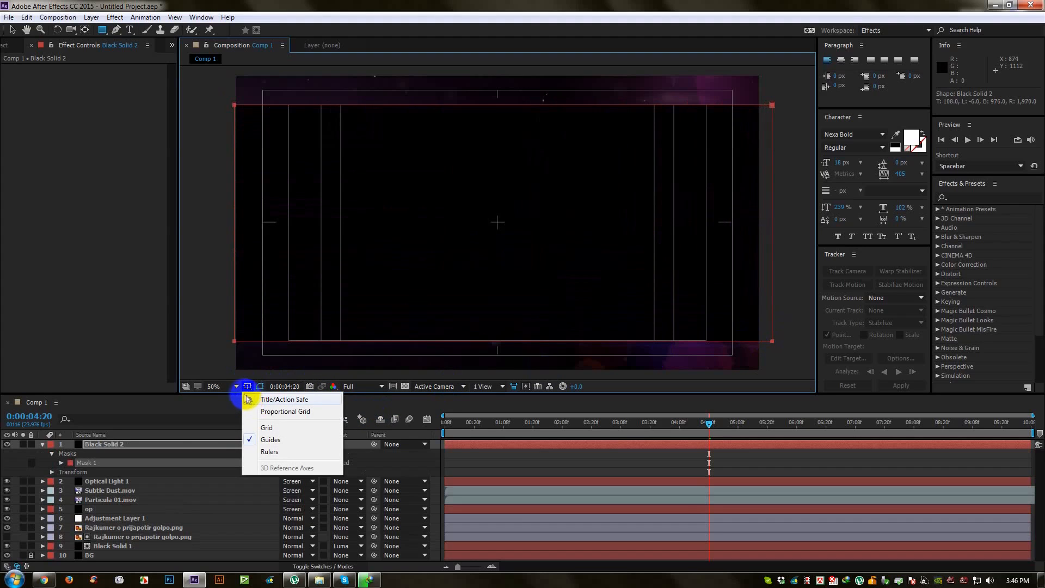
pyautogui.click(159, 451)
pyautogui.click(310, 462)
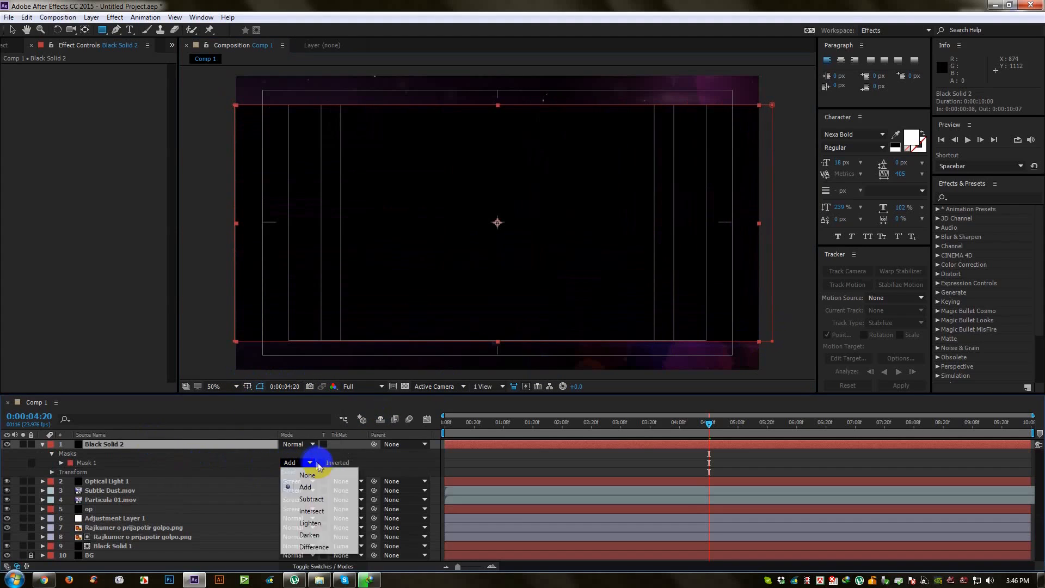
pyautogui.click(321, 463)
# Return to the Selection tool, deselect the black solid and hide the title/action safe guides
pyautogui.click(12, 32)
pyautogui.click(25, 47)
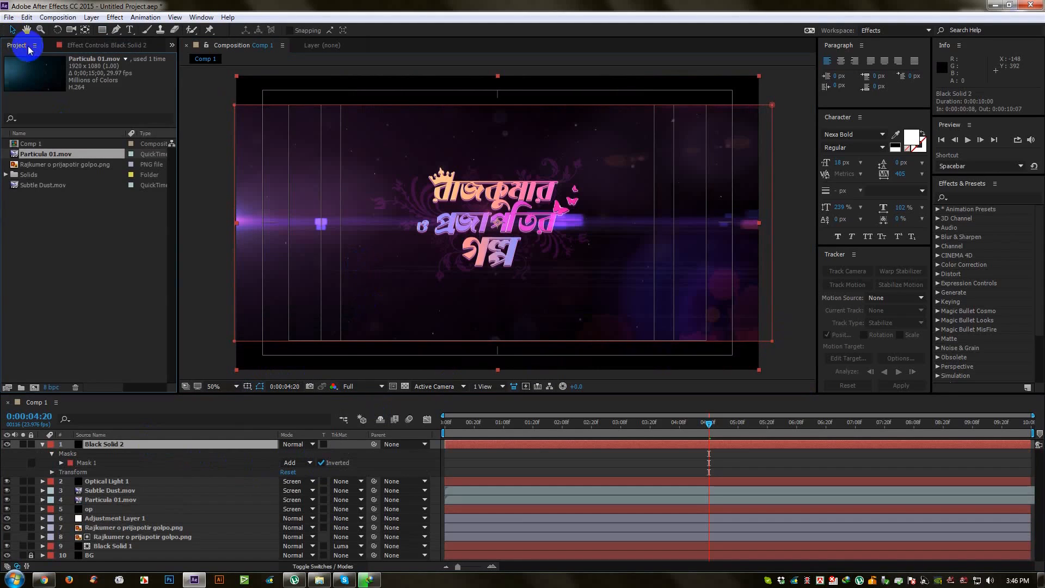
pyautogui.click(735, 285)
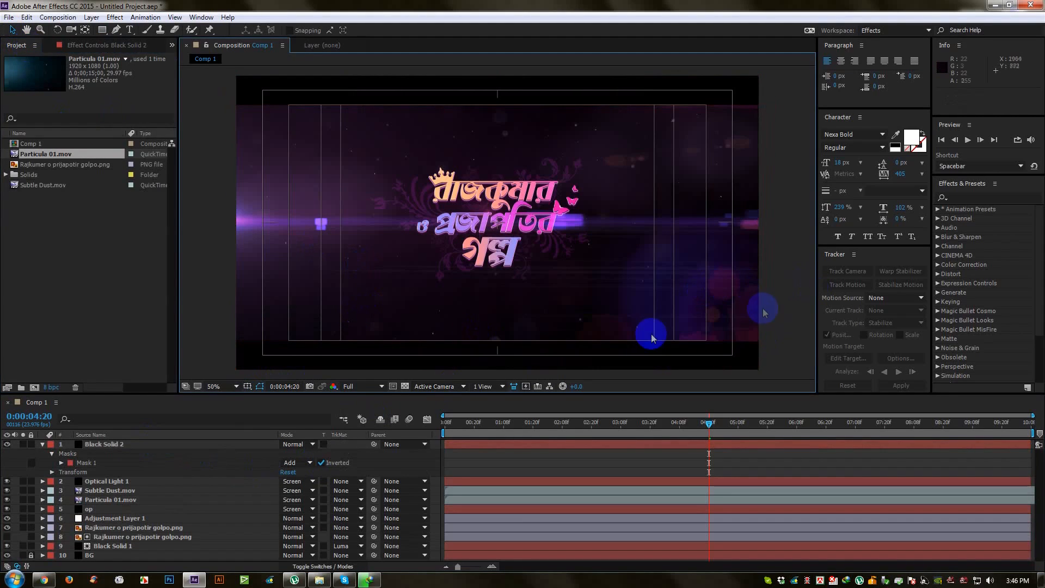
pyautogui.click(248, 386)
pyautogui.click(251, 400)
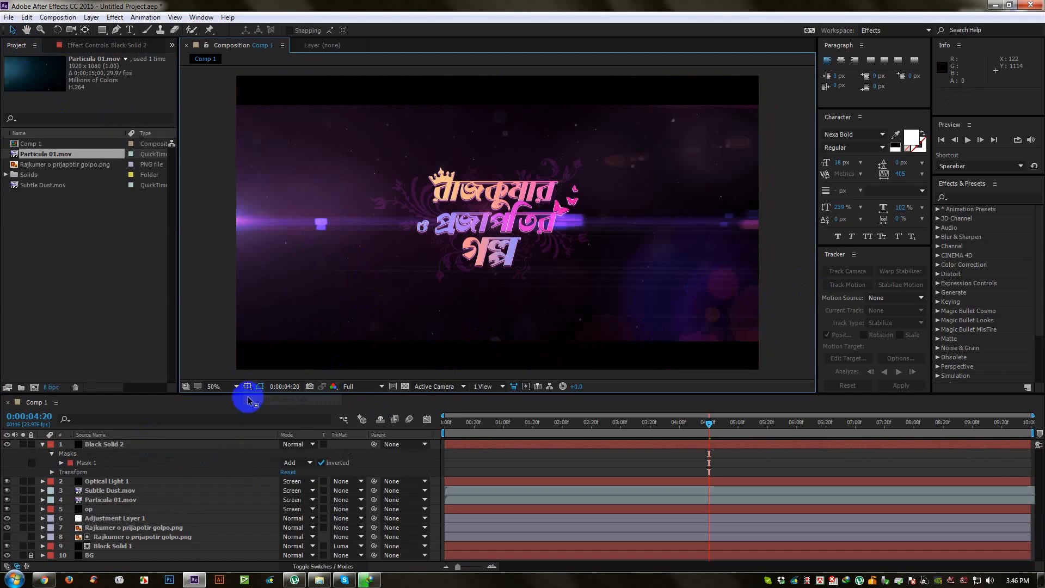
# Preview the letterboxed title animation, collapse the Black Solid 2 layer's properties and move the current time to 0:00:02:01
pyautogui.press('space')
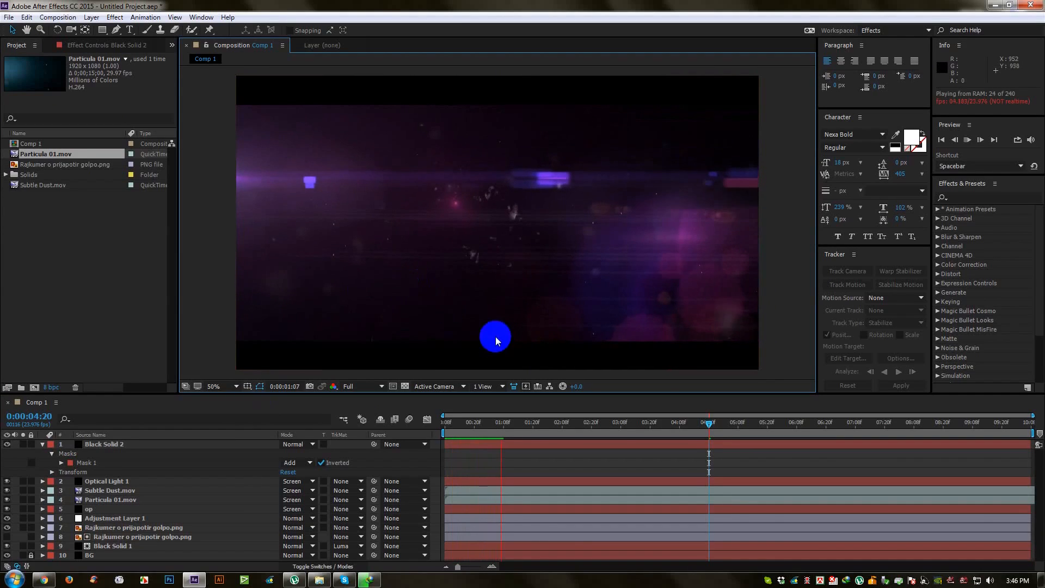
pyautogui.click(49, 444)
pyautogui.click(43, 444)
pyautogui.click(42, 444)
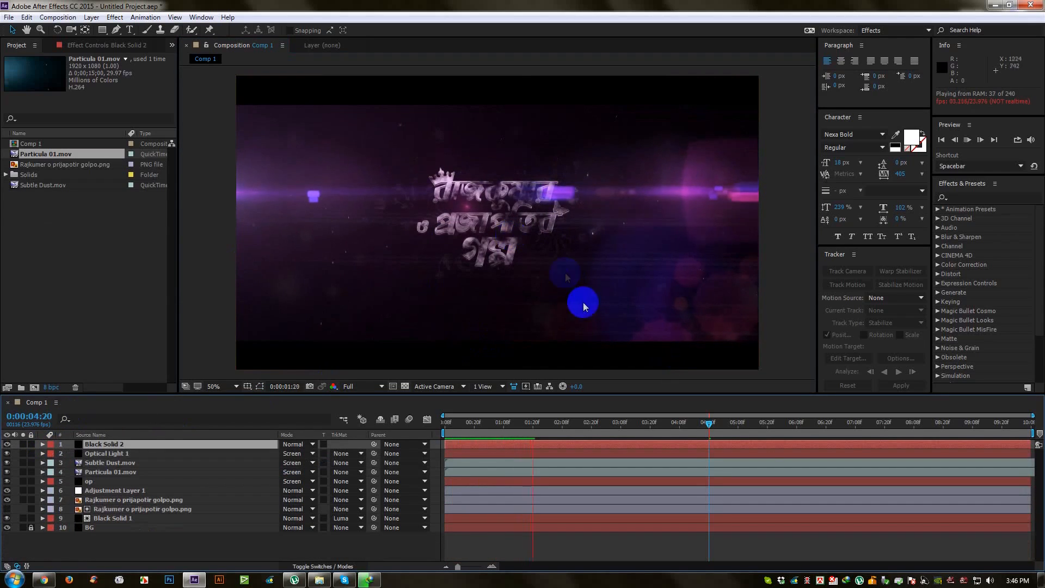
pyautogui.moveTo(517, 428); pyautogui.dragTo(545, 424)
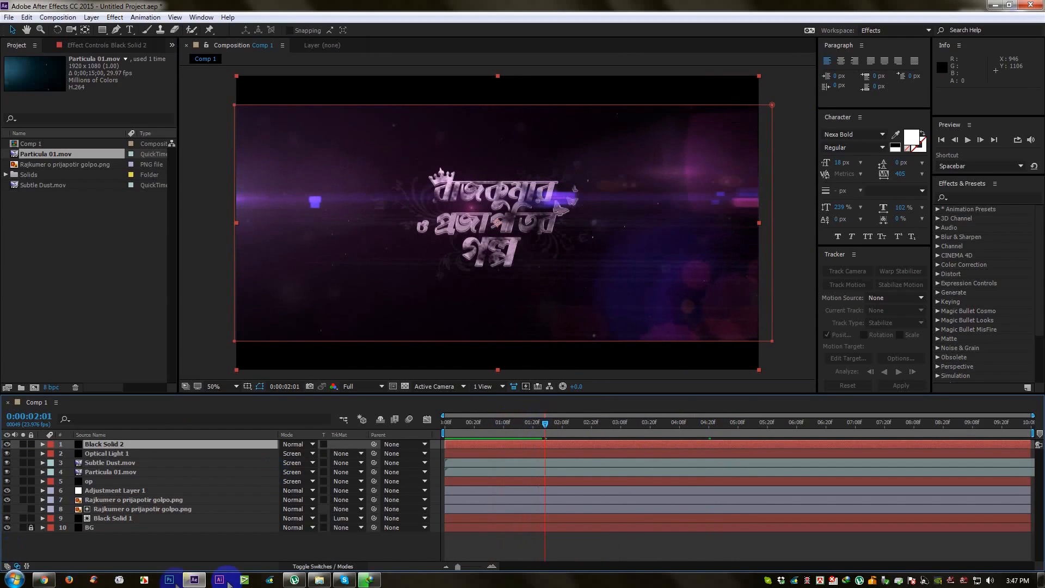
# Switch to Windows Explorer and open the Smoke folder of Action Movie Essentials within Video Editing Resources
pyautogui.click(319, 580)
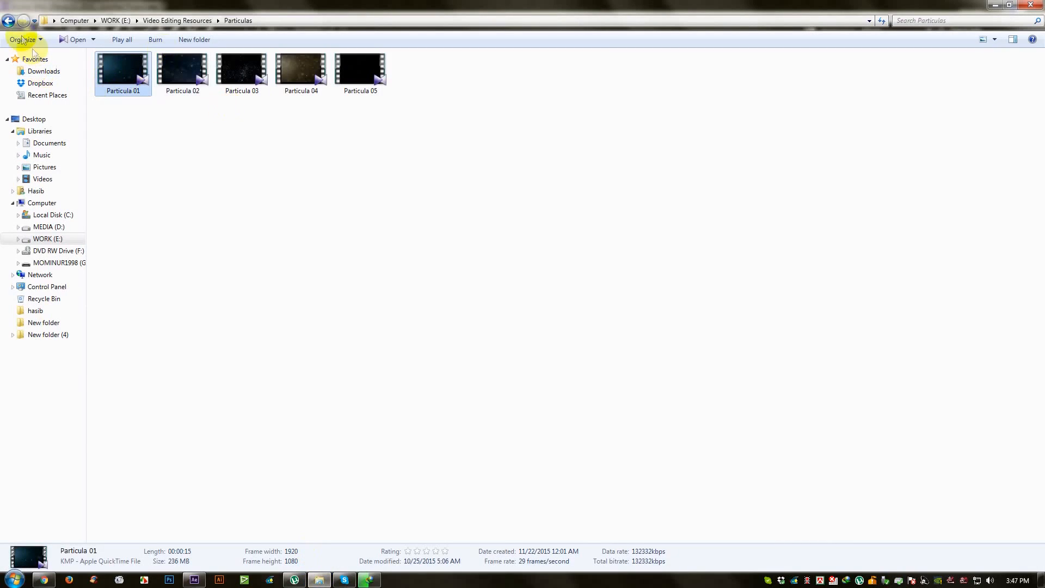
pyautogui.click(8, 22)
pyautogui.doubleClick(123, 82)
pyautogui.doubleClick(129, 73)
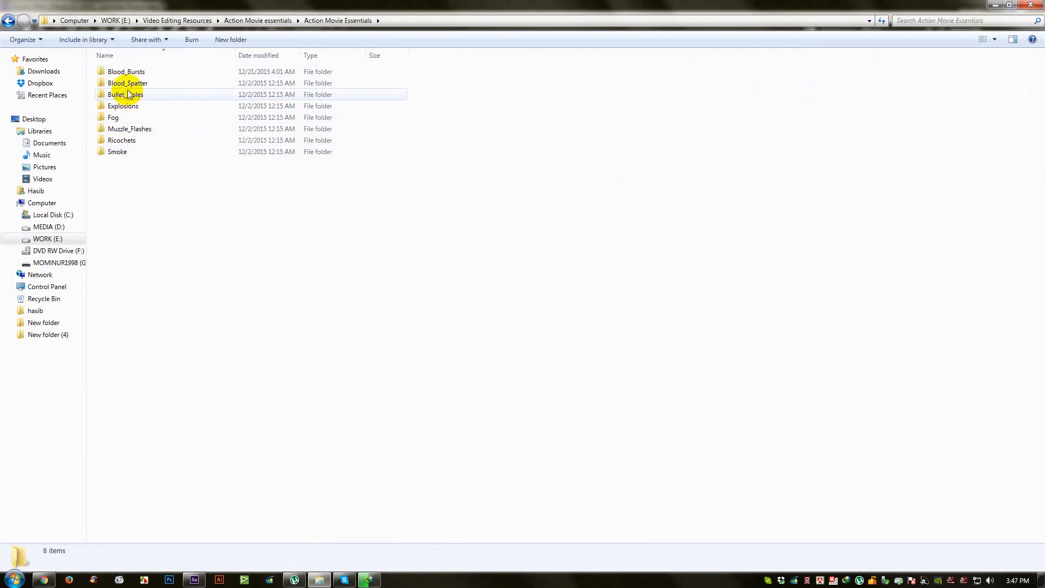
pyautogui.doubleClick(133, 152)
# Preview the FireSmoke, JarHead_Smoke, SmokeMyst, SoftSmoke and DarkSmoke clips, and close the player
pyautogui.doubleClick(200, 93)
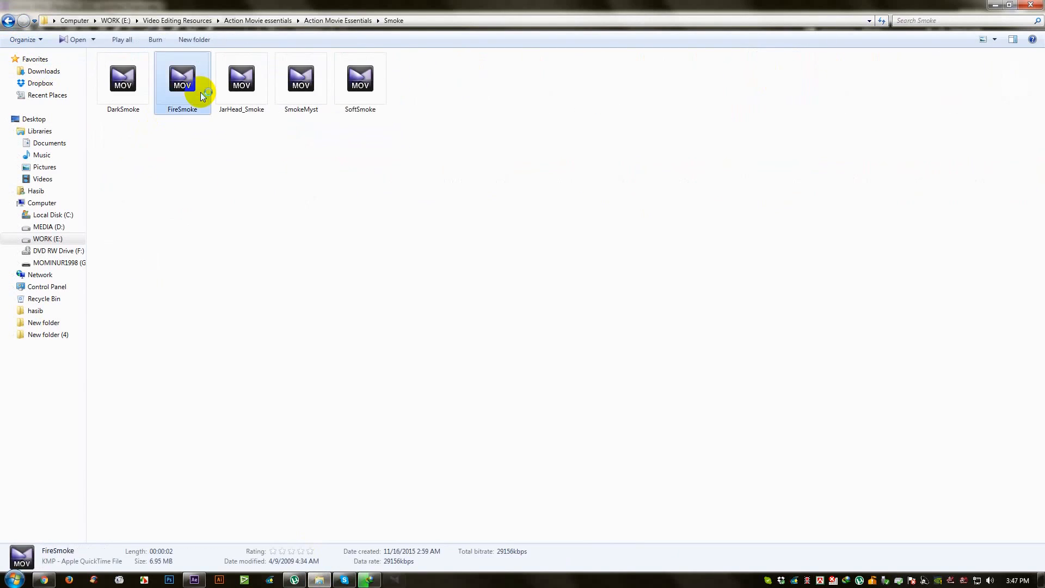
pyautogui.click(225, 89)
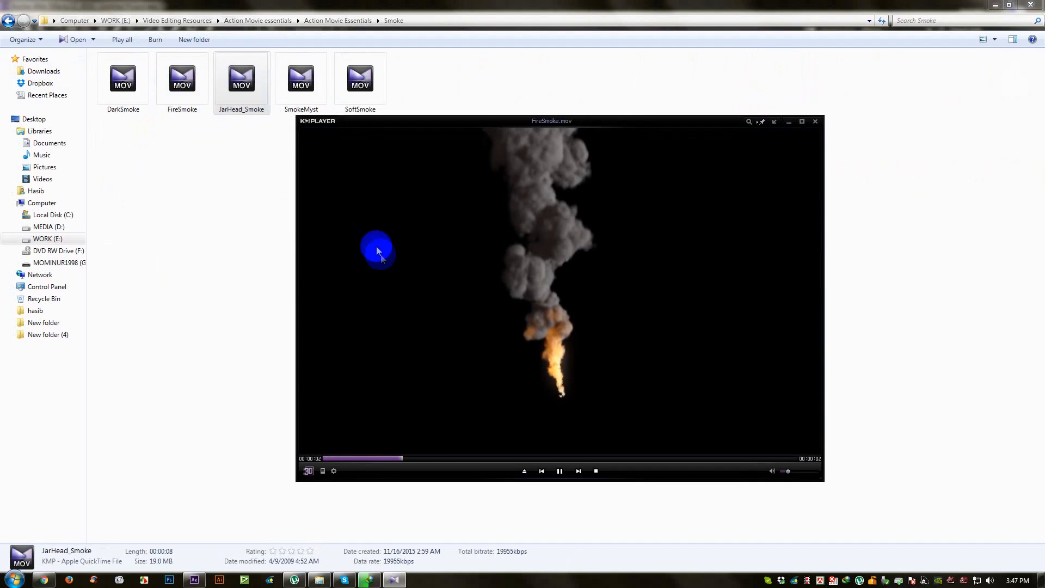
pyautogui.press('Return')
pyautogui.click(289, 93)
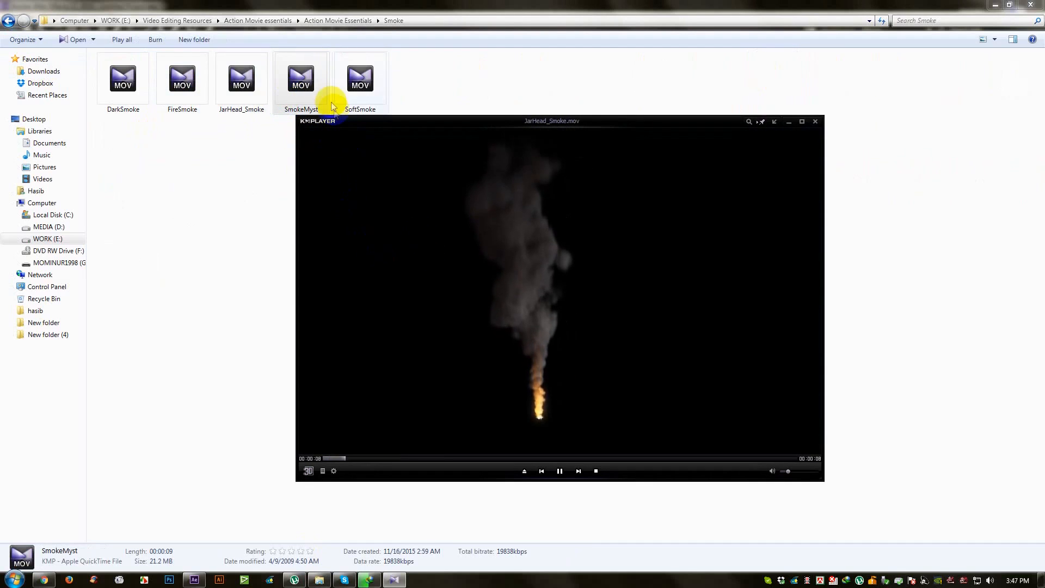
pyautogui.doubleClick(355, 93)
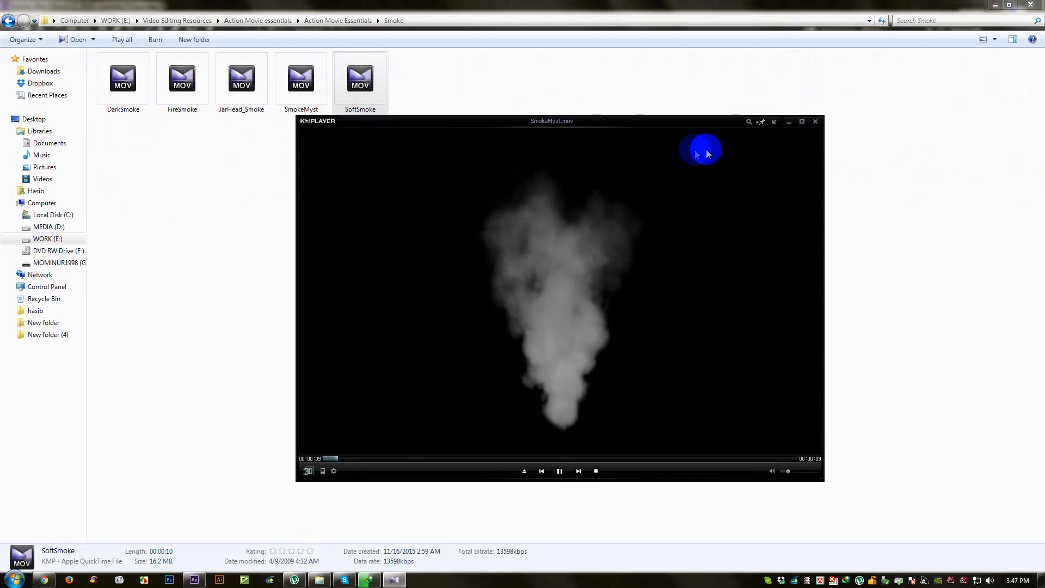
pyautogui.moveTo(123, 82); pyautogui.dragTo(711, 140)
pyautogui.click(815, 121)
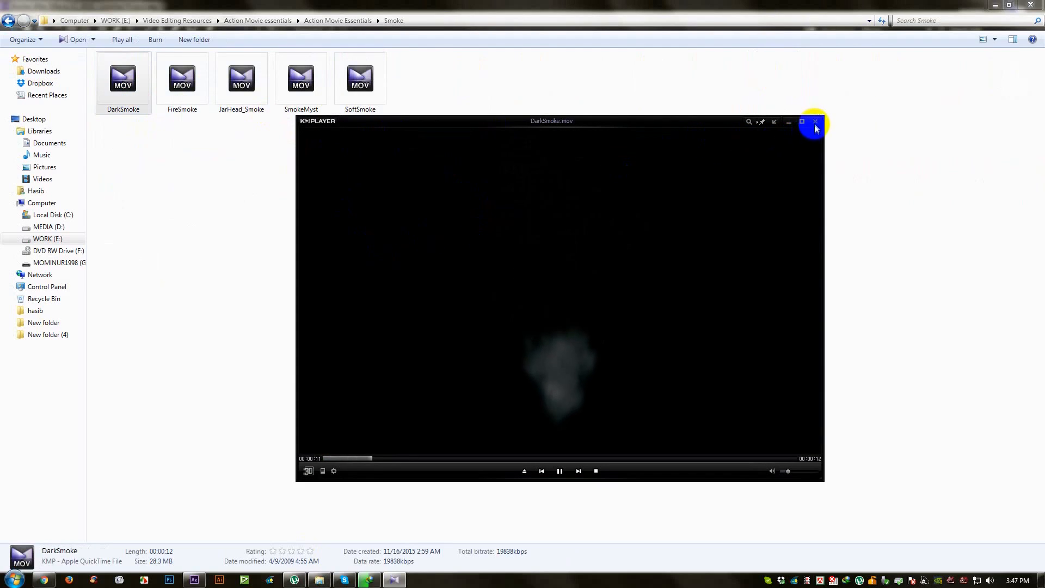
# Leave the Smoke folder and open the MICROSOFT folder inside SOFTWARE on the MEDIA (D:) drive
pyautogui.press('BackSpace')
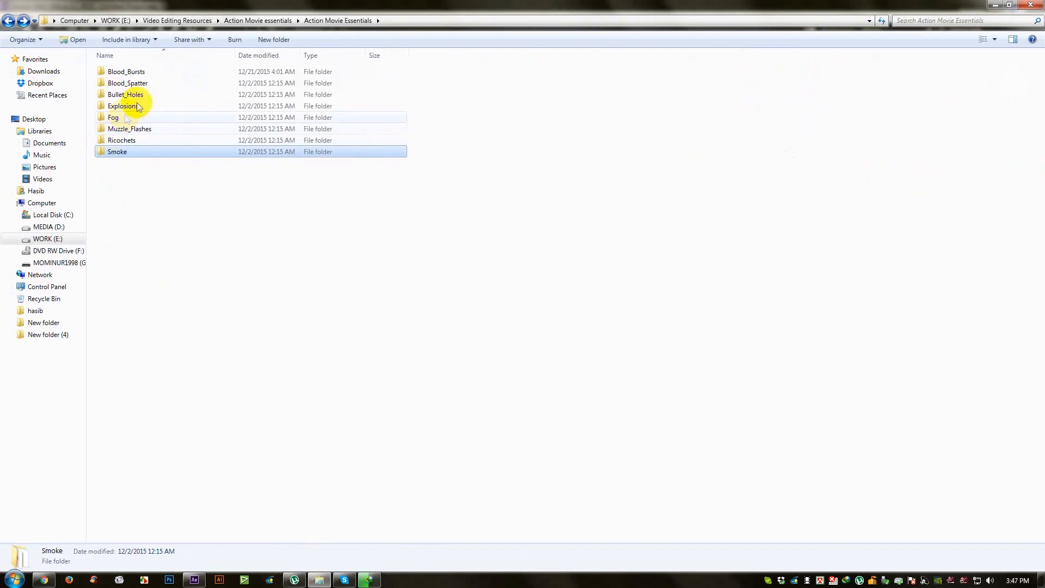
pyautogui.press('BackSpace')
pyautogui.press('BackSpace')
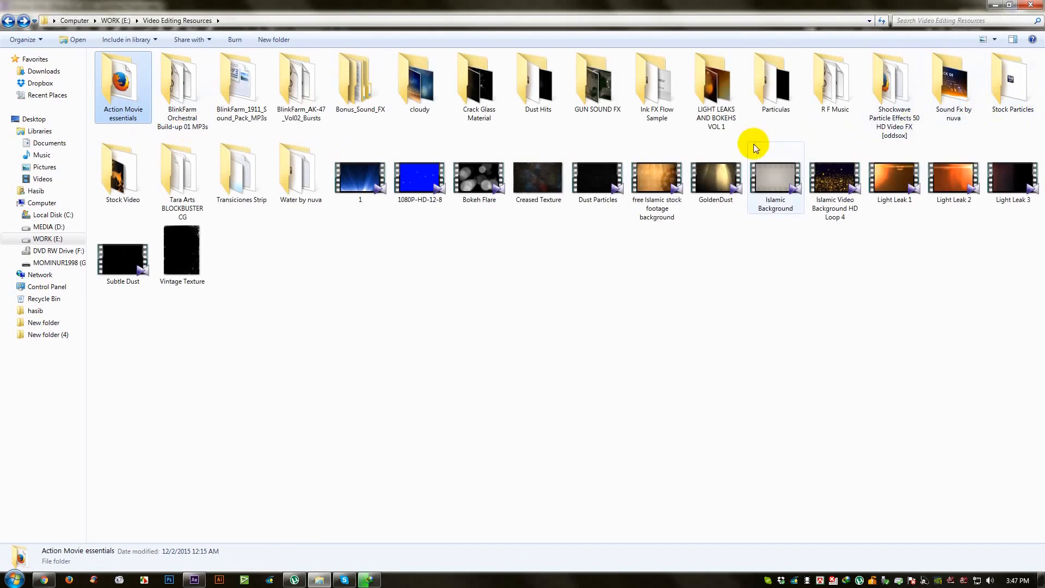
pyautogui.press('BackSpace')
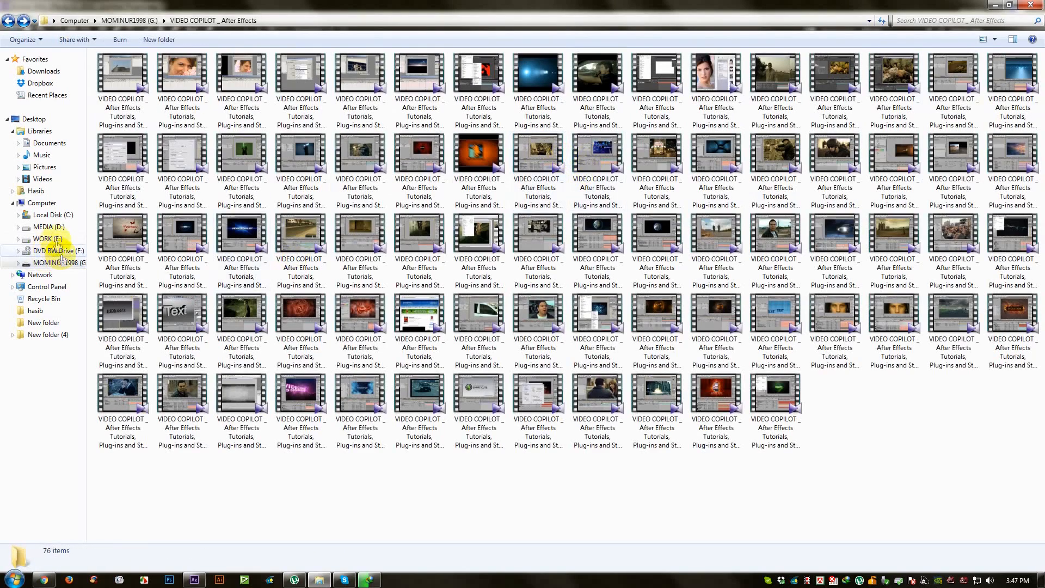
pyautogui.click(48, 226)
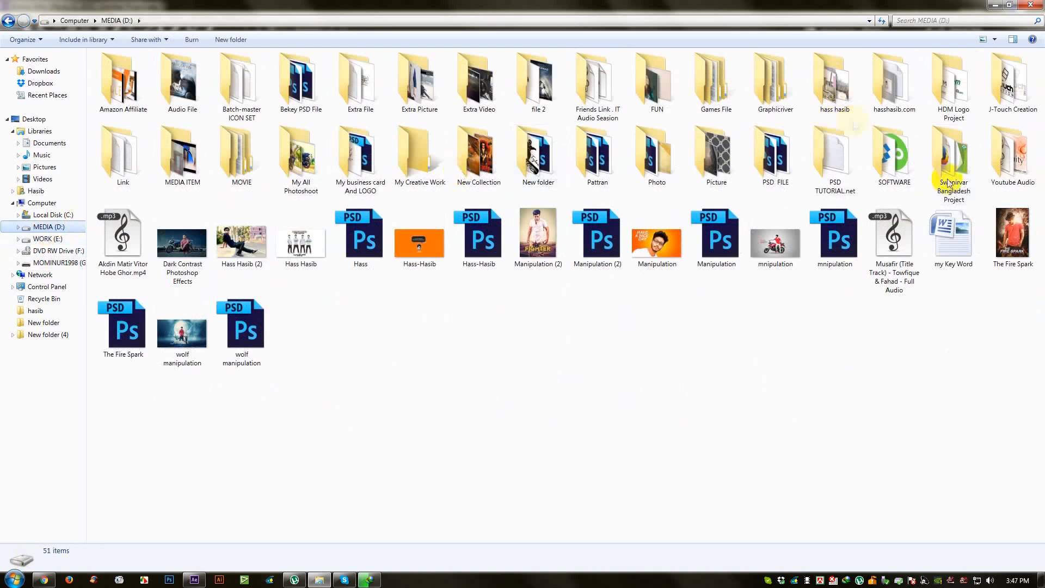
pyautogui.click(901, 159)
pyautogui.doubleClick(901, 159)
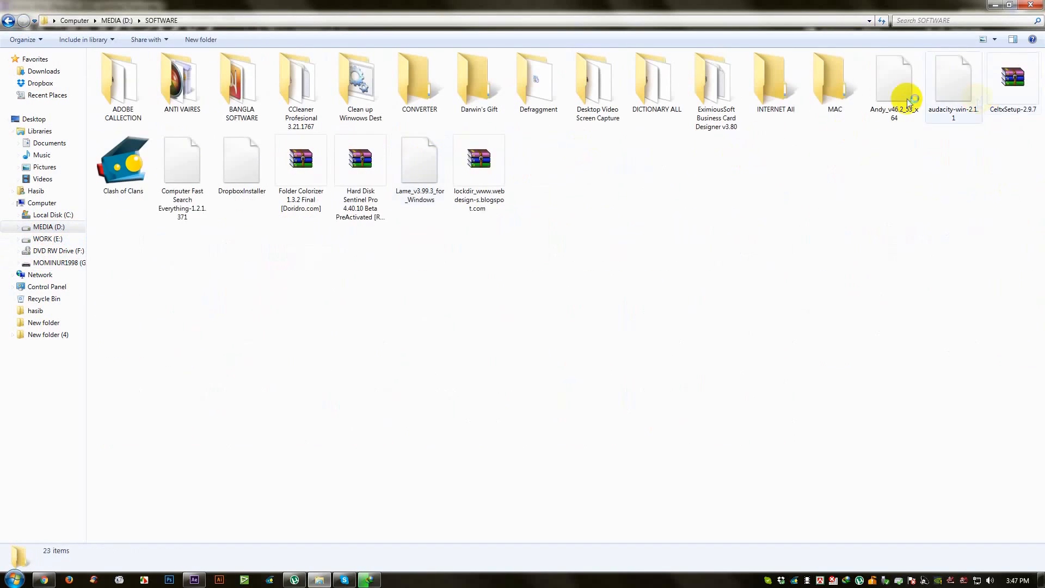
pyautogui.doubleClick(1029, 97)
pyautogui.click(243, 89)
pyautogui.doubleClick(244, 87)
pyautogui.press('BackSpace')
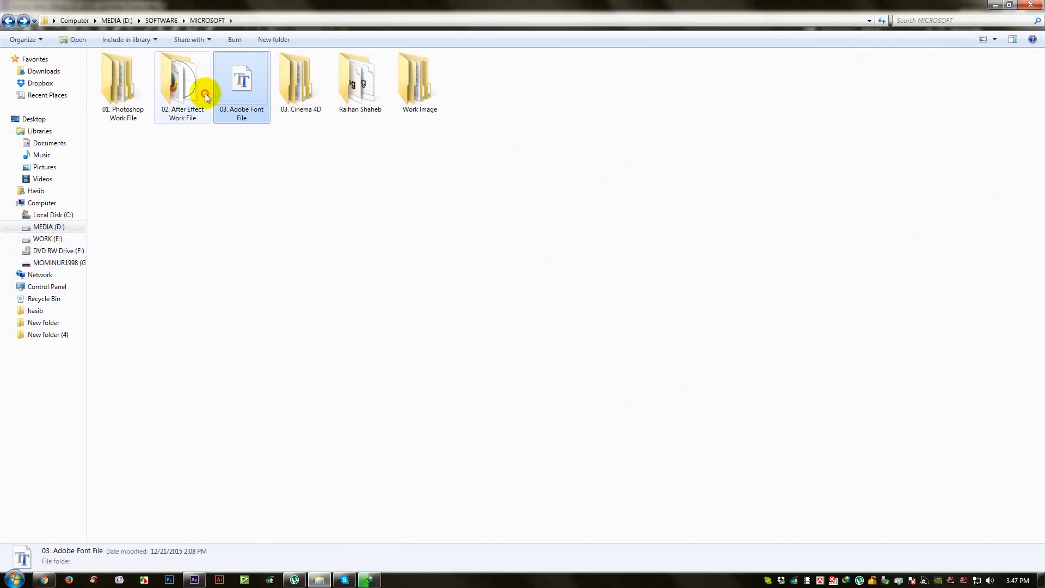
# Open the 14. Smoke folder of Action_Essentials_2K_D1-A, found under 02. After Effect Work File and AE PLA.txt
pyautogui.doubleClick(206, 90)
pyautogui.doubleClick(146, 93)
pyautogui.doubleClick(146, 93)
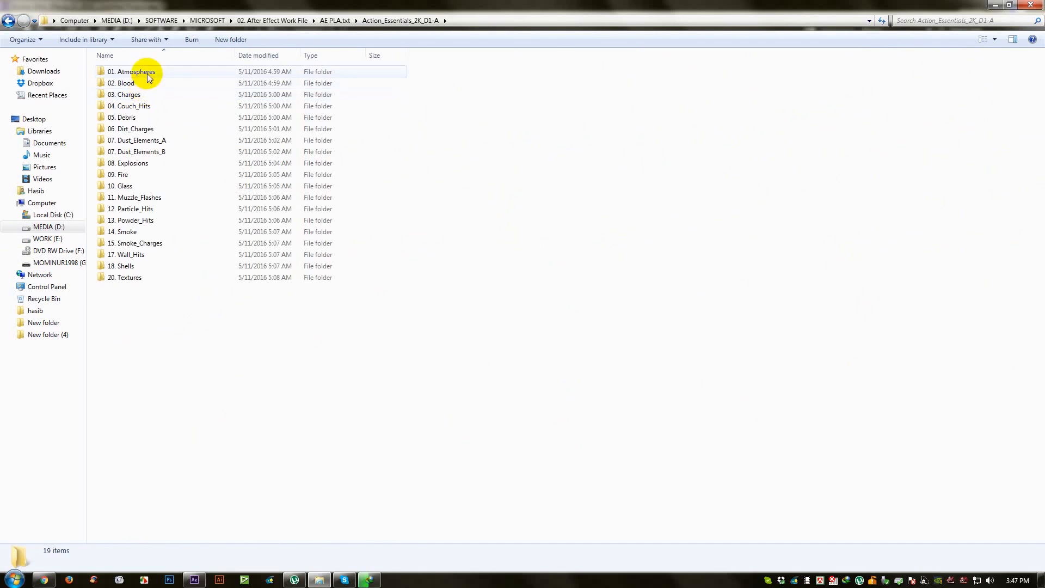
pyautogui.doubleClick(144, 233)
# Preview the Smoke_03, Wisp_01 and Smoke_02 clips to compare the smoke footage
pyautogui.doubleClick(443, 85)
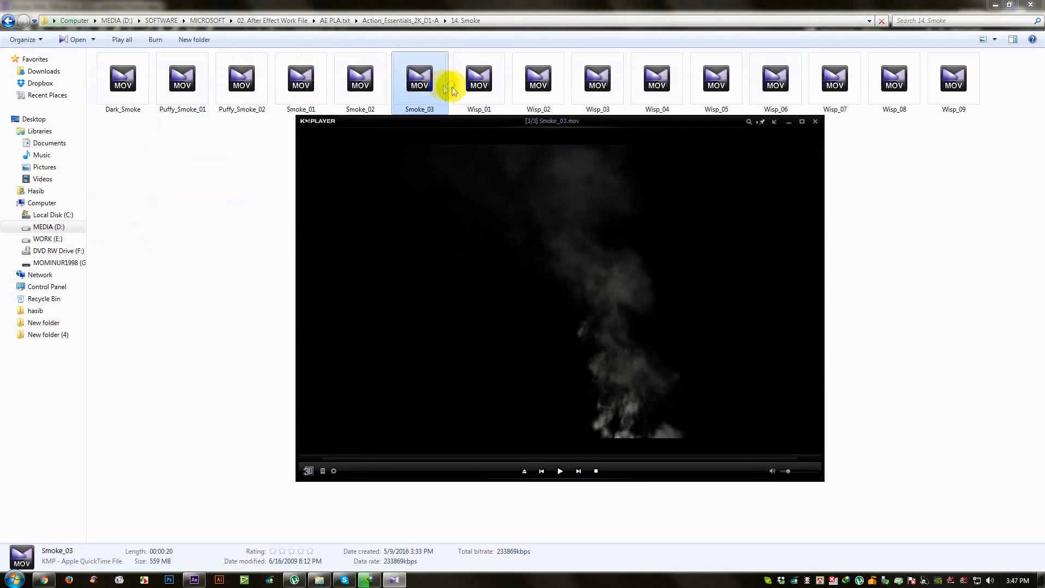
pyautogui.moveTo(460, 86)
pyautogui.mouseDown()
pyautogui.moveTo(495, 128)
pyautogui.moveTo(550, 152)
pyautogui.moveTo(542, 96)
pyautogui.mouseUp()
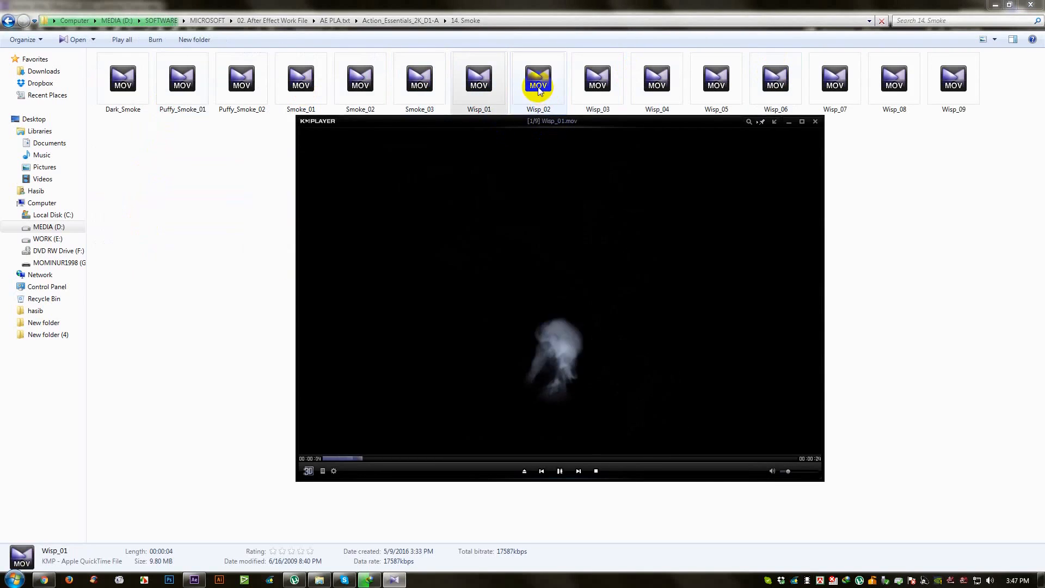
pyautogui.click(384, 108)
pyautogui.doubleClick(384, 108)
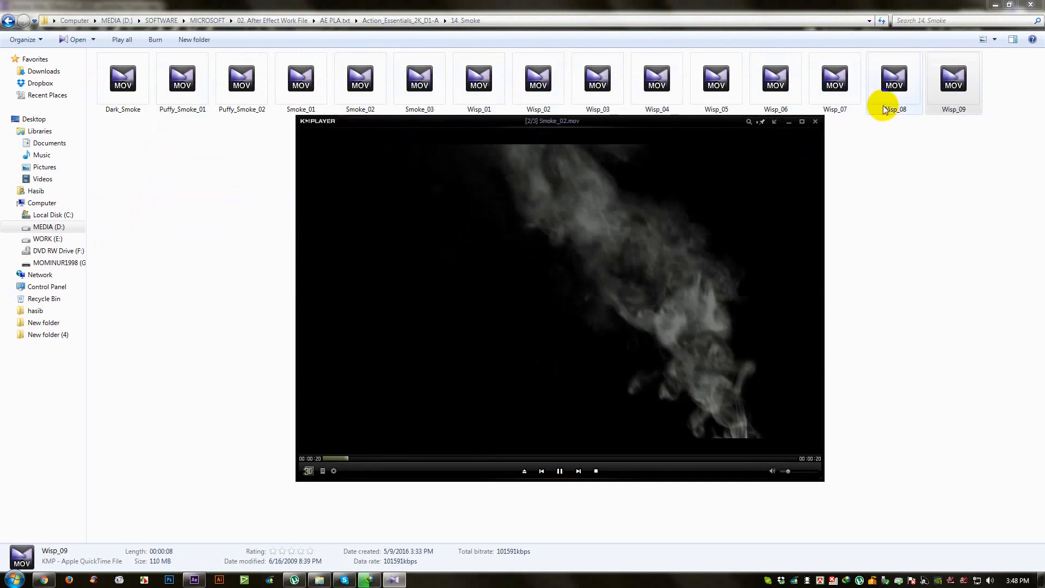
# Preview the Wisp_08, Puffy_Smoke_01 and Puffy_Smoke_02 clips to compare the smoke footage
pyautogui.doubleClick(891, 90)
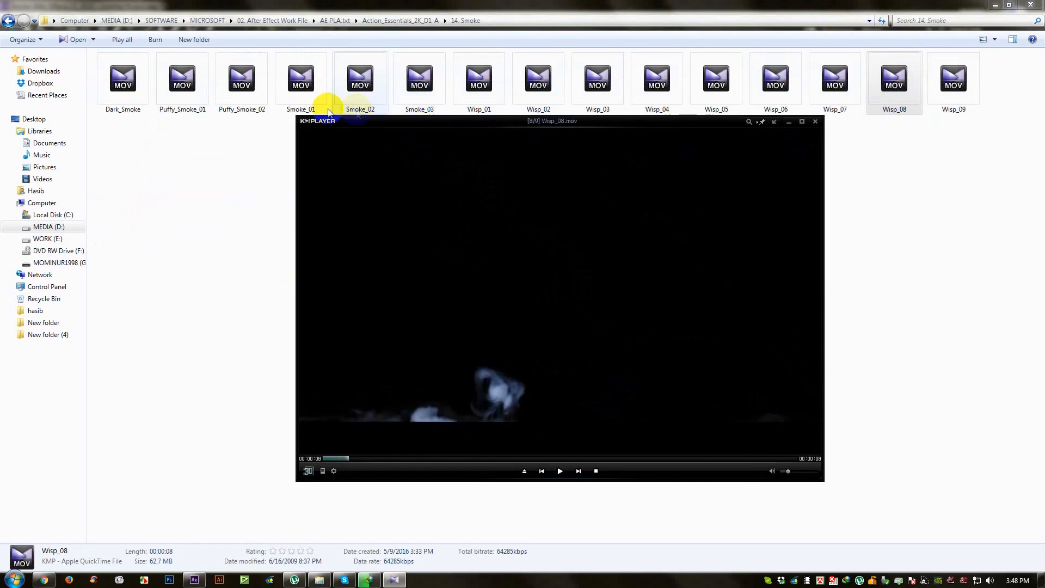
pyautogui.click(123, 87)
pyautogui.doubleClick(201, 104)
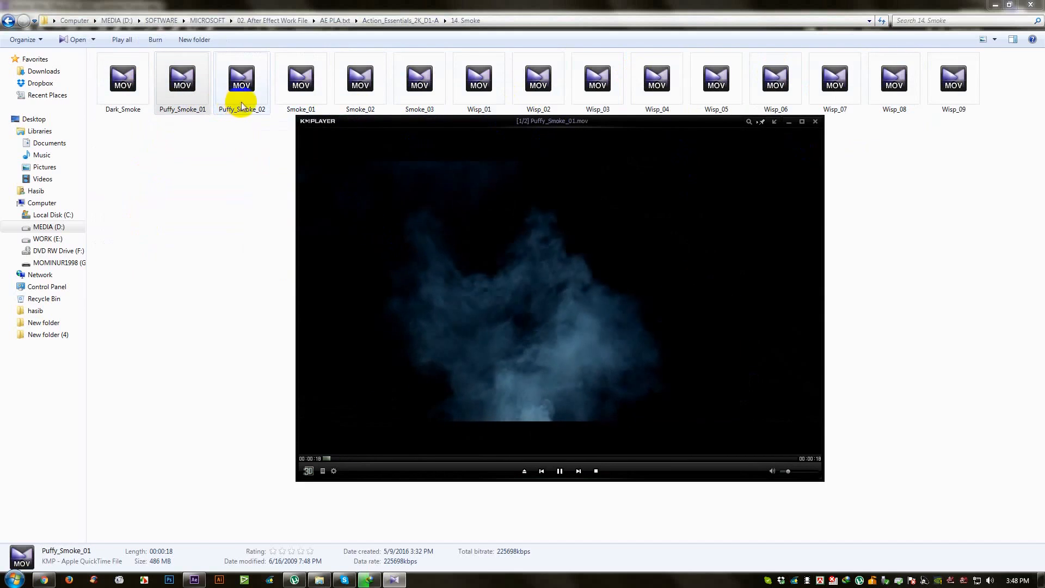
pyautogui.doubleClick(228, 107)
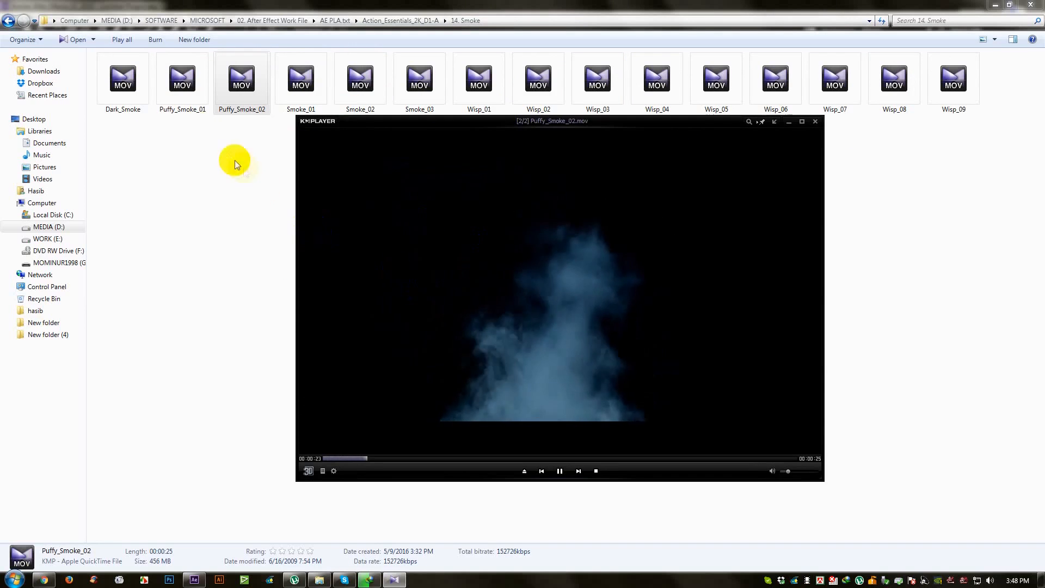
# Close the player, import Puffy_Smoke_01.mov into the After Effects project, and place it in Comp 1 directly beneath Adjustment Layer 1
pyautogui.doubleClick(182, 87)
pyautogui.click(813, 125)
pyautogui.moveTo(182, 87); pyautogui.dragTo(557, 204)
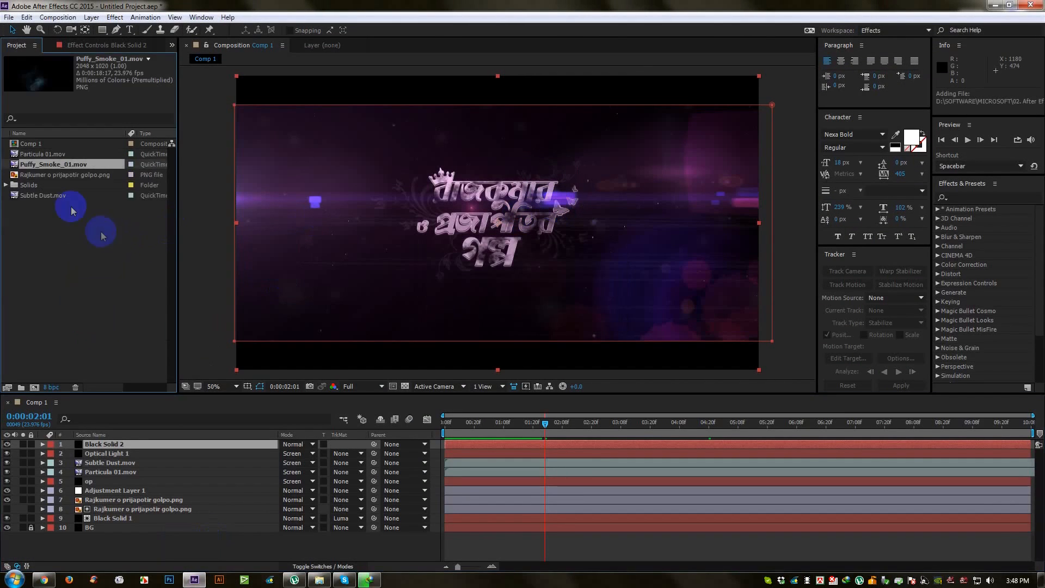
pyautogui.moveTo(44, 163); pyautogui.dragTo(511, 218)
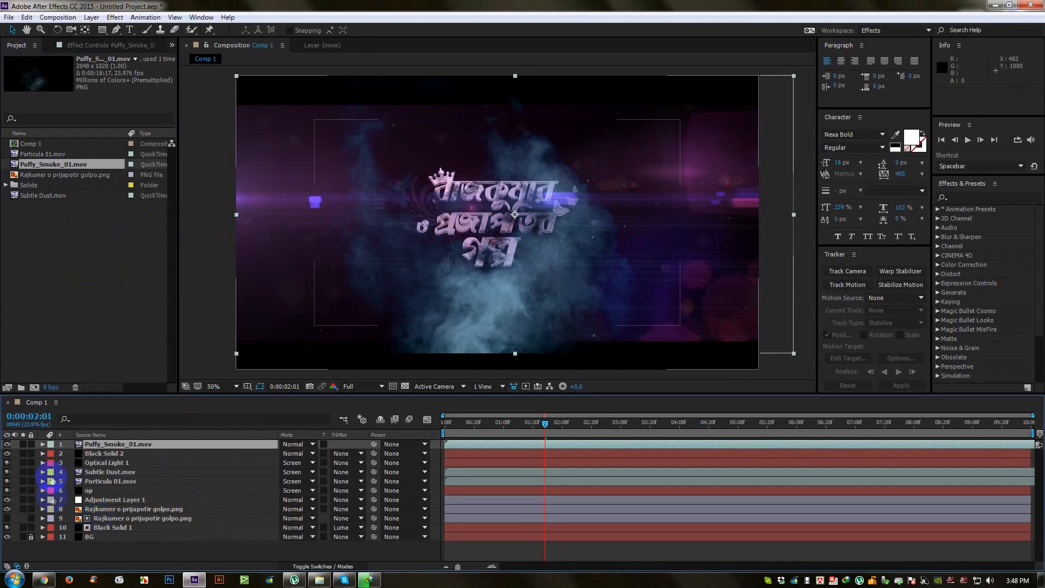
pyautogui.moveTo(97, 444); pyautogui.dragTo(105, 505)
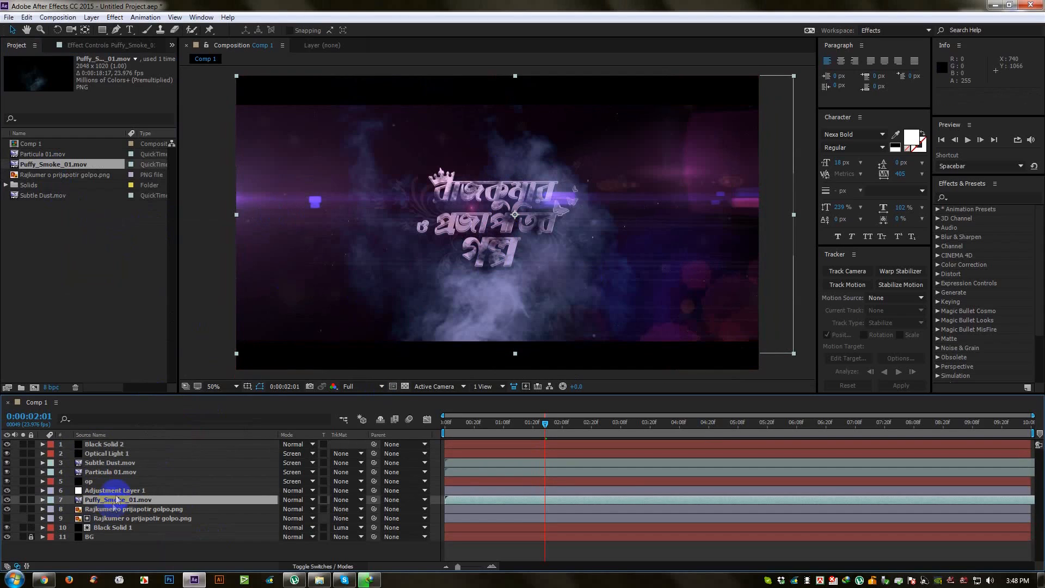
# Apply the Hue/Saturation effect to the Puffy_Smoke_01.mov layer and set its Master Hue to +81°
pyautogui.click(113, 17)
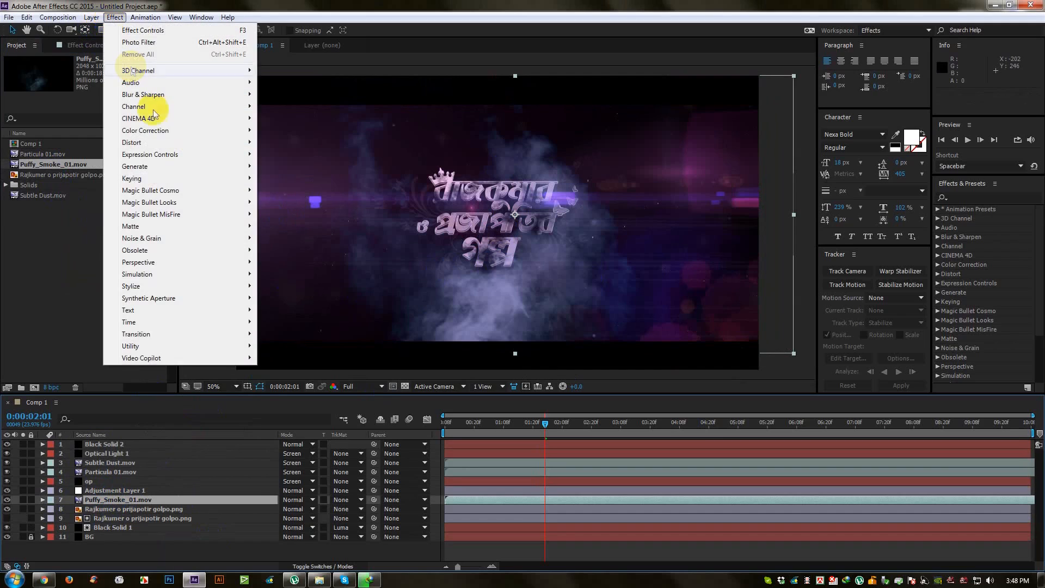
pyautogui.moveTo(140, 130)
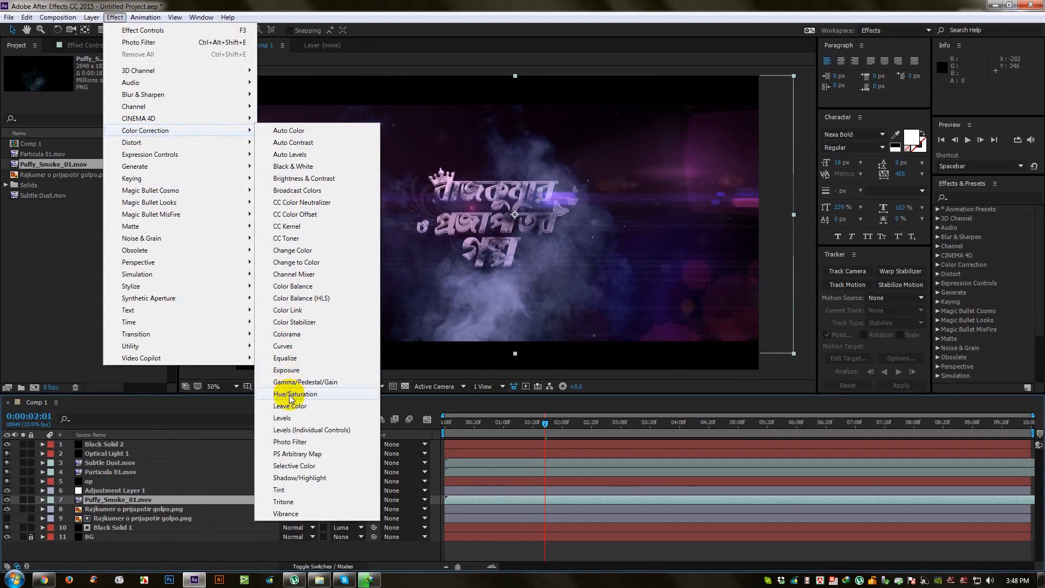
pyautogui.click(290, 394)
pyautogui.moveTo(108, 125); pyautogui.dragTo(158, 129)
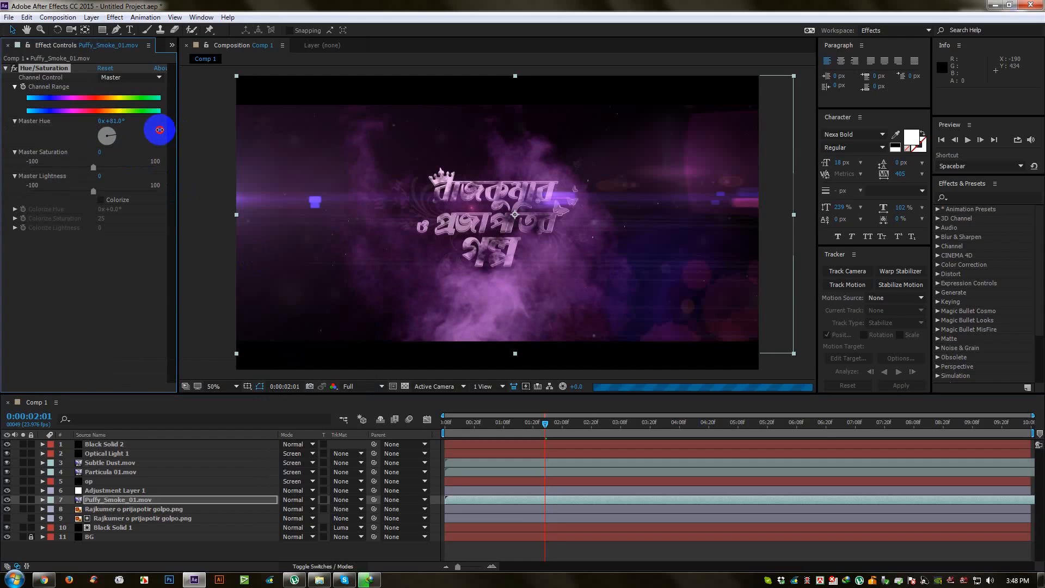
# Reduce the Puffy_Smoke_01.mov layer's opacity to 58%
pyautogui.click(78, 503)
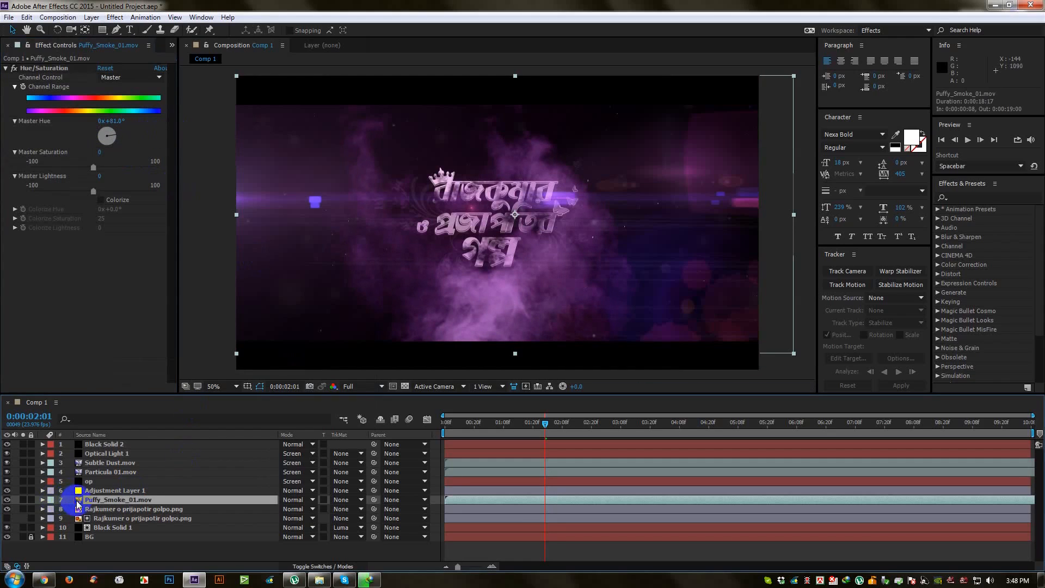
pyautogui.press('t')
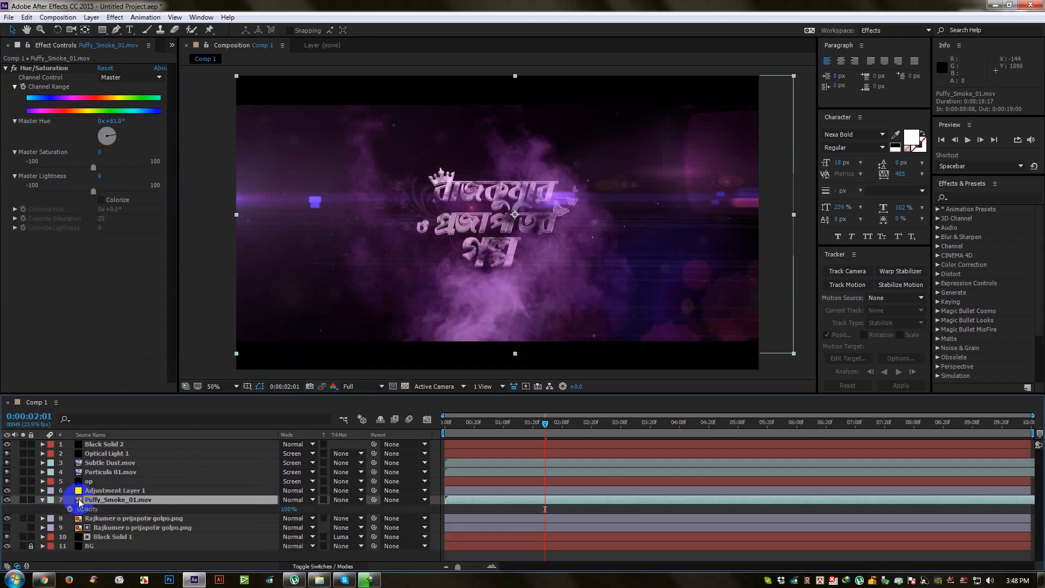
pyautogui.press('t')
pyautogui.moveTo(92, 512)
pyautogui.mouseDown()
pyautogui.moveTo(90, 496)
pyautogui.moveTo(96, 501)
pyautogui.mouseUp()
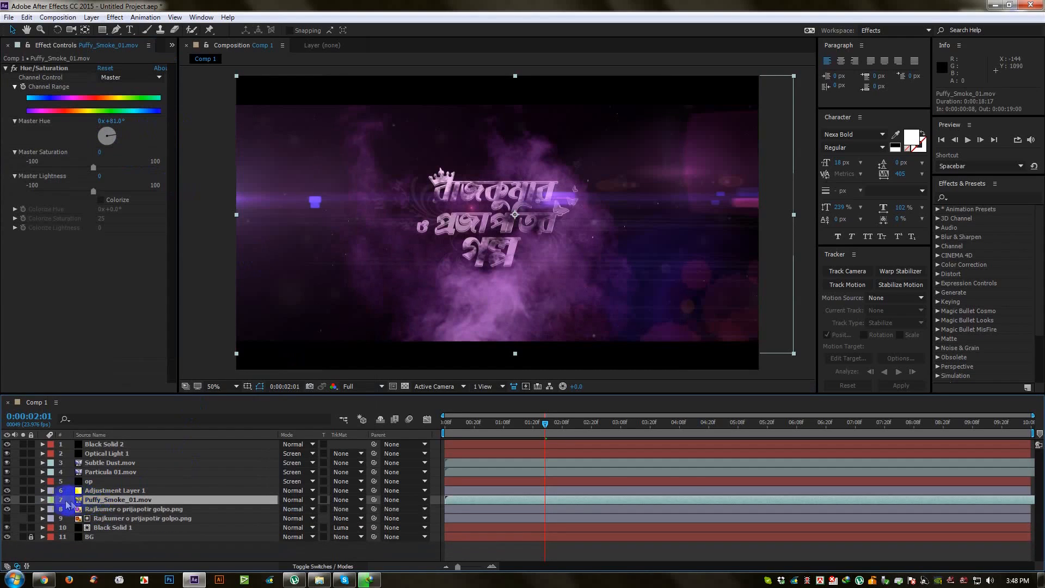
pyautogui.click(43, 500)
pyautogui.click(52, 518)
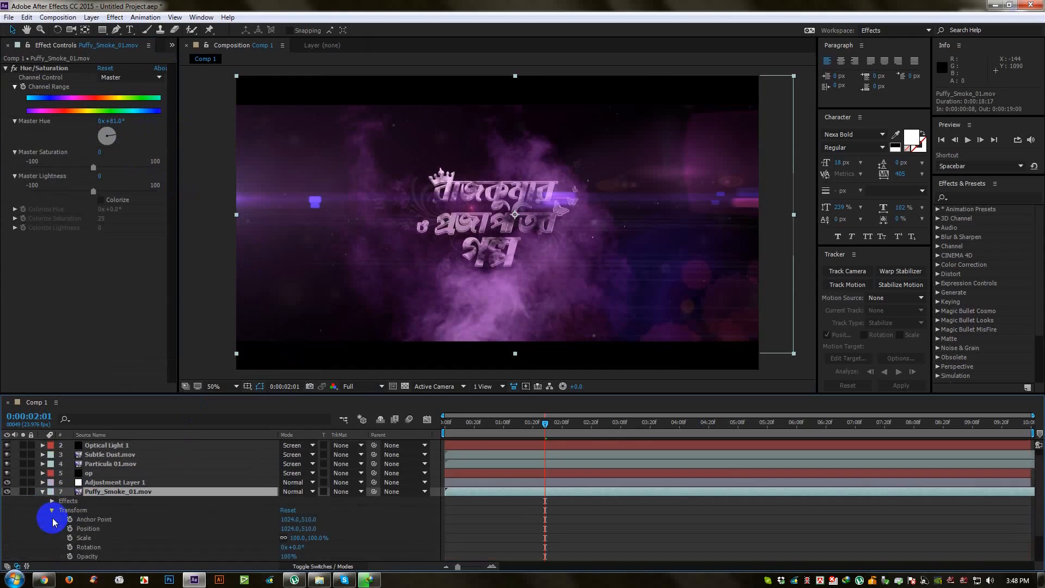
pyautogui.scroll(-1, 70, 537)
pyautogui.moveTo(281, 531); pyautogui.dragTo(267, 531)
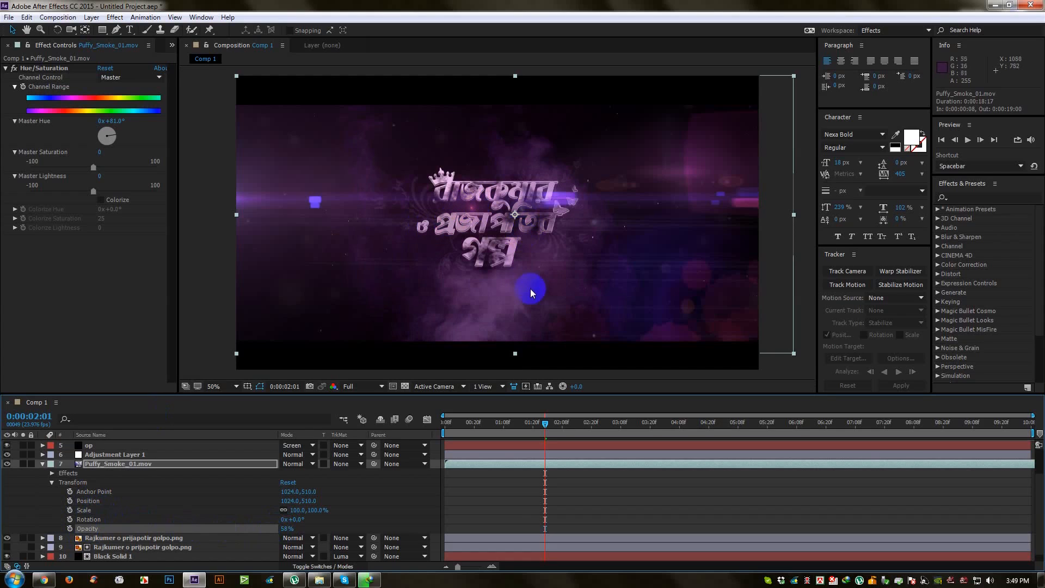
# Scale the smoke layer down to 59.4% and move it up behind the title to position 1033, 365
pyautogui.moveTo(794, 353); pyautogui.dragTo(681, 299)
pyautogui.press('.')
pyautogui.moveTo(593, 261); pyautogui.dragTo(576, 200)
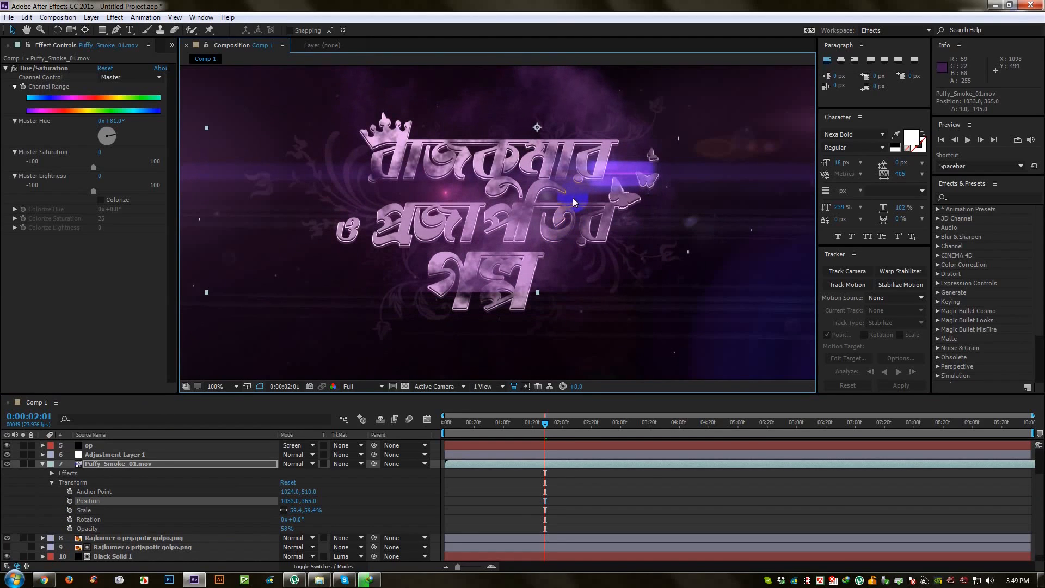
# Draw a wide elliptical mask on the smoke layer around the smoke and title, and shift it slightly up and to the left
pyautogui.press(',')
pyautogui.click(100, 31)
pyautogui.click(140, 54)
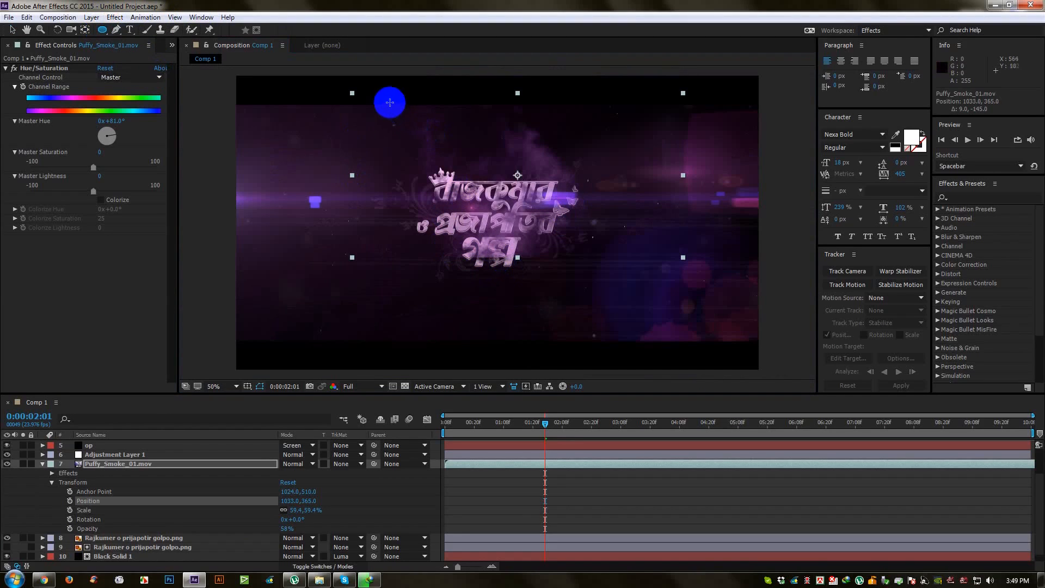
pyautogui.moveTo(390, 102); pyautogui.dragTo(622, 258)
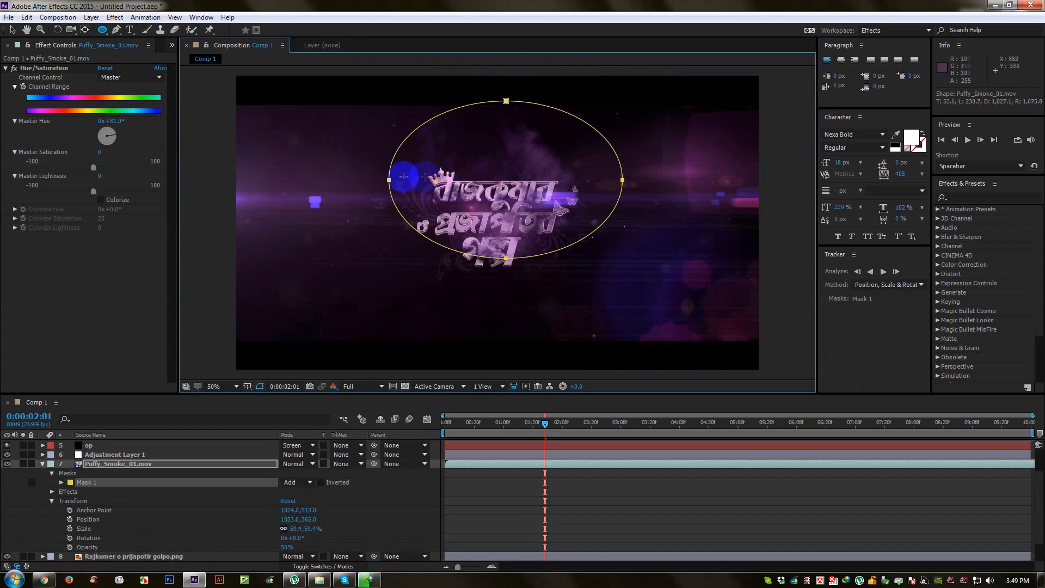
pyautogui.moveTo(387, 181)
pyautogui.mouseDown()
pyautogui.moveTo(365, 174)
pyautogui.moveTo(373, 176)
pyautogui.mouseUp()
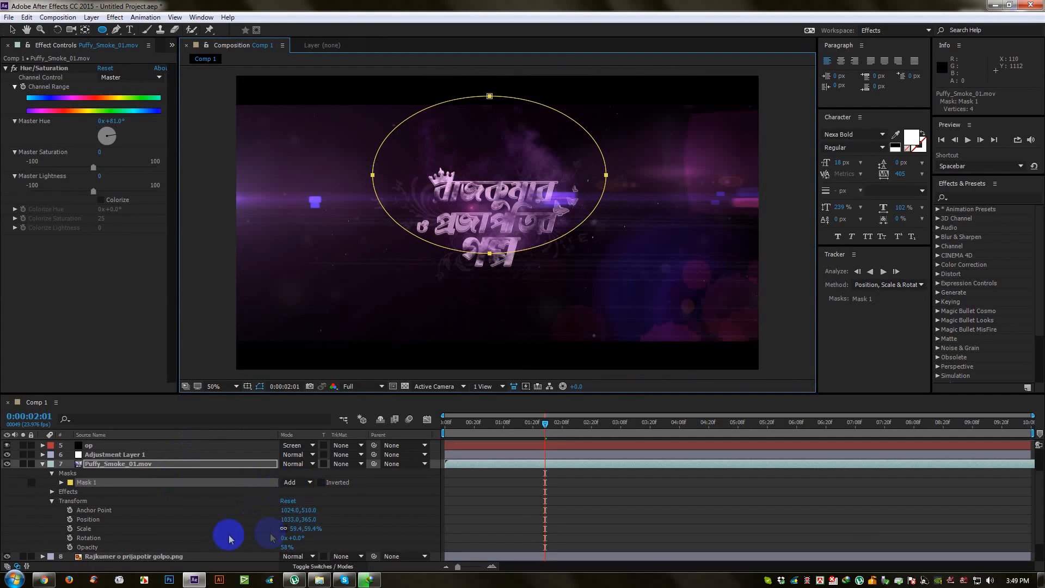
# Try a 109-pixel feather on the smoke layer's elliptical mask and undo it
pyautogui.click(62, 483)
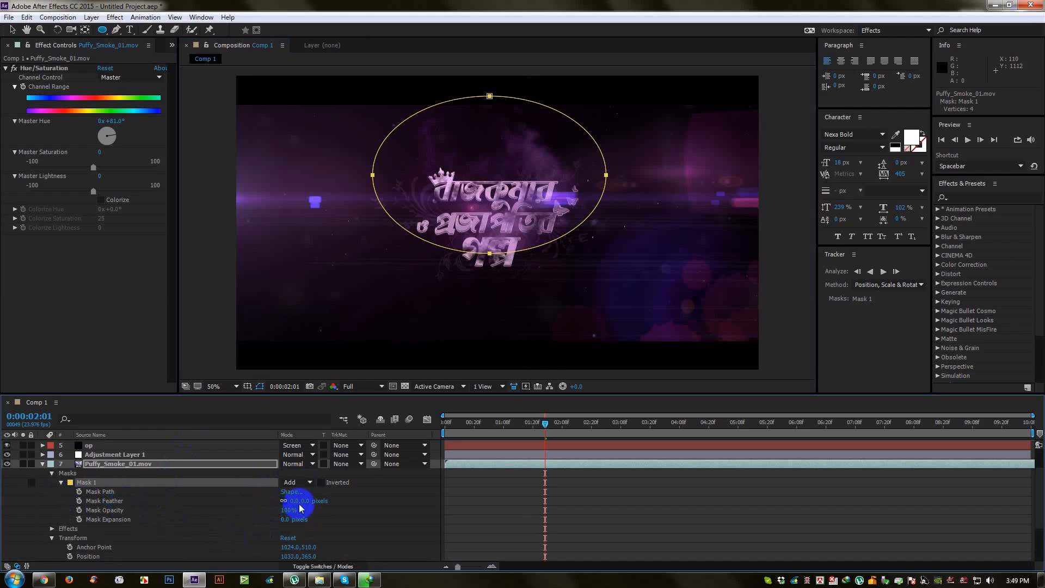
pyautogui.moveTo(305, 503); pyautogui.dragTo(358, 513)
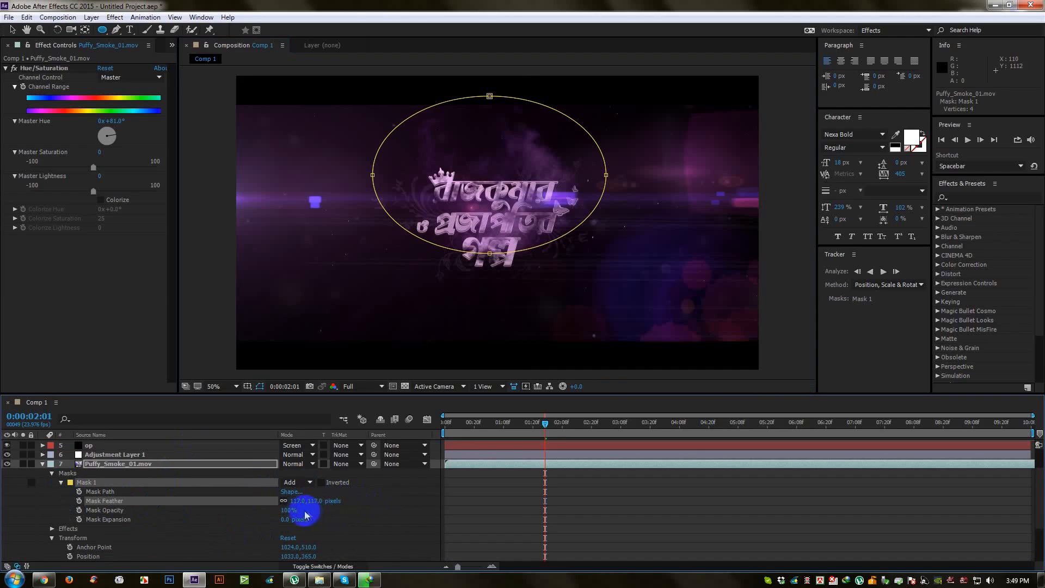
pyautogui.moveTo(314, 502); pyautogui.dragTo(306, 501)
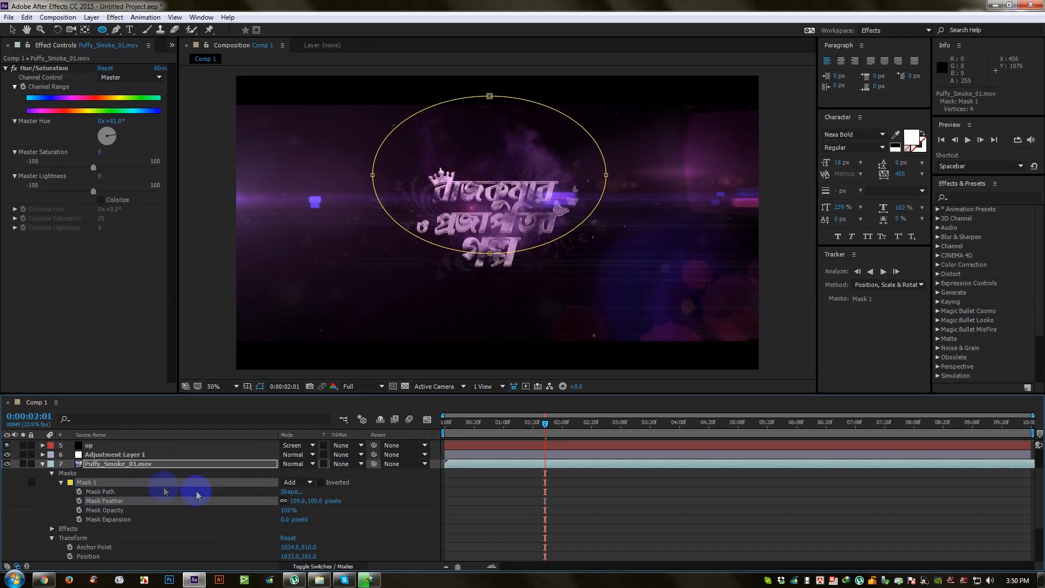
pyautogui.hotkey('ctrl', 'z')
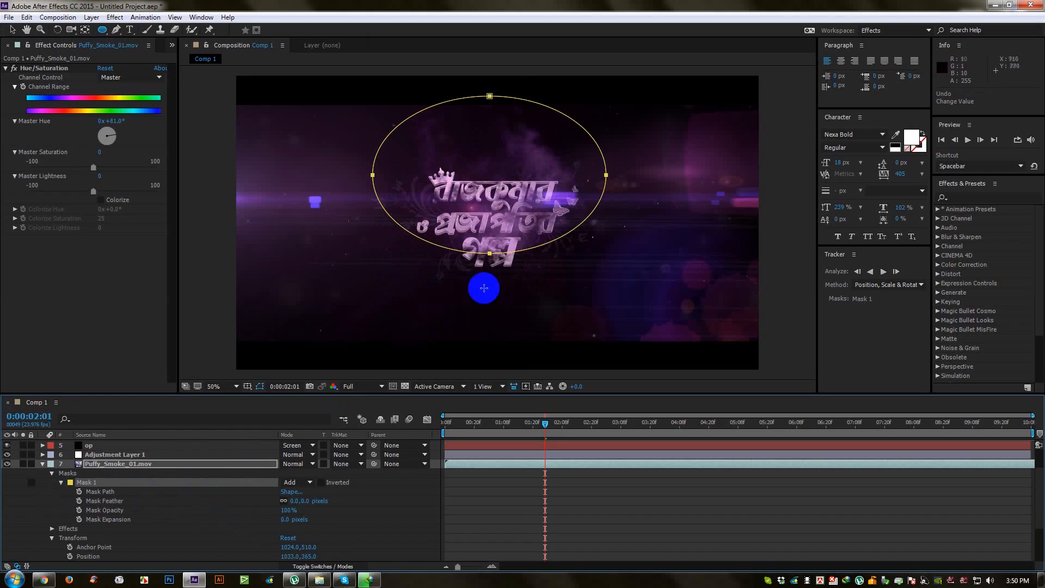
# Hide the mask outline and feather the smoke layer's elliptical mask by about 94 pixels
pyautogui.click(259, 386)
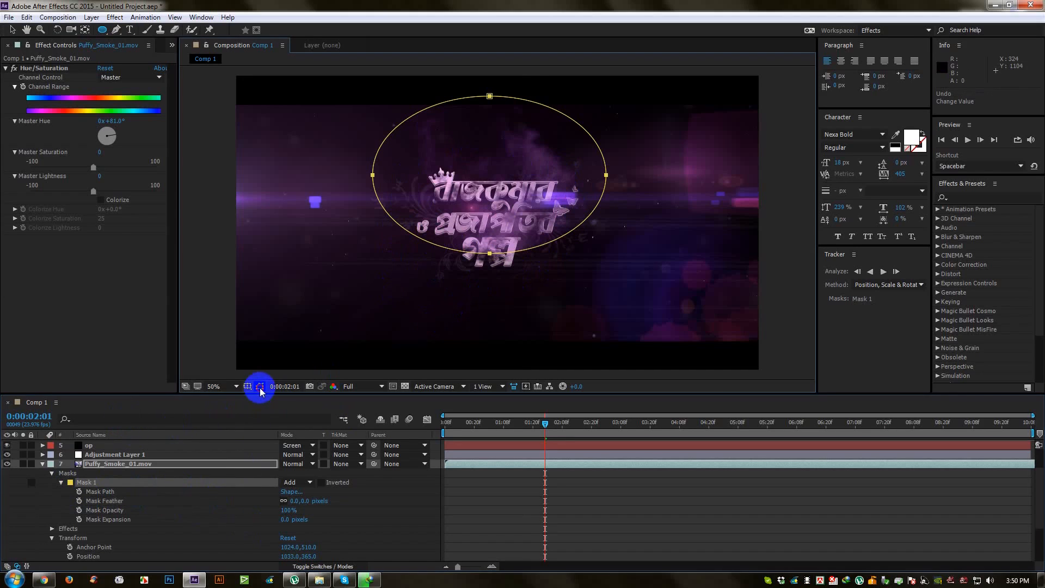
pyautogui.press('/')
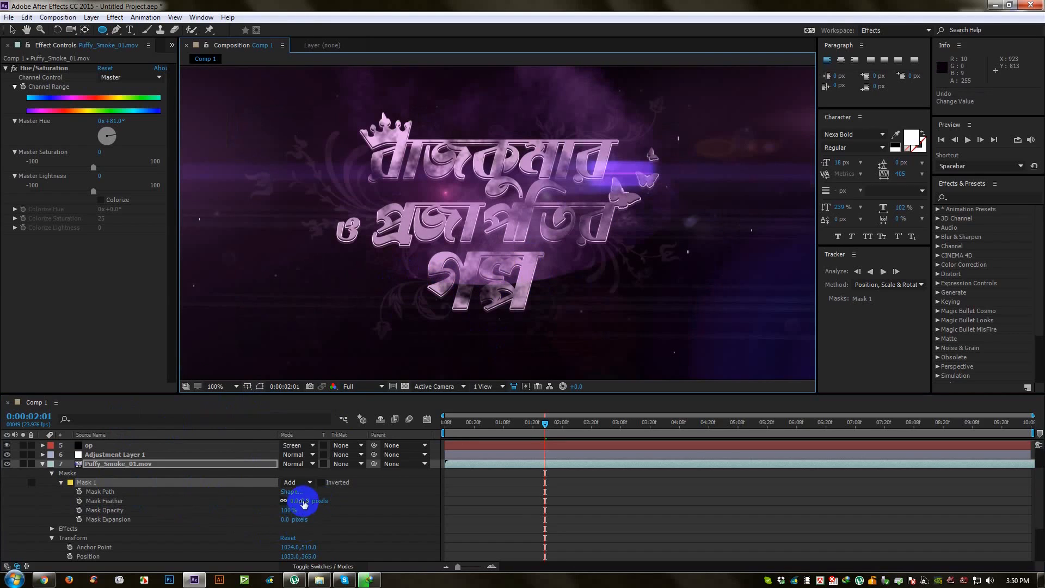
pyautogui.moveTo(304, 504); pyautogui.dragTo(332, 496)
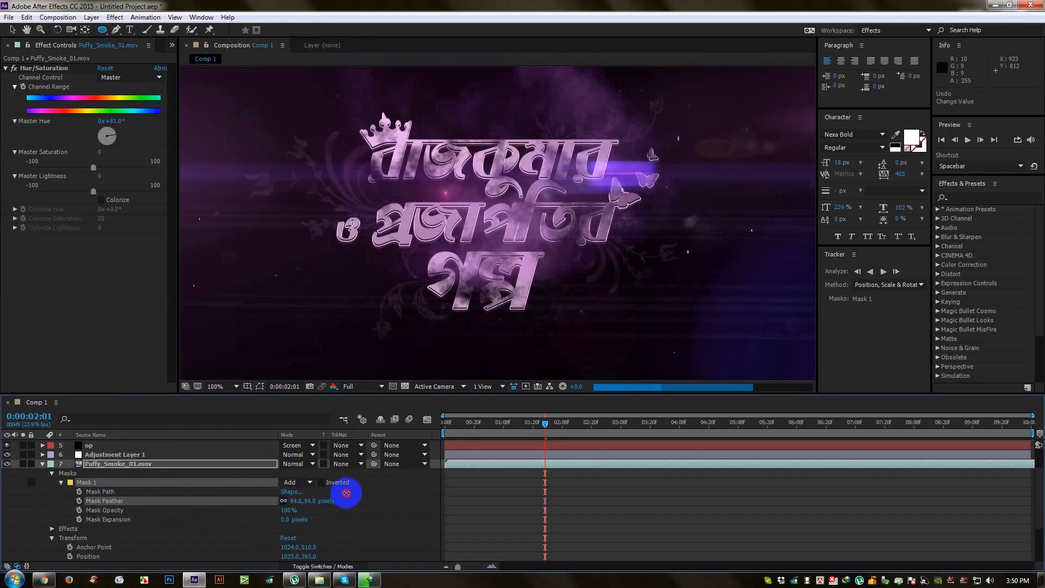
pyautogui.click(43, 464)
# Duplicate the Puffy_Smoke_01.mov layer, rotate the copy about 180°, and move it to position 865, 667 around the lower part of the title
pyautogui.click(112, 500)
pyautogui.press('v')
pyautogui.scroll(-1, 497, 223)
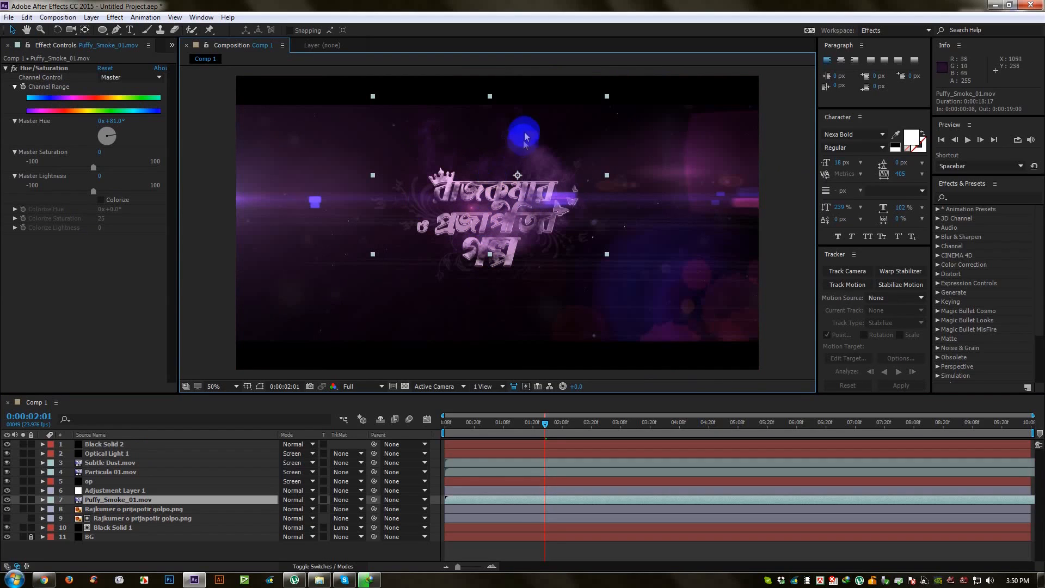
pyautogui.scroll(1, 500, 215)
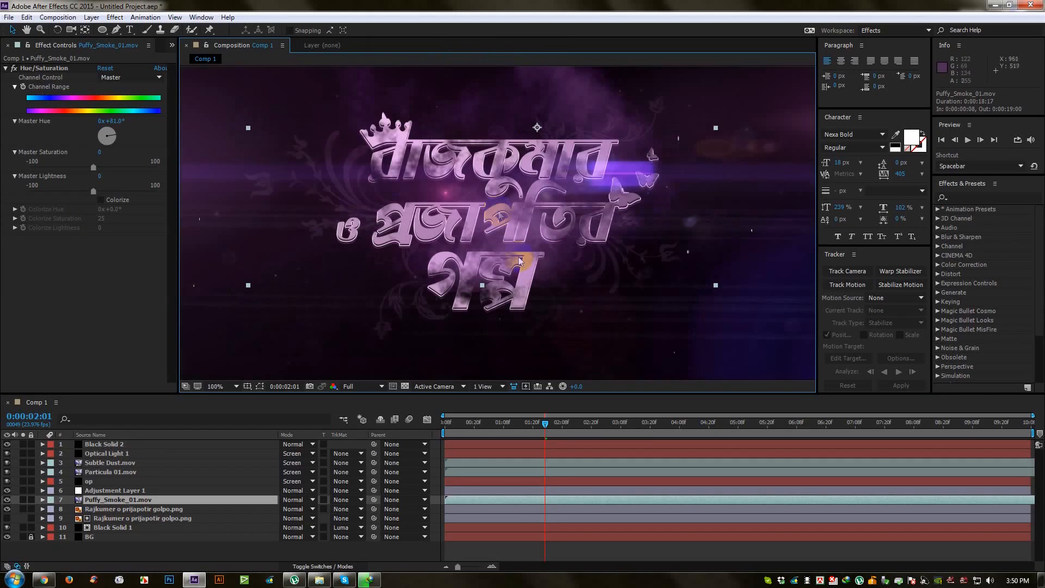
pyautogui.scroll(-1, 524, 282)
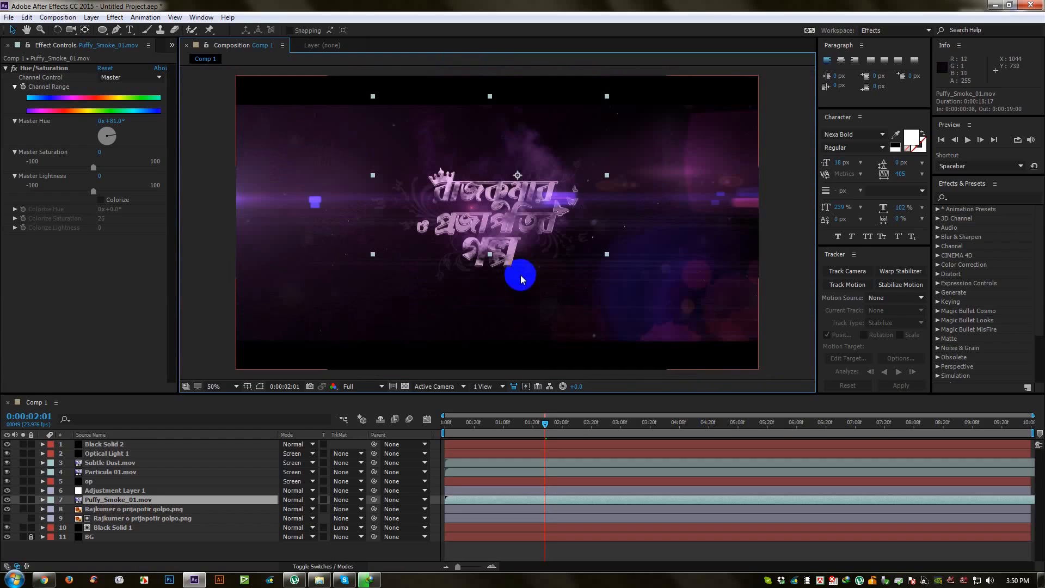
pyautogui.hotkey('ctrl', 'd')
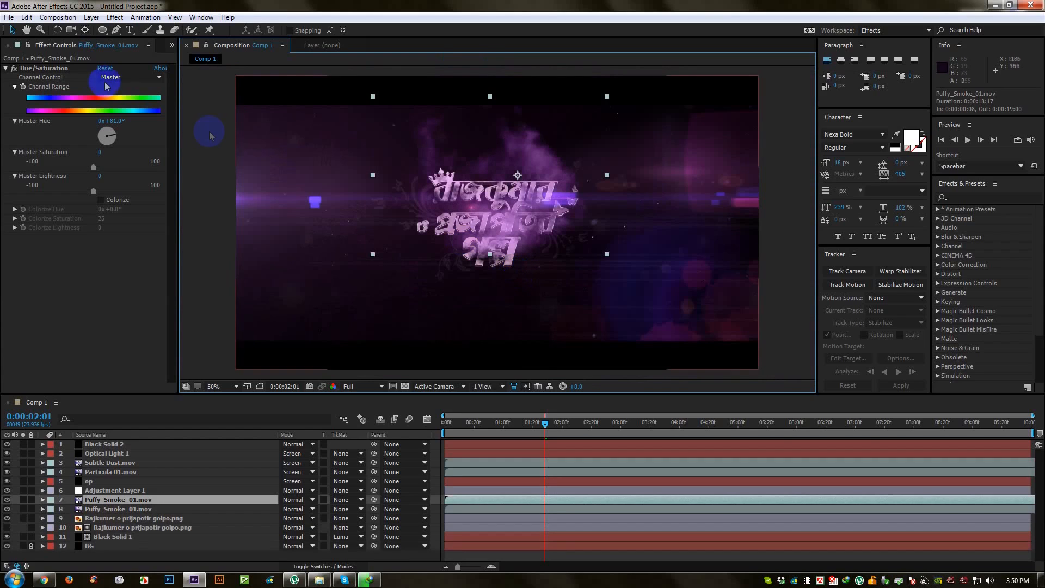
pyautogui.click(58, 30)
pyautogui.moveTo(541, 204); pyautogui.dragTo(478, 132)
pyautogui.press('v')
pyautogui.moveTo(531, 206); pyautogui.dragTo(500, 265)
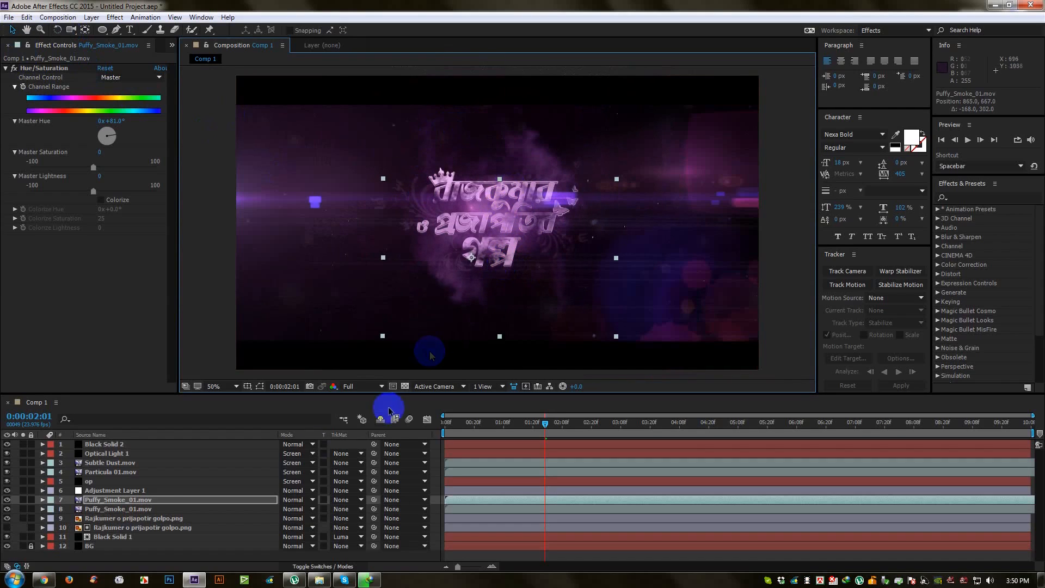
# Show the mask outlines, lower the top point of the copied smoke's mask, and raise the bottom point of the original smoke's mask
pyautogui.click(117, 500)
pyautogui.click(260, 386)
pyautogui.moveTo(498, 181); pyautogui.dragTo(495, 200)
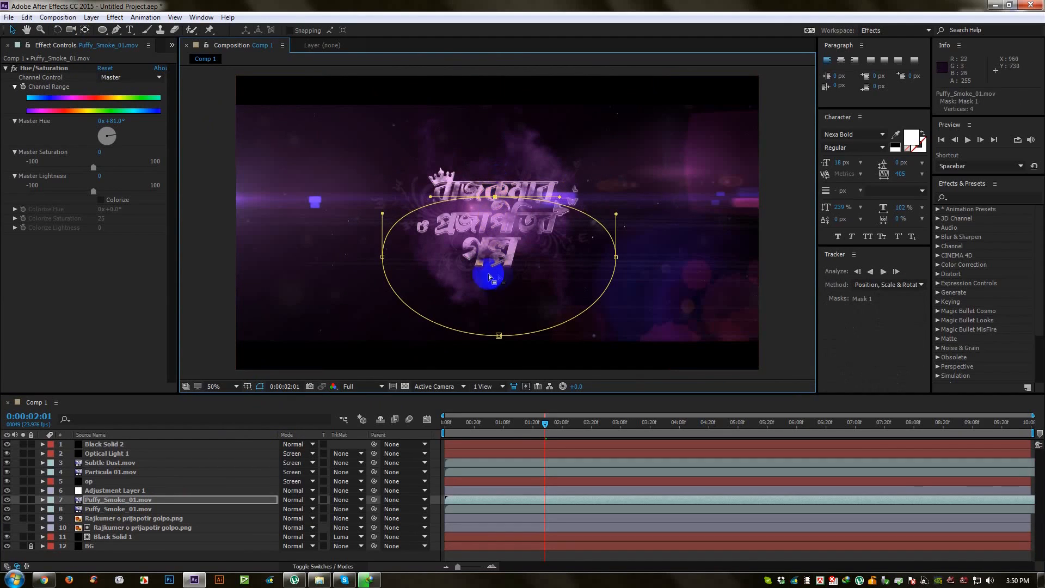
pyautogui.click(125, 509)
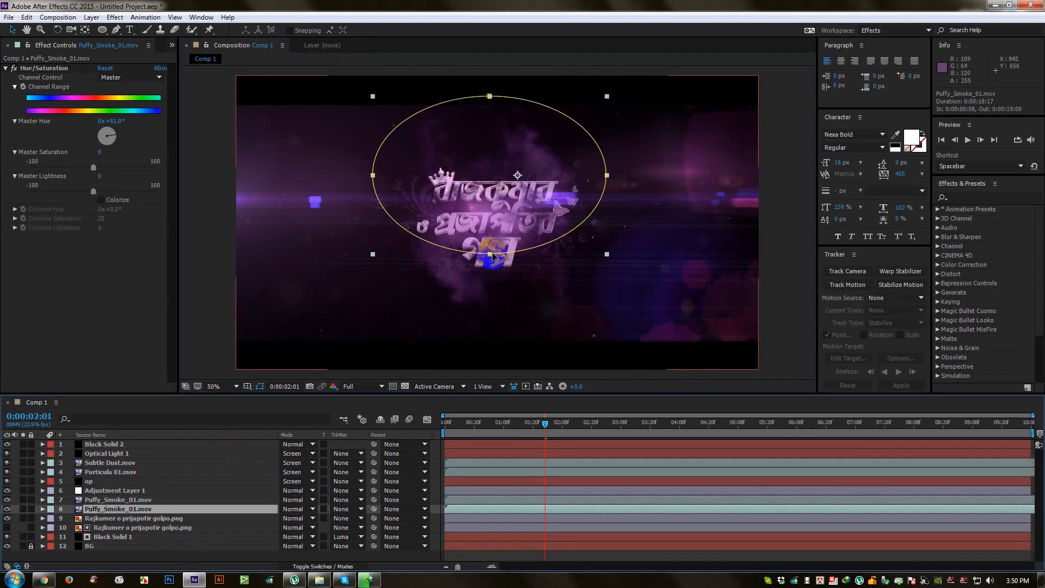
pyautogui.moveTo(490, 253); pyautogui.dragTo(492, 242)
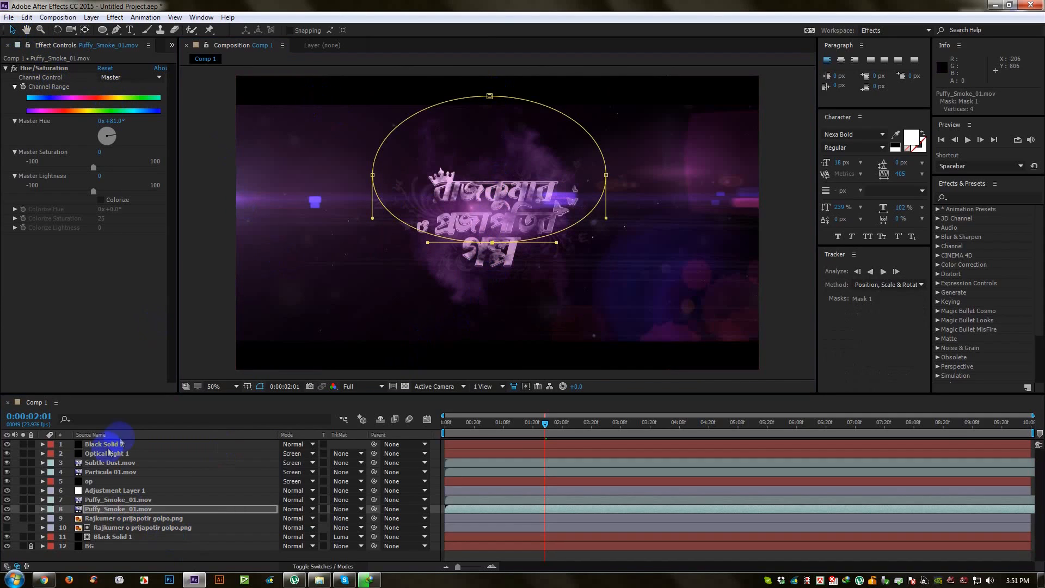
# Nudge both Puffy_Smoke_01.mov layers slightly down together, try scaling them smaller, and undo the scaling
pyautogui.click(114, 510)
pyautogui.keyDown('shift'); pyautogui.click(113, 499); pyautogui.keyUp('shift')
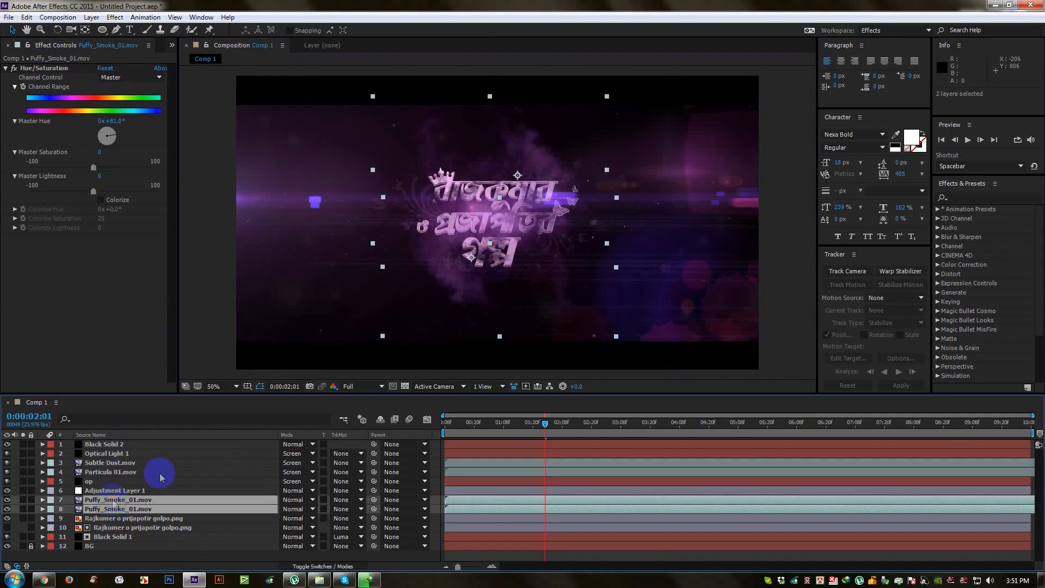
pyautogui.moveTo(502, 208); pyautogui.dragTo(500, 211)
pyautogui.moveTo(618, 343); pyautogui.dragTo(604, 323)
pyautogui.hotkey('ctrl', 'z')
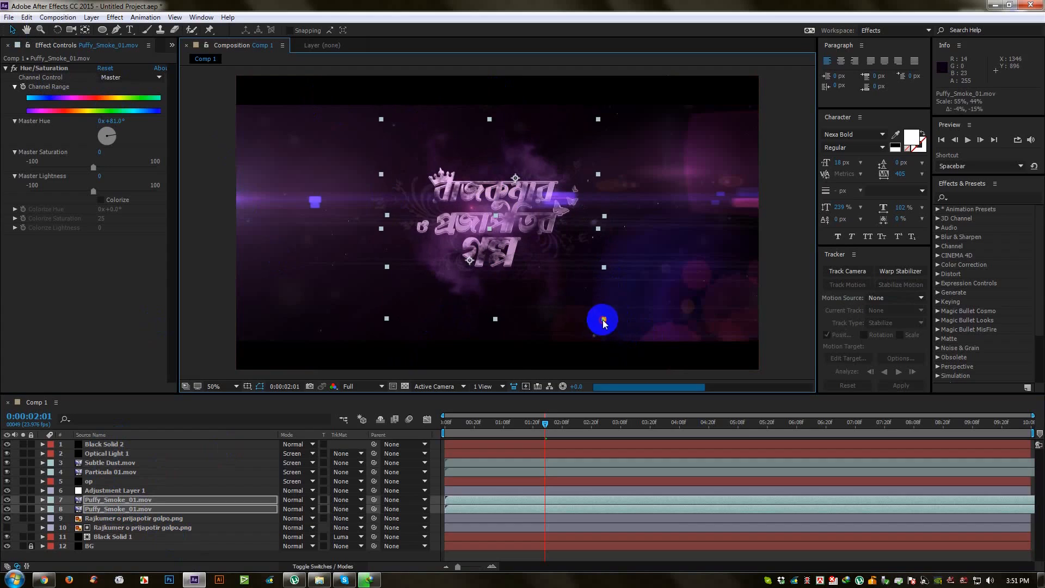
# Flip the copied Puffy_Smoke_01.mov layer horizontally and move it to about 1017, 607 around the title
pyautogui.click(148, 497)
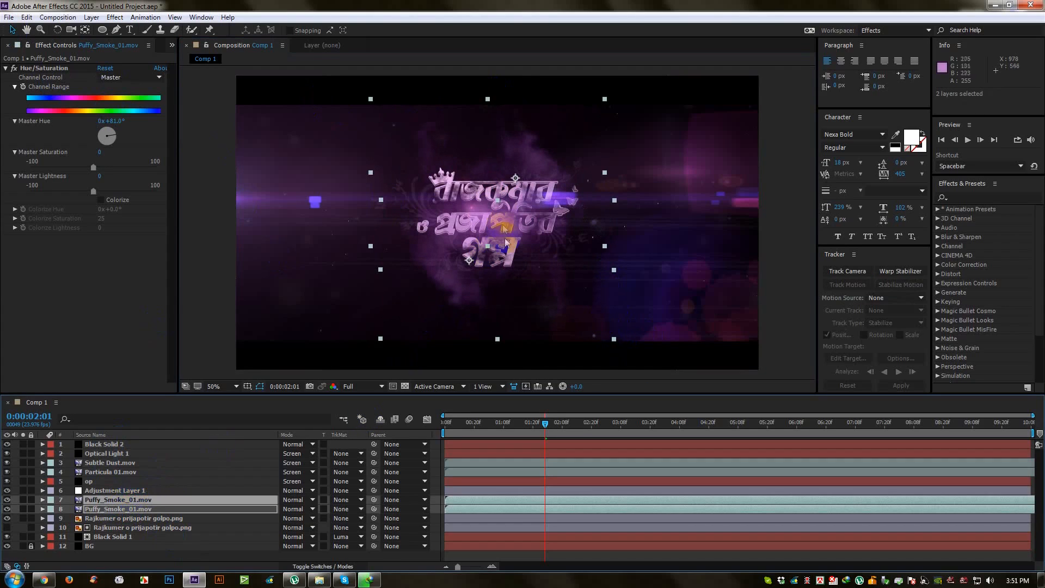
pyautogui.click(163, 500)
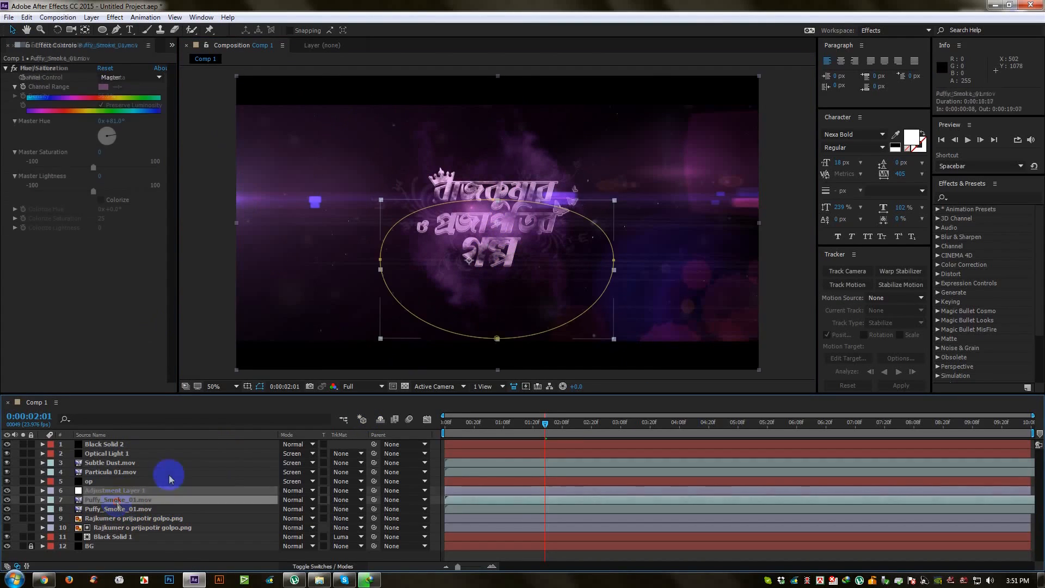
pyautogui.moveTo(523, 241); pyautogui.dragTo(531, 225)
pyautogui.rightClick(527, 225)
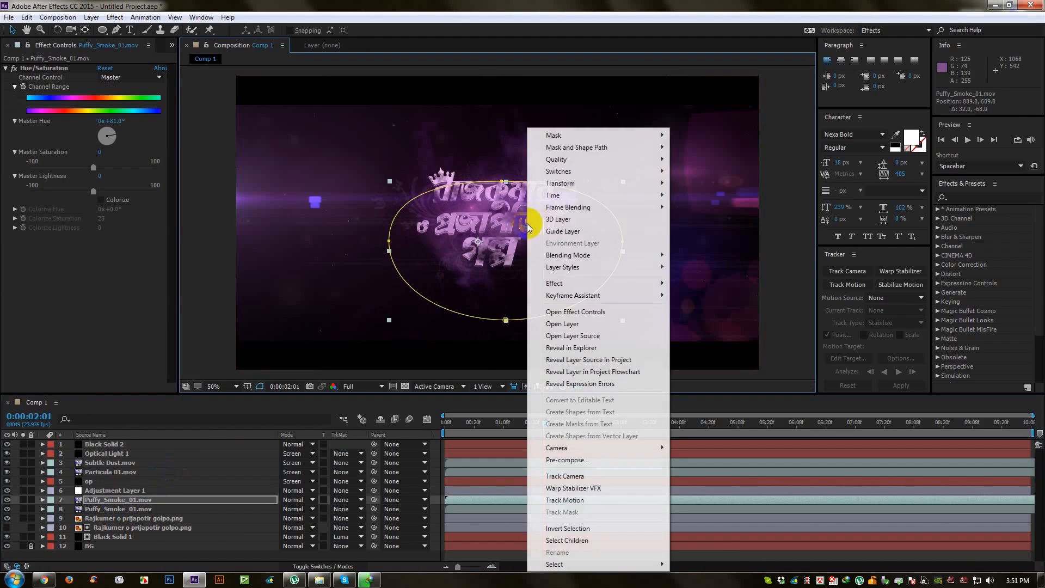
pyautogui.moveTo(564, 186)
pyautogui.click(700, 275)
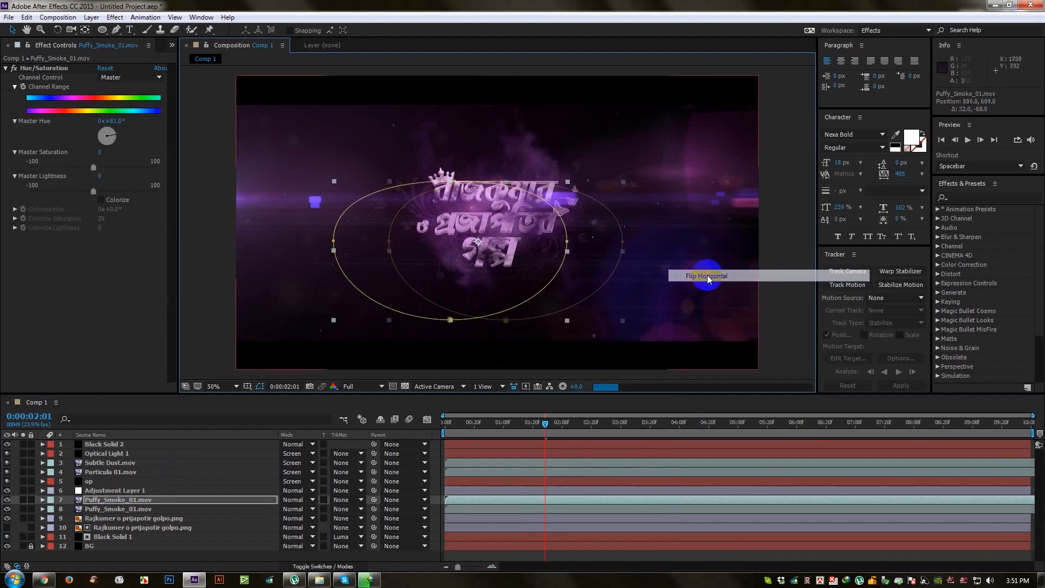
pyautogui.moveTo(509, 238); pyautogui.dragTo(540, 240)
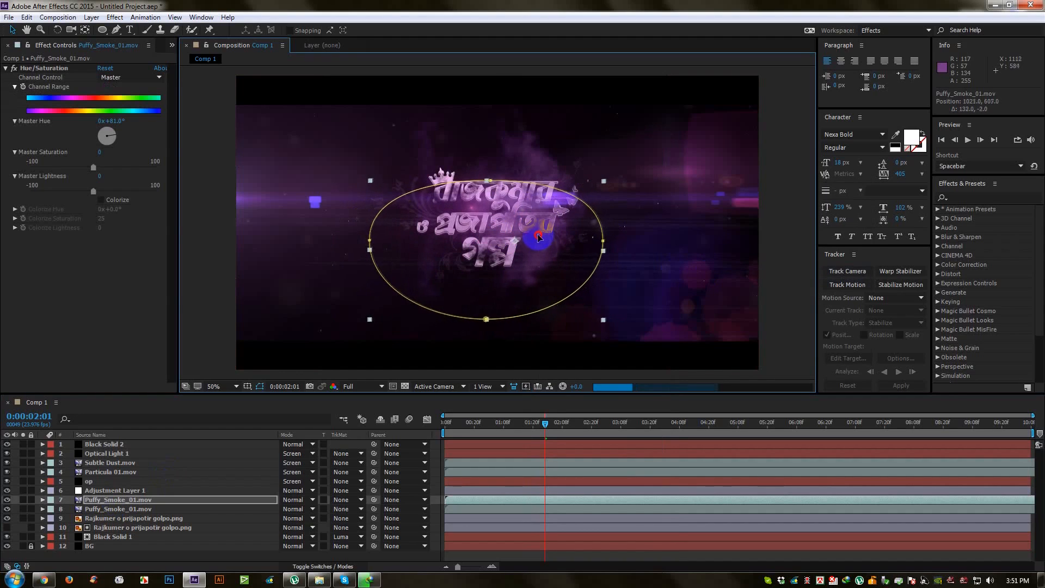
# Keyframe the opacity of both Puffy_Smoke_01.mov layers at 0% at 0:00:00:08
pyautogui.moveTo(503, 423); pyautogui.dragTo(424, 429)
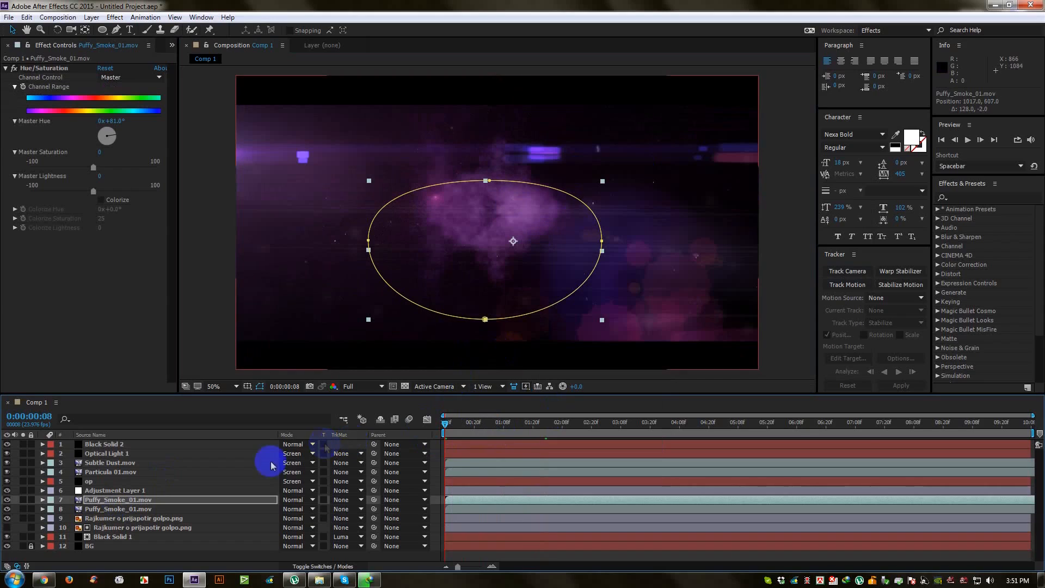
pyautogui.keyDown('ctrl'); pyautogui.click(108, 510); pyautogui.keyUp('ctrl')
pyautogui.keyDown('ctrl'); pyautogui.click(110, 502); pyautogui.keyUp('ctrl')
pyautogui.keyDown('ctrl'); pyautogui.click(103, 501); pyautogui.keyUp('ctrl')
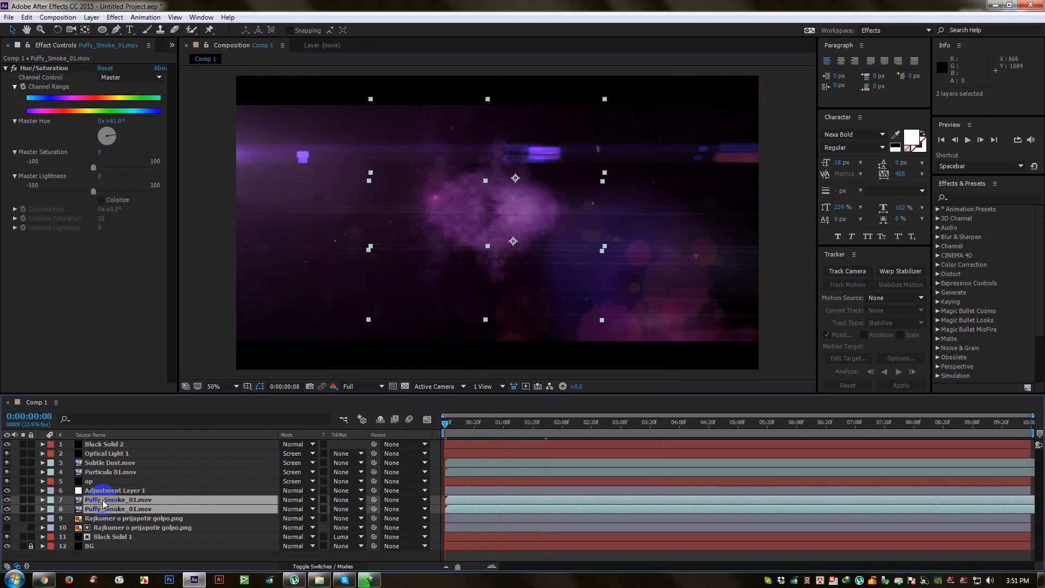
pyautogui.press('t')
pyautogui.click(69, 508)
pyautogui.moveTo(274, 528); pyautogui.dragTo(230, 527)
# Raise the opacity of both smoke layers to 36% at 0:00:01:08
pyautogui.click(445, 424)
pyautogui.moveTo(445, 428); pyautogui.dragTo(503, 434)
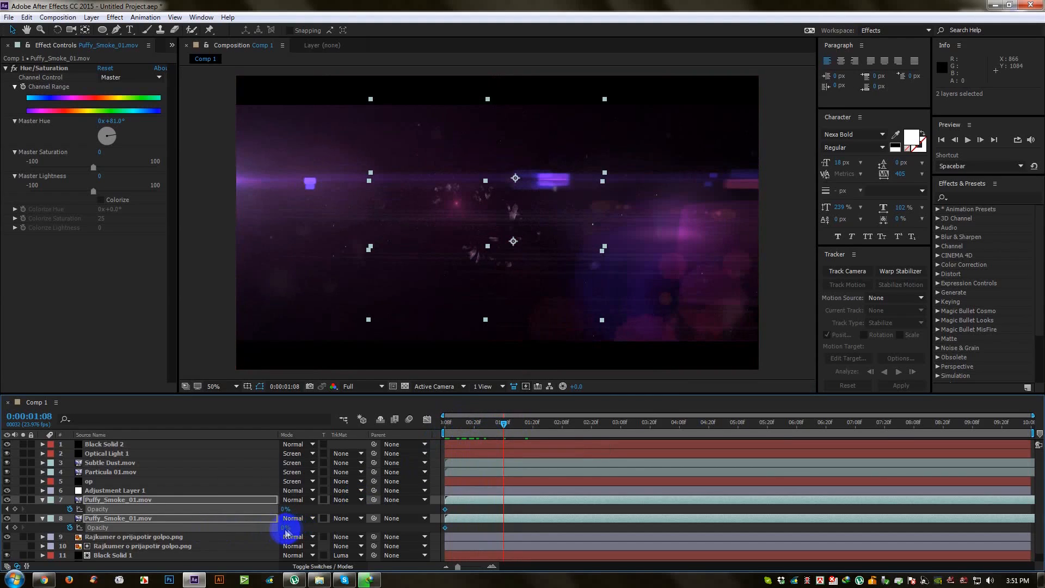
pyautogui.moveTo(288, 528); pyautogui.dragTo(291, 527)
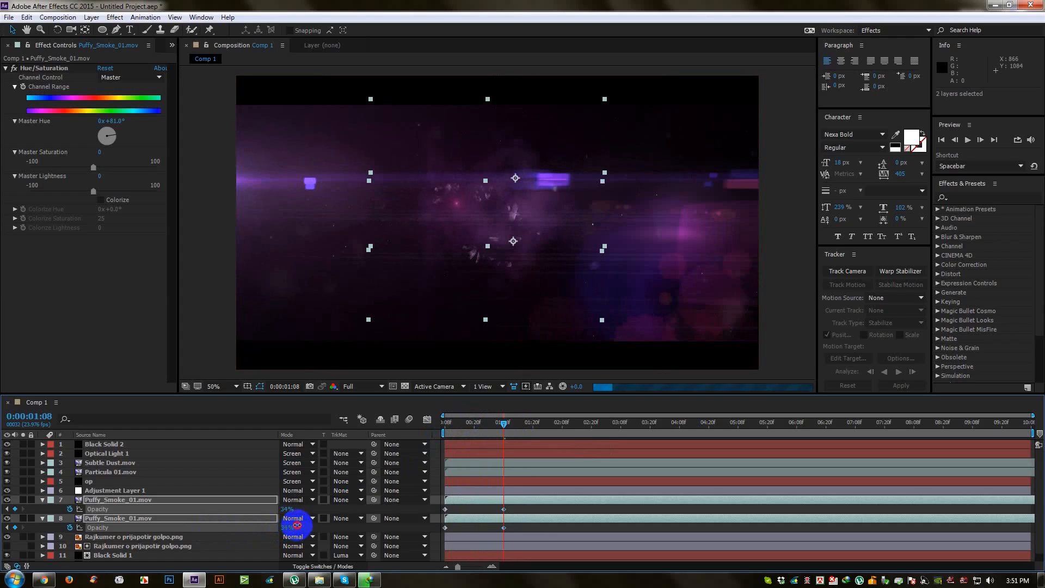
# Hold both smoke layers at 36% opacity with keyframes at 0:00:02:06, and fade them to 0% at 0:00:02:11
pyautogui.moveTo(501, 423); pyautogui.dragTo(558, 430)
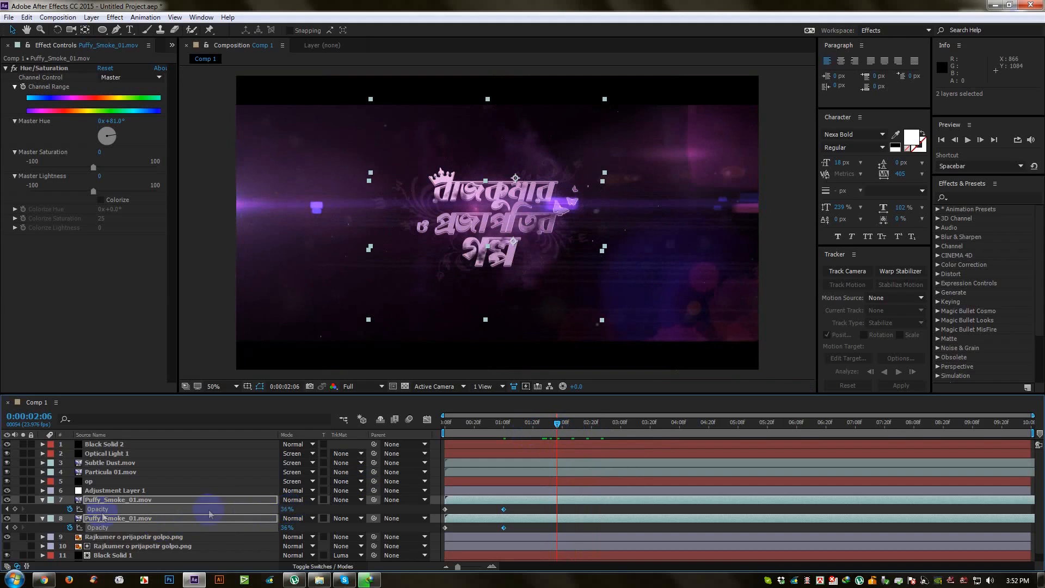
pyautogui.click(6, 527)
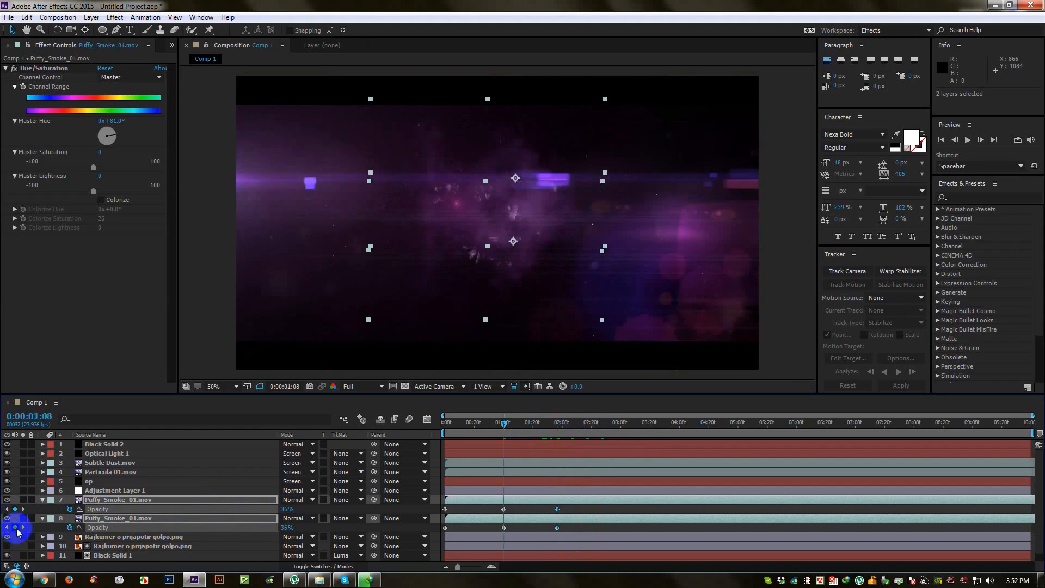
pyautogui.moveTo(508, 429); pyautogui.dragTo(566, 431)
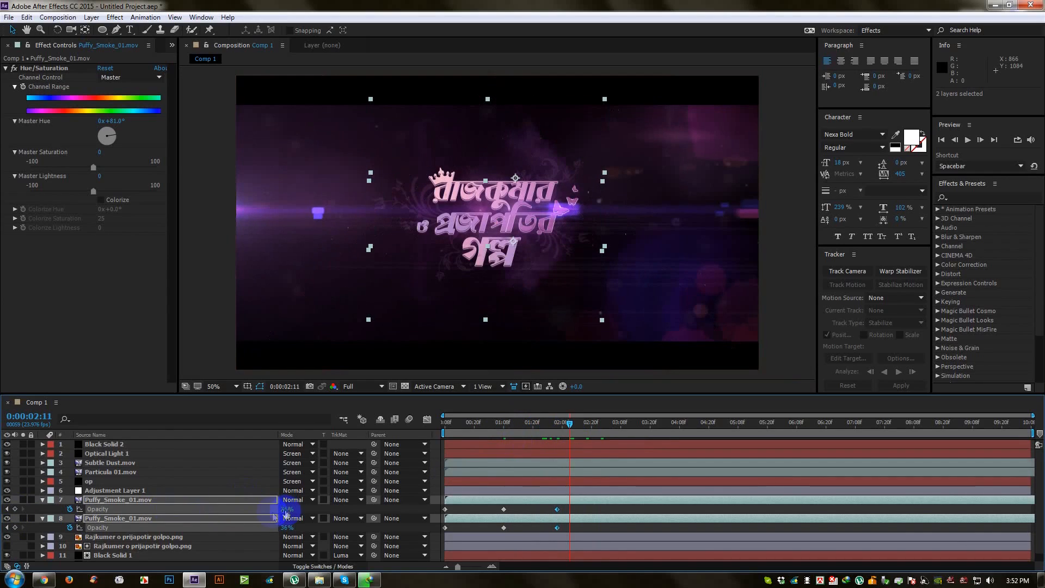
pyautogui.moveTo(288, 511); pyautogui.dragTo(200, 514)
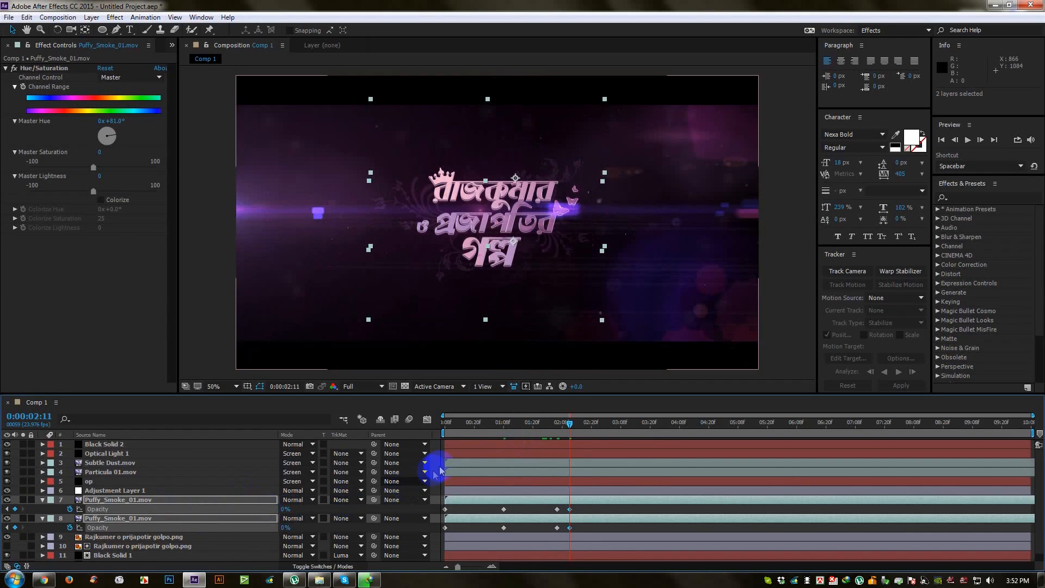
# Preview the smoke fade over the title animation and collapse the smoke layers' opacity properties
pyautogui.press('space')
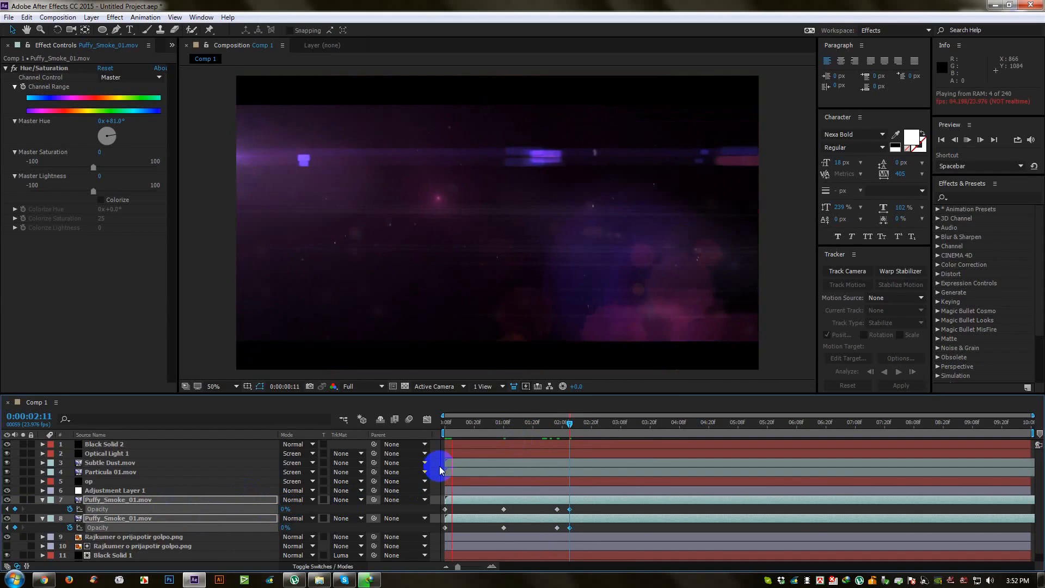
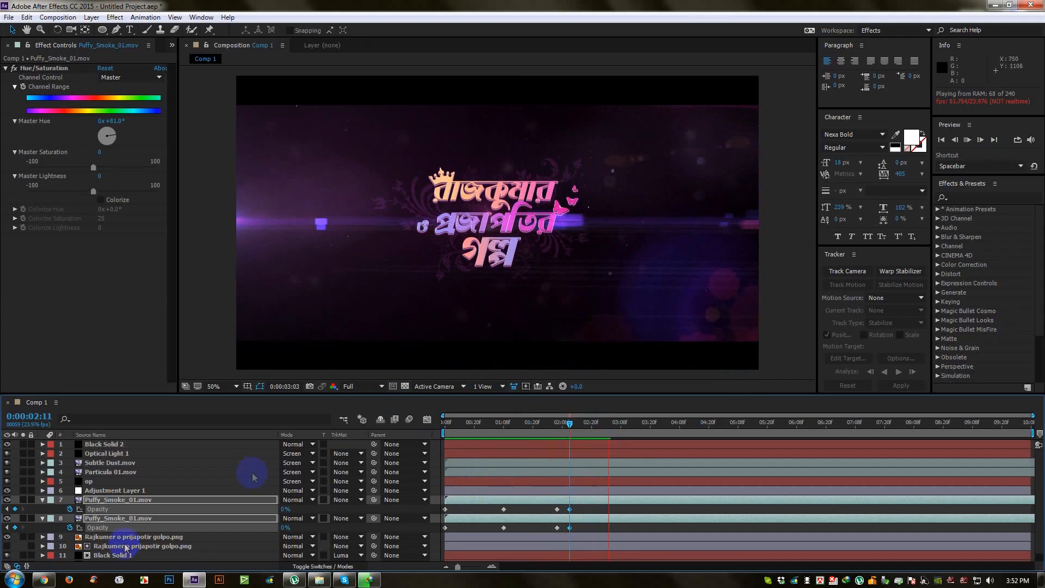
pyautogui.click(46, 503)
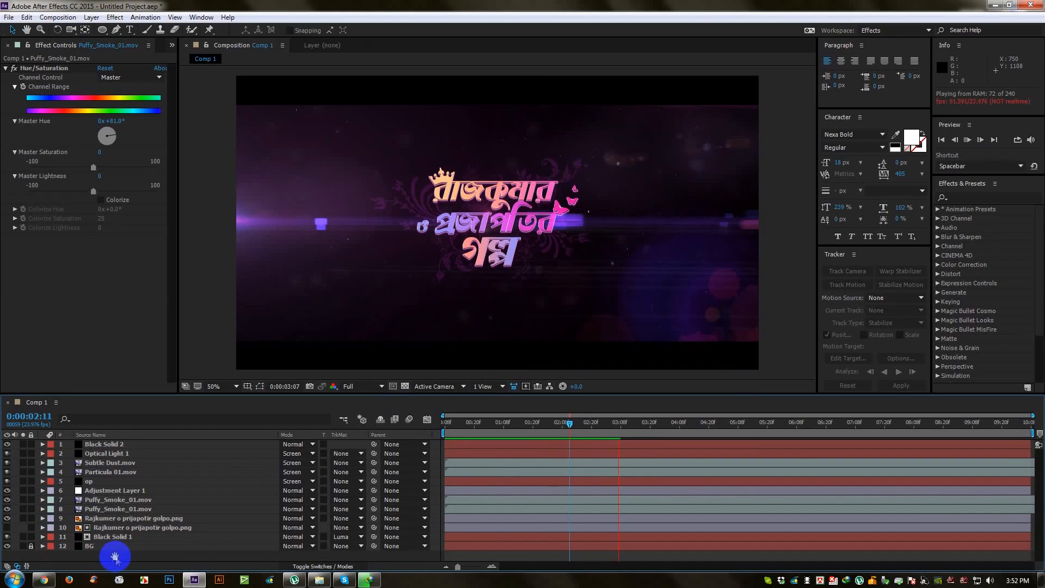
pyautogui.press('space')
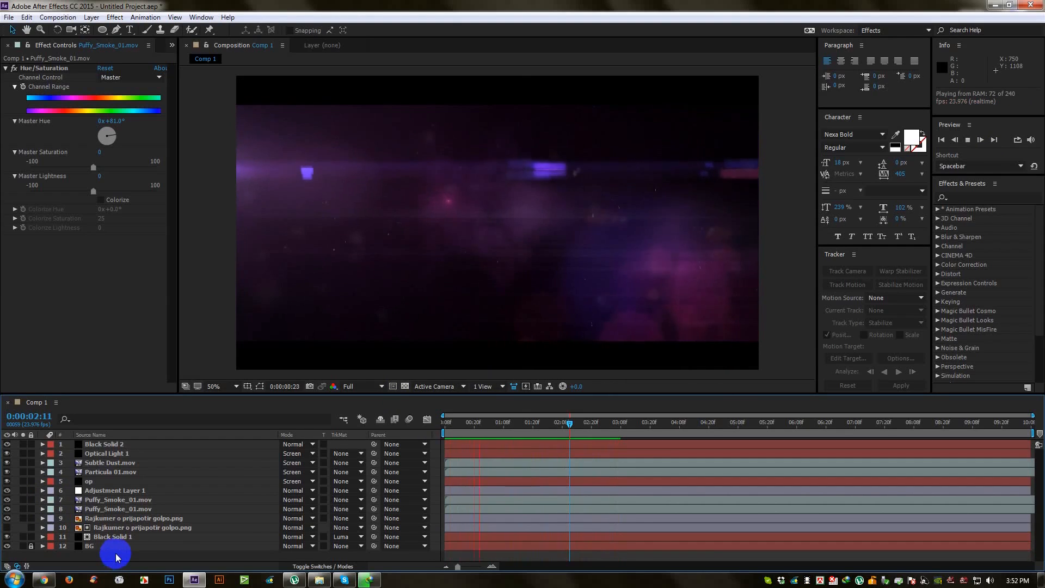
# Add a two-node camera with the 35mm preset to the composition and return to 0:00:00:08
pyautogui.rightClick(115, 556)
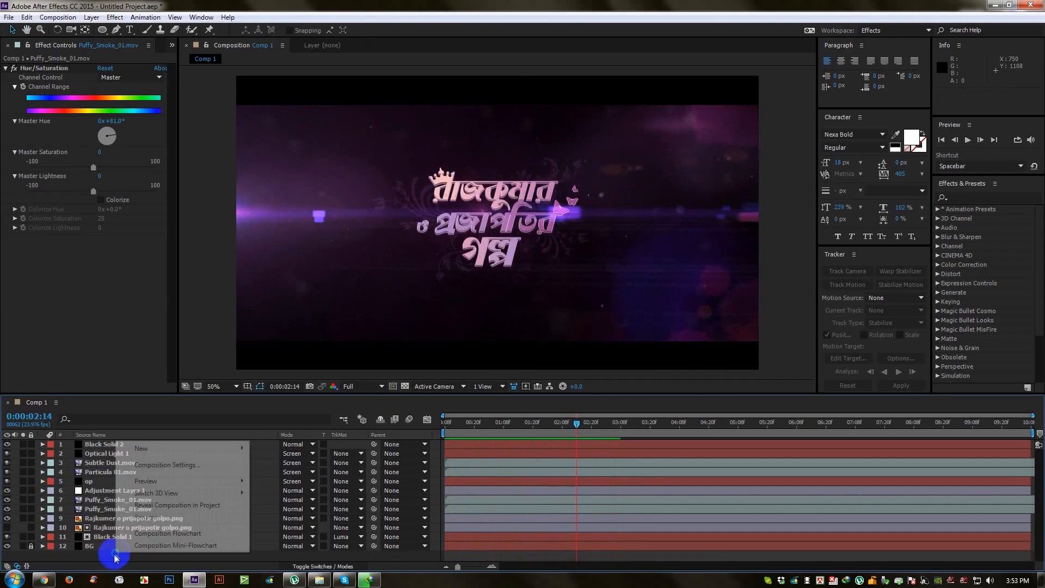
pyautogui.moveTo(158, 448)
pyautogui.click(259, 500)
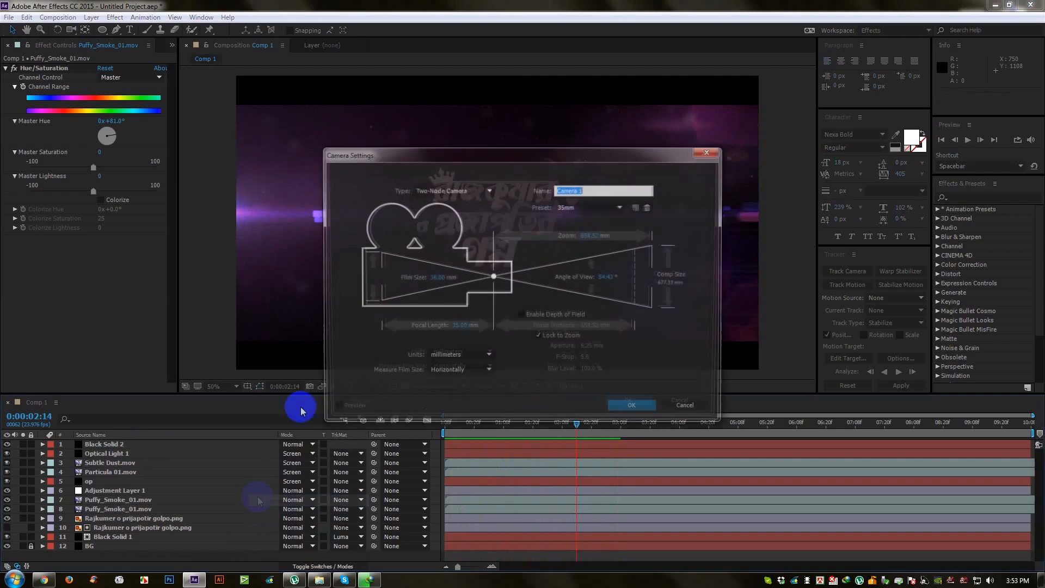
pyautogui.click(631, 413)
pyautogui.moveTo(463, 431); pyautogui.dragTo(445, 426)
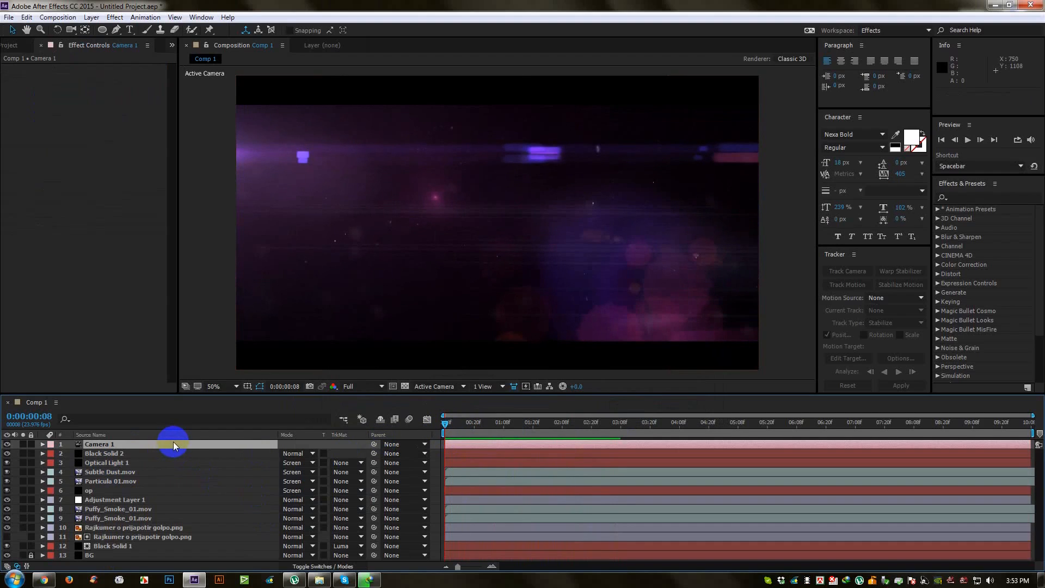
pyautogui.click(113, 518)
pyautogui.keyDown('ctrl'); pyautogui.click(112, 509); pyautogui.keyUp('ctrl')
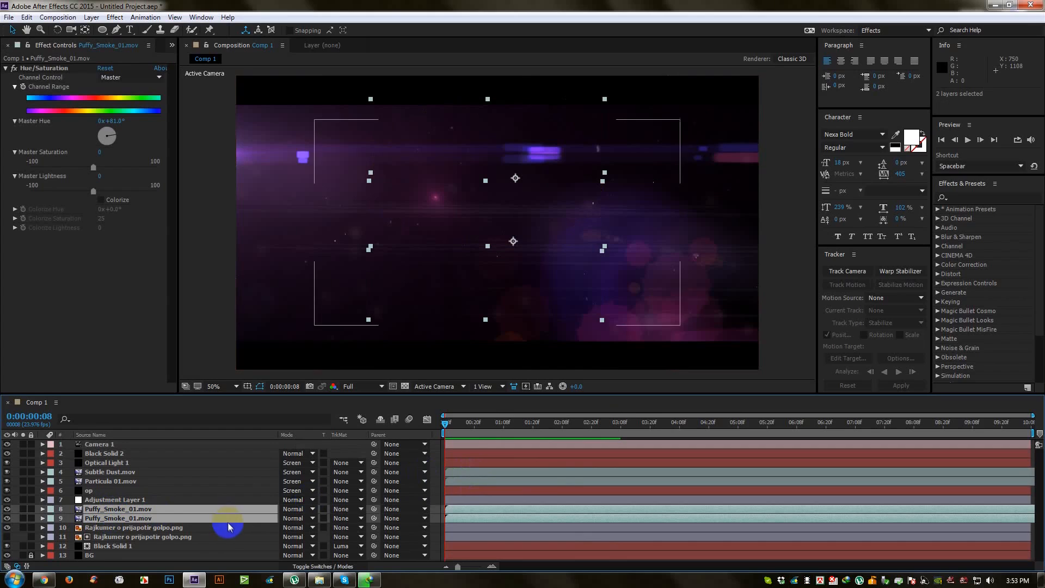
pyautogui.click(134, 444)
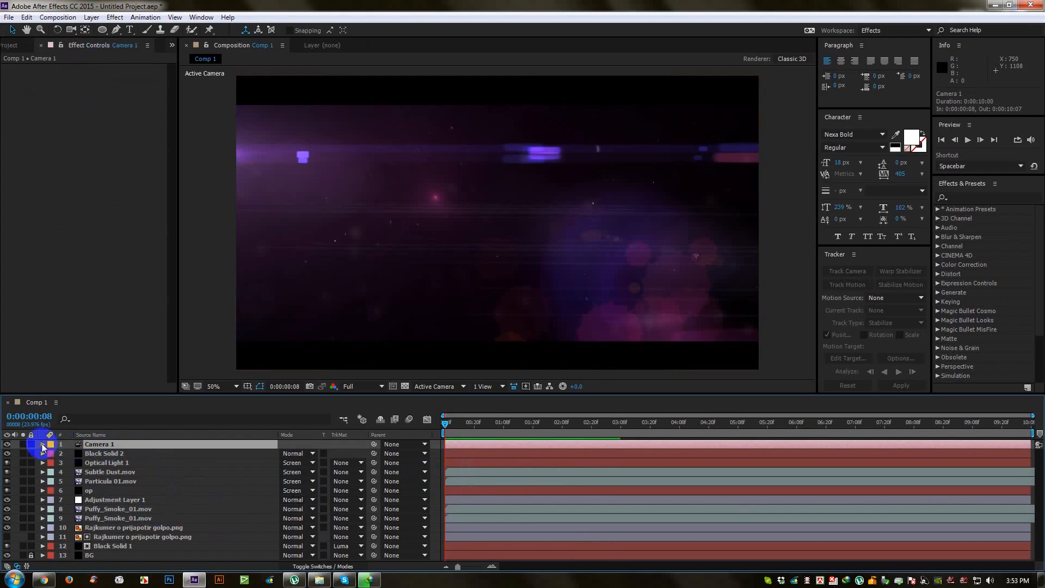
# Hide the BG layer, compare the title frames without it, and unlock the layer
pyautogui.click(104, 556)
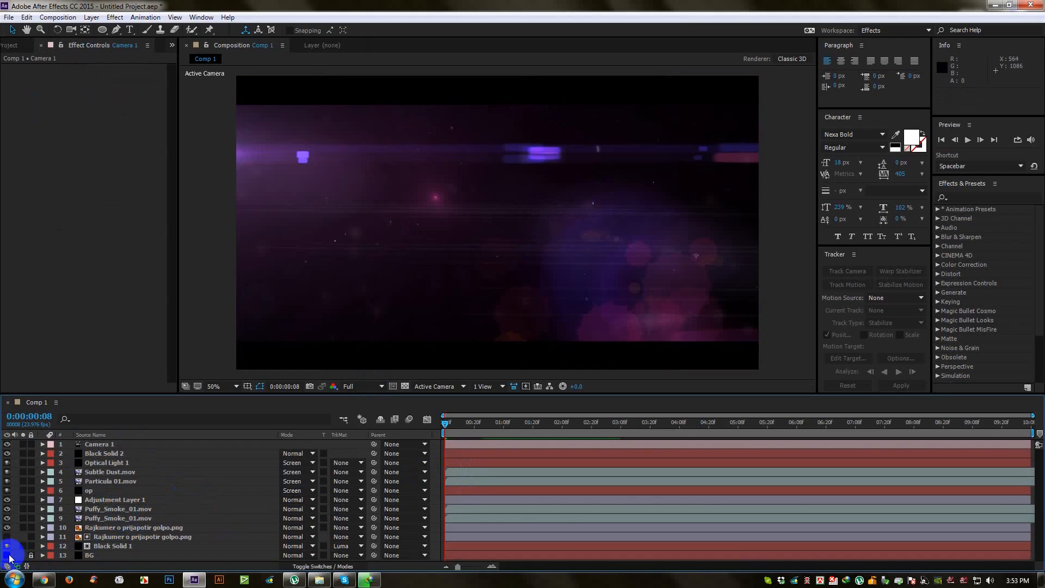
pyautogui.moveTo(502, 422); pyautogui.dragTo(543, 424)
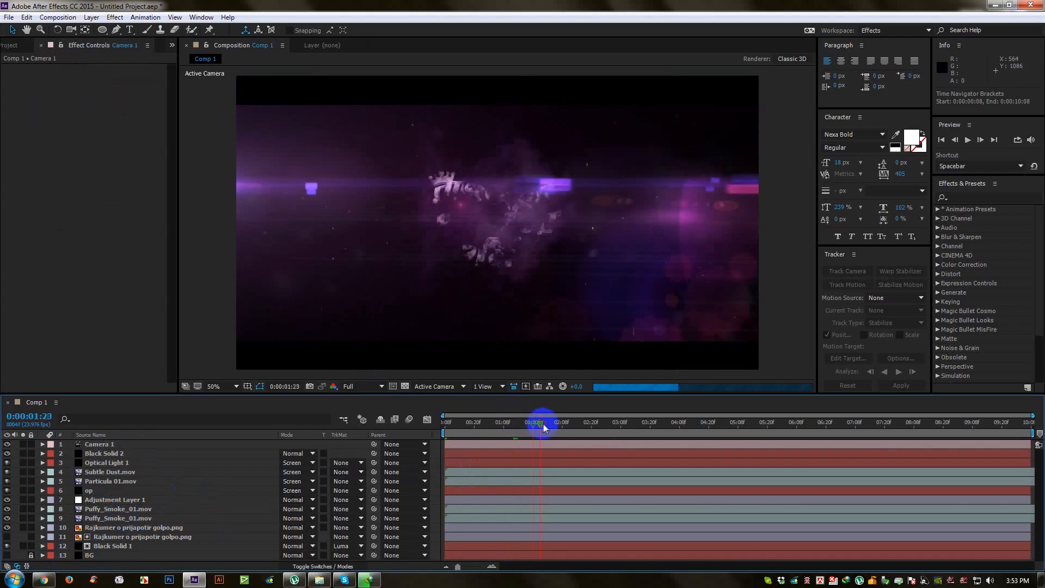
pyautogui.click(31, 556)
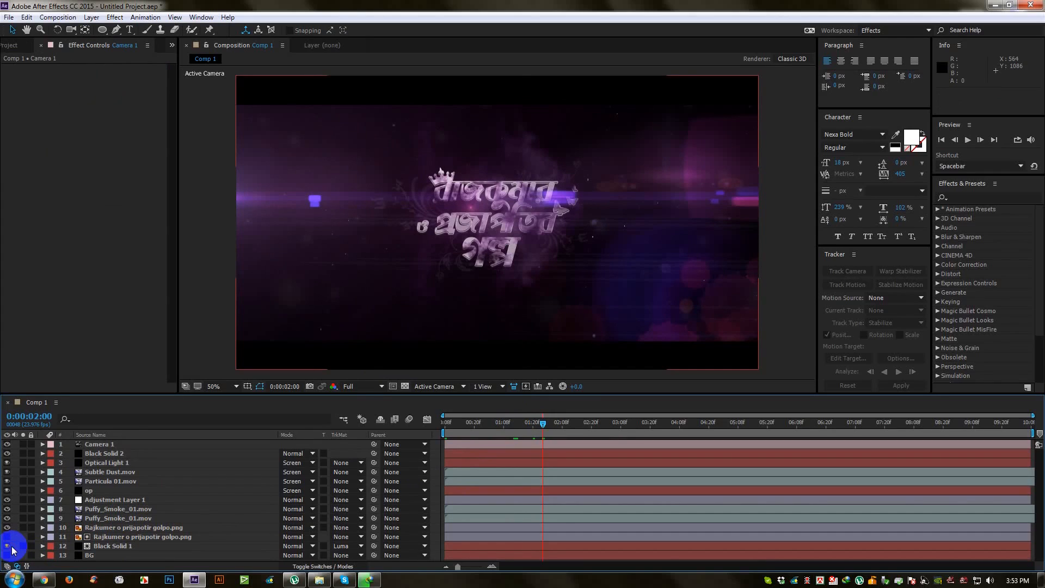
# Try placing Adjustment Layer 1 lower in the layer stack, below the title layers, and undo the move
pyautogui.moveTo(538, 430); pyautogui.dragTo(518, 423)
pyautogui.moveTo(91, 504); pyautogui.dragTo(99, 551)
pyautogui.moveTo(489, 425)
pyautogui.mouseDown()
pyautogui.moveTo(567, 425)
pyautogui.moveTo(486, 424)
pyautogui.mouseUp()
pyautogui.hotkey('ctrl', 'z')
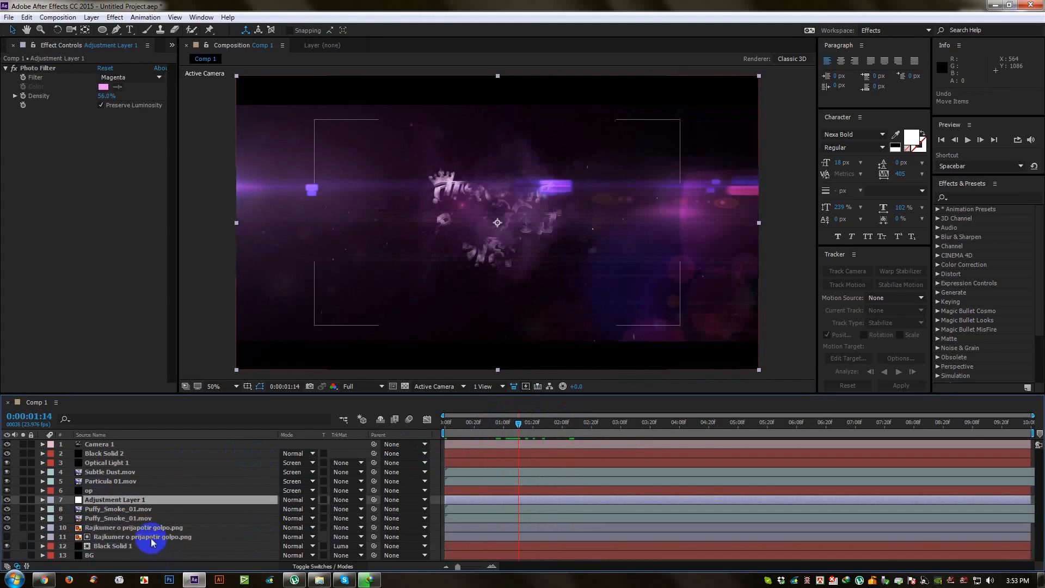
# Try moving both Puffy_Smoke_01.mov layers below Black Solid 1, inspect the title up close, and undo the reordering
pyautogui.click(108, 519)
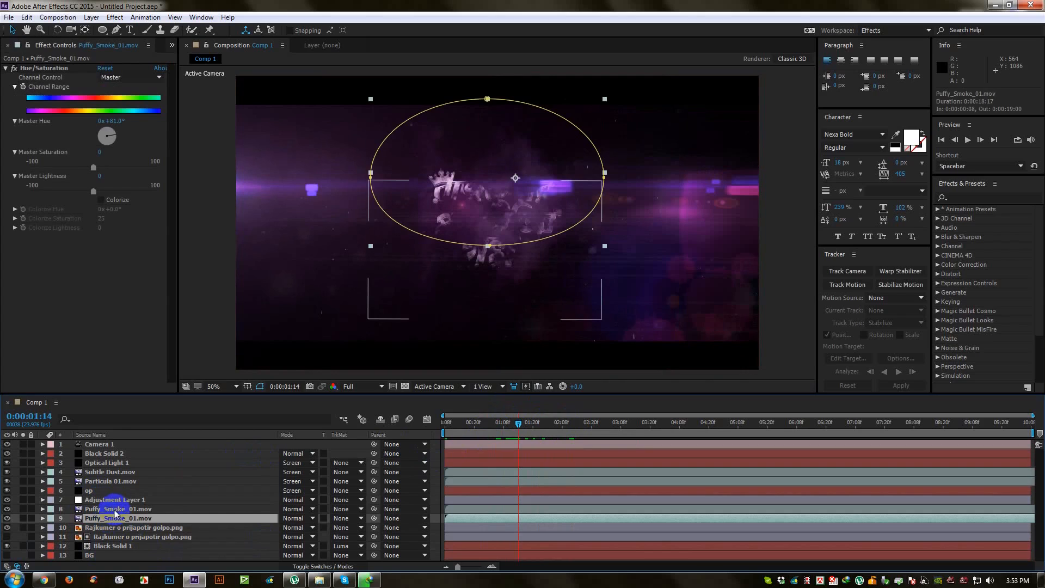
pyautogui.keyDown('ctrl'); pyautogui.click(115, 513); pyautogui.keyUp('ctrl')
pyautogui.moveTo(115, 519); pyautogui.dragTo(107, 550)
pyautogui.scroll(2, 496, 240)
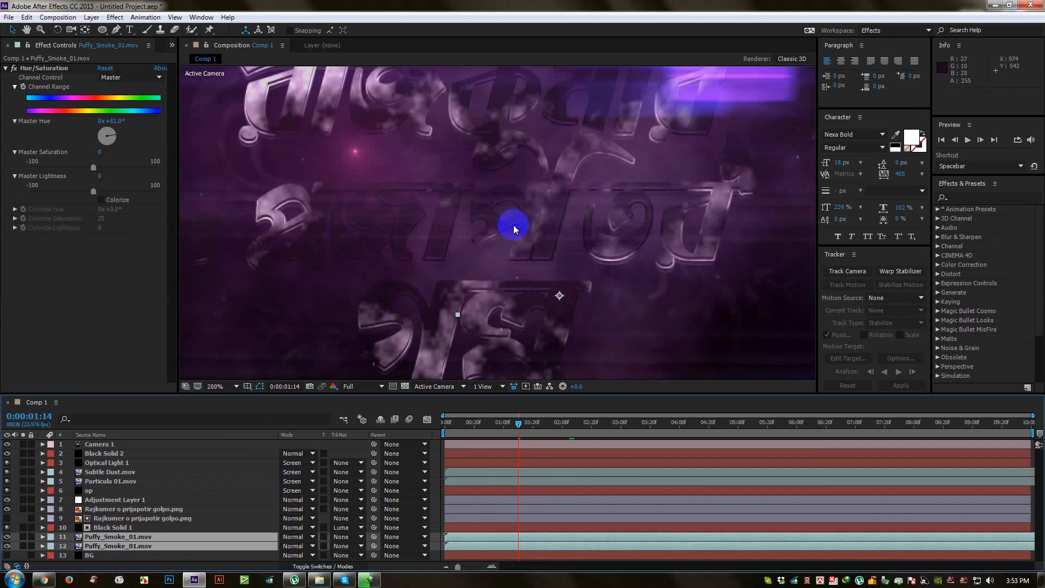
pyautogui.scroll(-1, 514, 224)
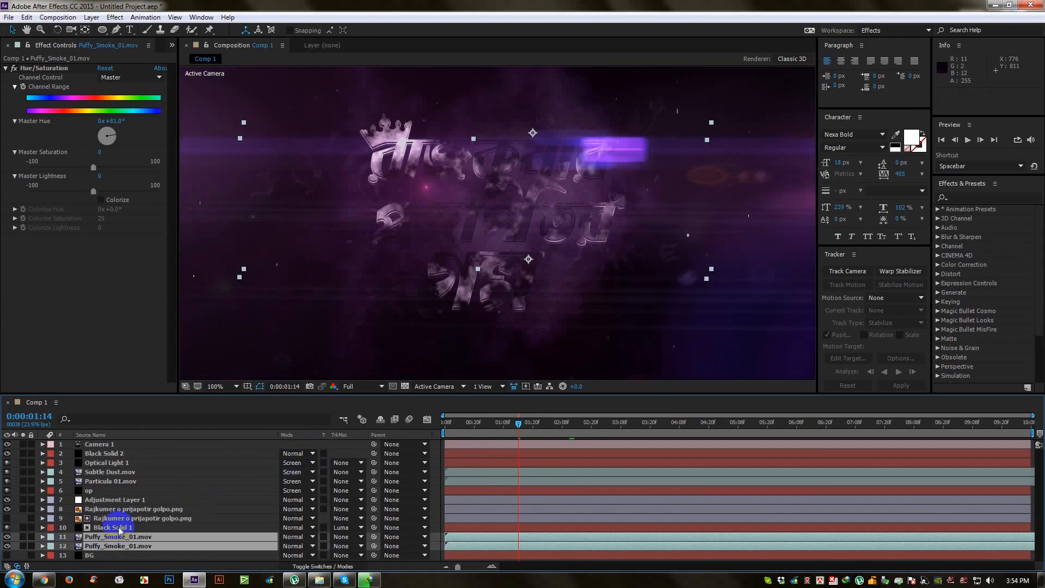
pyautogui.moveTo(123, 528); pyautogui.dragTo(126, 522)
pyautogui.moveTo(460, 422); pyautogui.dragTo(541, 433)
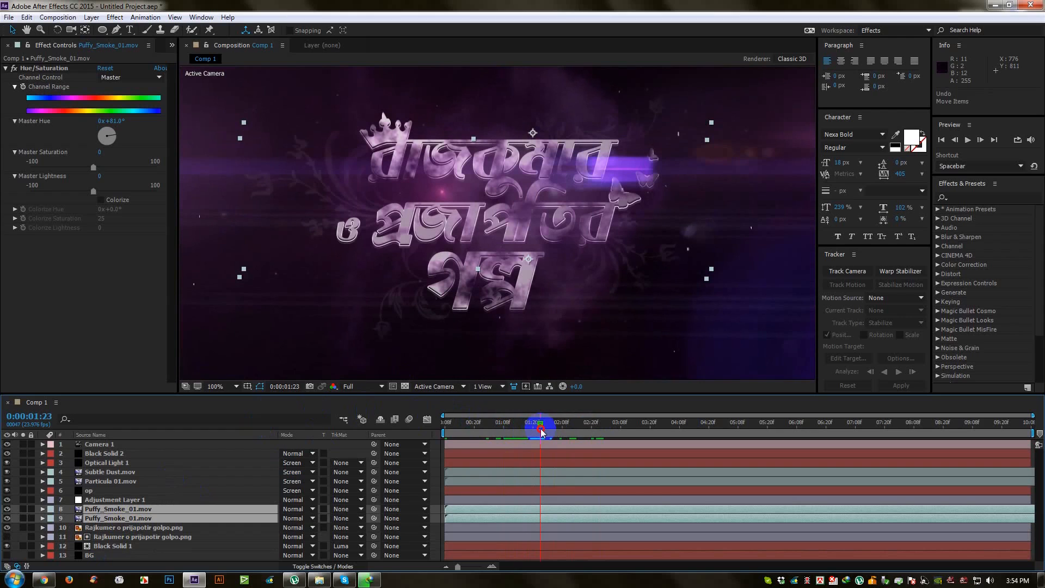
pyautogui.scroll(-2, 526, 277)
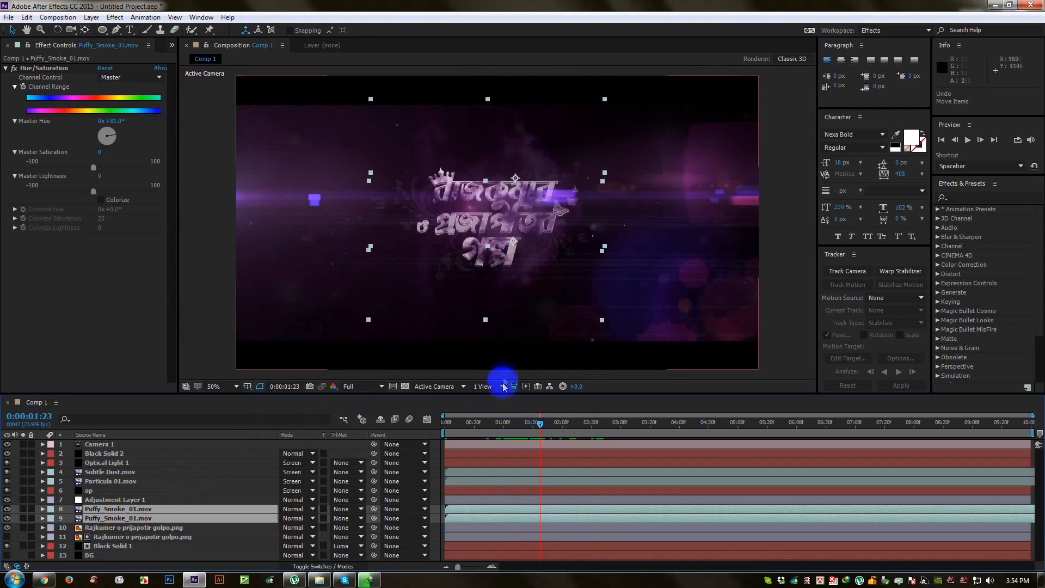
# Select the Camera 1 layer and set the current time to 0:00:00:08
pyautogui.moveTo(496, 420)
pyautogui.mouseDown()
pyautogui.moveTo(572, 422)
pyautogui.moveTo(499, 423)
pyautogui.mouseUp()
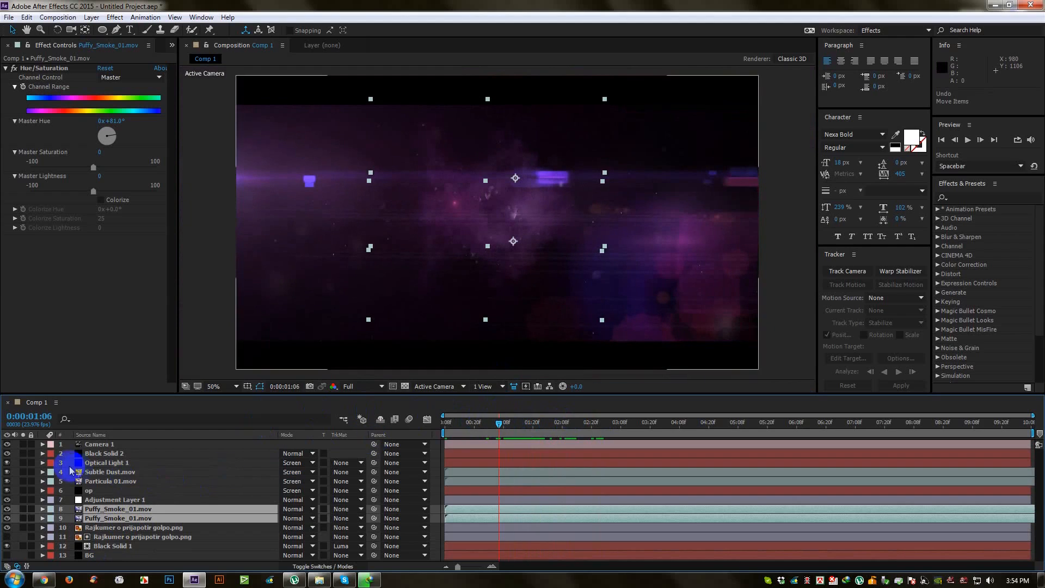
pyautogui.click(89, 444)
pyautogui.click(459, 422)
pyautogui.moveTo(459, 422); pyautogui.dragTo(445, 422)
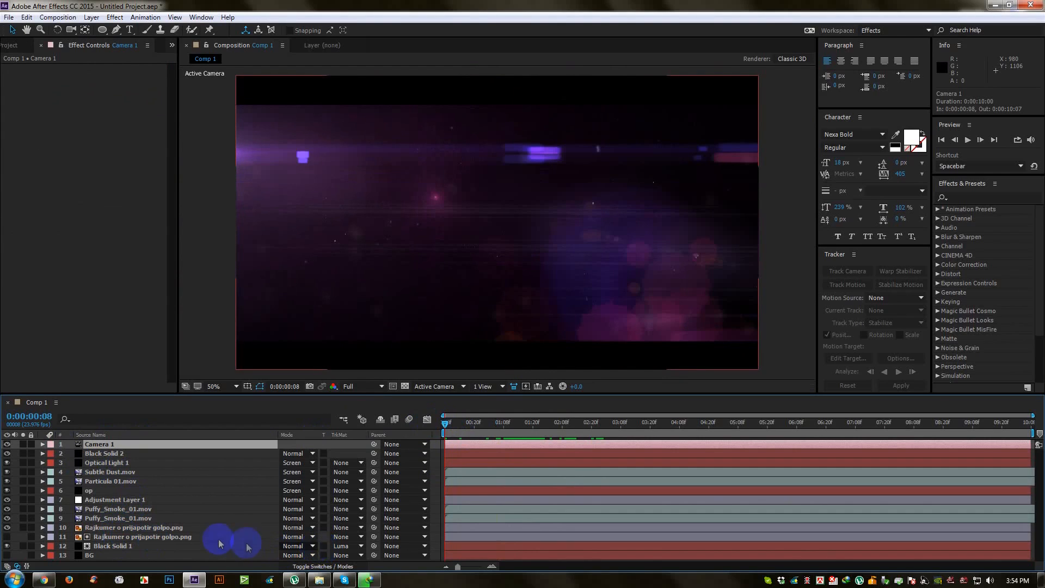
# Turn both Rajkumer o prijapotir golpo.png title layers into 3D layers
pyautogui.click(175, 537)
pyautogui.keyDown('shift'); pyautogui.click(226, 527); pyautogui.keyUp('shift')
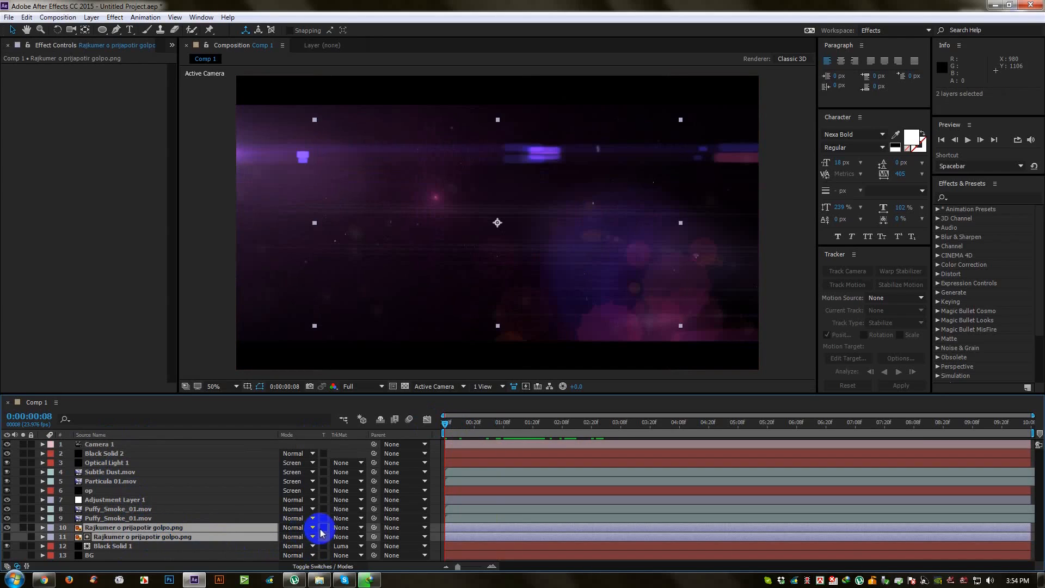
pyautogui.click(323, 566)
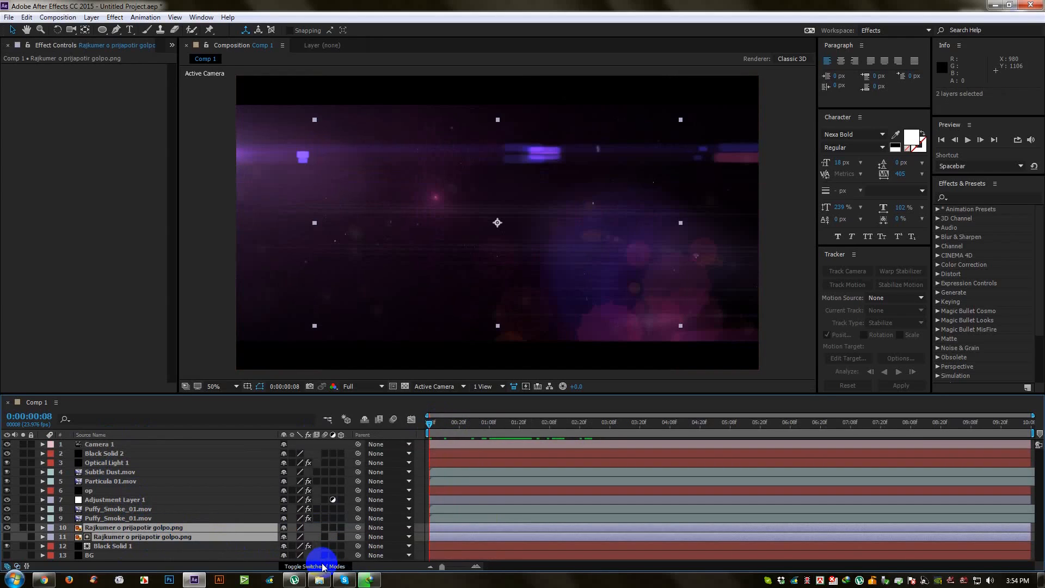
pyautogui.moveTo(343, 527); pyautogui.dragTo(342, 540)
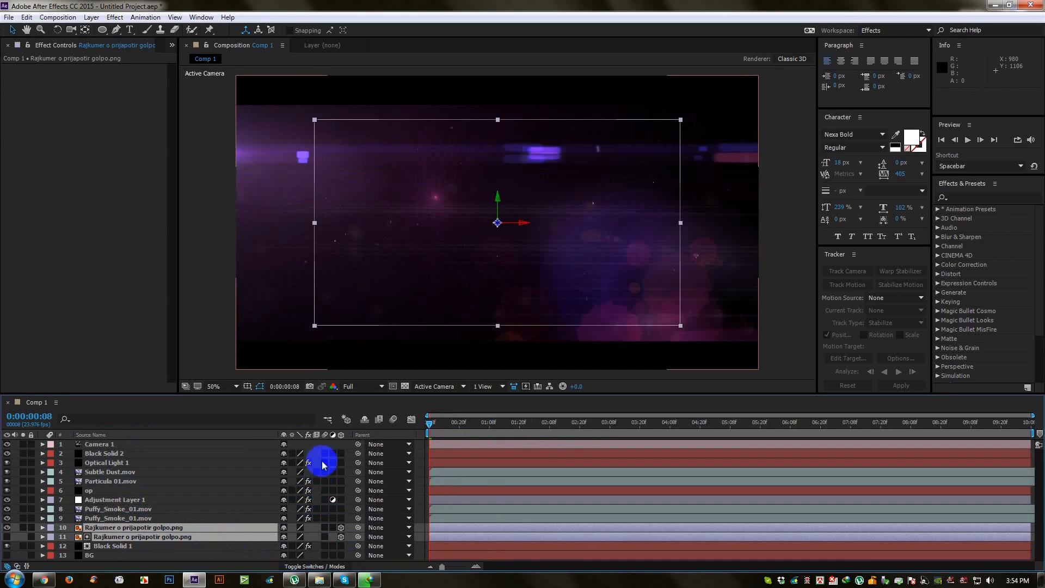
# Set starting keyframes for Camera 1's Point of Interest, Position, Orientation and X, Y and Z Rotation at 0:00:00:08
pyautogui.click(99, 445)
pyautogui.click(51, 444)
pyautogui.click(42, 445)
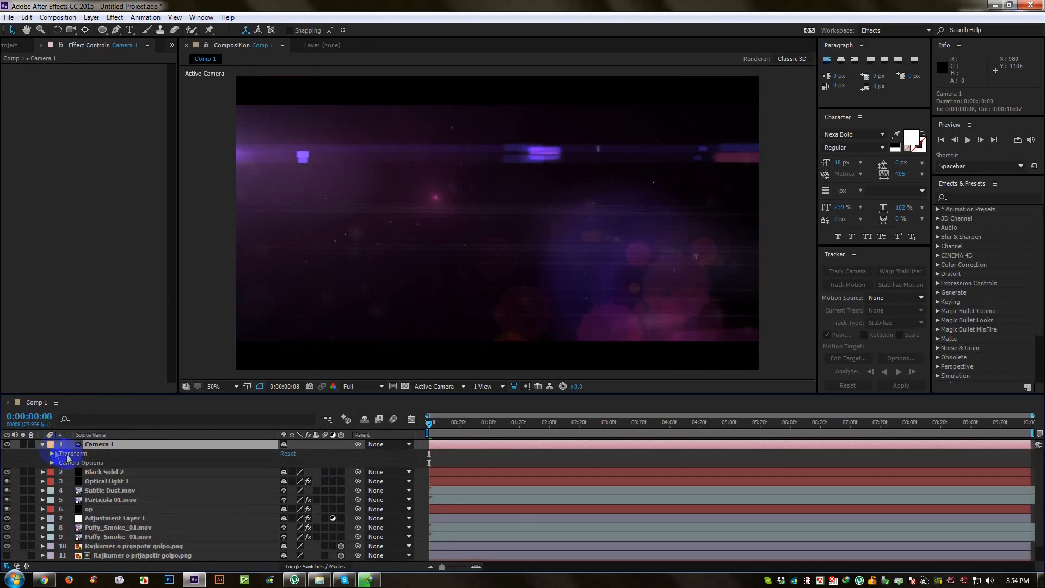
pyautogui.click(53, 454)
pyautogui.click(69, 463)
pyautogui.click(69, 472)
pyautogui.click(70, 481)
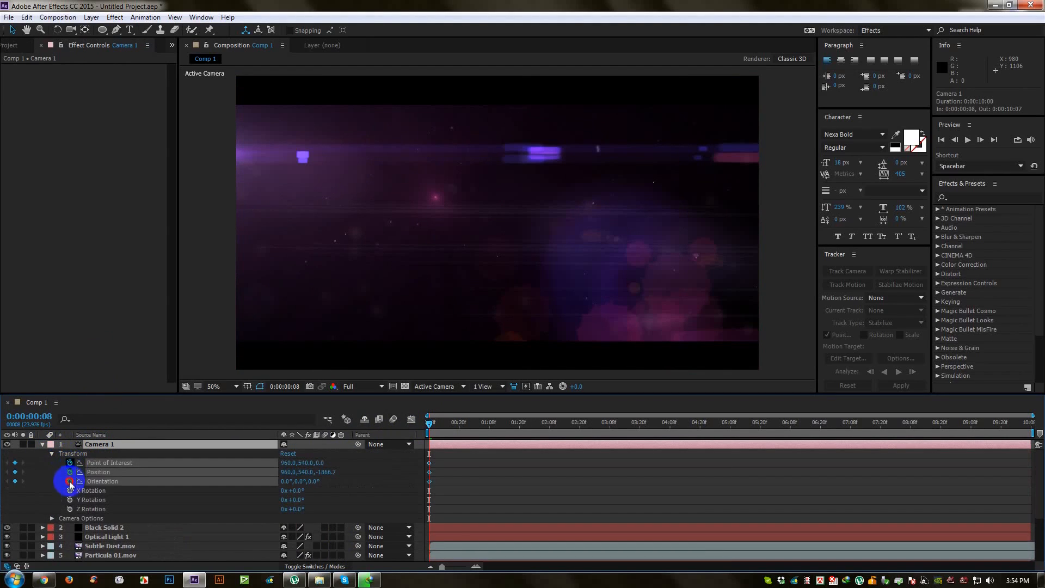
pyautogui.click(70, 490)
pyautogui.click(69, 500)
pyautogui.click(70, 509)
# At 0:00:10:07, dolly Camera 1 toward the title to a Position of about 960, 540, -1598.7
pyautogui.moveTo(429, 431); pyautogui.dragTo(1026, 458)
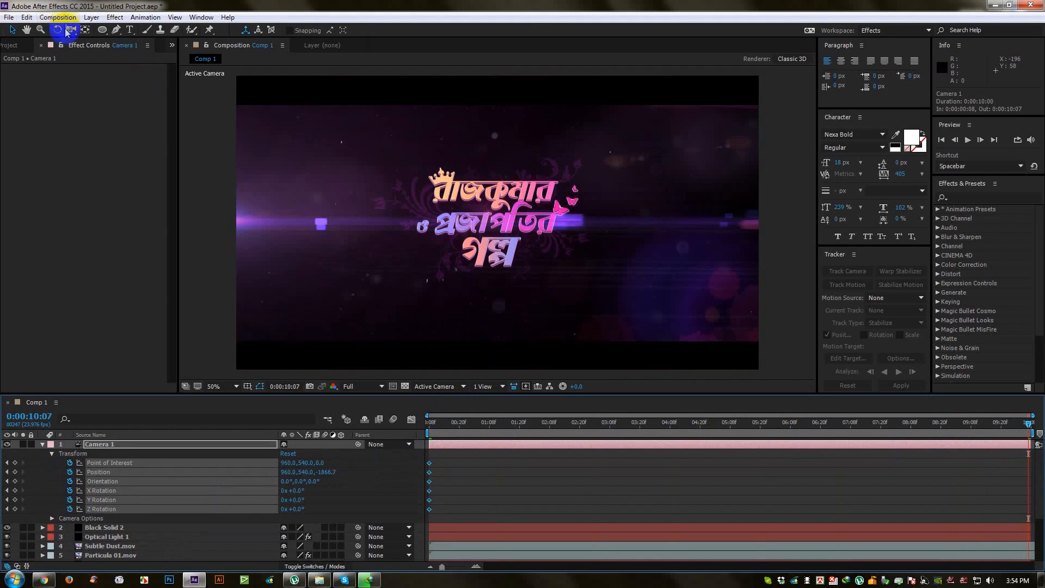
pyautogui.moveTo(69, 34); pyautogui.dragTo(105, 68)
pyautogui.moveTo(504, 231); pyautogui.dragTo(508, 197)
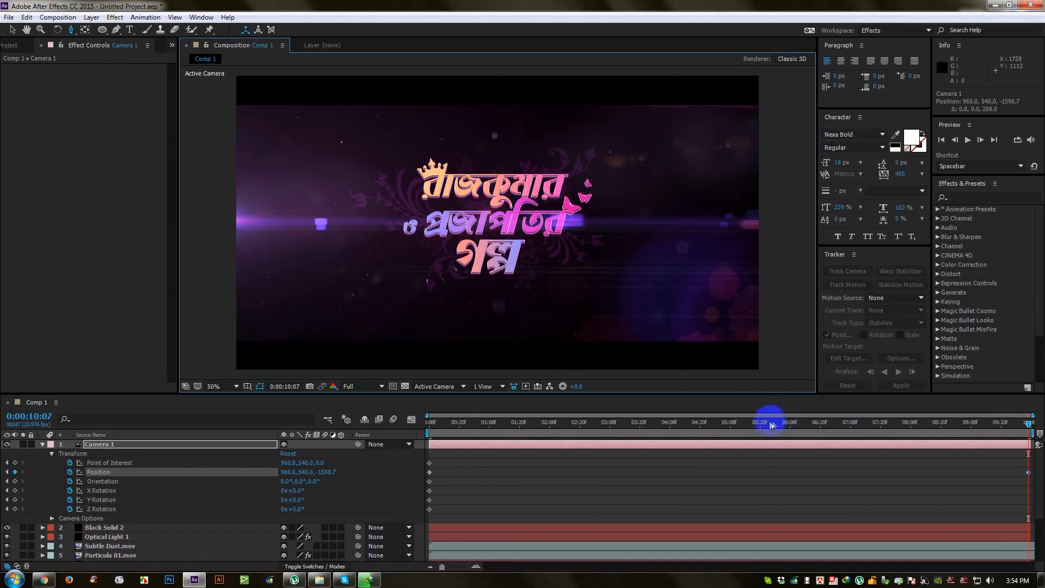
# Preview the camera push-in from the start of the composition, stop playback and collapse the Camera 1 properties
pyautogui.click(678, 429)
pyautogui.moveTo(657, 433); pyautogui.dragTo(338, 446)
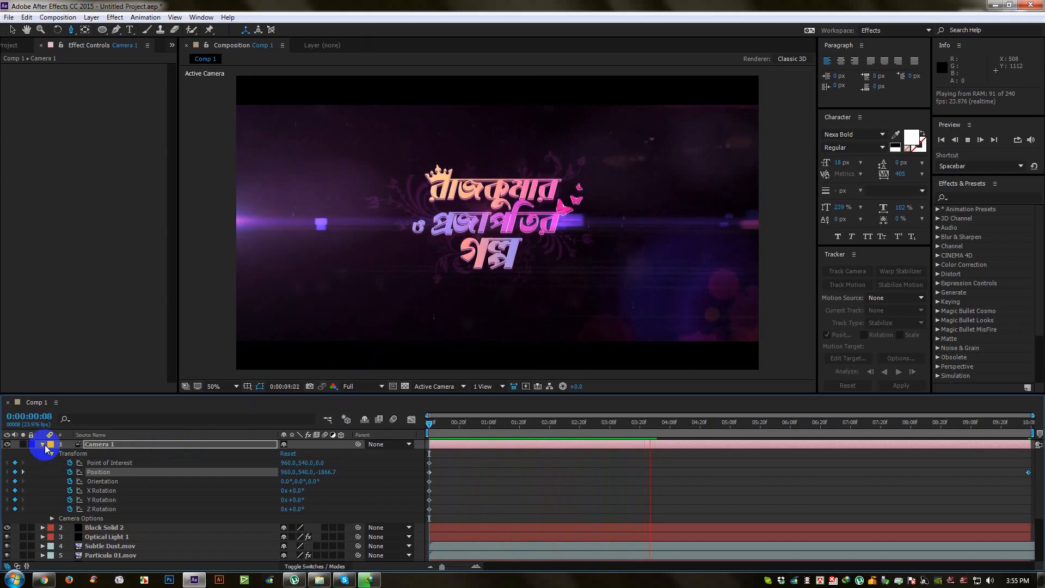
pyautogui.press('space')
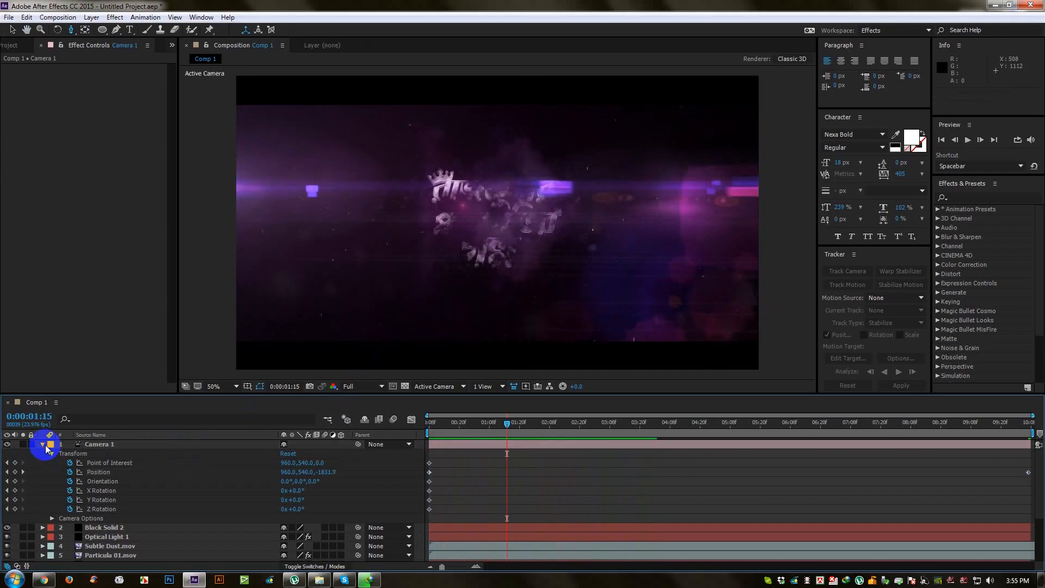
pyautogui.click(42, 445)
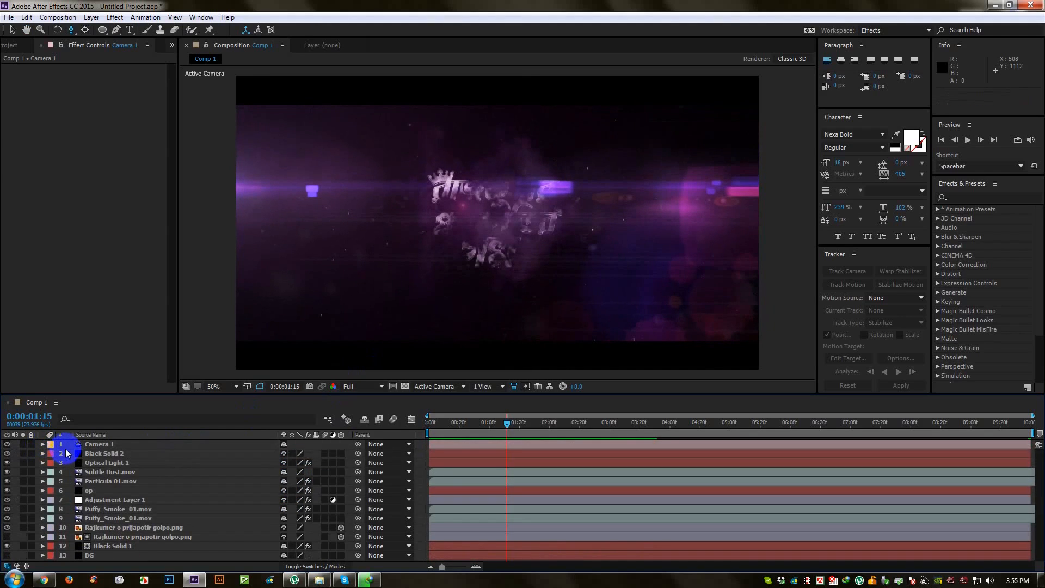
# Save the project as Untitled Project in the Dreamy Wedding Logo animetion folder
pyautogui.hotkey('ctrl', 's')
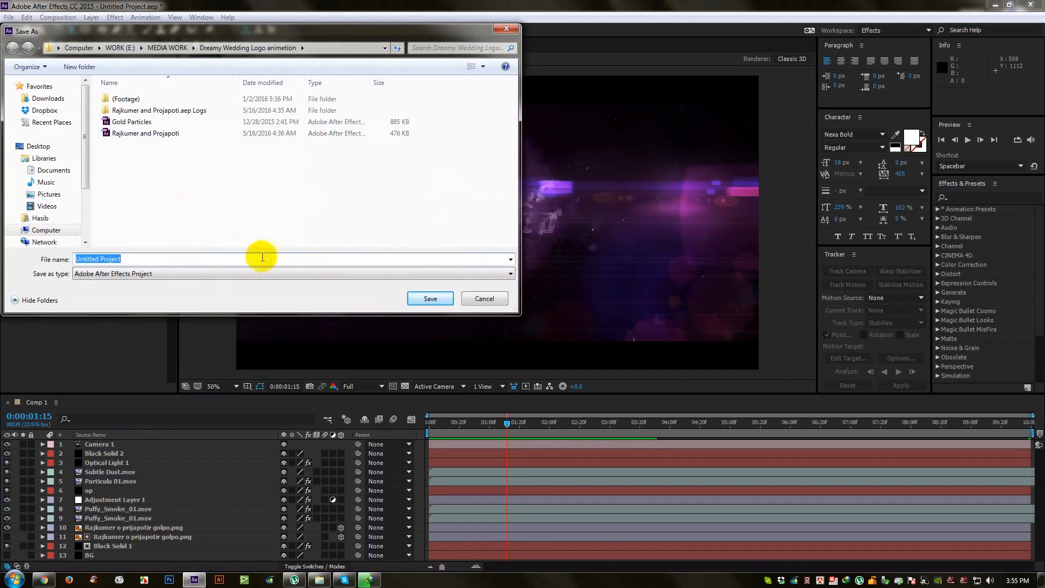
pyautogui.click(262, 258)
pyautogui.click(430, 297)
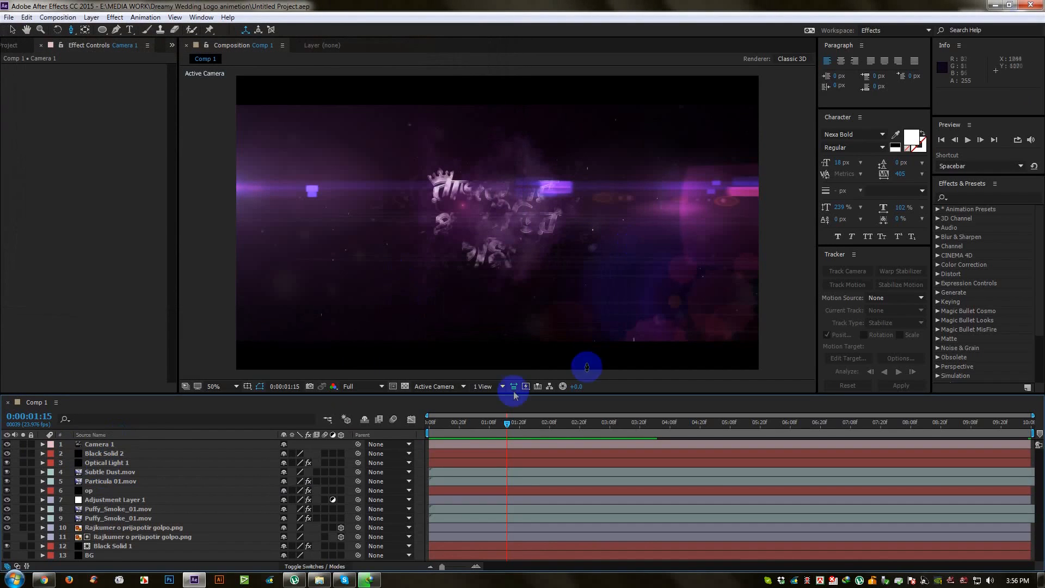
# Switch to Windows Explorer and open the Sound FX folder within Video Editing Resources > Sound Fx by nuva on the WORK (E:) drive
pyautogui.moveTo(455, 432); pyautogui.dragTo(440, 431)
pyautogui.moveTo(425, 394); pyautogui.dragTo(434, 357)
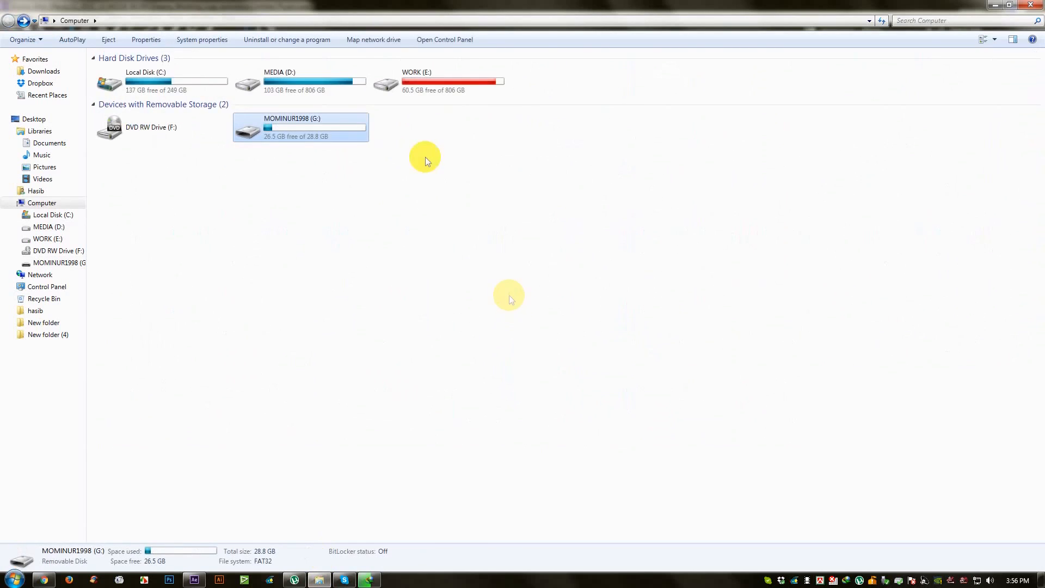
pyautogui.click(410, 86)
pyautogui.doubleClick(409, 86)
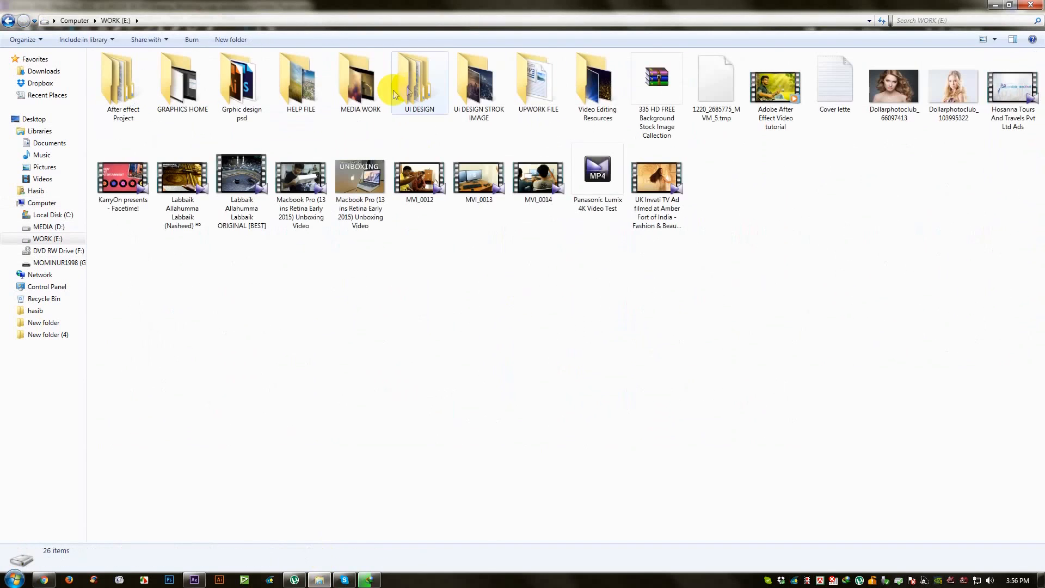
pyautogui.doubleClick(574, 88)
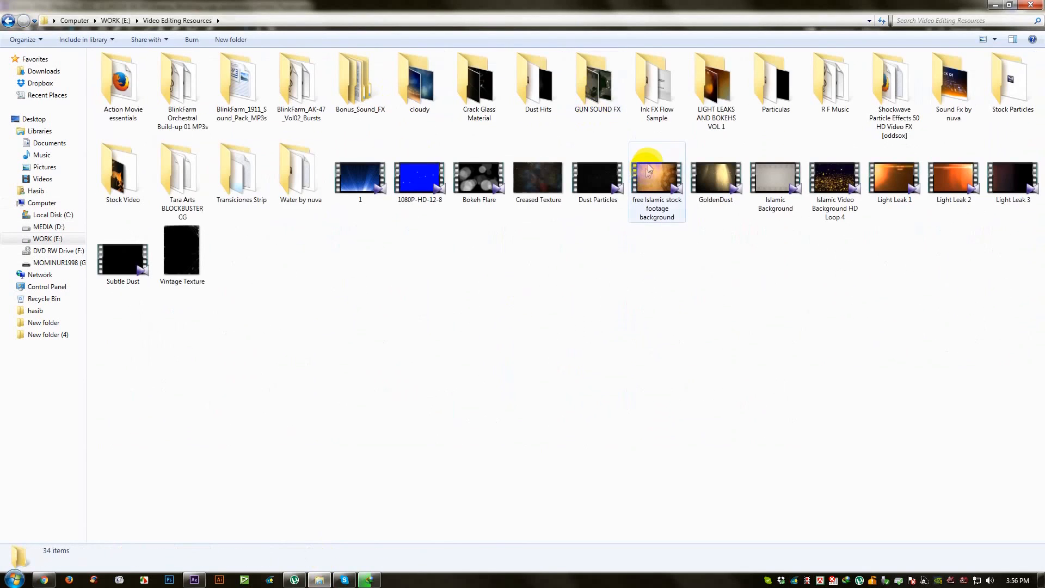
pyautogui.doubleClick(956, 109)
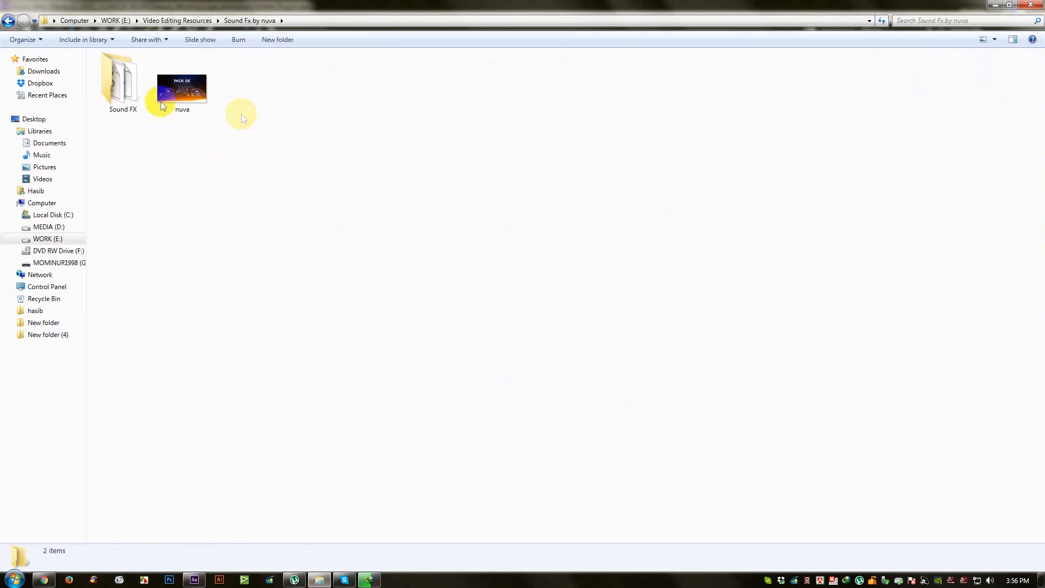
pyautogui.doubleClick(136, 97)
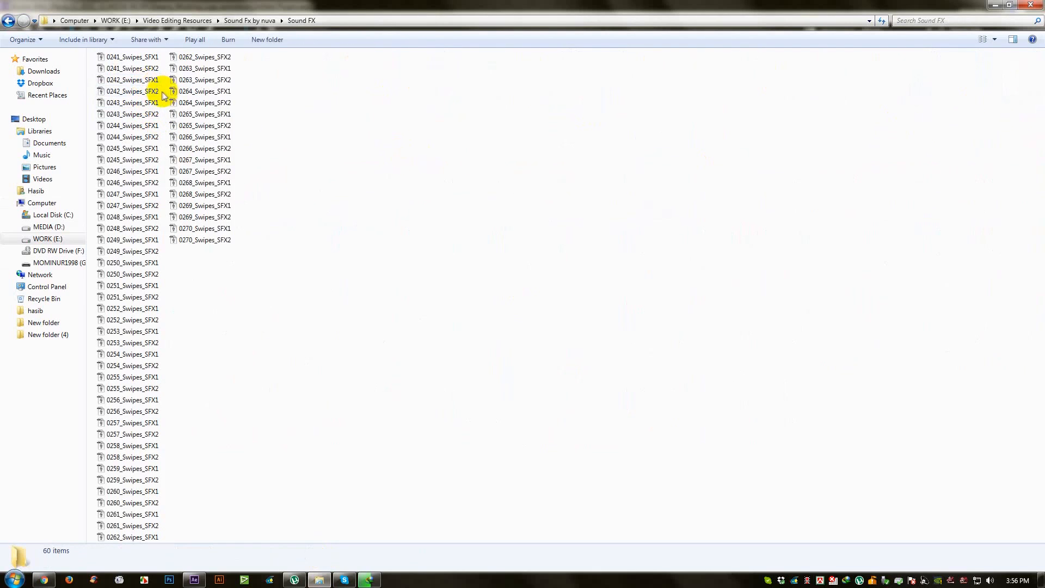
# Audition the swipe sound effects from 0244_Swipes_SFX2 through 0249_Swipes_SFX1
pyautogui.click(149, 137)
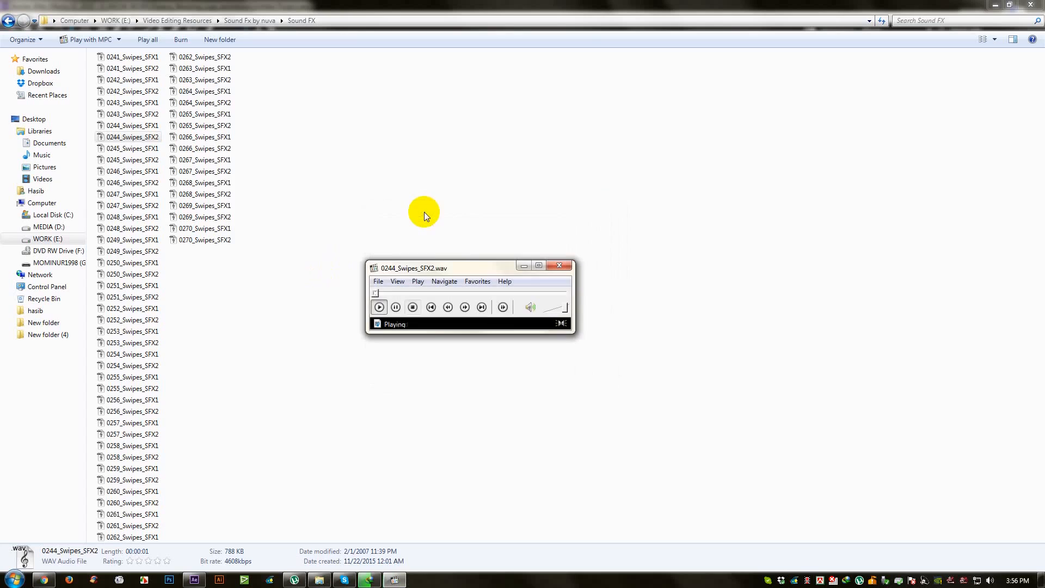
pyautogui.doubleClick(140, 149)
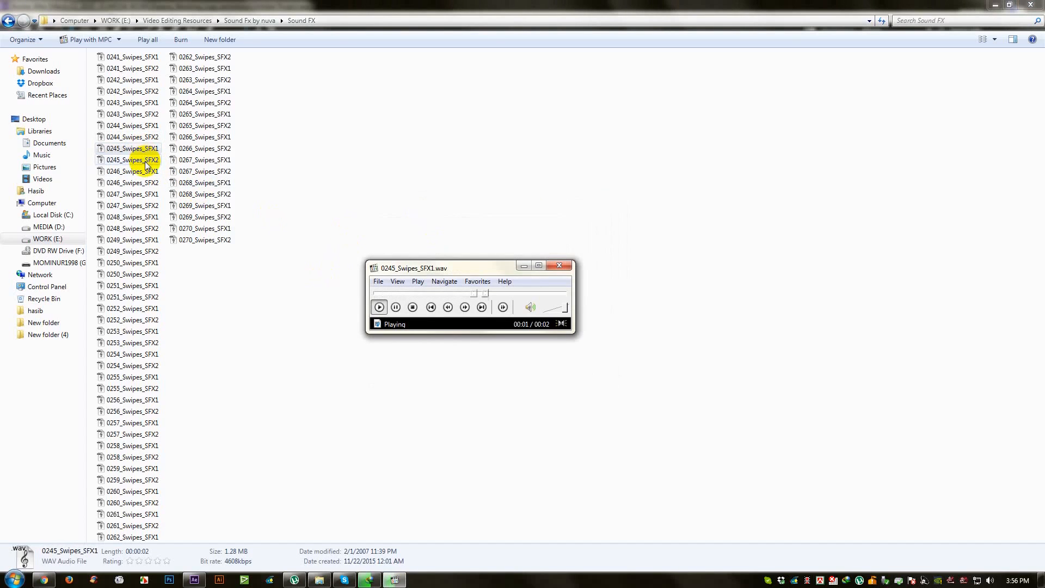
pyautogui.doubleClick(146, 163)
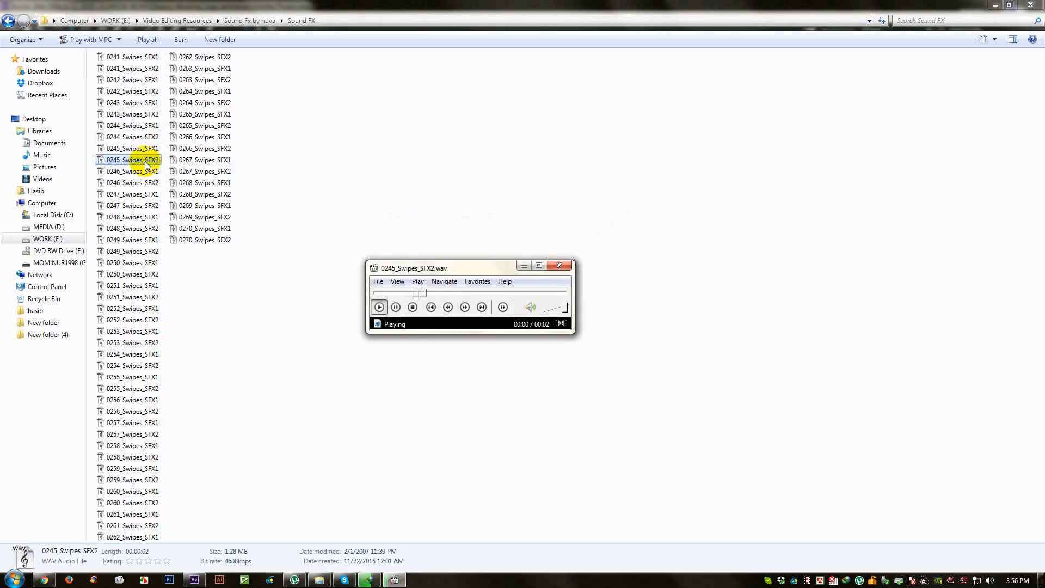
pyautogui.doubleClick(136, 173)
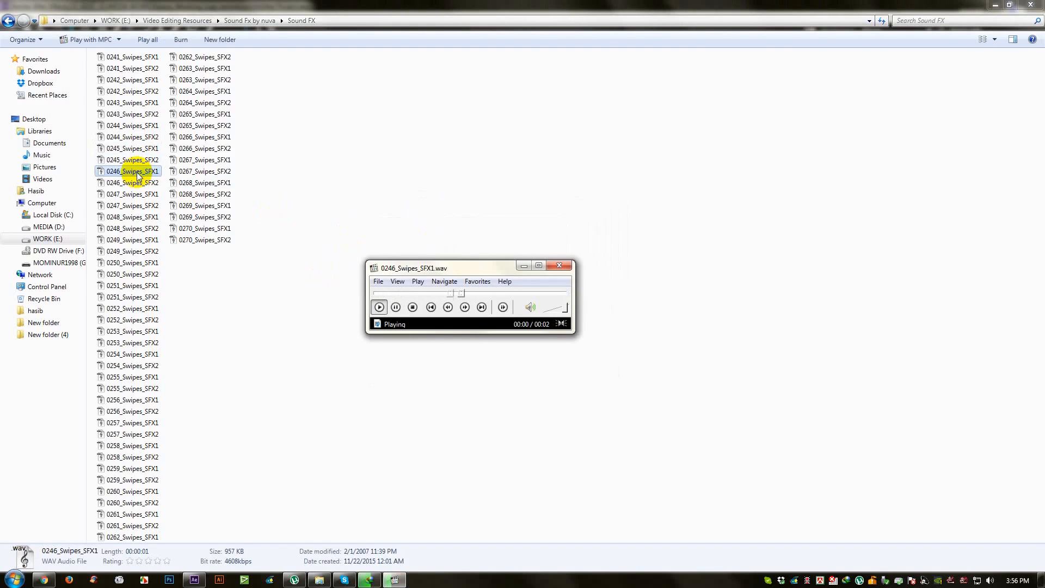
pyautogui.doubleClick(138, 183)
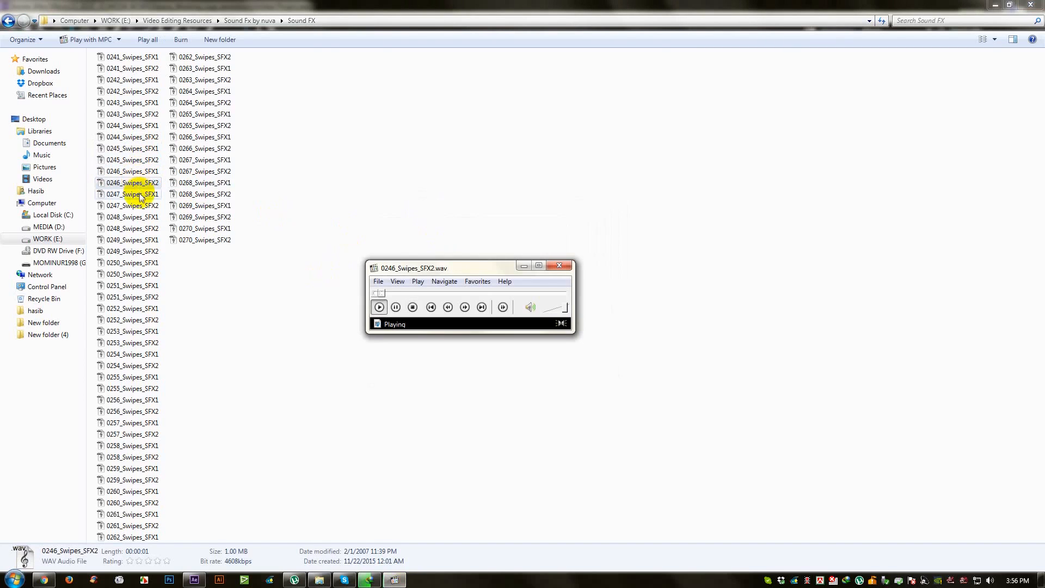
pyautogui.doubleClick(140, 196)
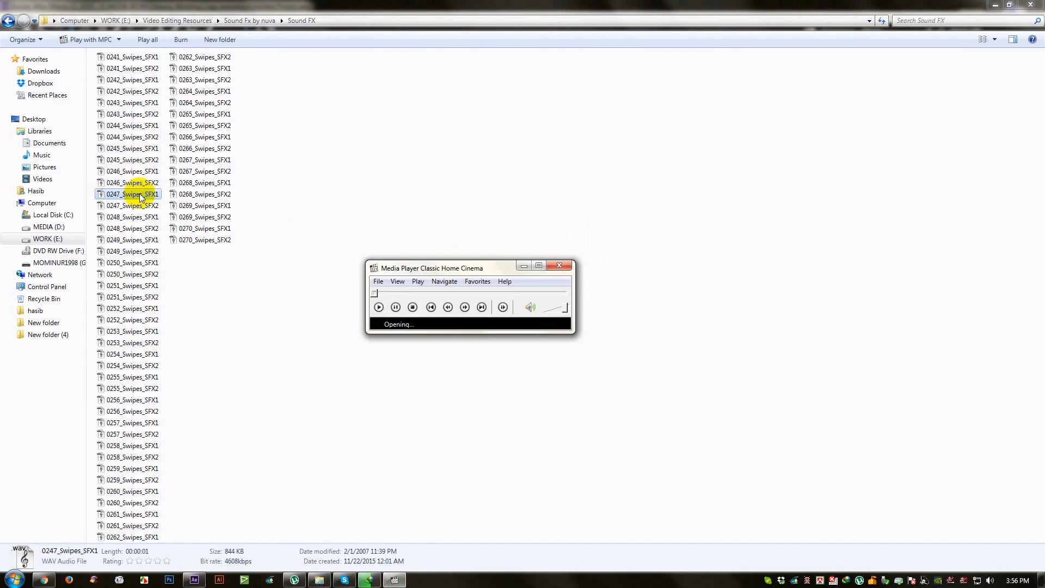
pyautogui.doubleClick(146, 208)
pyautogui.doubleClick(144, 217)
pyautogui.doubleClick(146, 229)
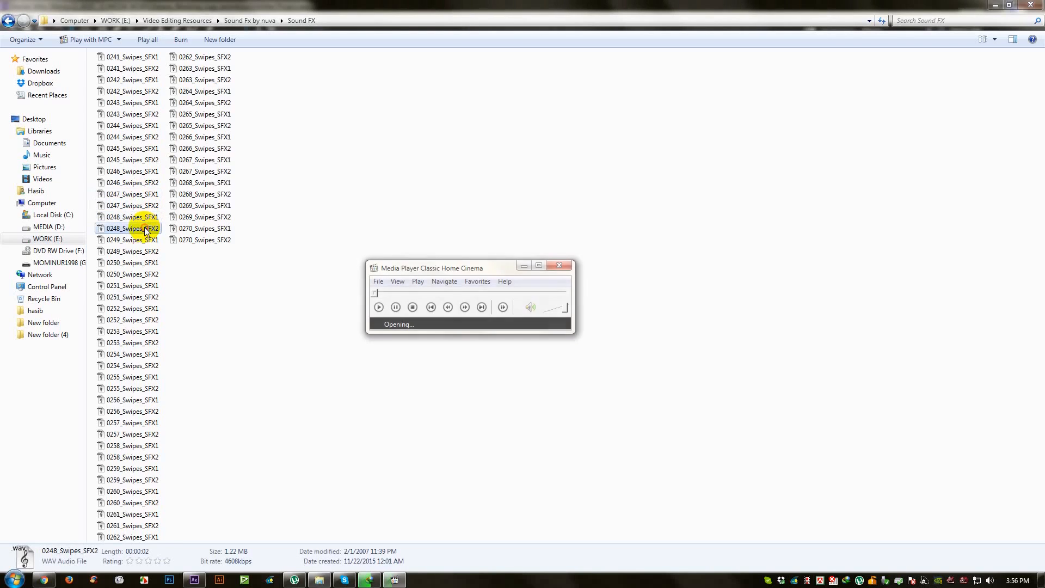
pyautogui.doubleClick(143, 242)
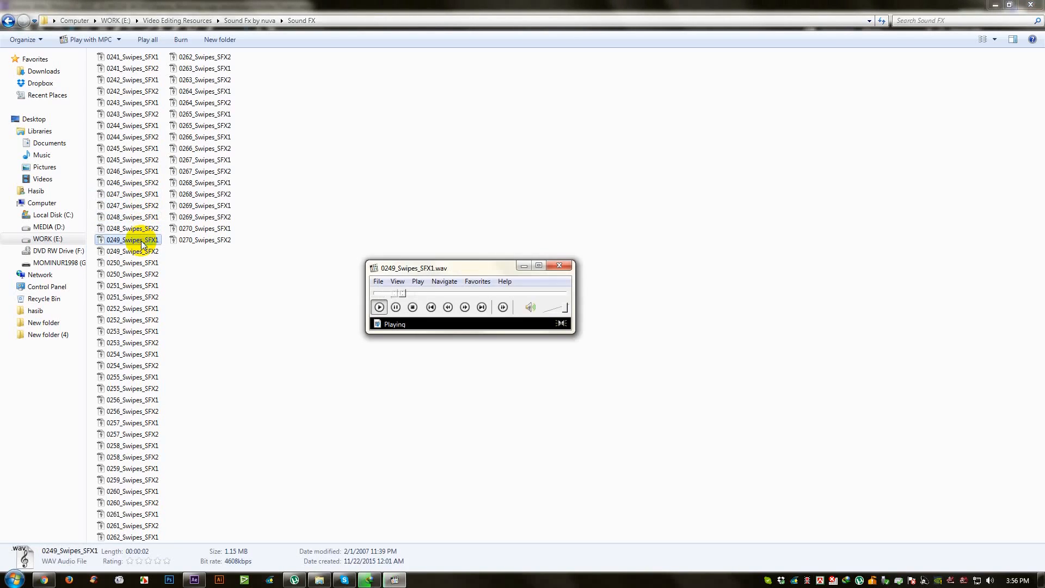
# Listen to the swipe sounds from 0243_Swipes_SFX1 through 0246_Swipes_SFX1 to compare them
pyautogui.doubleClick(146, 104)
pyautogui.doubleClick(144, 115)
pyautogui.doubleClick(143, 126)
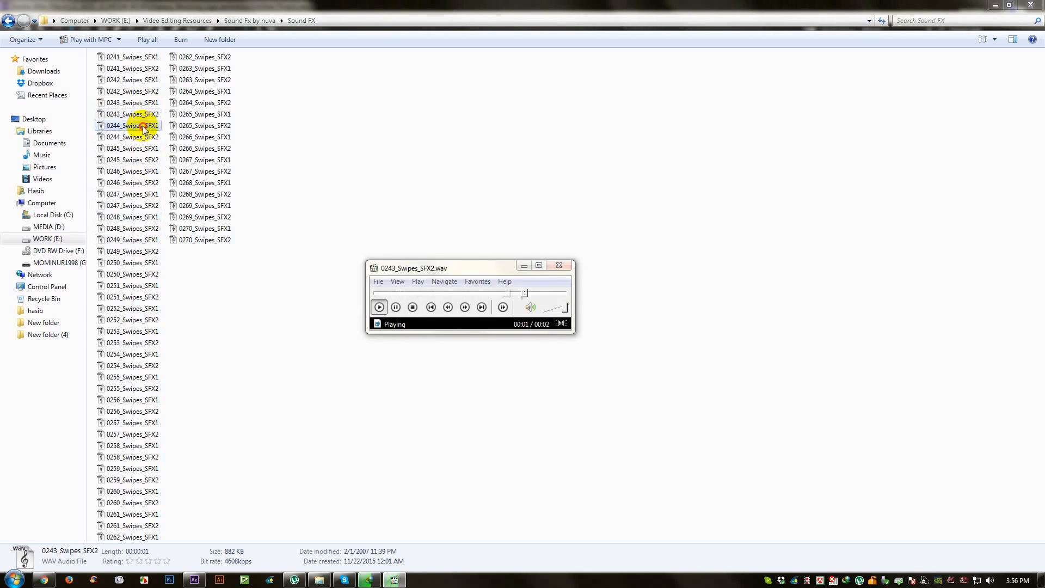
pyautogui.doubleClick(144, 137)
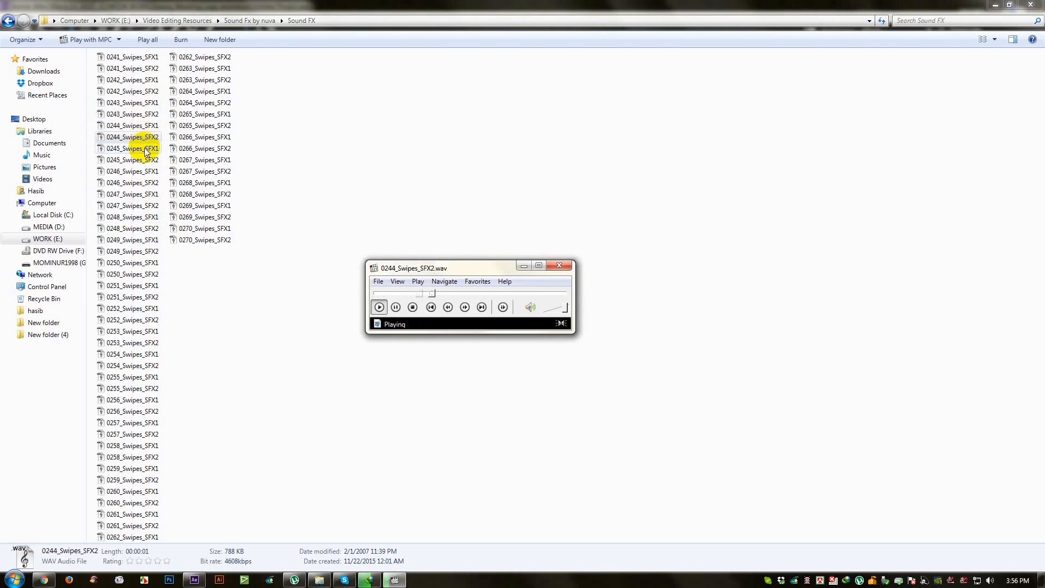
pyautogui.doubleClick(145, 149)
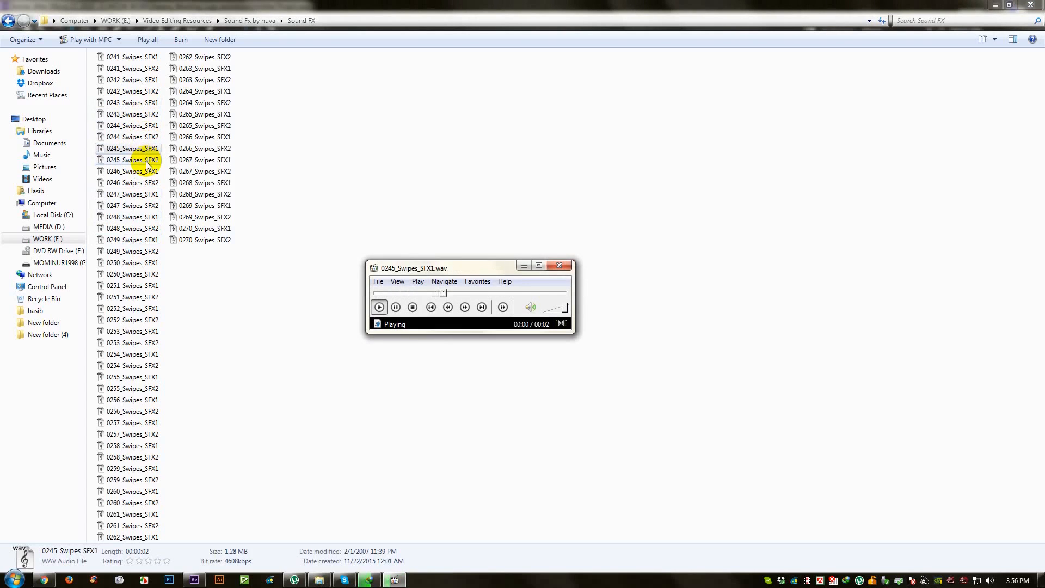
pyautogui.doubleClick(147, 162)
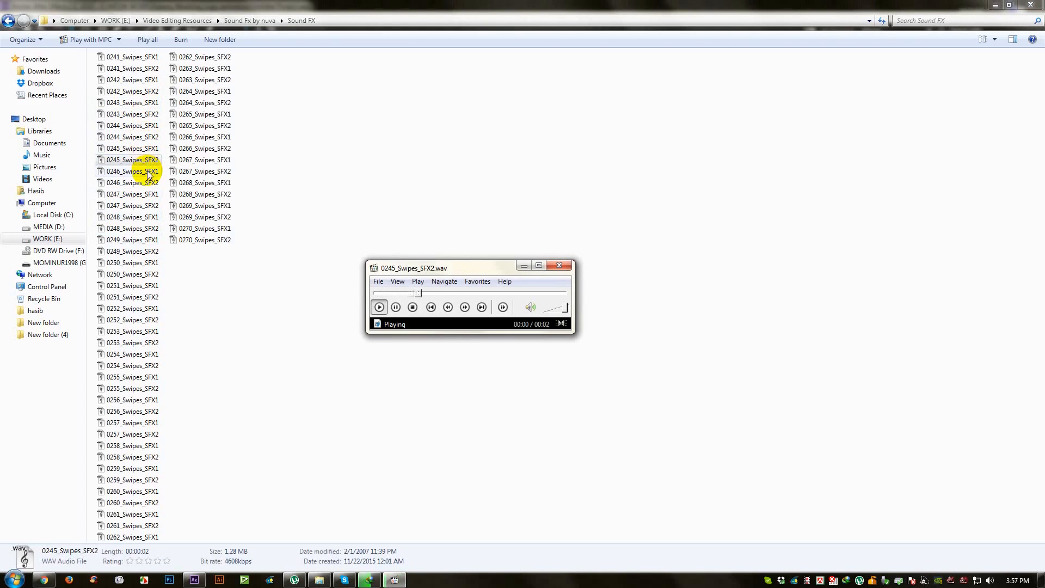
pyautogui.doubleClick(146, 172)
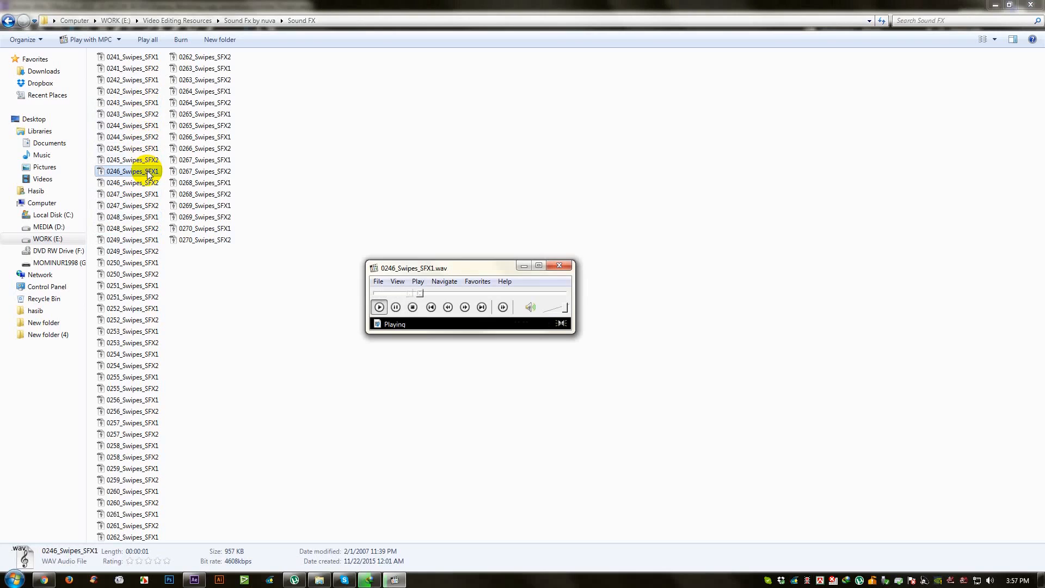
# Audition the swipe sounds from 0249_Swipes_SFX1 through 0251_Swipes_SFX2, replaying 0249_Swipes_SFX2
pyautogui.click(142, 244)
pyautogui.doubleClick(142, 245)
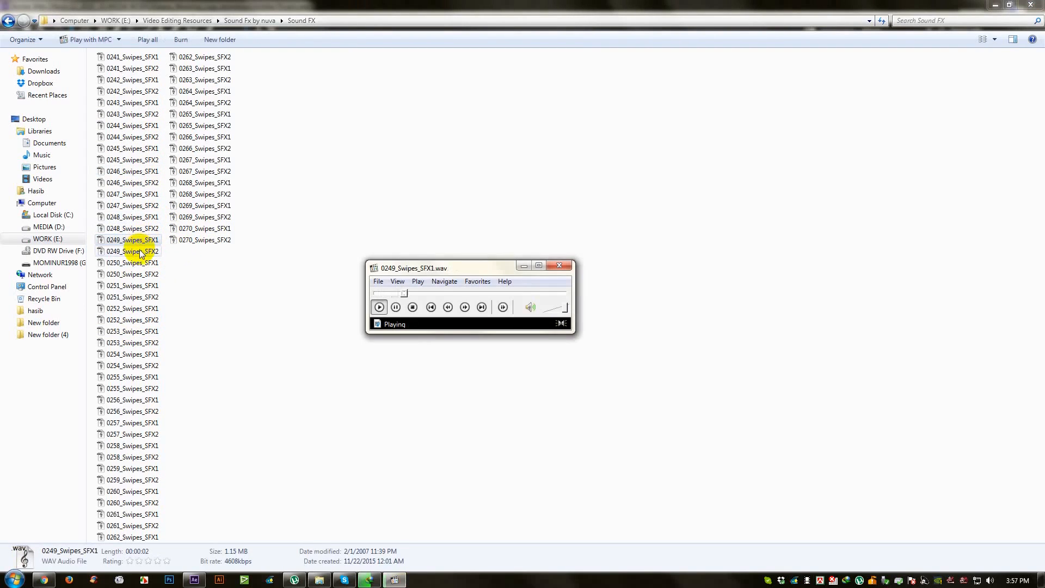
pyautogui.doubleClick(140, 252)
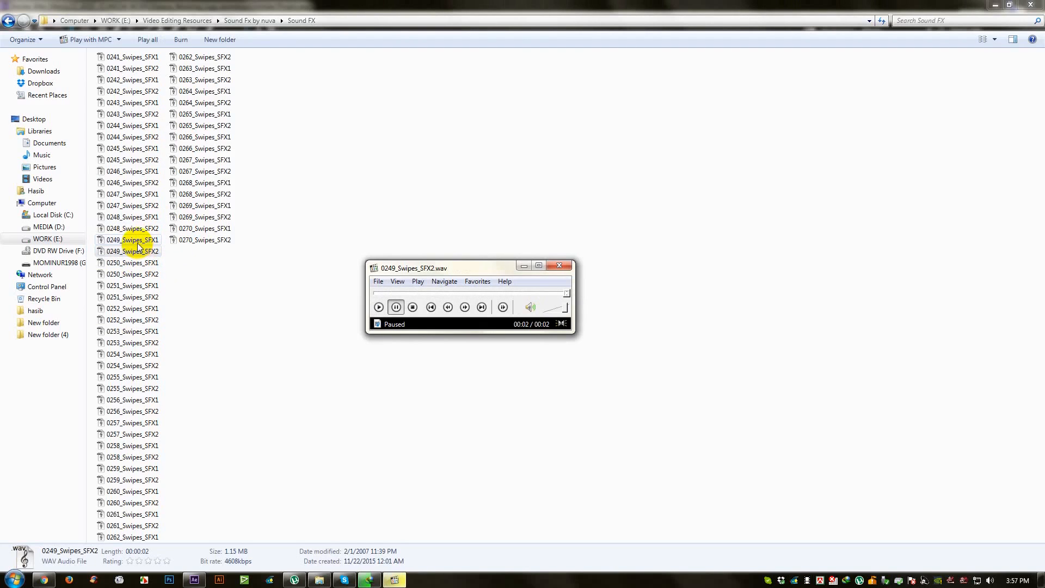
pyautogui.doubleClick(138, 249)
pyautogui.doubleClick(137, 254)
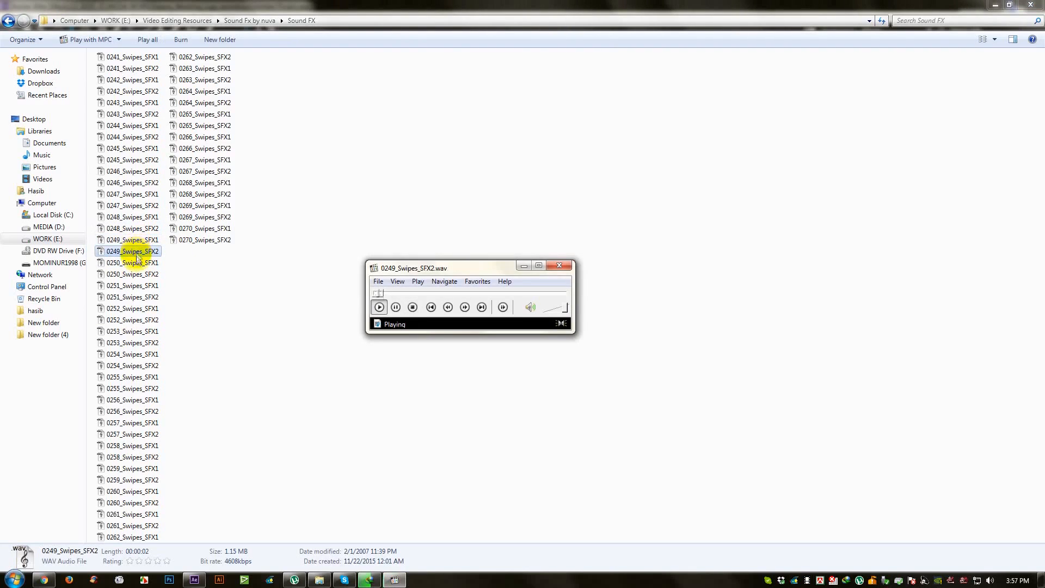
pyautogui.doubleClick(138, 263)
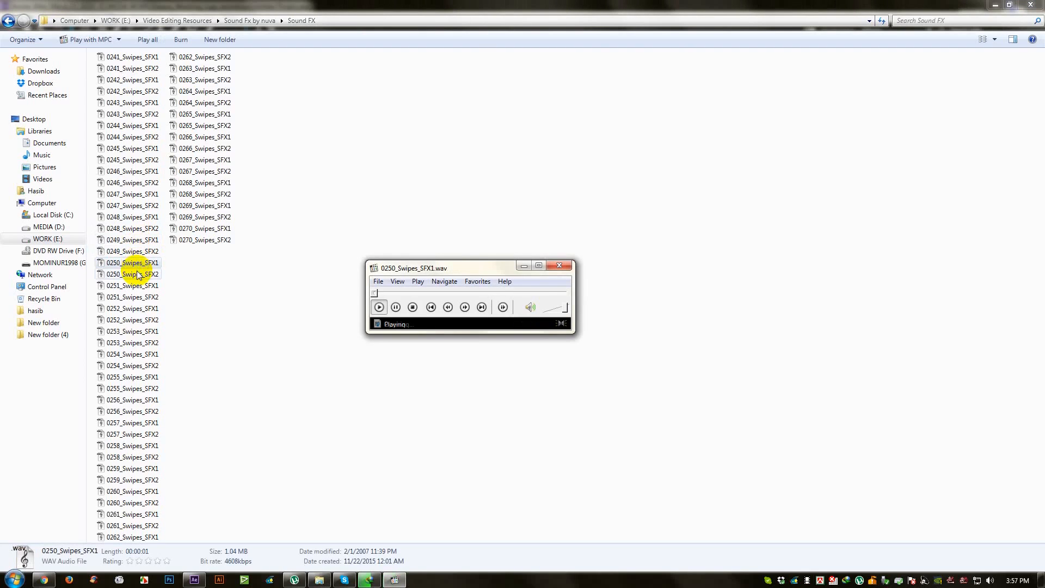
pyautogui.doubleClick(139, 274)
pyautogui.doubleClick(139, 285)
pyautogui.doubleClick(140, 297)
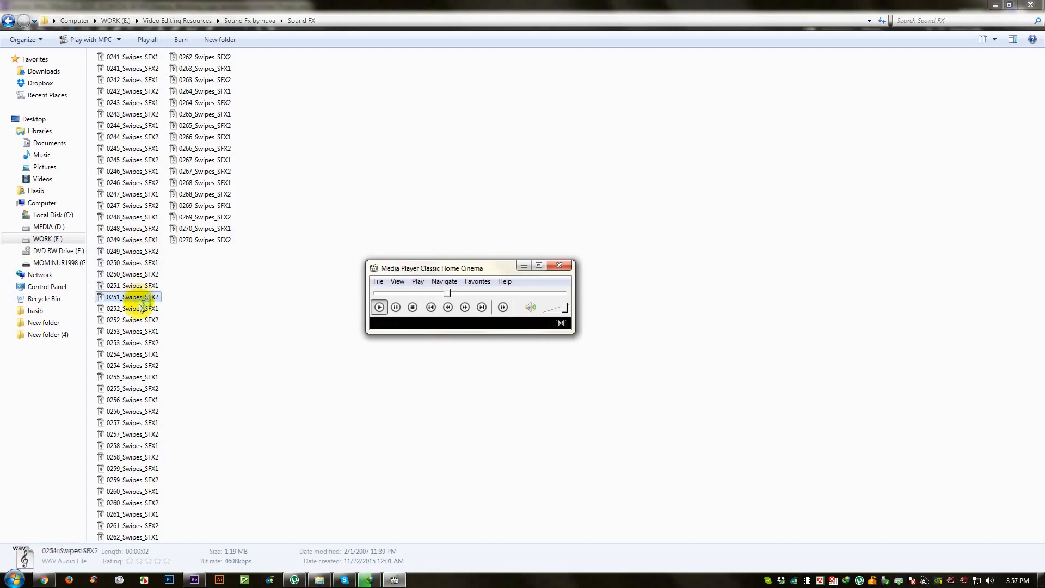
# Audition 0252_Swipes_SFX1, import it into the After Effects project and add it as the bottom layer of Comp 1
pyautogui.doubleClick(139, 308)
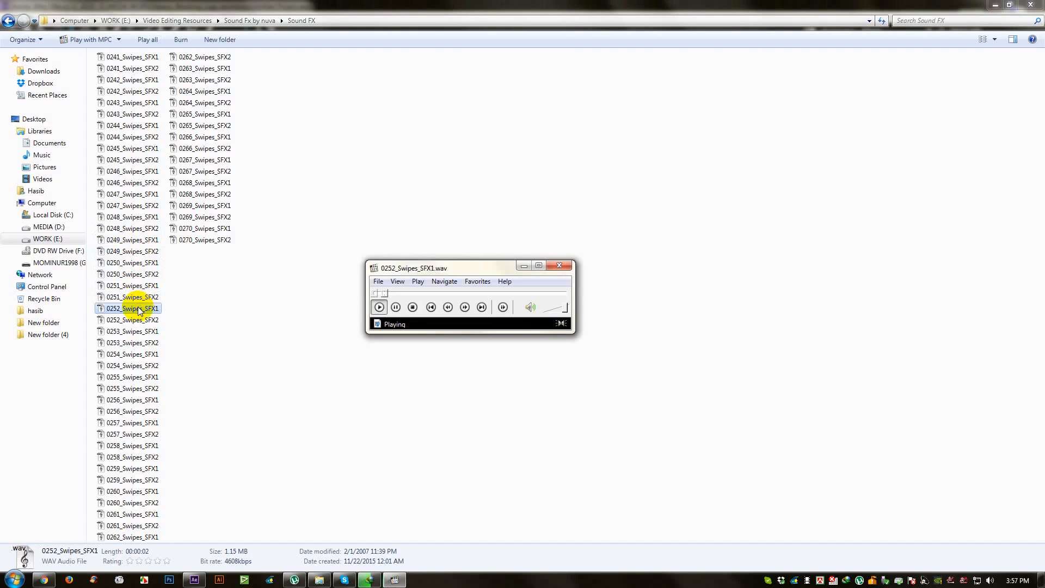
pyautogui.click(559, 265)
pyautogui.moveTo(153, 312); pyautogui.dragTo(381, 188)
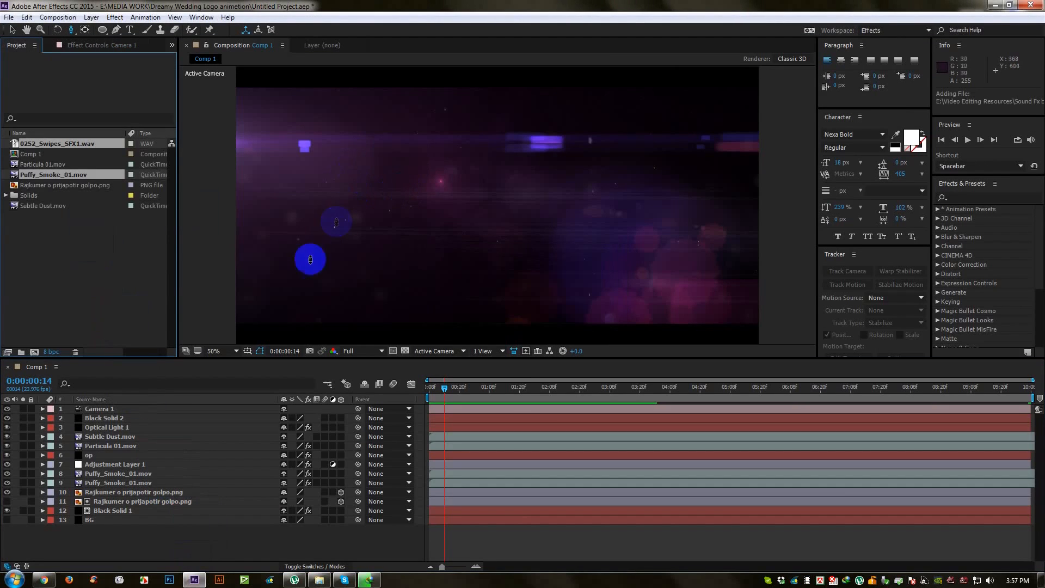
pyautogui.moveTo(54, 147); pyautogui.dragTo(235, 539)
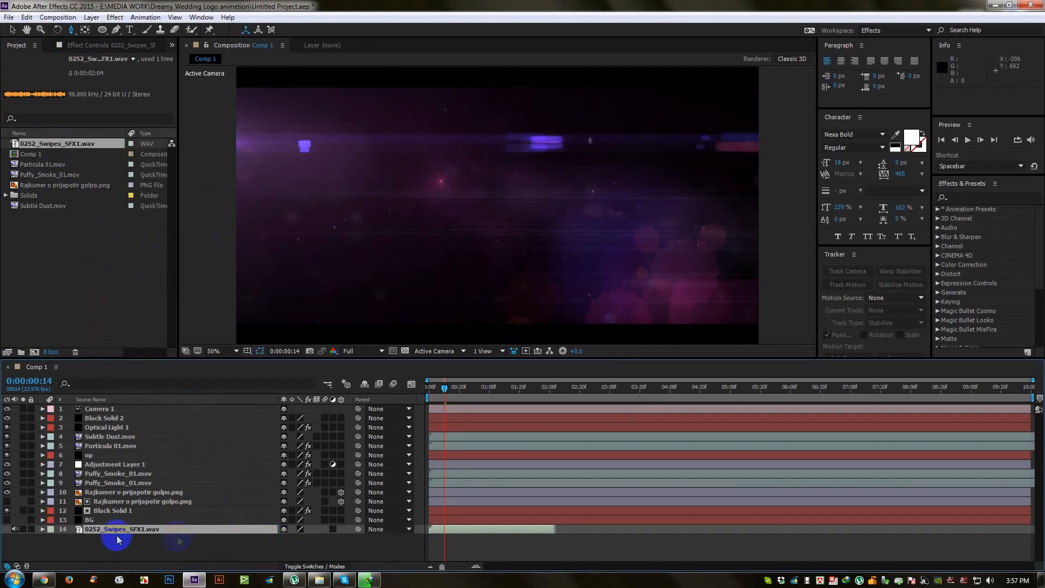
# Reveal the swipe sound layer's waveform and shift the layer to start at 0:00:00:19, matching the title's appearance
pyautogui.click(52, 539)
pyautogui.click(60, 557)
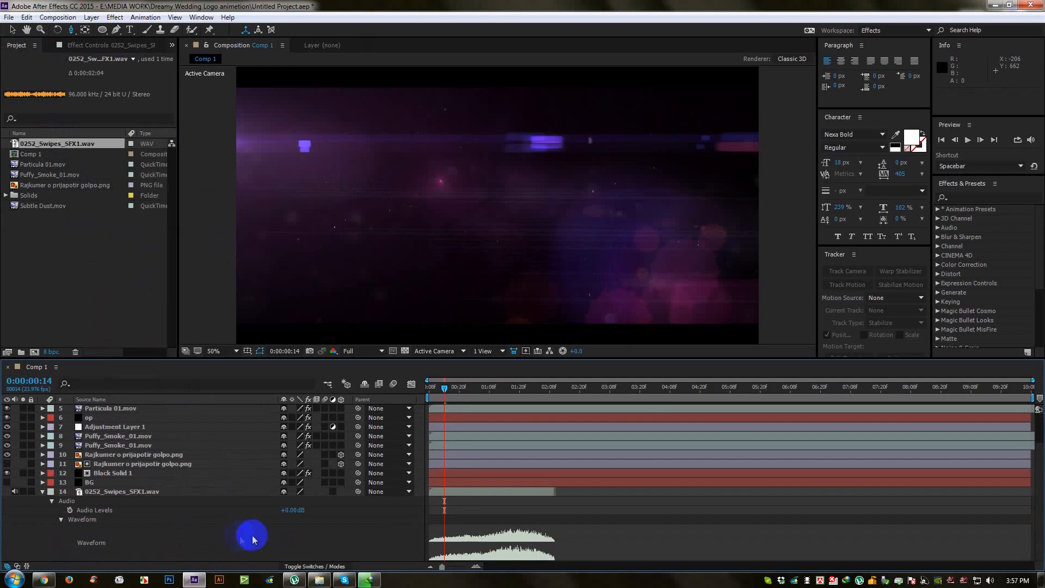
pyautogui.click(443, 417)
pyautogui.moveTo(462, 394); pyautogui.dragTo(493, 390)
pyautogui.moveTo(490, 494); pyautogui.dragTo(552, 492)
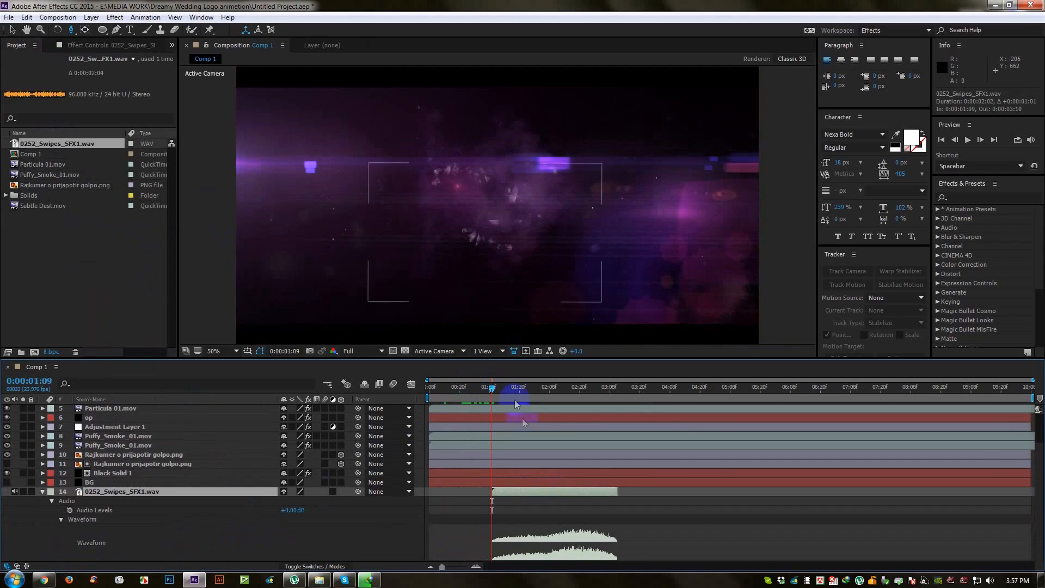
pyautogui.moveTo(496, 387); pyautogui.dragTo(525, 403)
pyautogui.click(547, 491)
pyautogui.moveTo(547, 496); pyautogui.dragTo(513, 496)
pyautogui.moveTo(451, 392); pyautogui.dragTo(518, 403)
# Preview the title animation with the swipe sound and collapse the sound layer's properties
pyautogui.press('space')
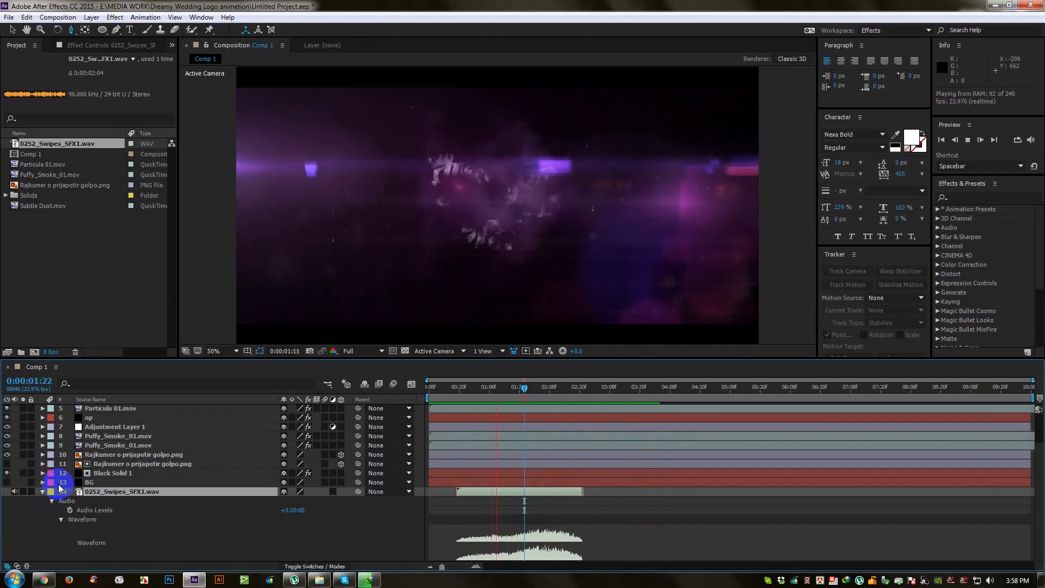
pyautogui.press('space')
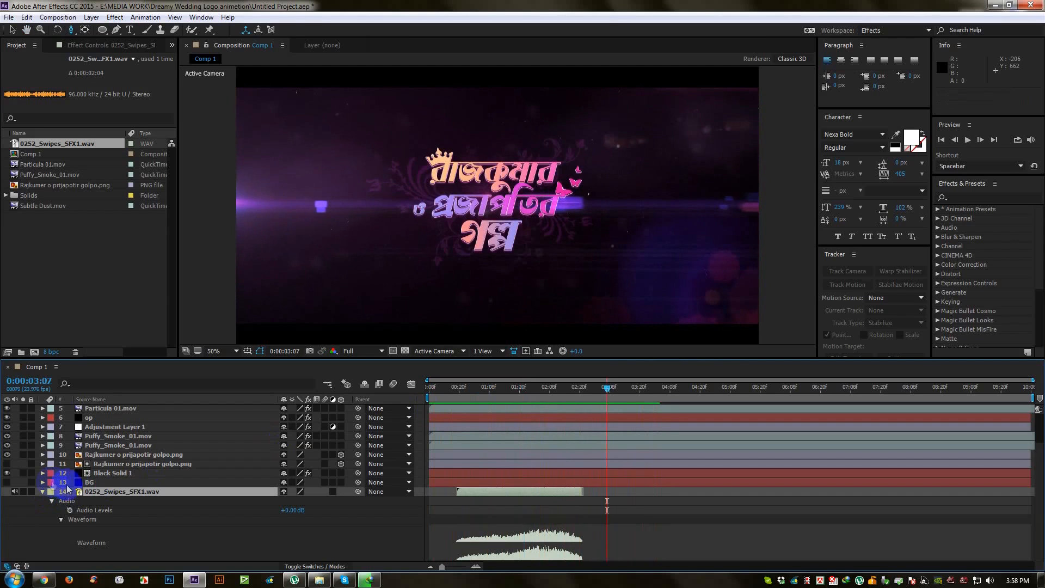
pyautogui.press('space')
pyautogui.click(44, 492)
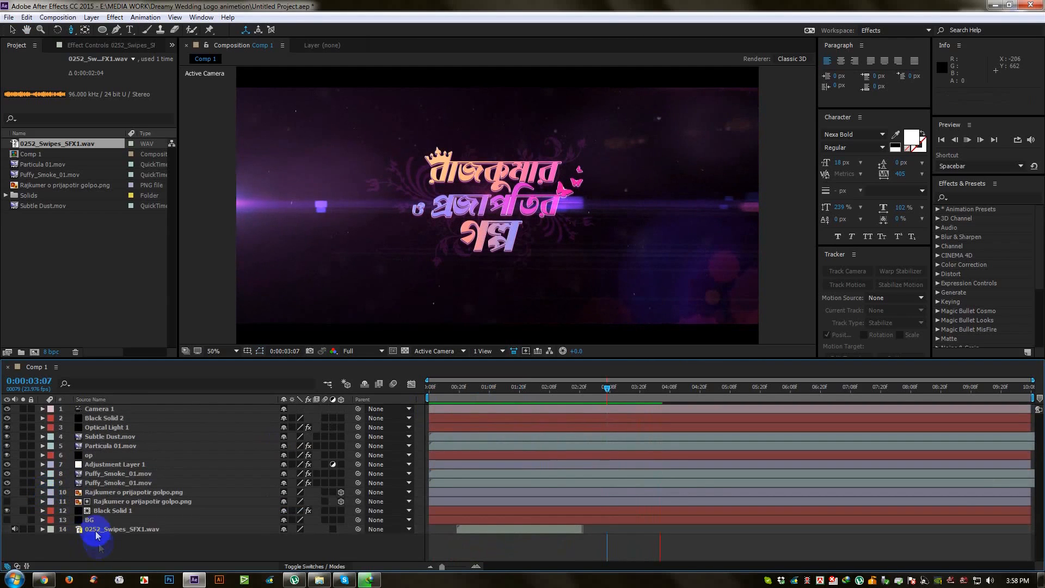
# Switch to Windows Explorer and open the R F Music folder within Video Editing Resources
pyautogui.click(327, 578)
pyautogui.press('BackSpace')
pyautogui.press('BackSpace')
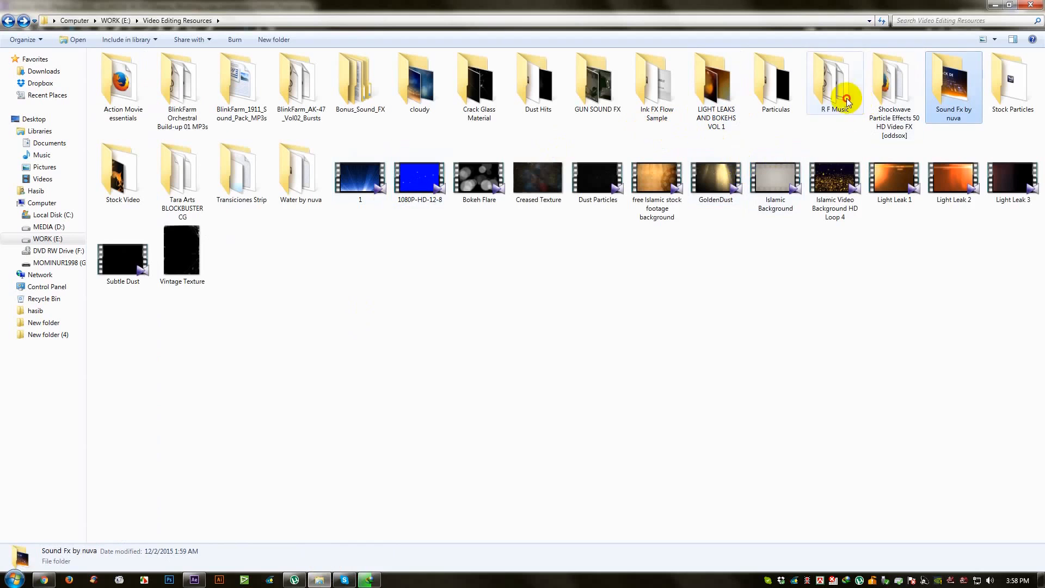
pyautogui.doubleClick(833, 81)
# Audition the Outrigger, Flying High and First Steps music tracks, closing the media player at the end
pyautogui.doubleClick(411, 165)
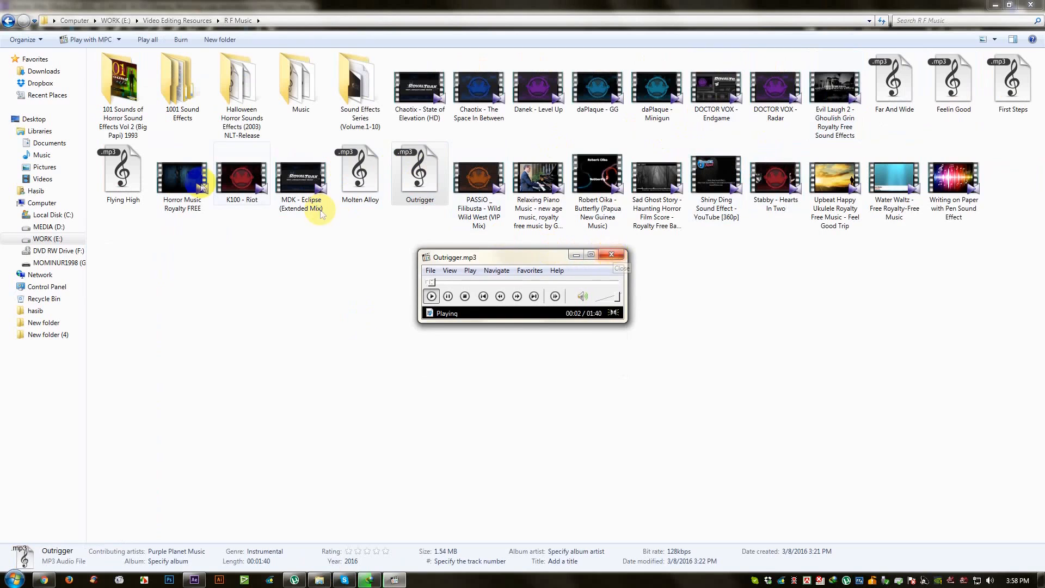
pyautogui.doubleClick(123, 173)
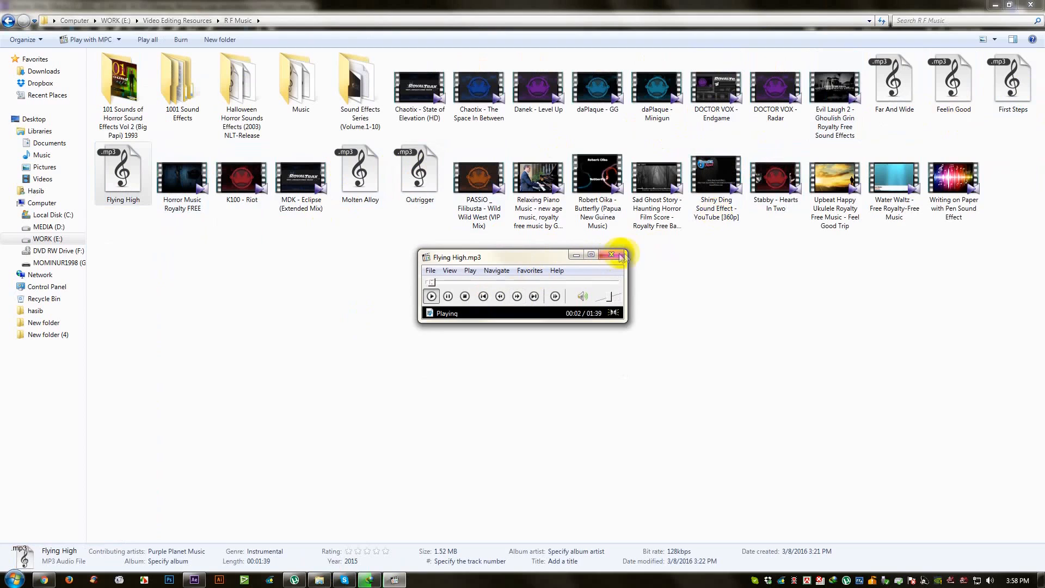
pyautogui.doubleClick(1012, 100)
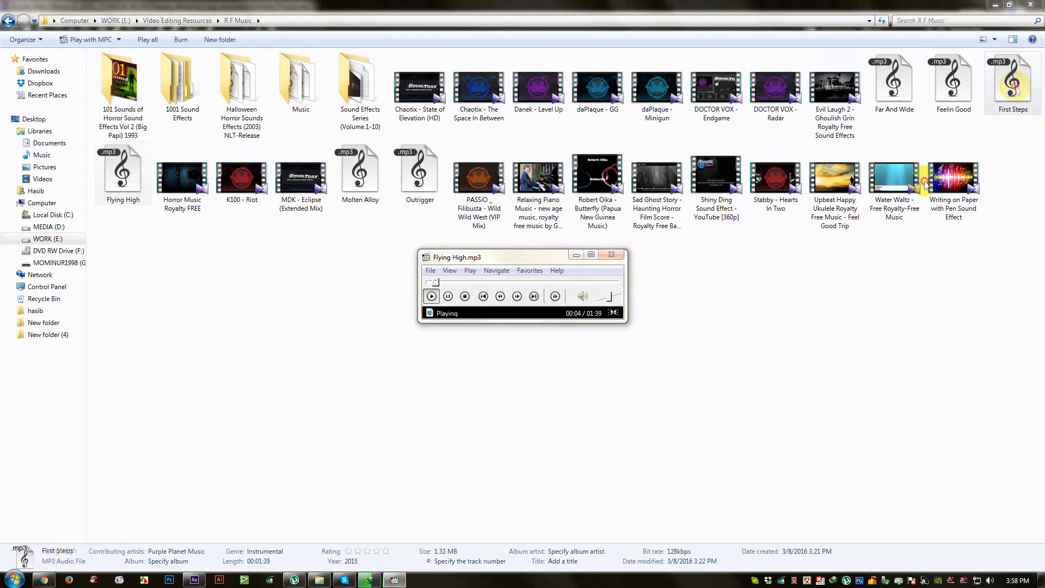
pyautogui.click(611, 254)
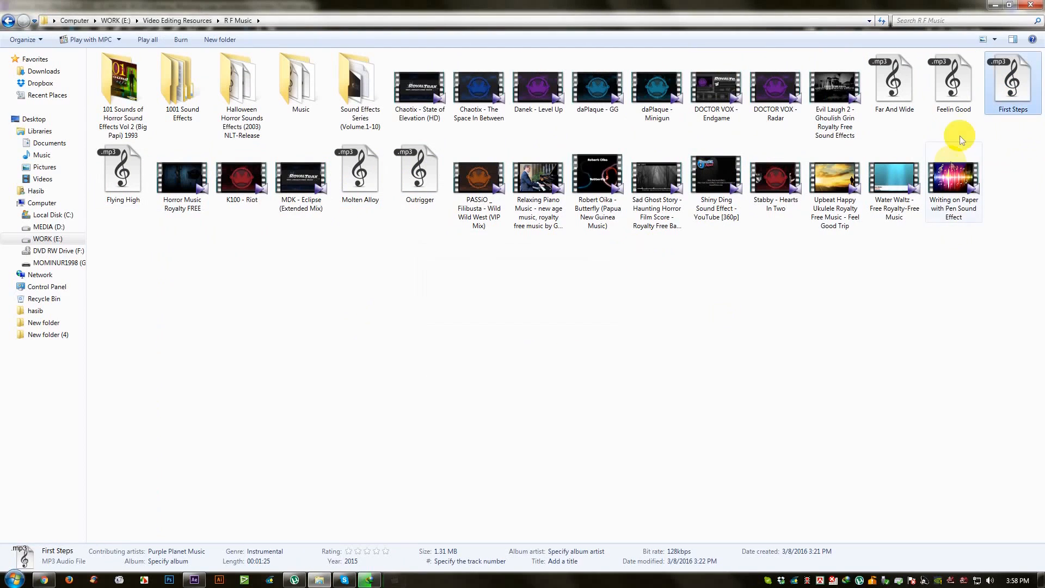
# Import First Steps.mp3 into After Effects, add it as the bottom layer of Comp 1 and preview the animation with music
pyautogui.moveTo(1007, 87); pyautogui.dragTo(60, 214)
pyautogui.moveTo(38, 167); pyautogui.dragTo(95, 544)
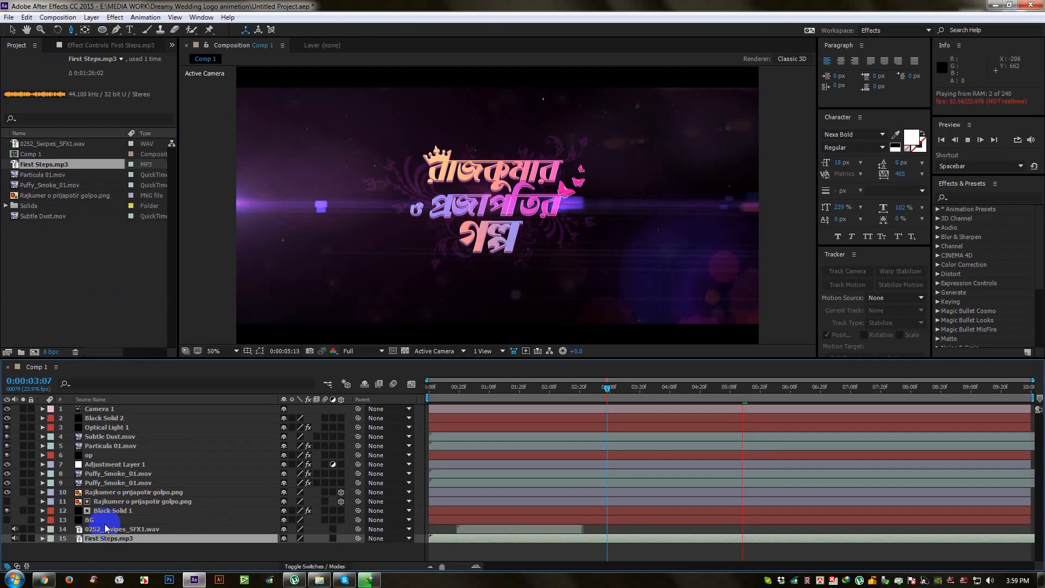
pyautogui.press('space')
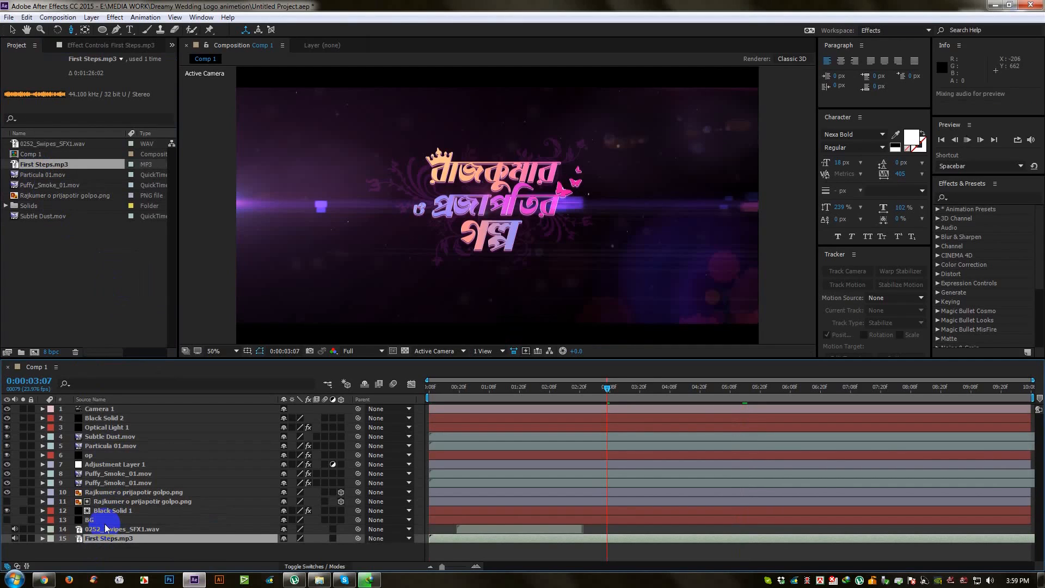
pyautogui.press('space')
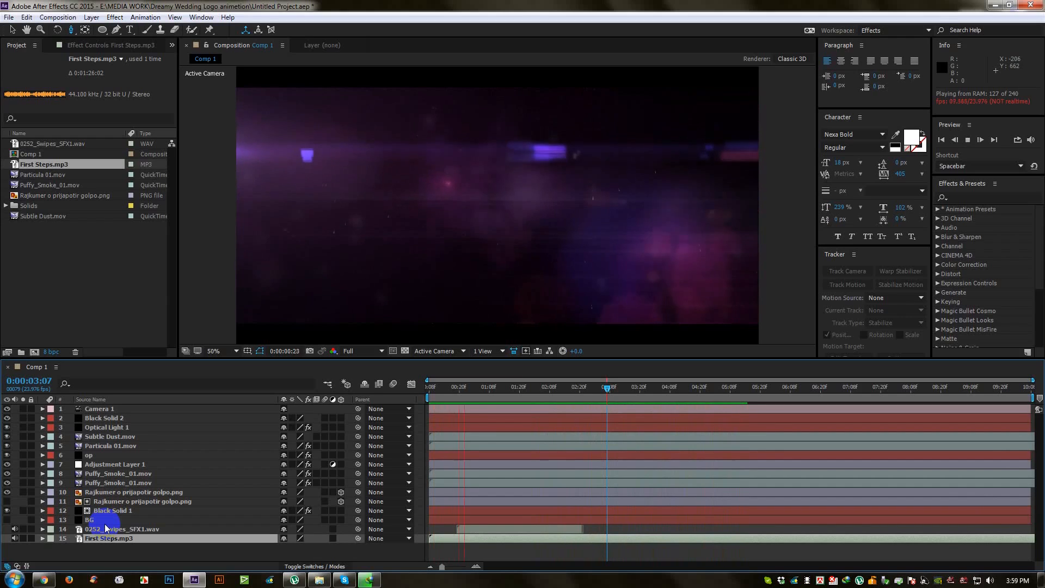
pyautogui.press('space')
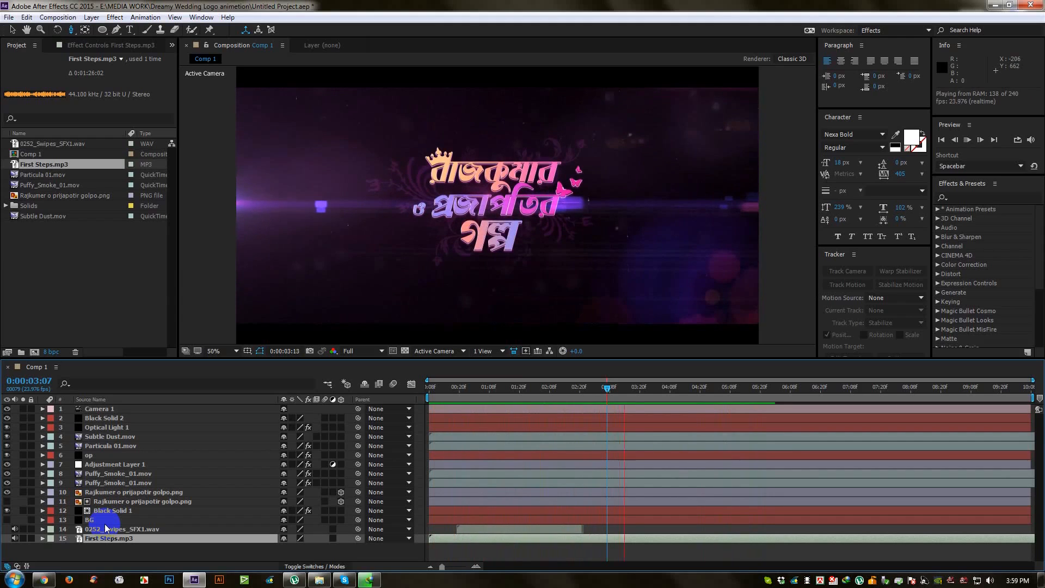
# Delete the 0252_Swipes_SFX1.wav layer from Comp 1
pyautogui.click(479, 544)
pyautogui.click(491, 527)
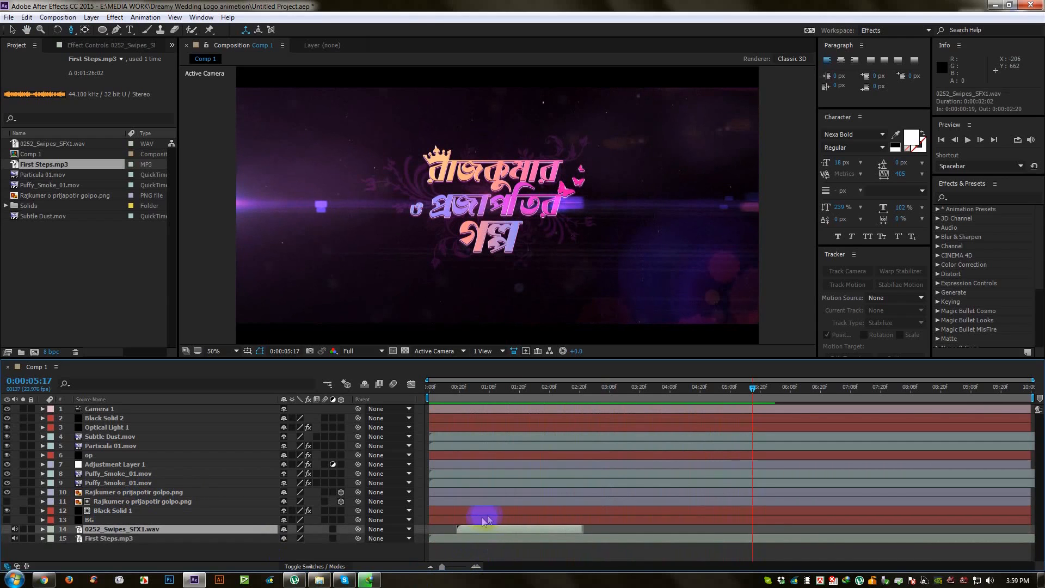
pyautogui.press('Delete')
# Switch to Windows Explorer and open the Sound FX folder within Sound Fx by nuva
pyautogui.click(320, 579)
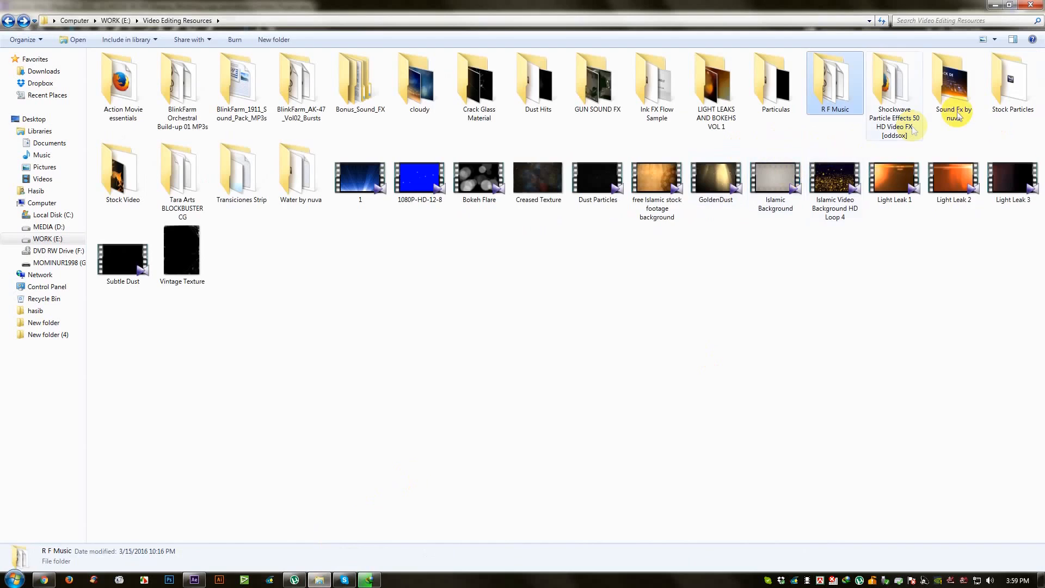
pyautogui.doubleClick(953, 90)
pyautogui.doubleClick(121, 83)
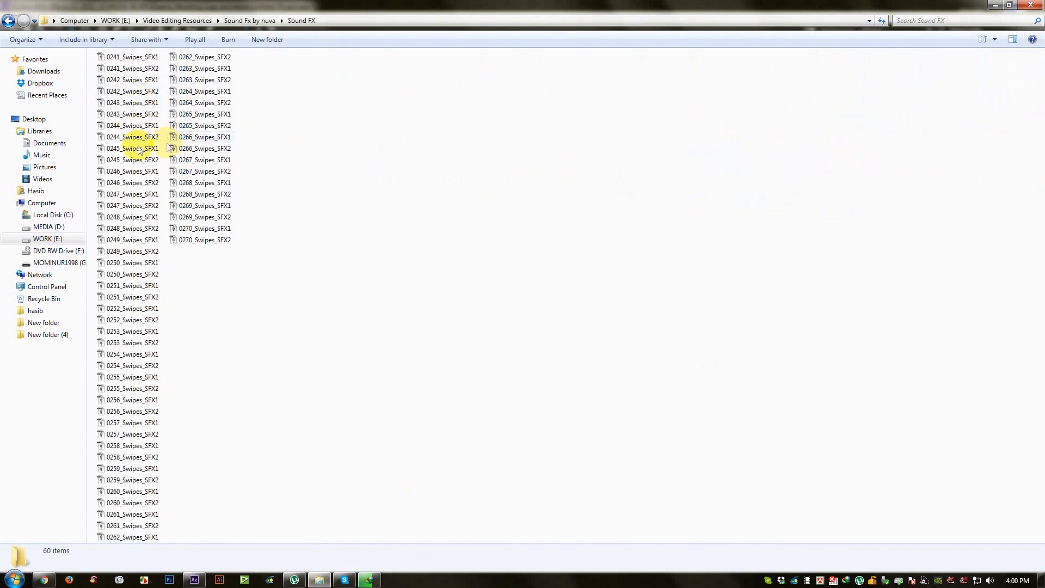
# Audition the swipe sounds from 0245_Swipes_SFX1 through 0248_Swipes_SFX1, replaying 0247_Swipes_SFX2, and close the media player
pyautogui.doubleClick(138, 148)
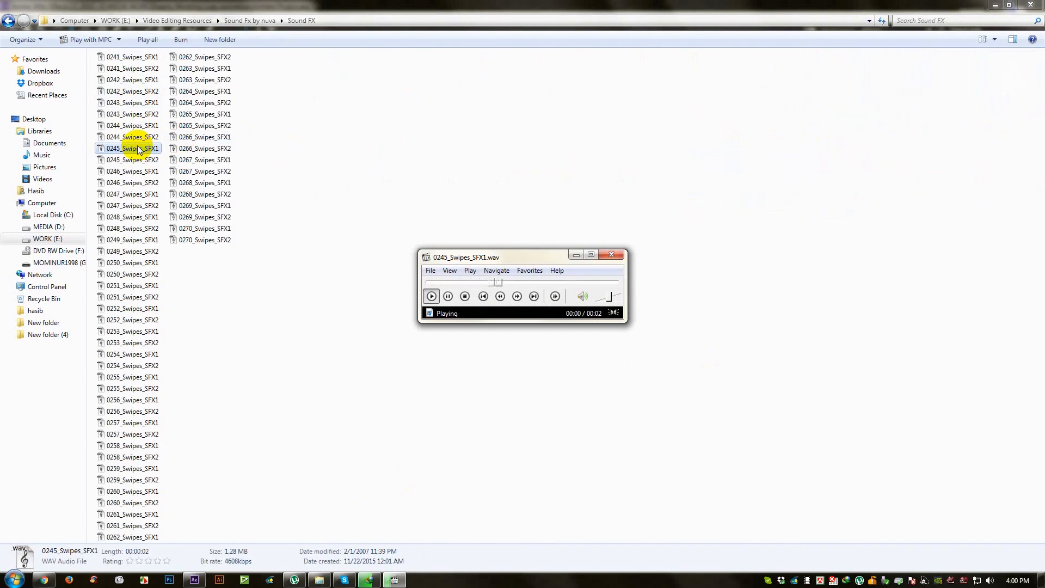
pyautogui.doubleClick(136, 159)
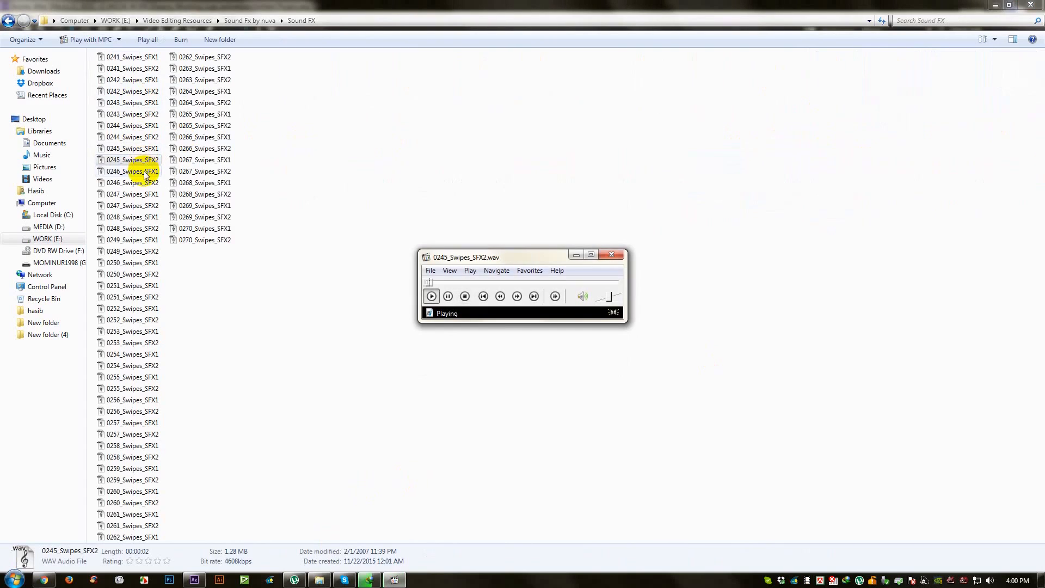
pyautogui.doubleClick(139, 170)
pyautogui.doubleClick(141, 184)
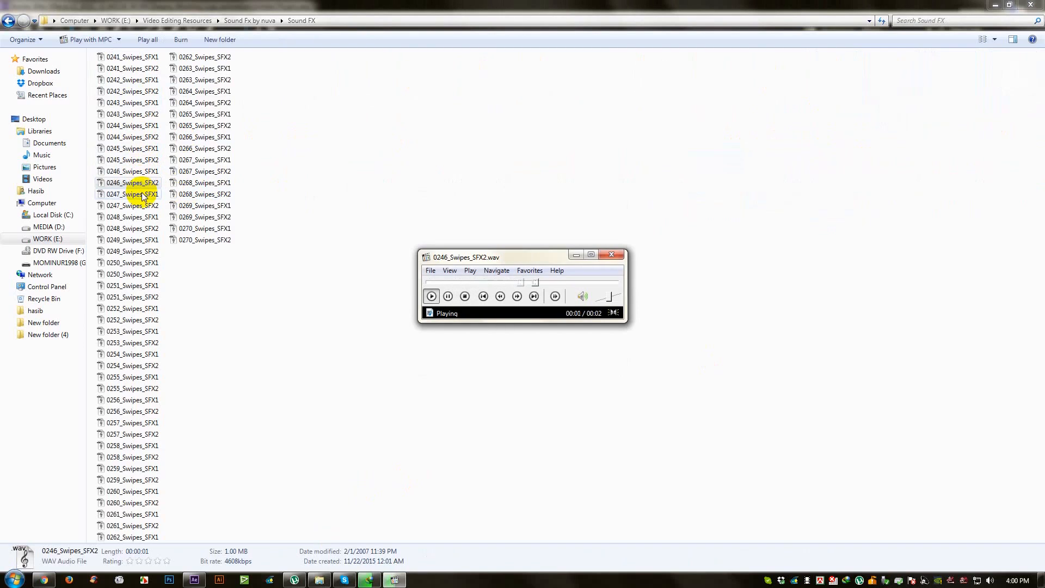
pyautogui.doubleClick(143, 195)
pyautogui.doubleClick(141, 206)
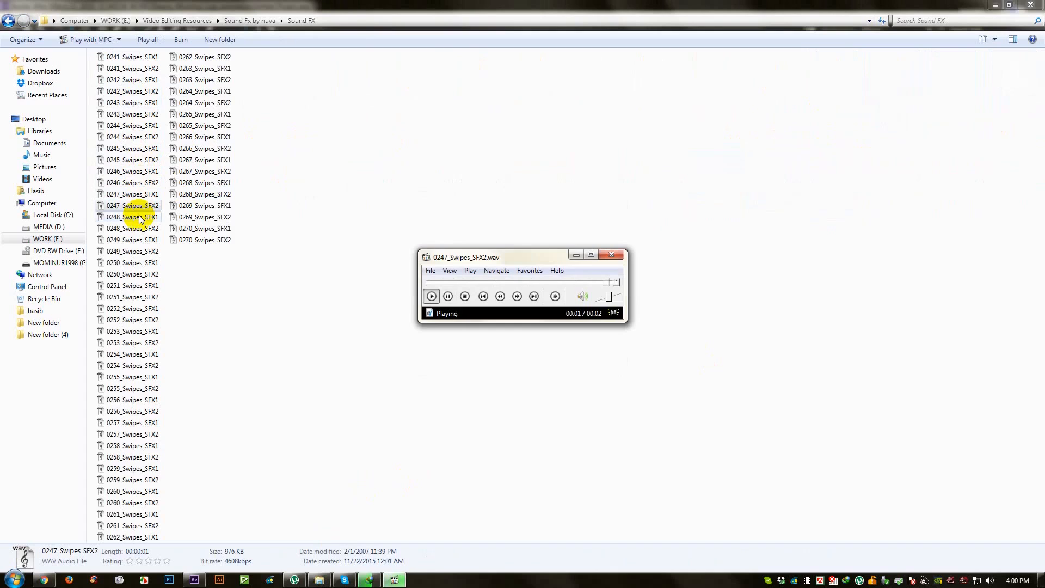
pyautogui.doubleClick(141, 208)
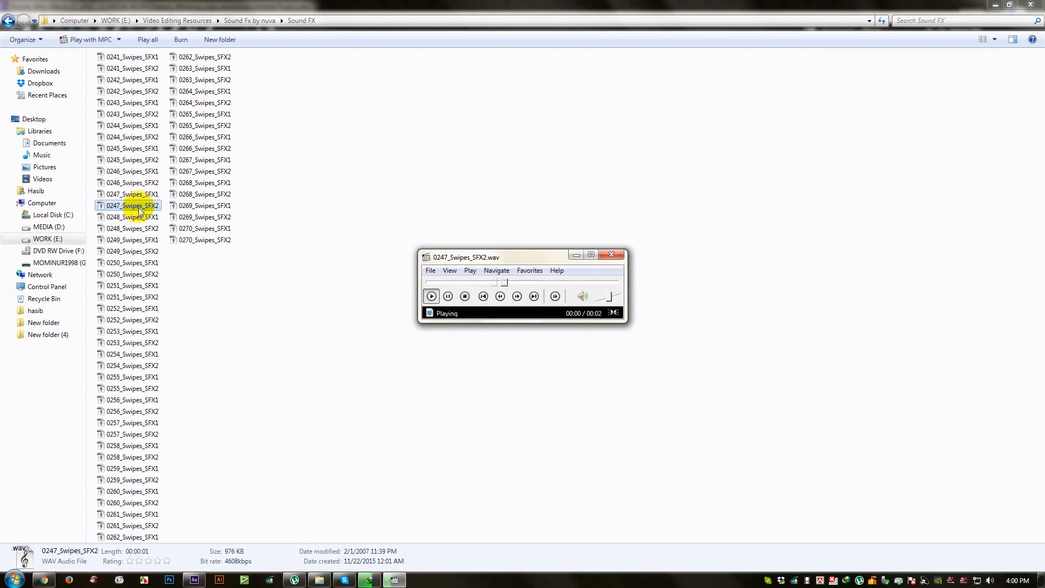
pyautogui.doubleClick(135, 218)
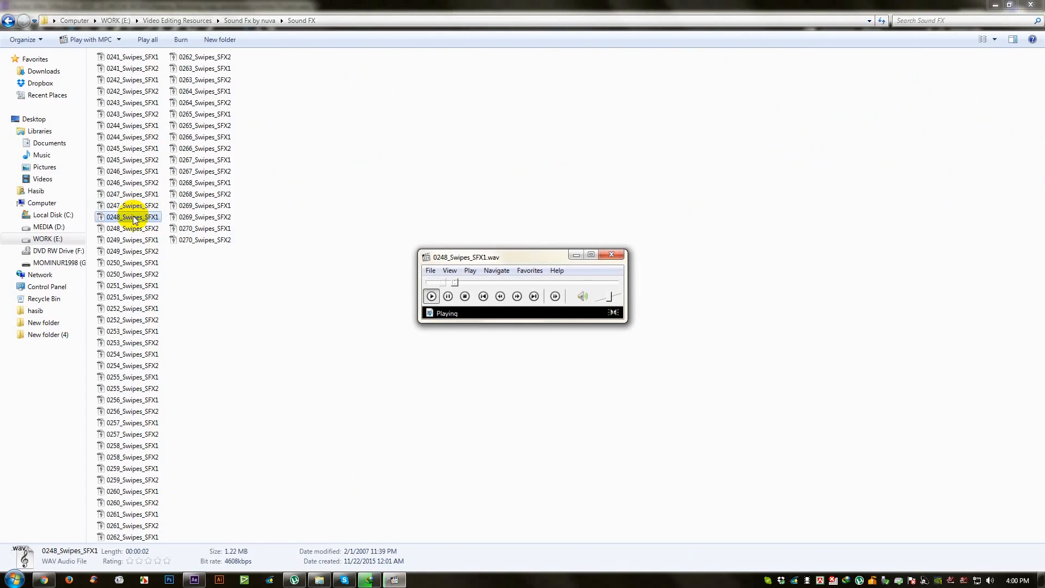
pyautogui.doubleClick(133, 206)
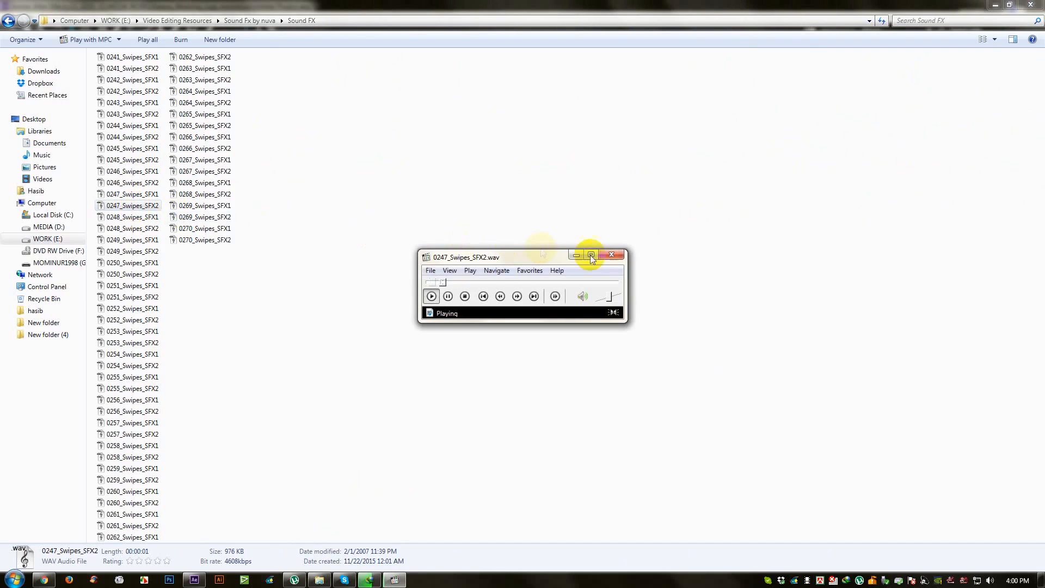
pyautogui.click(609, 256)
# Import 0247_Swipes_SFX2.wav into After Effects and place it as a layer below First Steps.mp3 in Comp 1
pyautogui.moveTo(140, 206); pyautogui.dragTo(469, 256)
pyautogui.click(80, 277)
pyautogui.moveTo(41, 145); pyautogui.dragTo(54, 539)
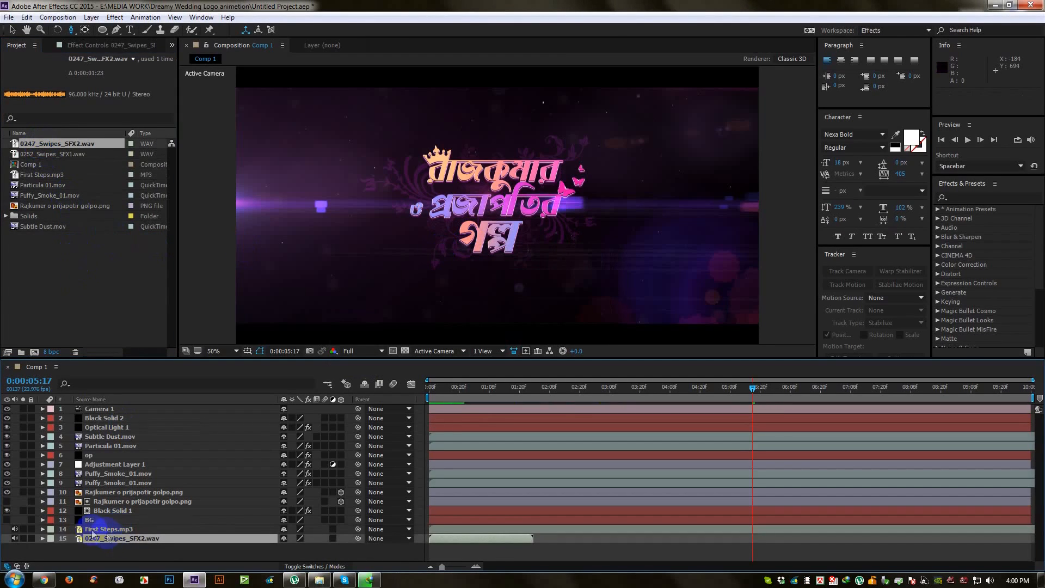
# Reveal the audio waveform of the 0247_Swipes_SFX2.wav layer in the timeline
pyautogui.click(49, 538)
pyautogui.click(43, 538)
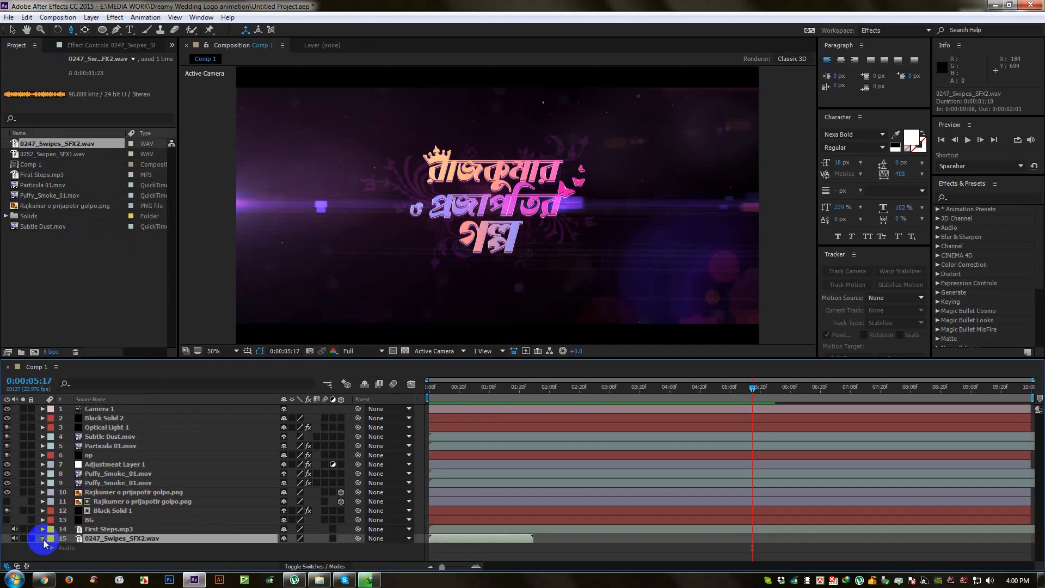
pyautogui.click(51, 548)
pyautogui.click(61, 557)
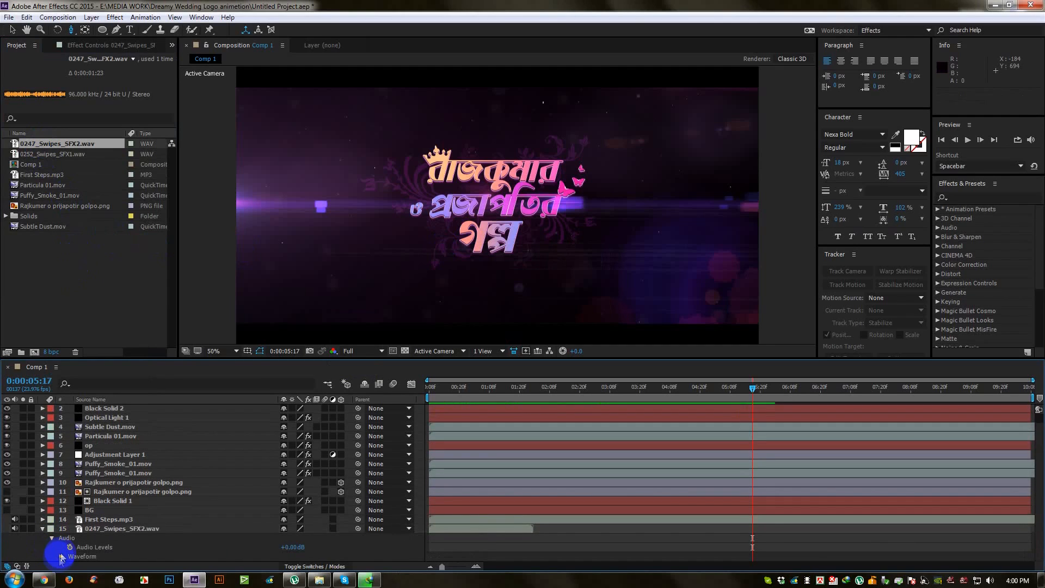
pyautogui.click(62, 557)
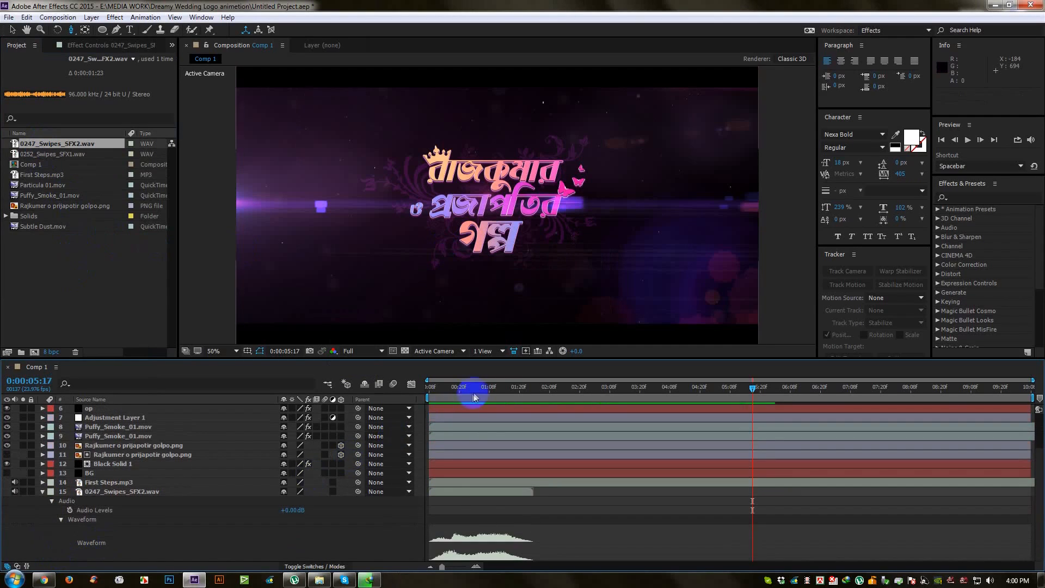
# Shift the 0247_Swipes_SFX2.wav layer to start at 0:00:01:04, where the title begins to appear
pyautogui.click(493, 387)
pyautogui.moveTo(493, 387); pyautogui.dragTo(481, 388)
pyautogui.click(473, 508)
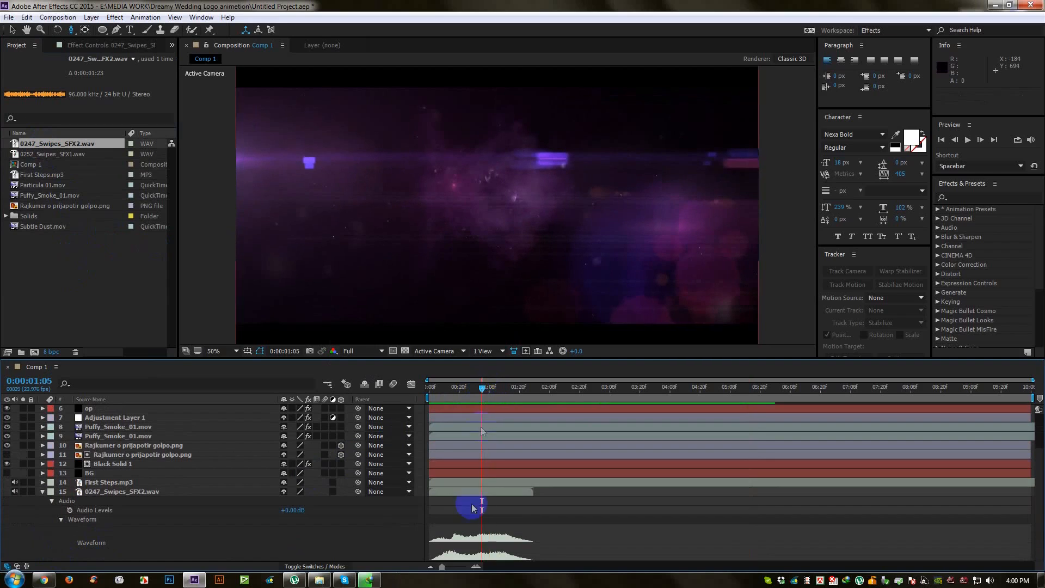
pyautogui.moveTo(472, 499); pyautogui.dragTo(525, 495)
pyautogui.moveTo(485, 387); pyautogui.dragTo(575, 396)
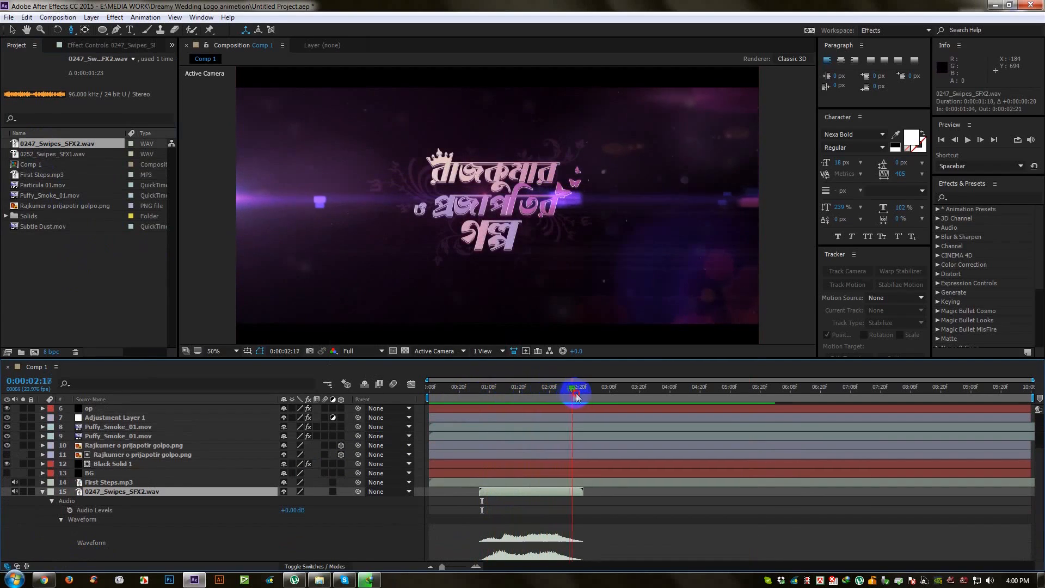
# Preview the composition to check how the music and the new swipe sound fit the title reveal
pyautogui.press('space')
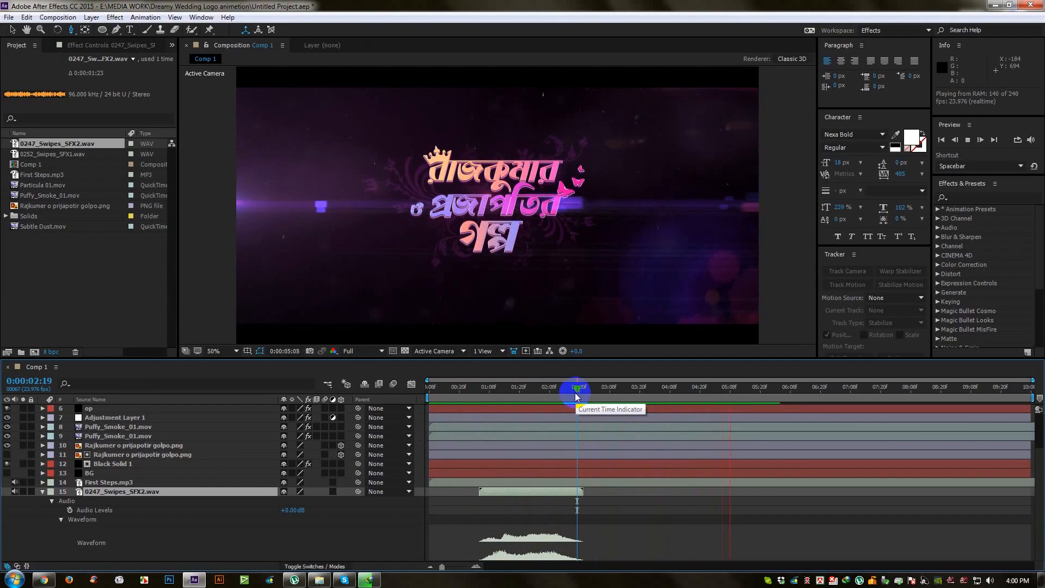
pyautogui.press('space')
pyautogui.press('space')
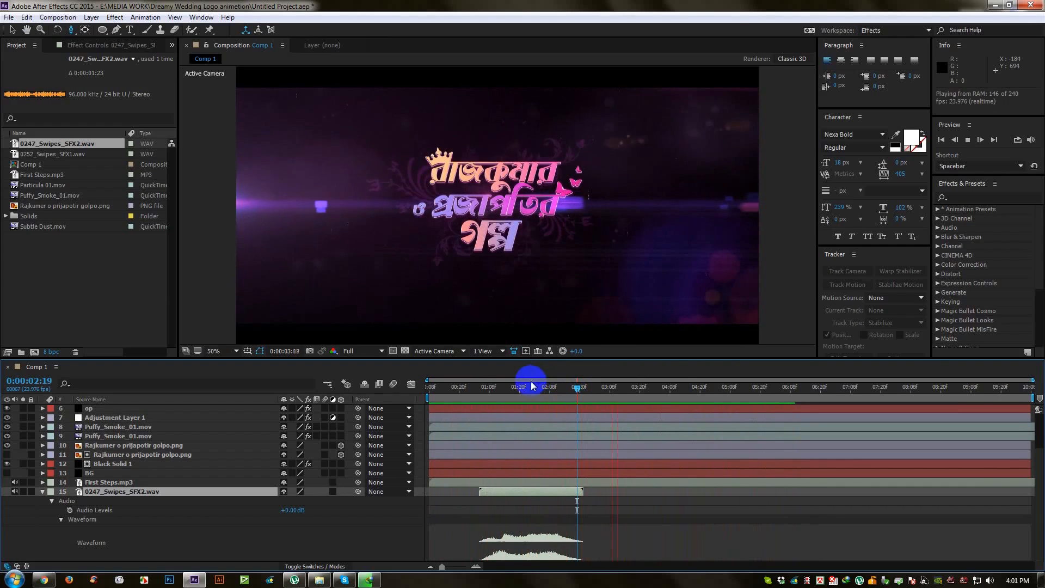
# Collapse the 0247_Swipes_SFX2.wav layer, queue Comp 1 as a pre-render, and return to the Comp 1 timeline
pyautogui.click(42, 492)
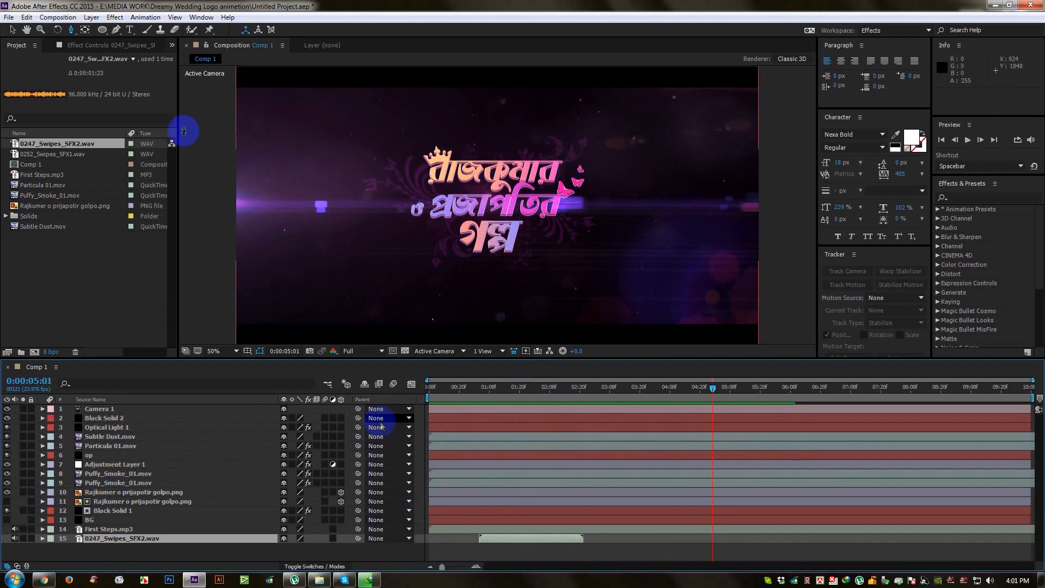
pyautogui.click(60, 17)
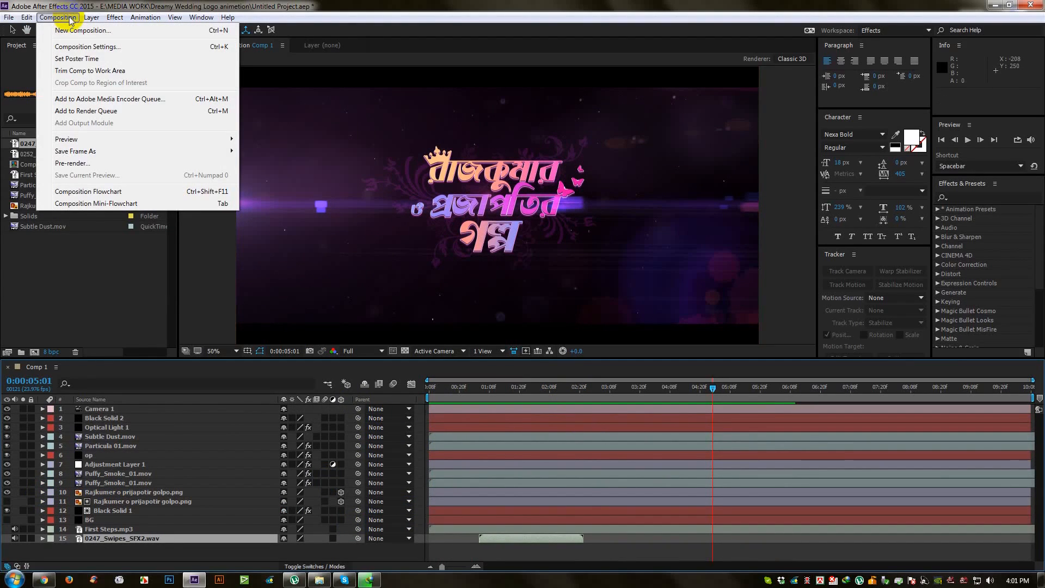
pyautogui.click(101, 163)
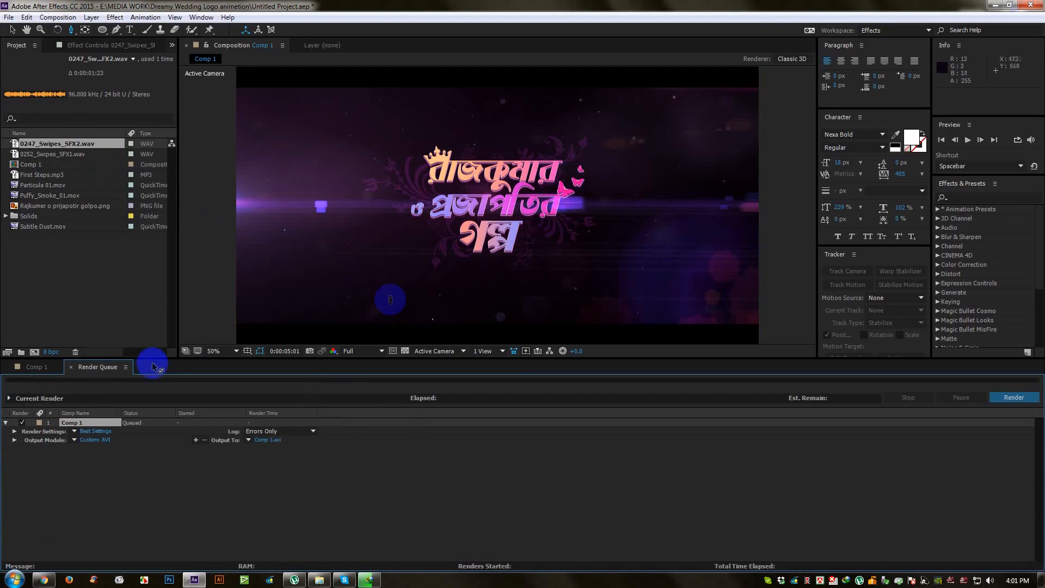
pyautogui.click(41, 367)
pyautogui.rightClick(146, 555)
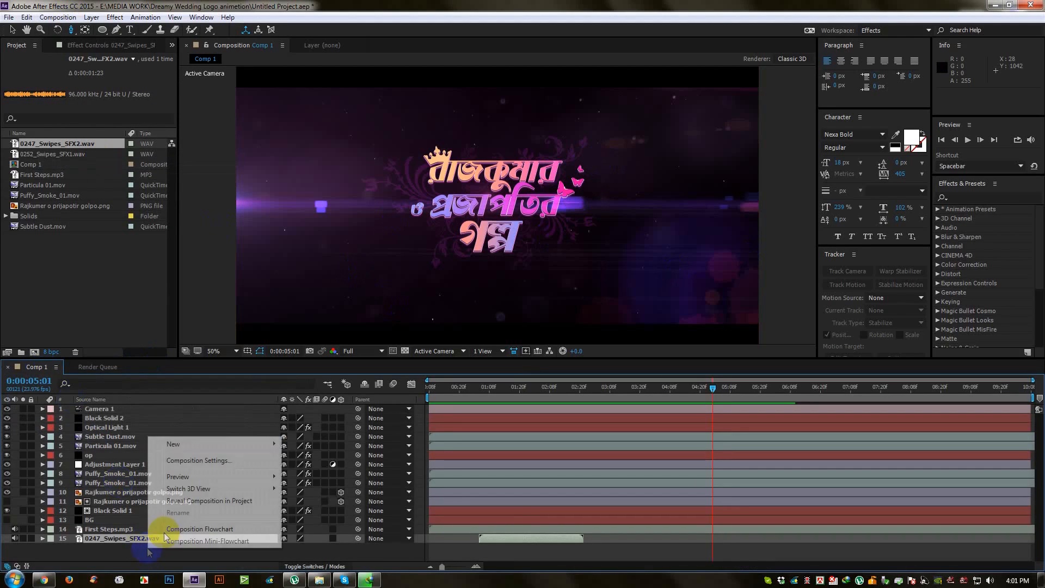
pyautogui.moveTo(179, 444)
pyautogui.click(305, 472)
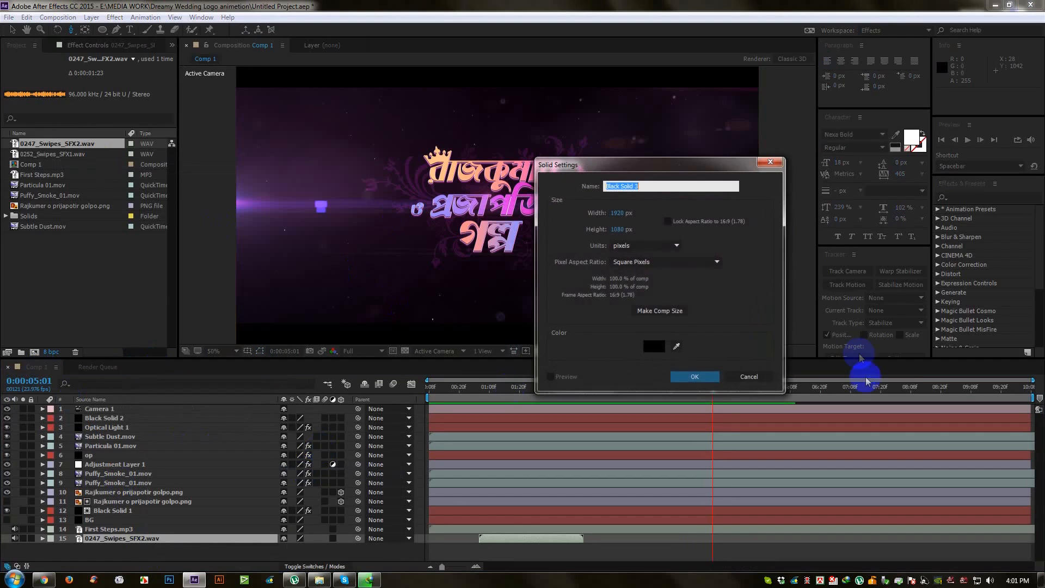
pyautogui.click(750, 375)
# Add a new adjustment layer to Comp 1 and place it directly below Black Solid 2
pyautogui.rightClick(258, 546)
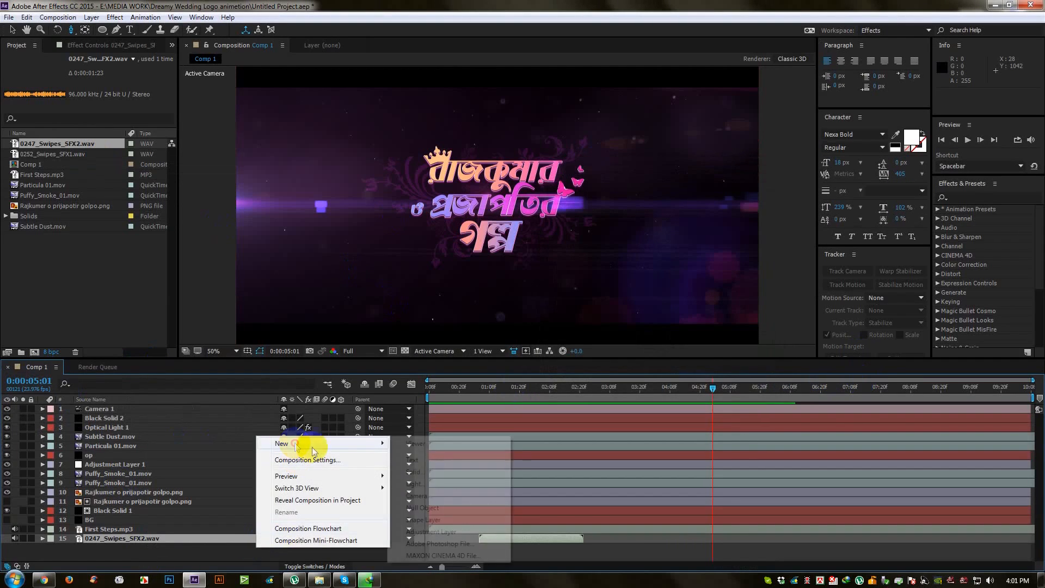
pyautogui.moveTo(281, 443)
pyautogui.click(430, 531)
pyautogui.moveTo(114, 537); pyautogui.dragTo(114, 422)
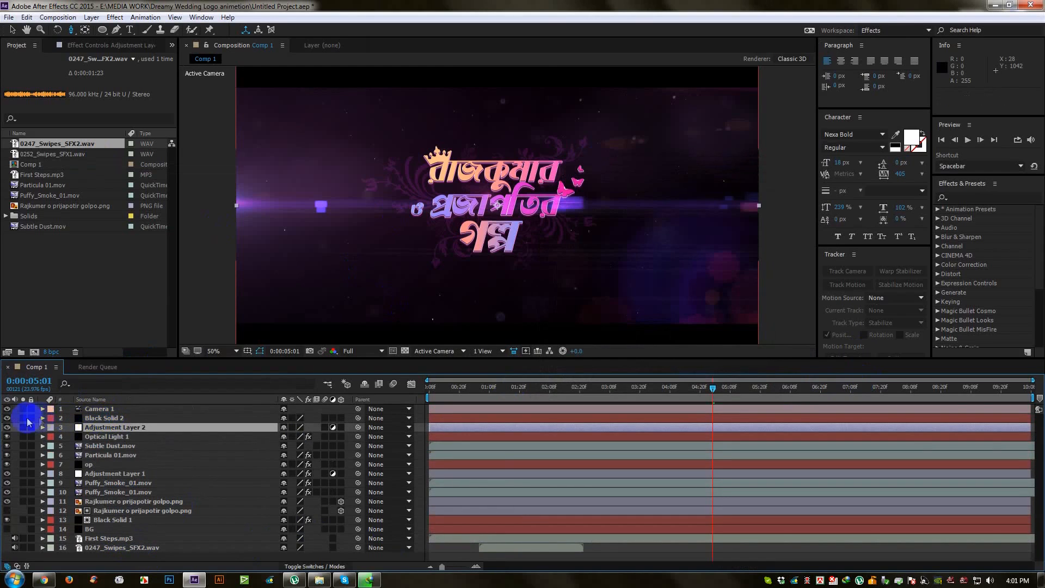
pyautogui.click(7, 419)
pyautogui.click(8, 418)
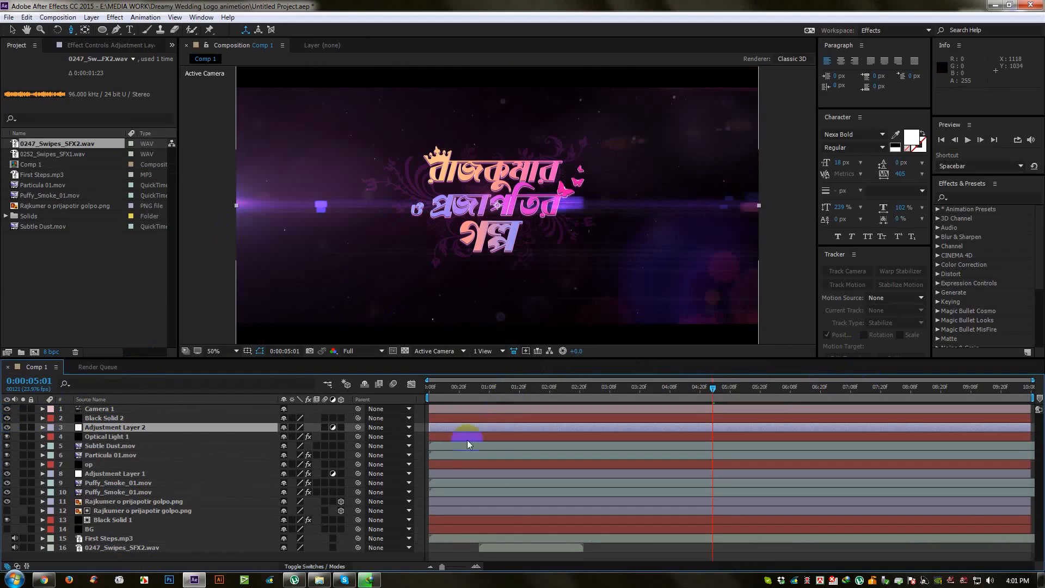
# Apply the Curves color correction effect to the new adjustment layer
pyautogui.click(127, 19)
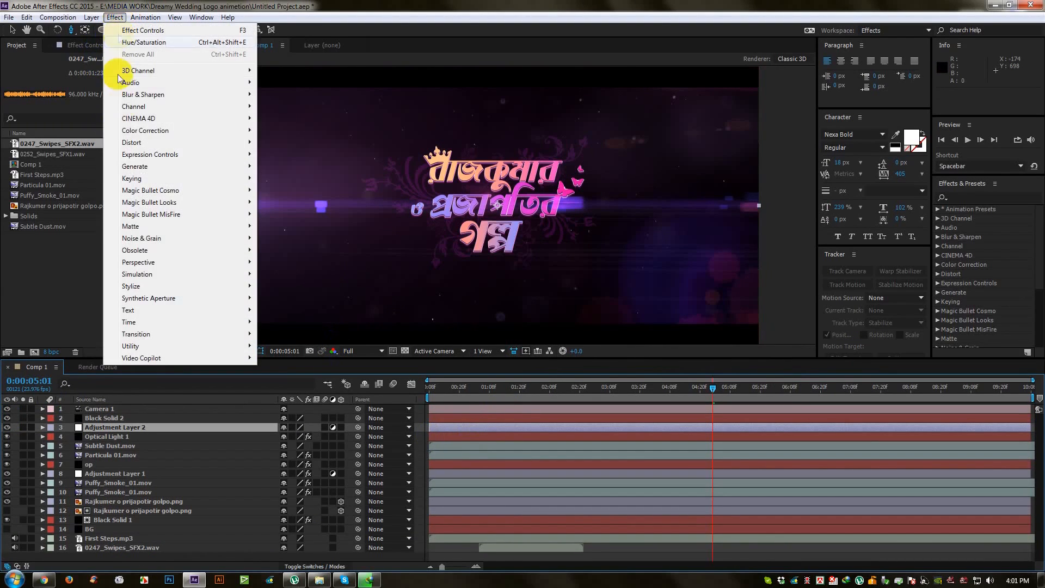
pyautogui.moveTo(132, 131)
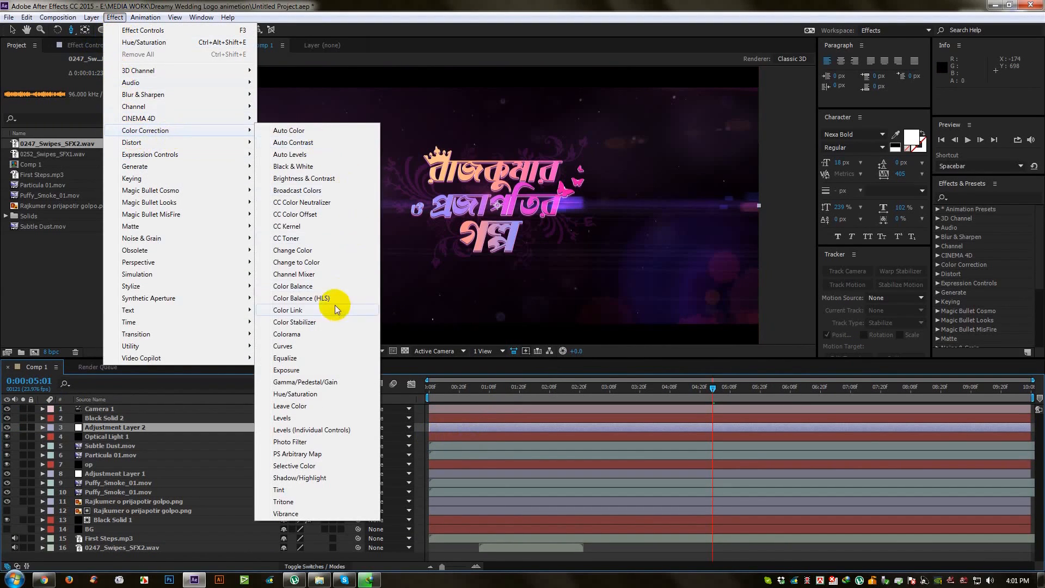
pyautogui.click(297, 345)
# Steepen the Red channel curve by moving its highlight and shadow end points inward
pyautogui.click(126, 77)
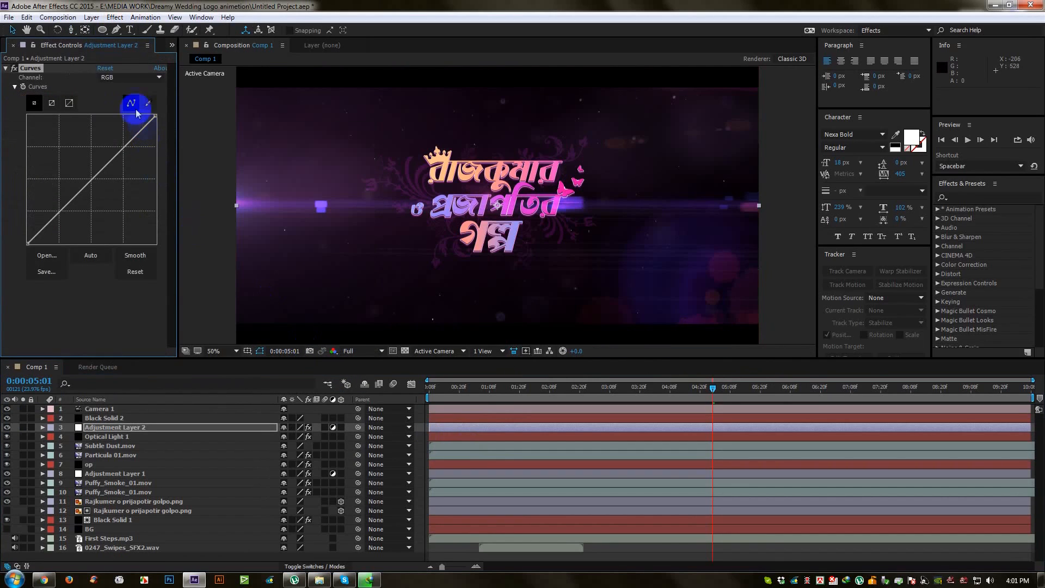
pyautogui.click(121, 102)
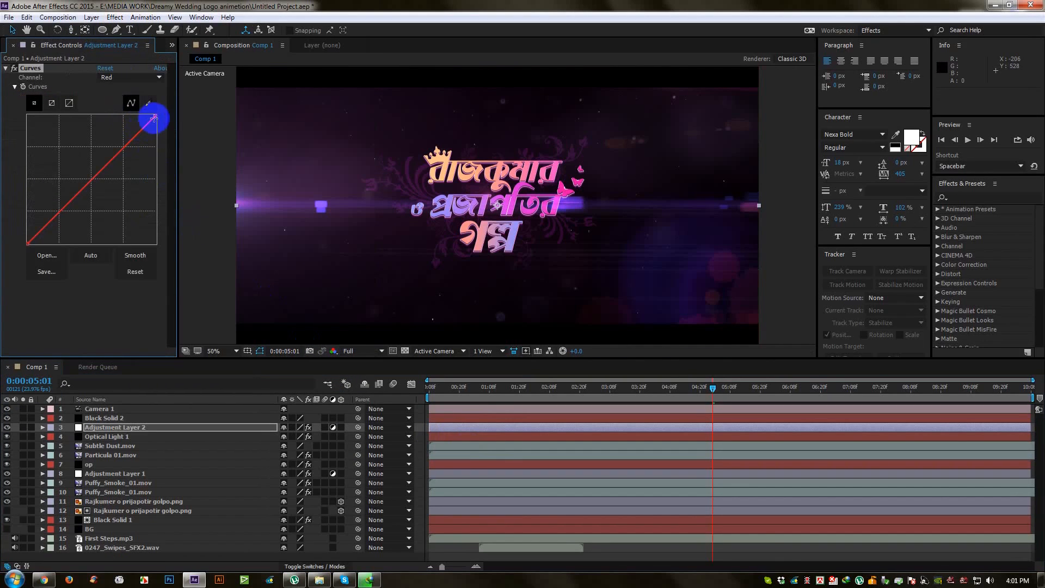
pyautogui.moveTo(153, 115)
pyautogui.mouseDown()
pyautogui.moveTo(140, 98)
pyautogui.moveTo(137, 114)
pyautogui.mouseUp()
pyautogui.moveTo(28, 240); pyautogui.dragTo(37, 259)
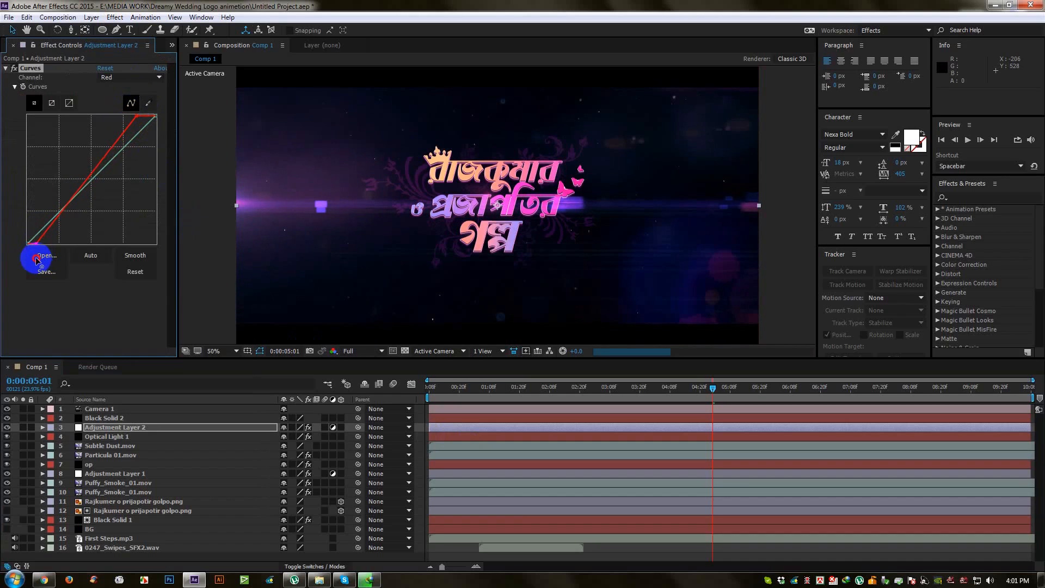
# Lower the Green channel curve by dropping its highlight end point and pulling the midtones down
pyautogui.click(130, 77)
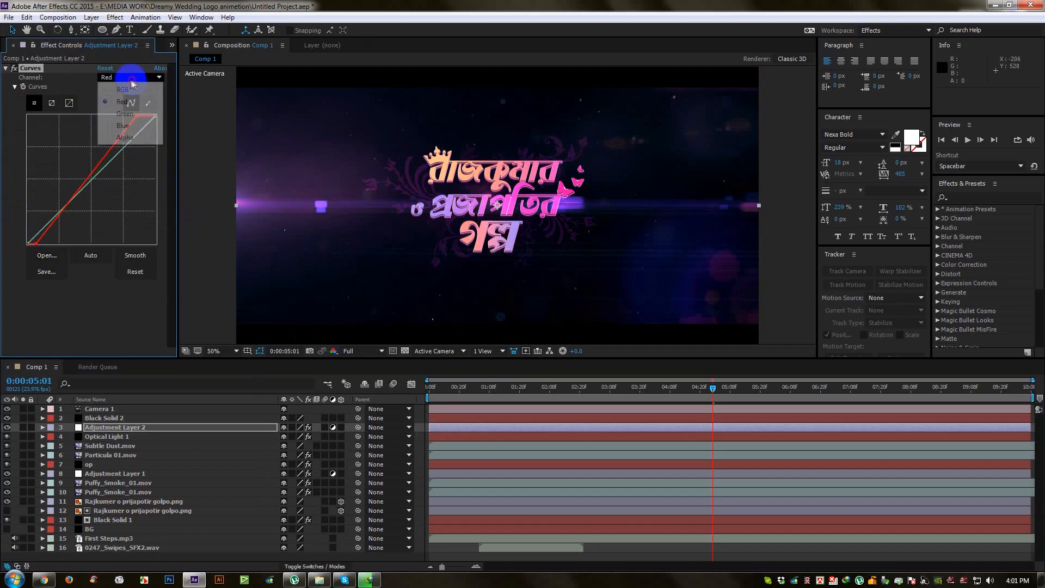
pyautogui.click(133, 113)
pyautogui.moveTo(154, 117); pyautogui.dragTo(170, 138)
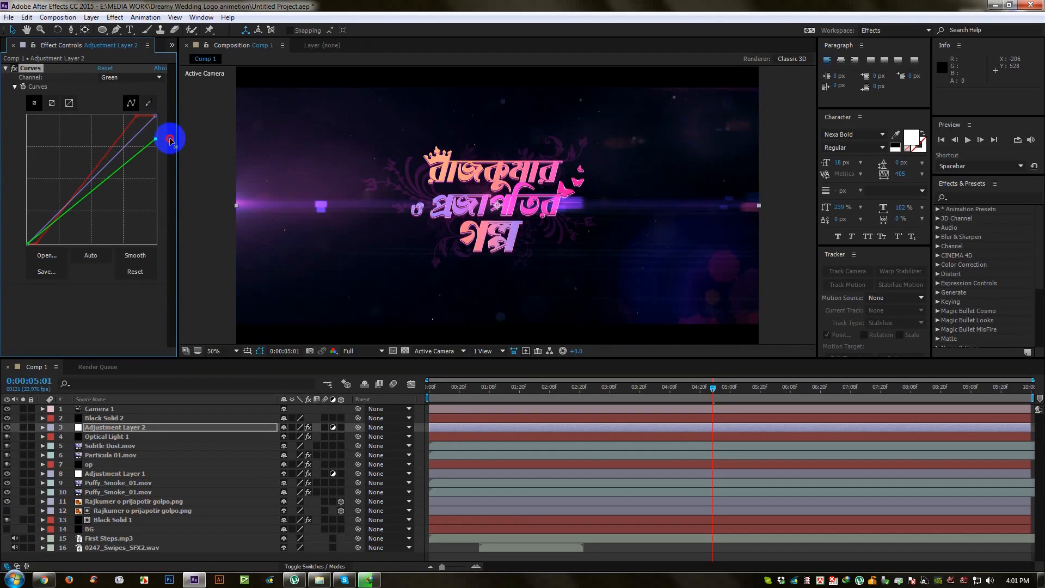
pyautogui.moveTo(27, 243); pyautogui.dragTo(95, 192)
# Adjust the highlight and shadow ends of the Blue channel curve
pyautogui.click(133, 77)
pyautogui.click(123, 125)
pyautogui.moveTo(147, 140); pyautogui.dragTo(172, 113)
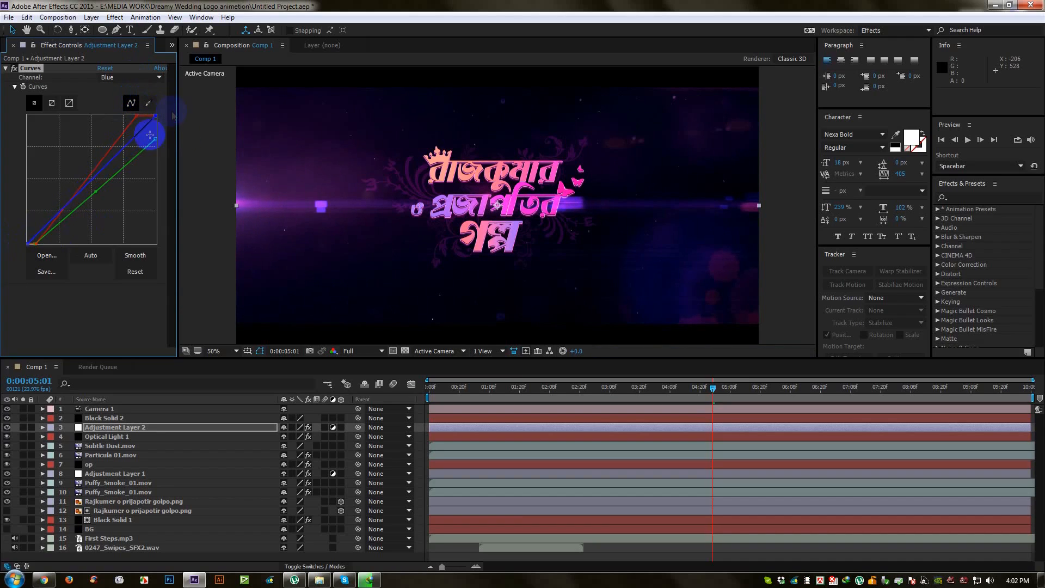
pyautogui.moveTo(31, 240)
pyautogui.mouseDown()
pyautogui.moveTo(16, 232)
pyautogui.moveTo(29, 250)
pyautogui.mouseUp()
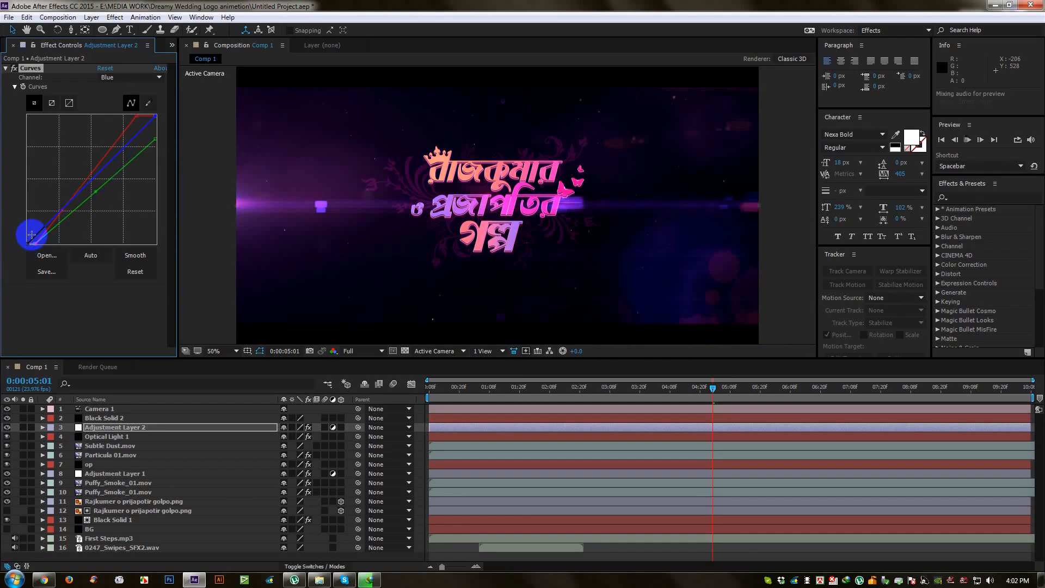
# Preview the composition to check the new color grade together with the title reveal and sound
pyautogui.press('space')
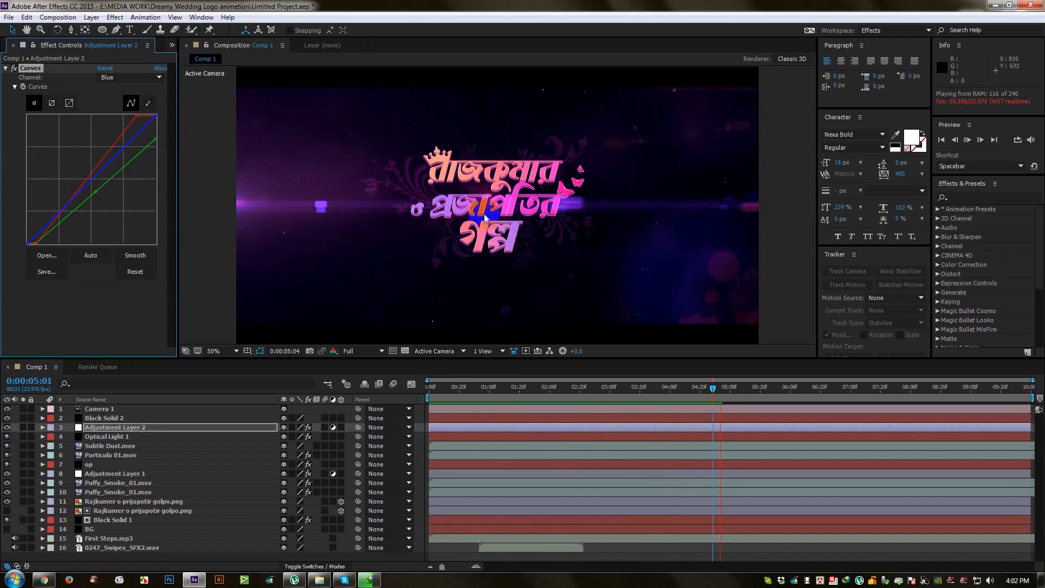
pyautogui.press('space')
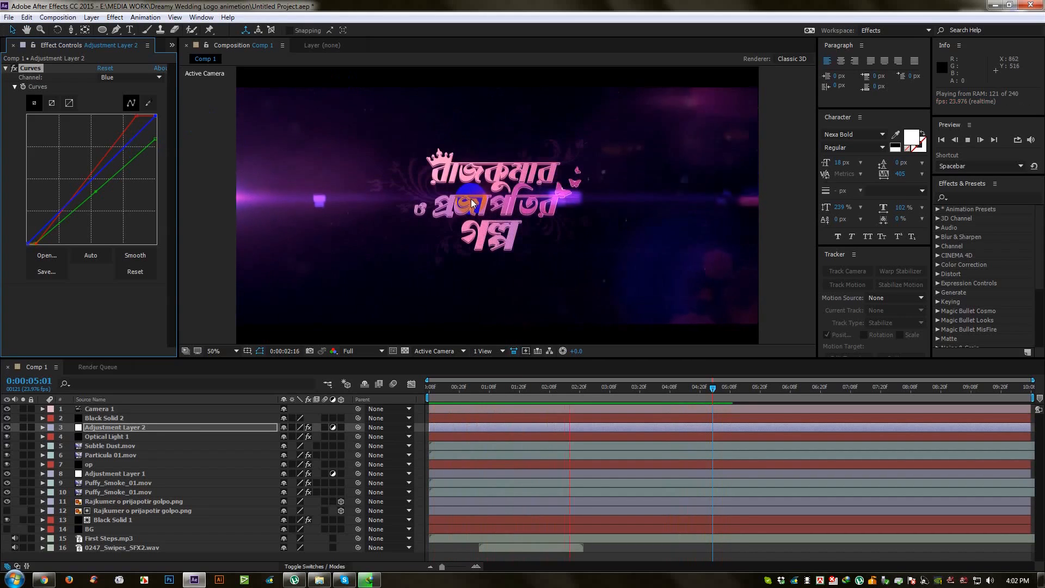
pyautogui.press('space')
pyautogui.press('space')
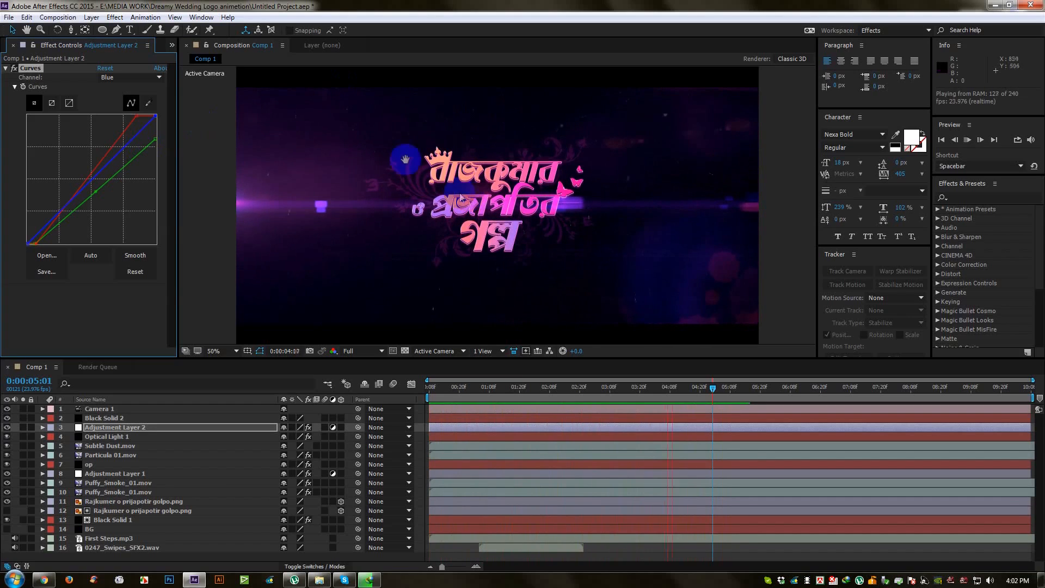
# Queue the graded Comp 1 as a pre-render, unqueue the older Comp 1 item, and stop the preview
pyautogui.click(59, 17)
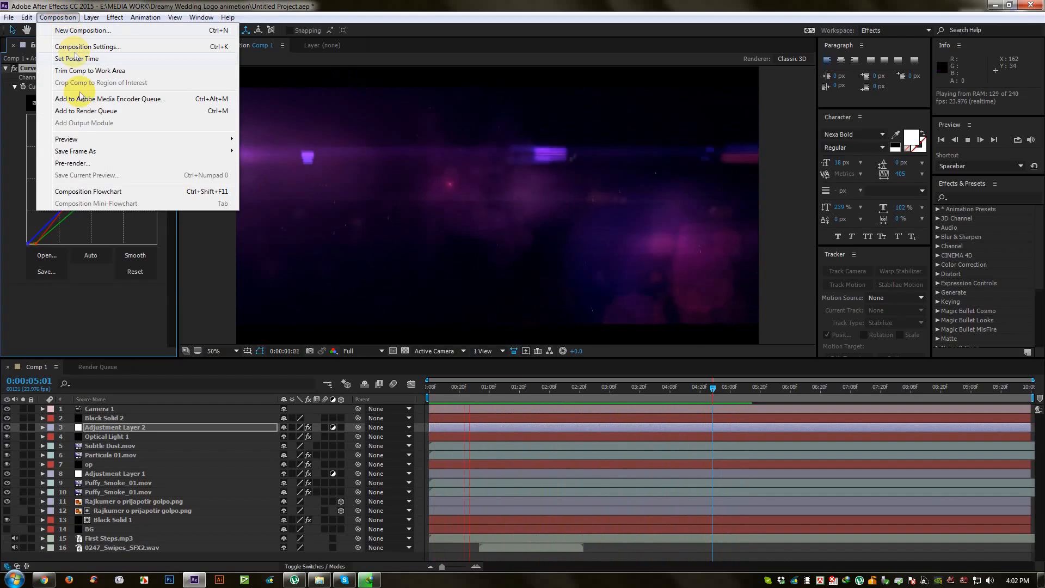
pyautogui.click(64, 164)
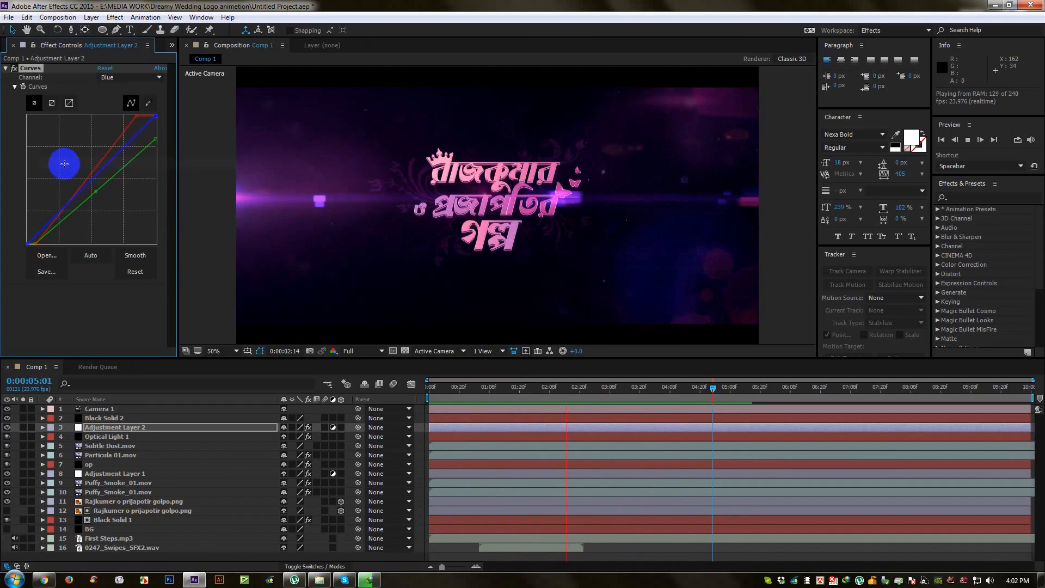
pyautogui.click(23, 423)
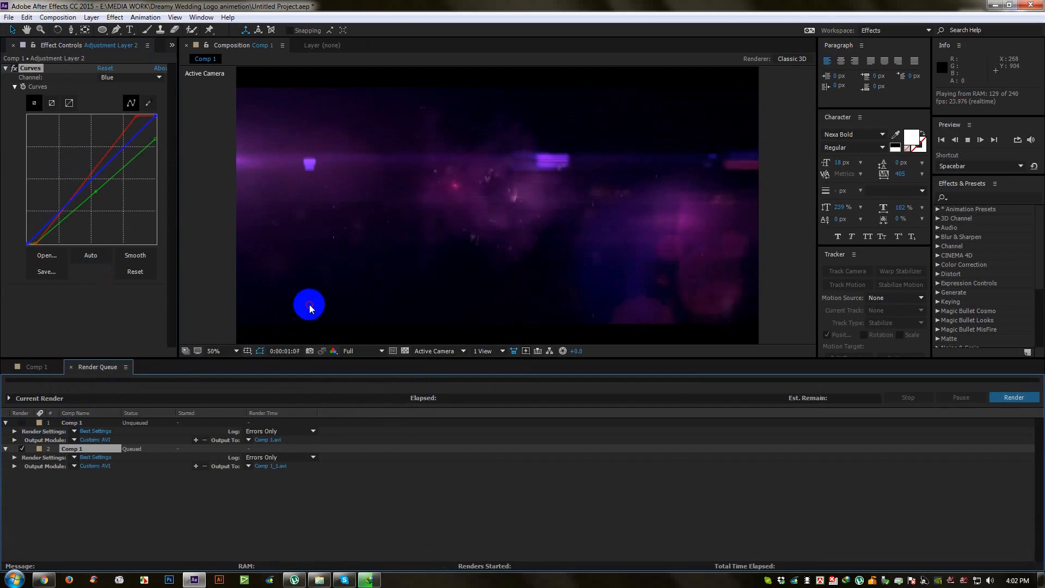
pyautogui.click(309, 308)
pyautogui.click(82, 366)
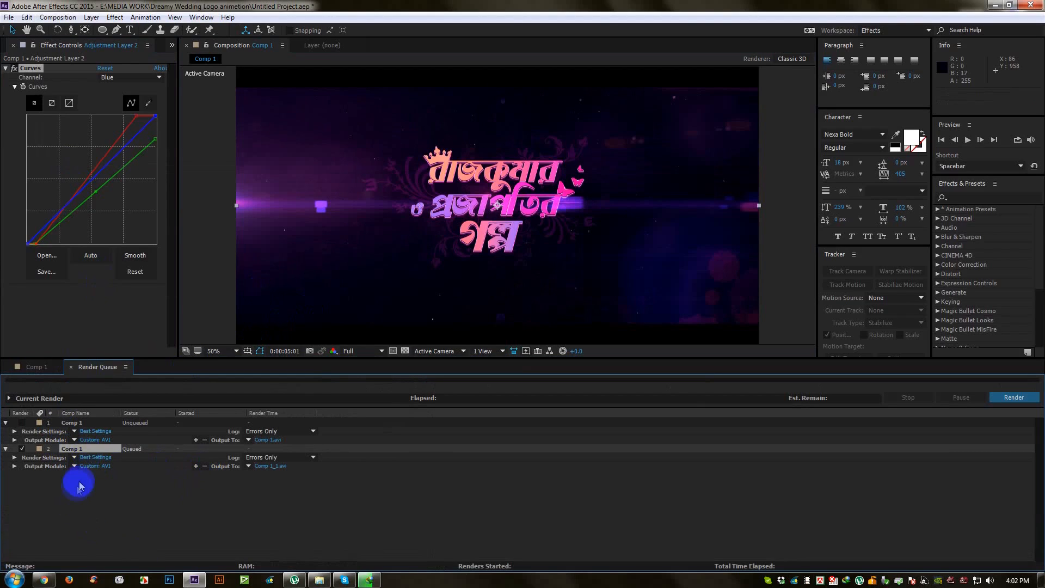
# Keep the queued Comp 1 output module at AVI with Audio Output Auto and start the render
pyautogui.click(90, 466)
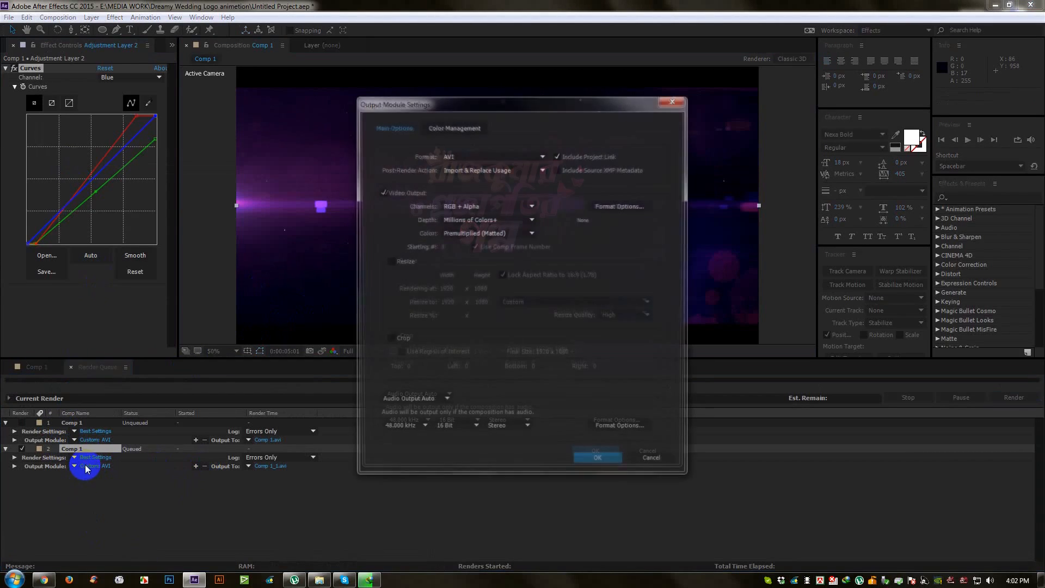
pyautogui.click(420, 399)
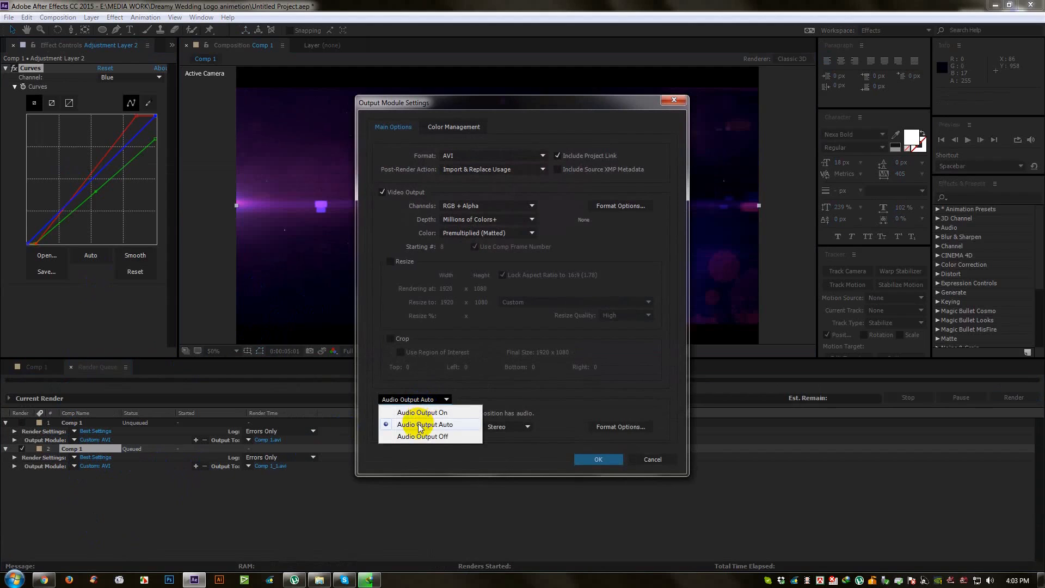
pyautogui.click(421, 425)
pyautogui.click(598, 459)
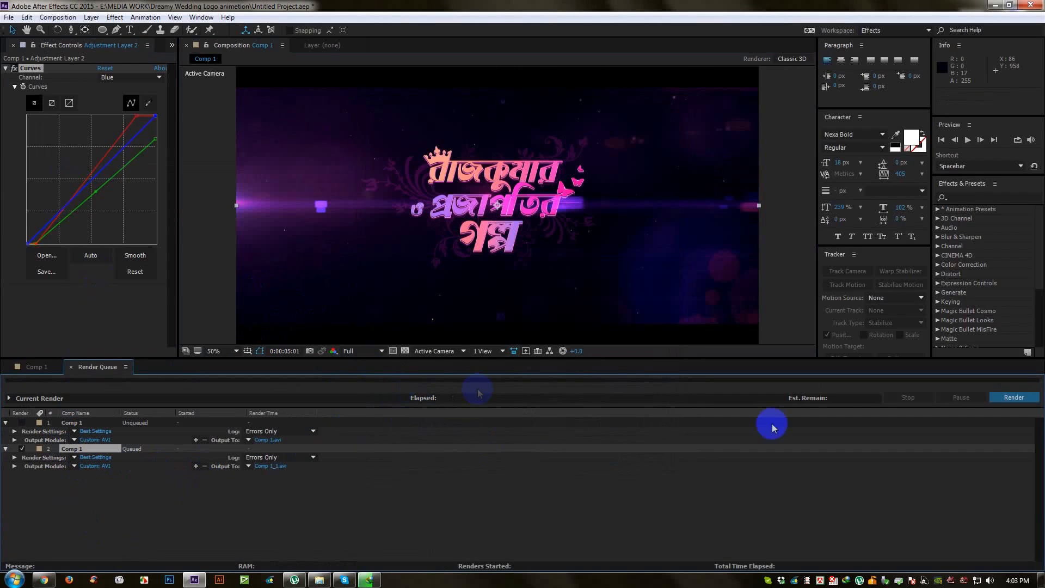
pyautogui.click(1013, 398)
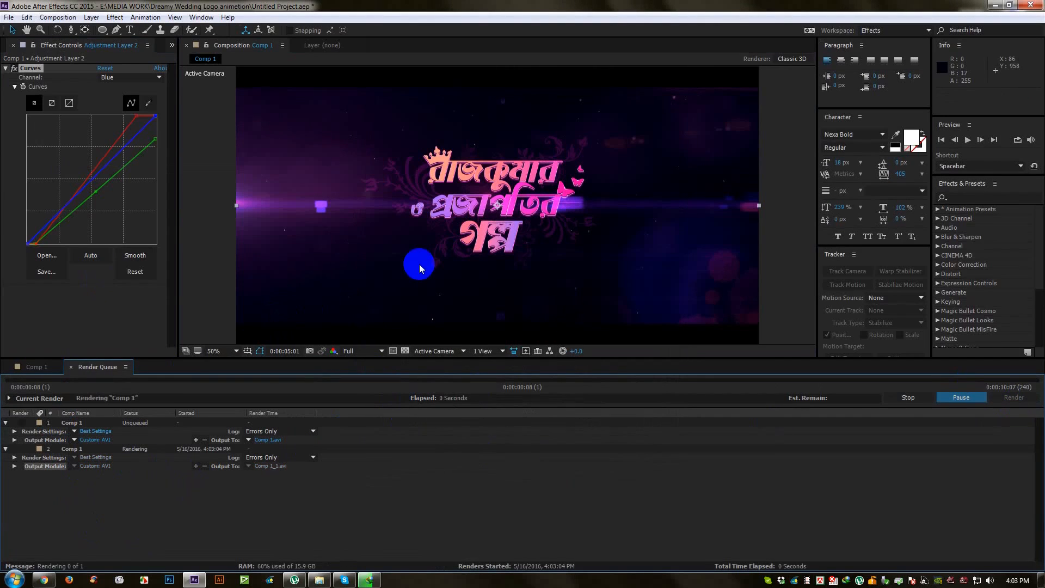